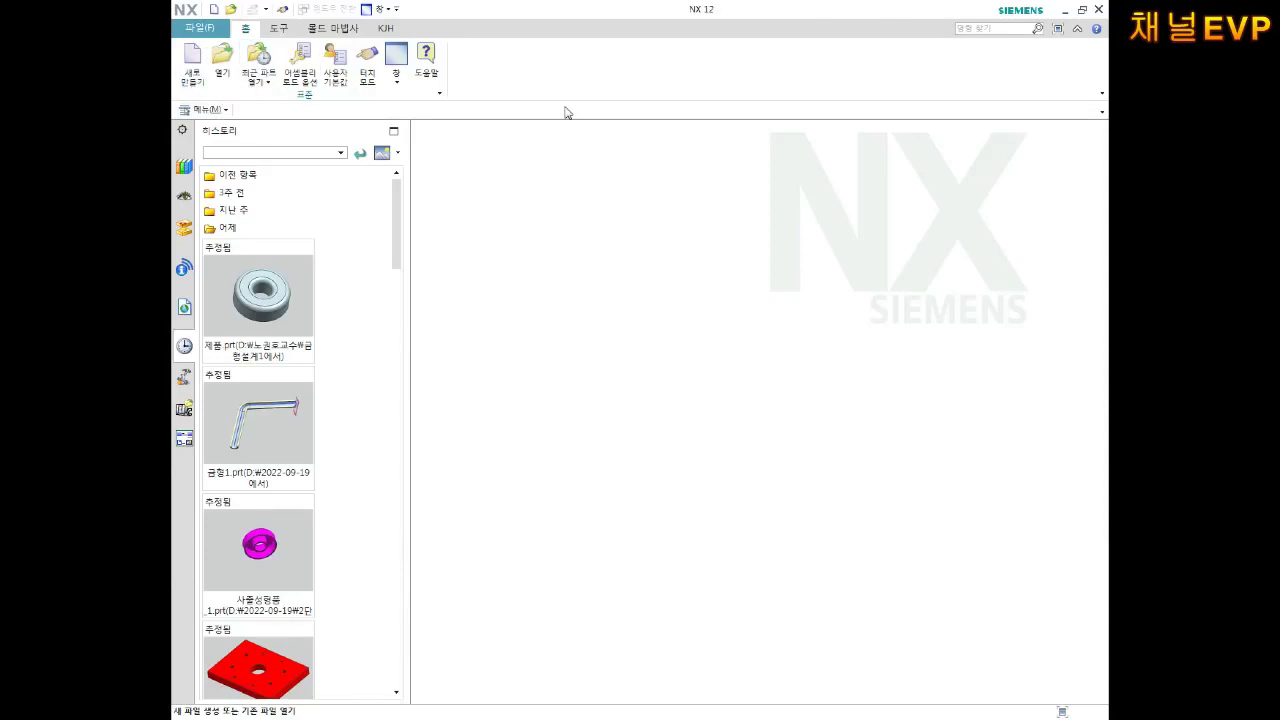
Step: Create a new millimetre Model part named 3번 가공측정판.prt
click(191, 62)
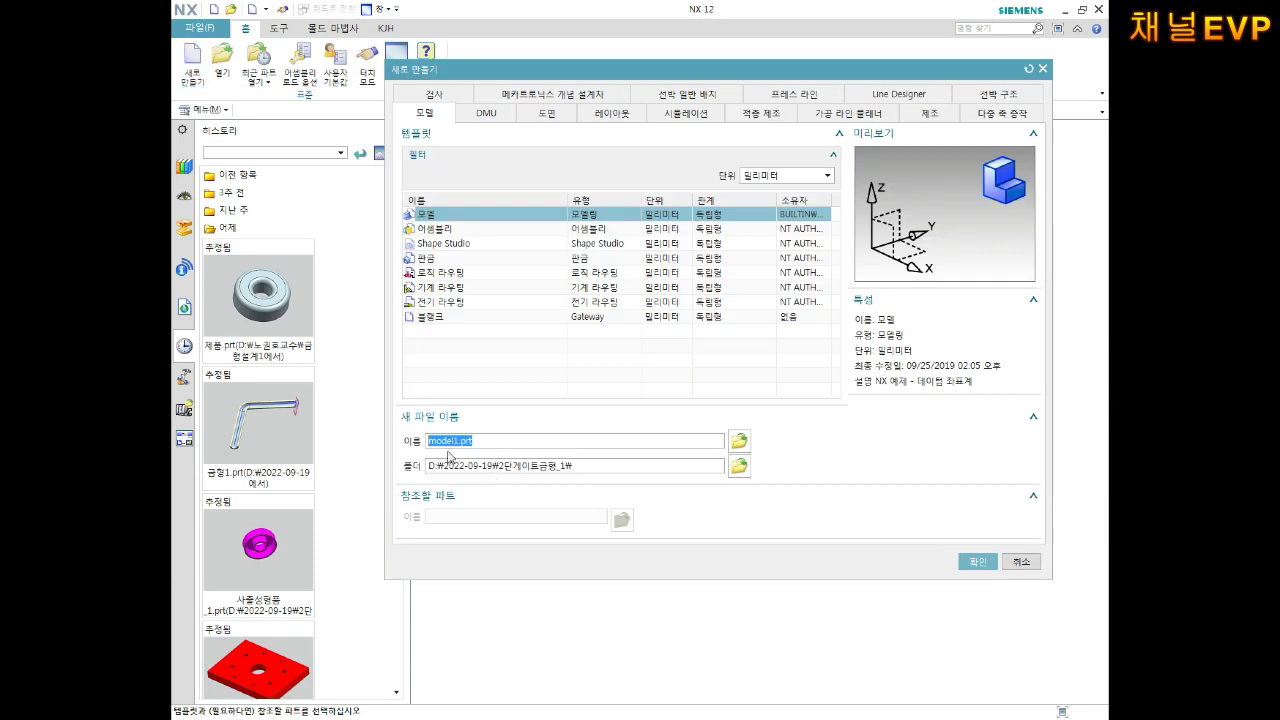
click(559, 439)
key(BackSpace)
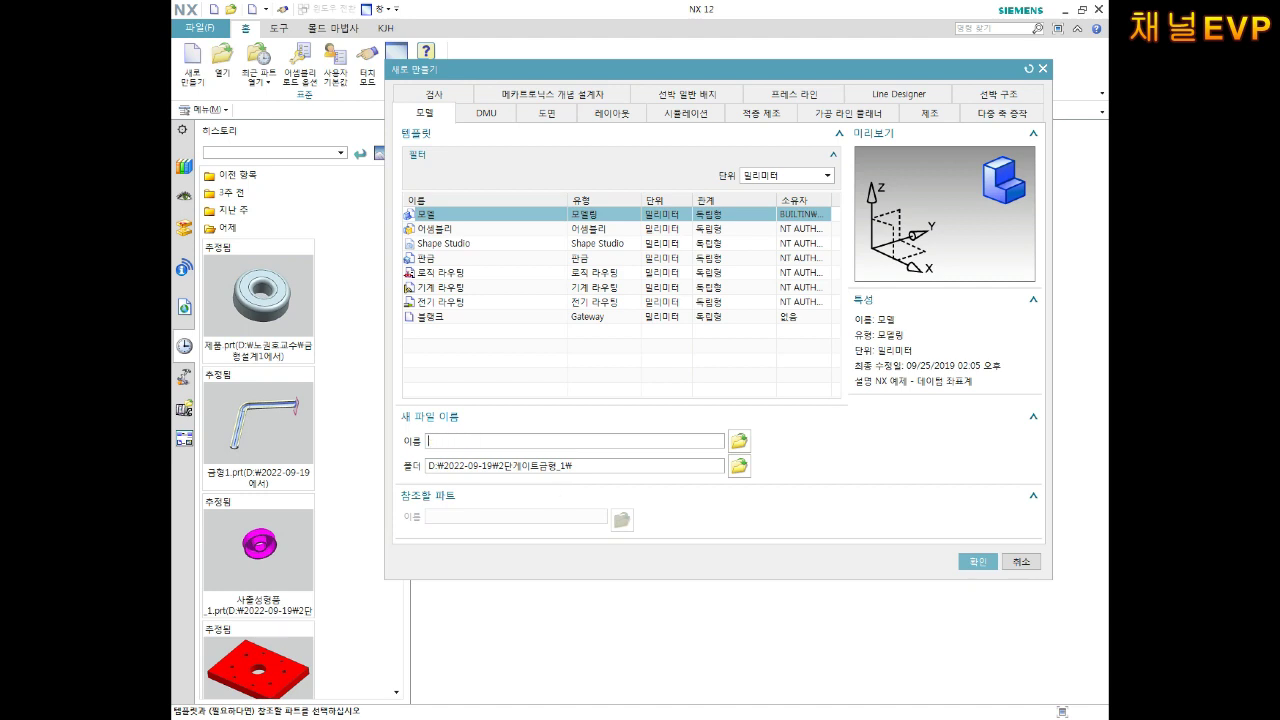
text(3qh)
key(BackSpace)
key(BackSpace)
text(보)
text(번 가공측정판)
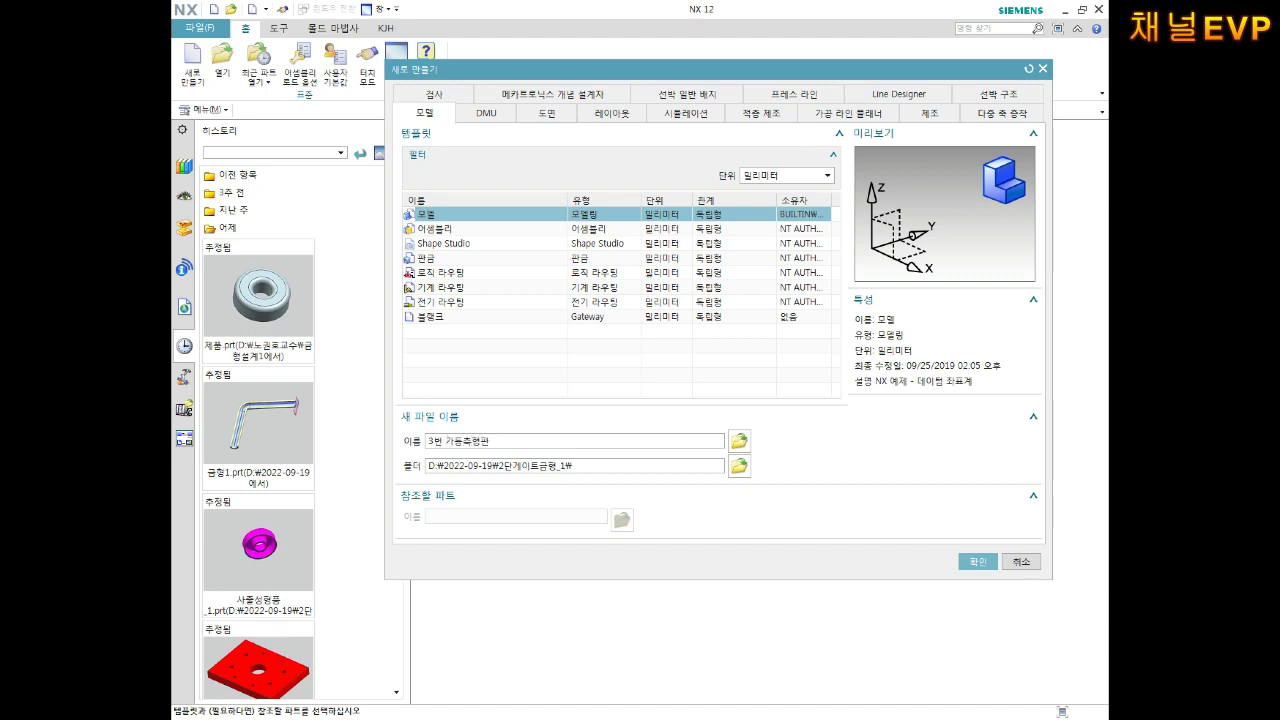
click(977, 561)
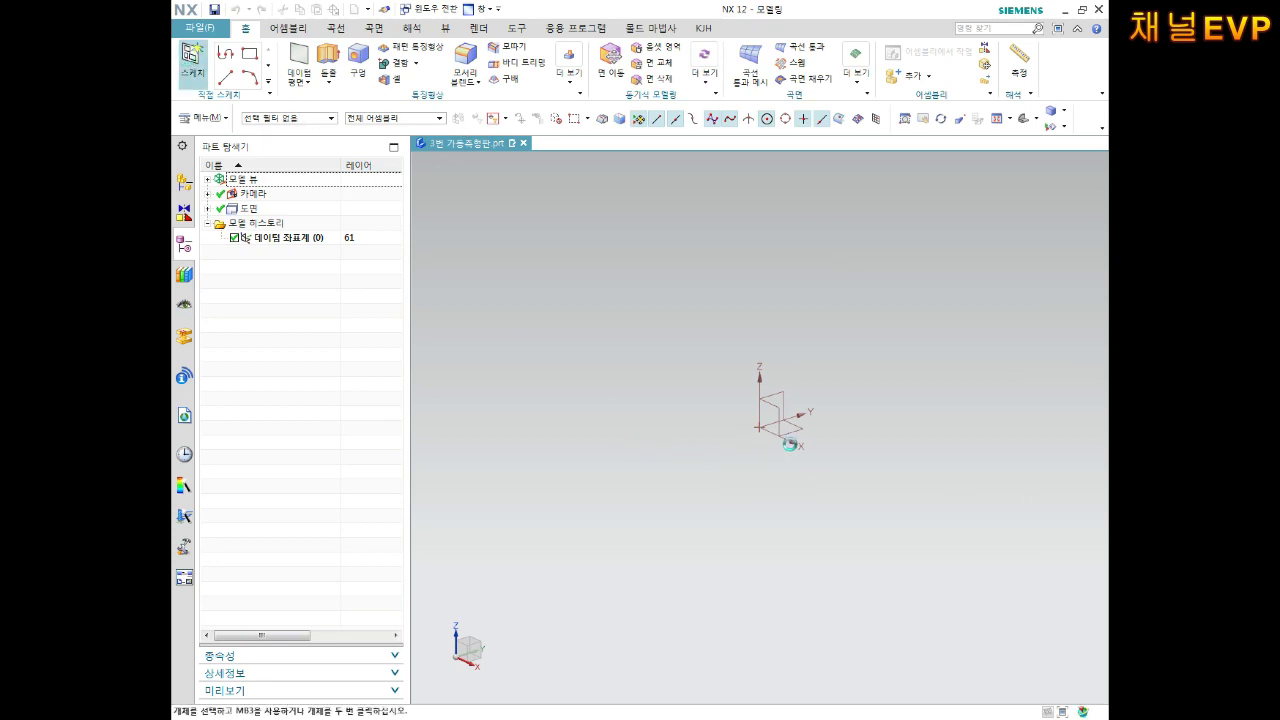
key(s)
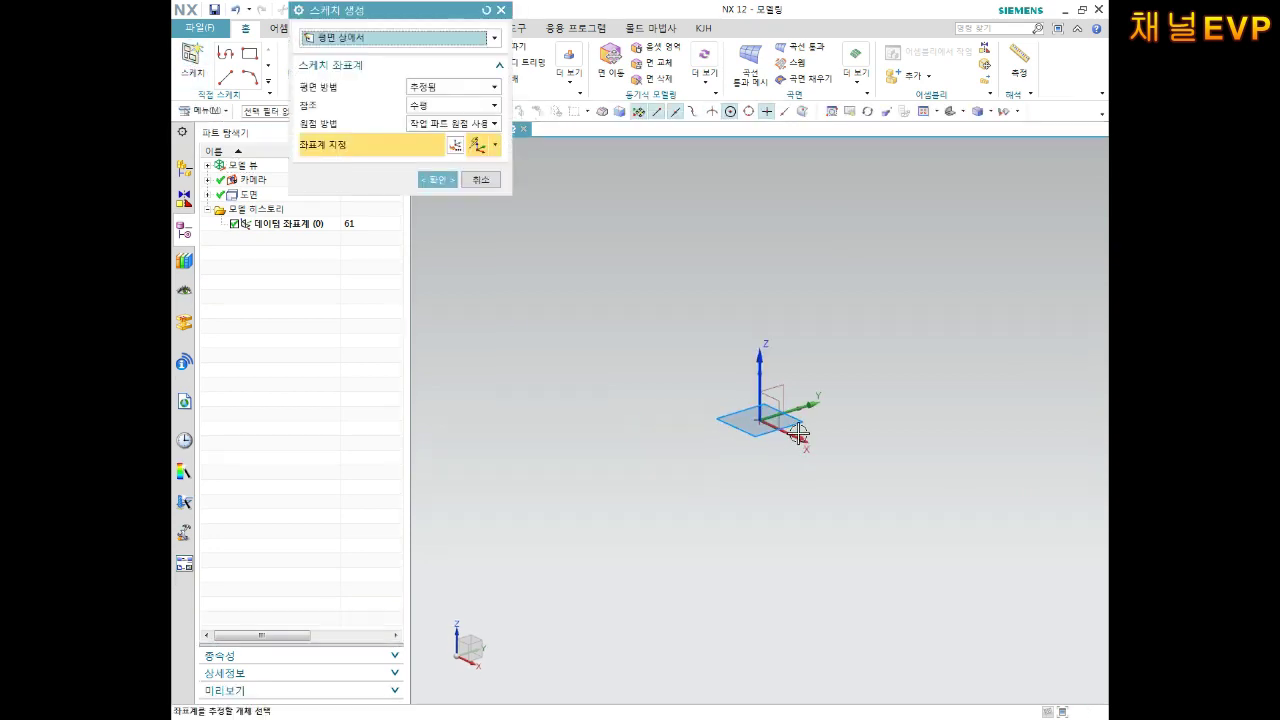
Step: Sketch a centre-method rectangle on the XY plane, centred on the origin, about 180 by 156.4
click(441, 177)
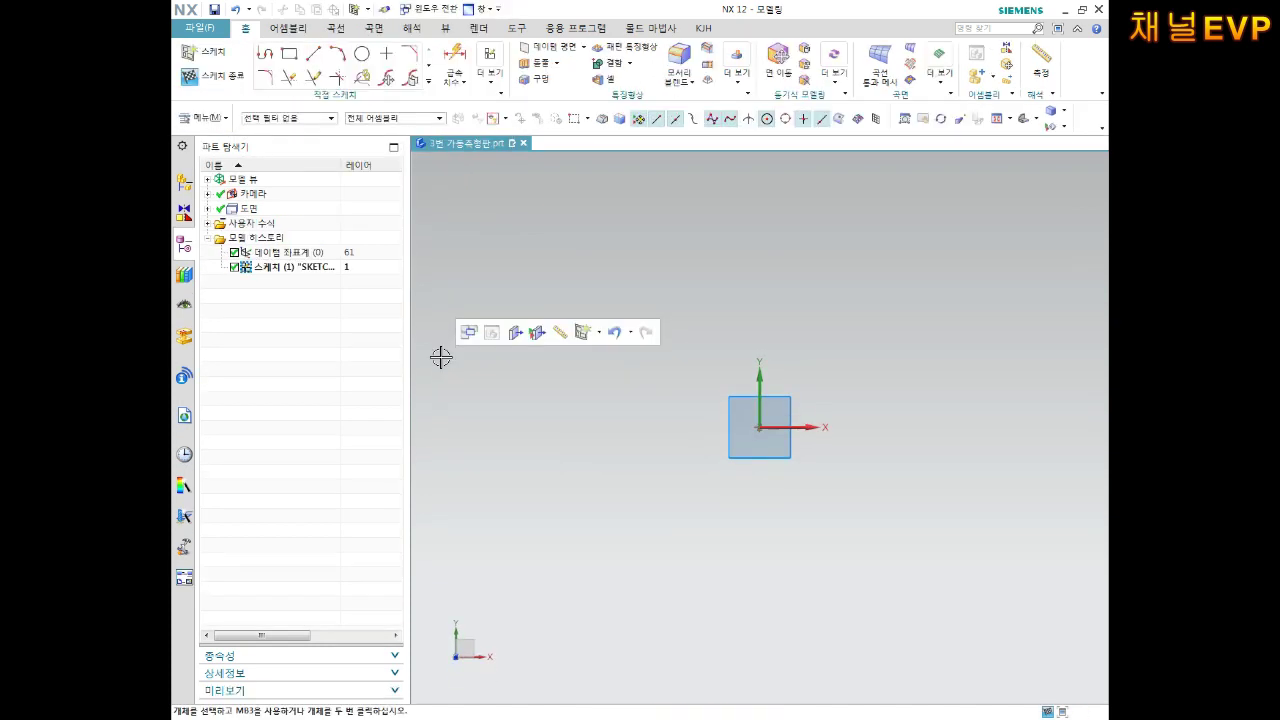
click(289, 53)
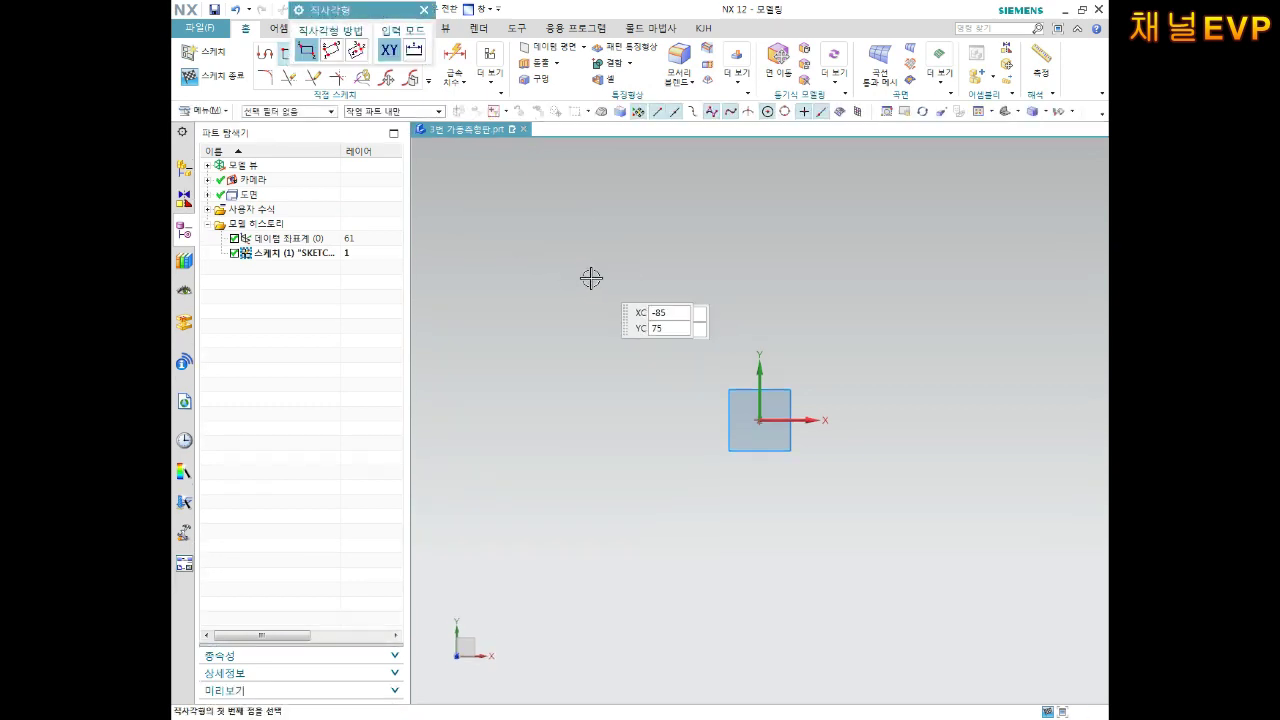
drag(387, 14, 614, 157)
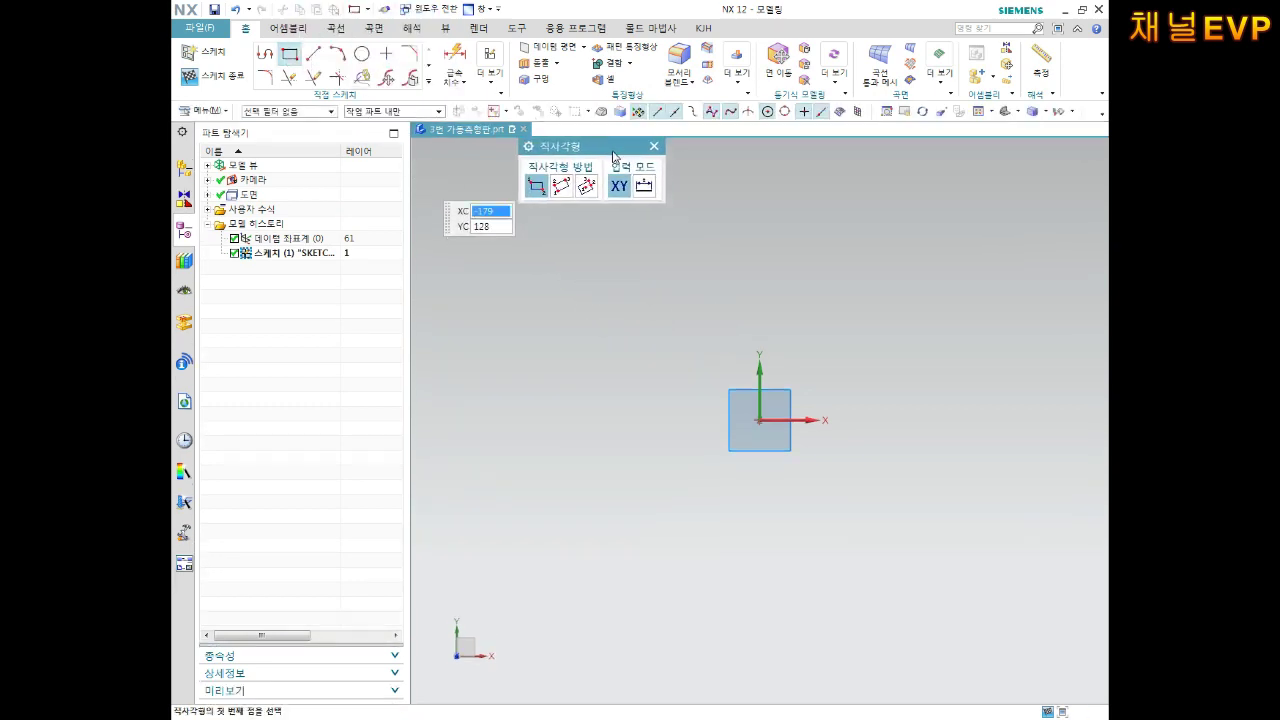
click(587, 186)
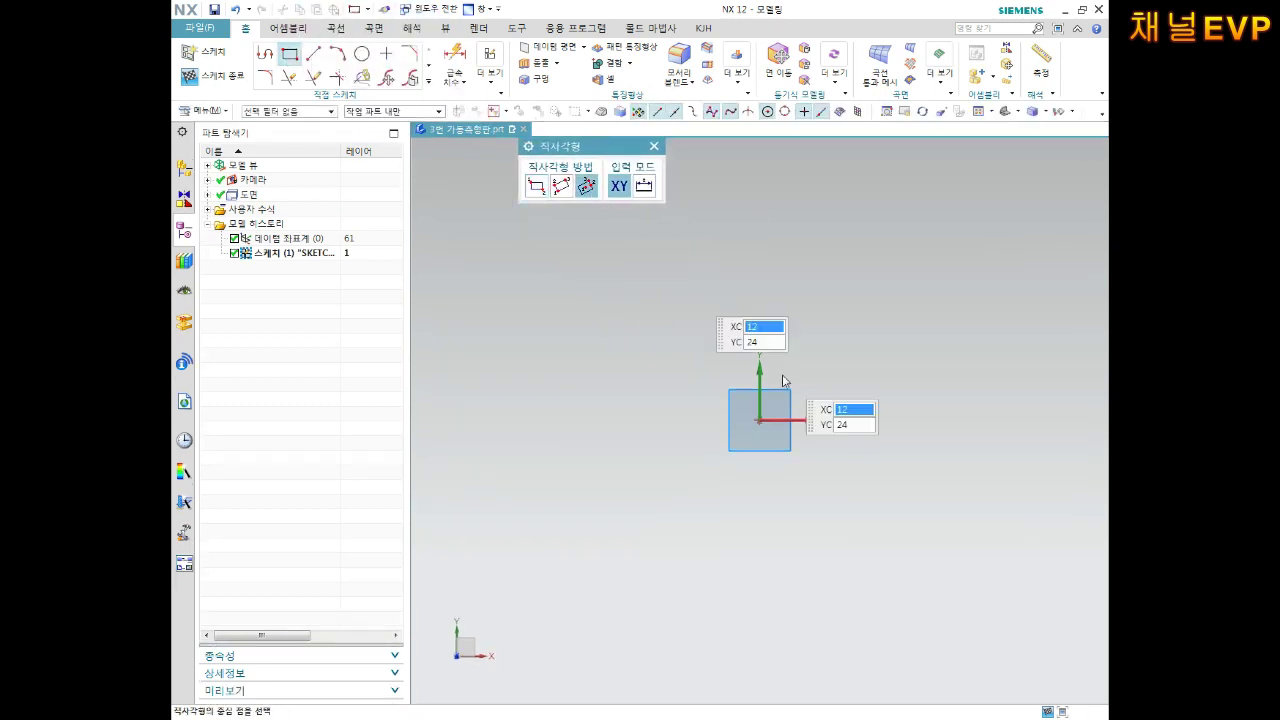
click(757, 420)
click(930, 420)
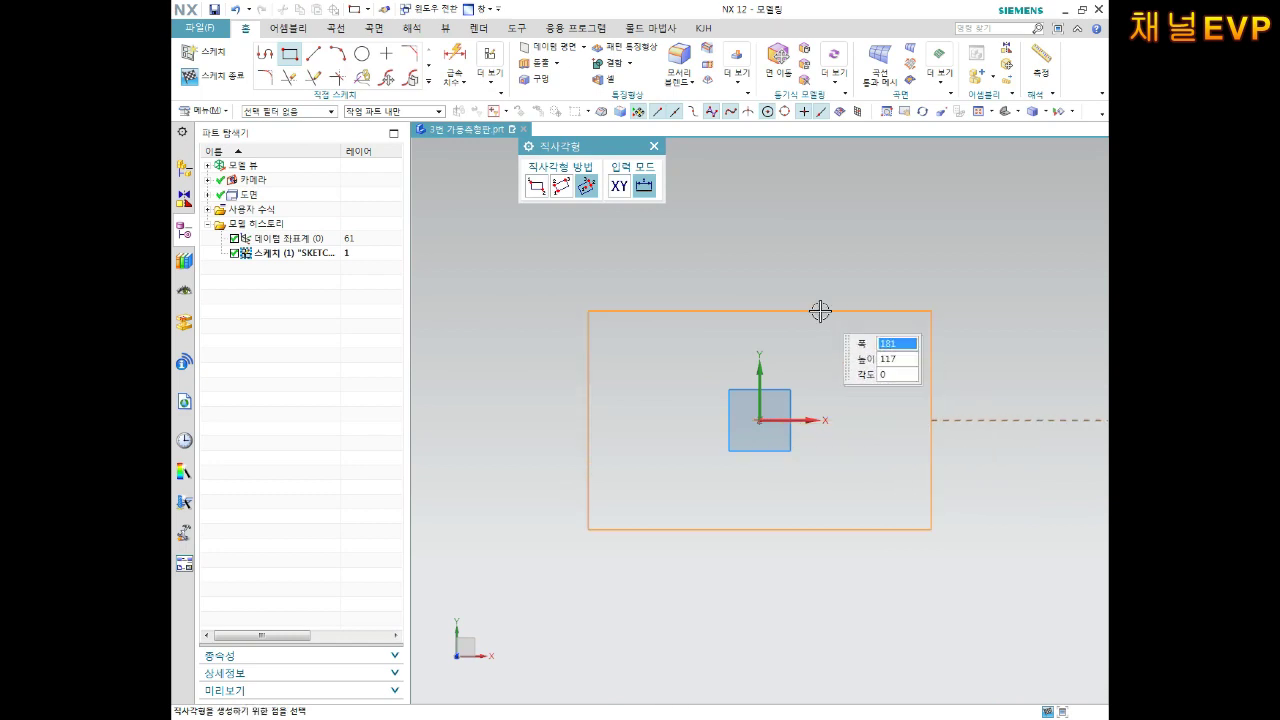
click(820, 271)
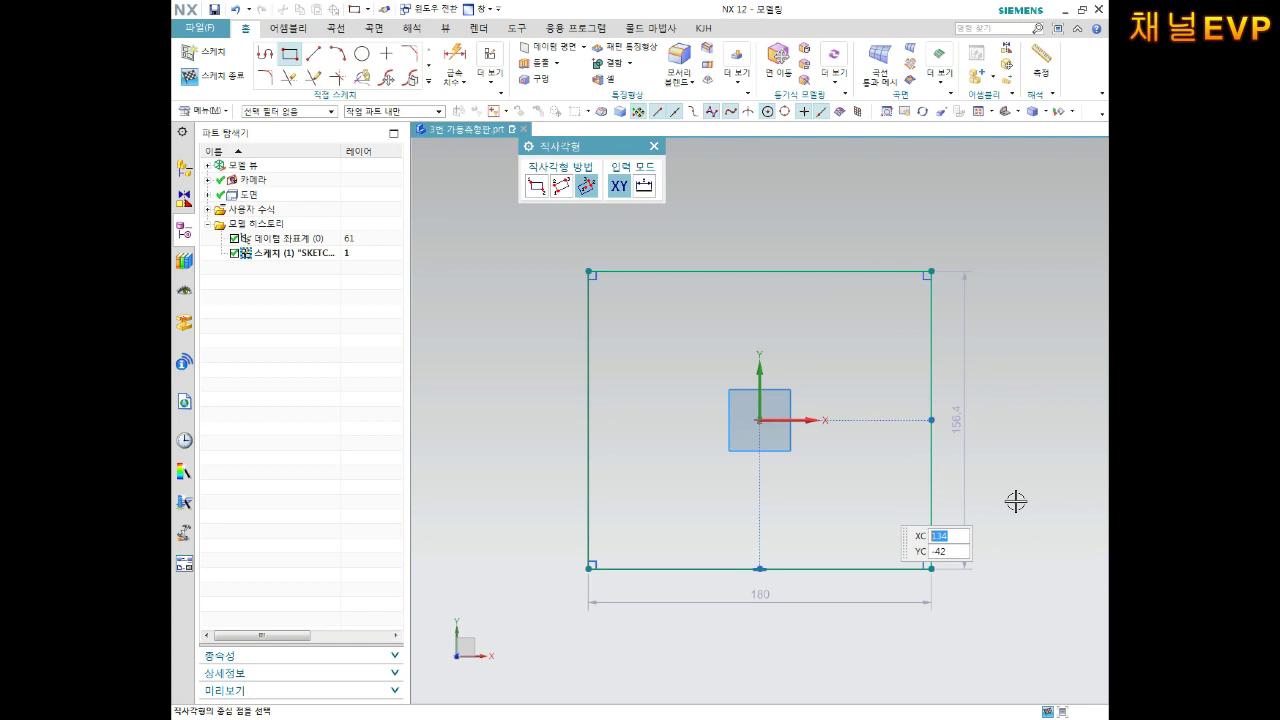
key(Escape)
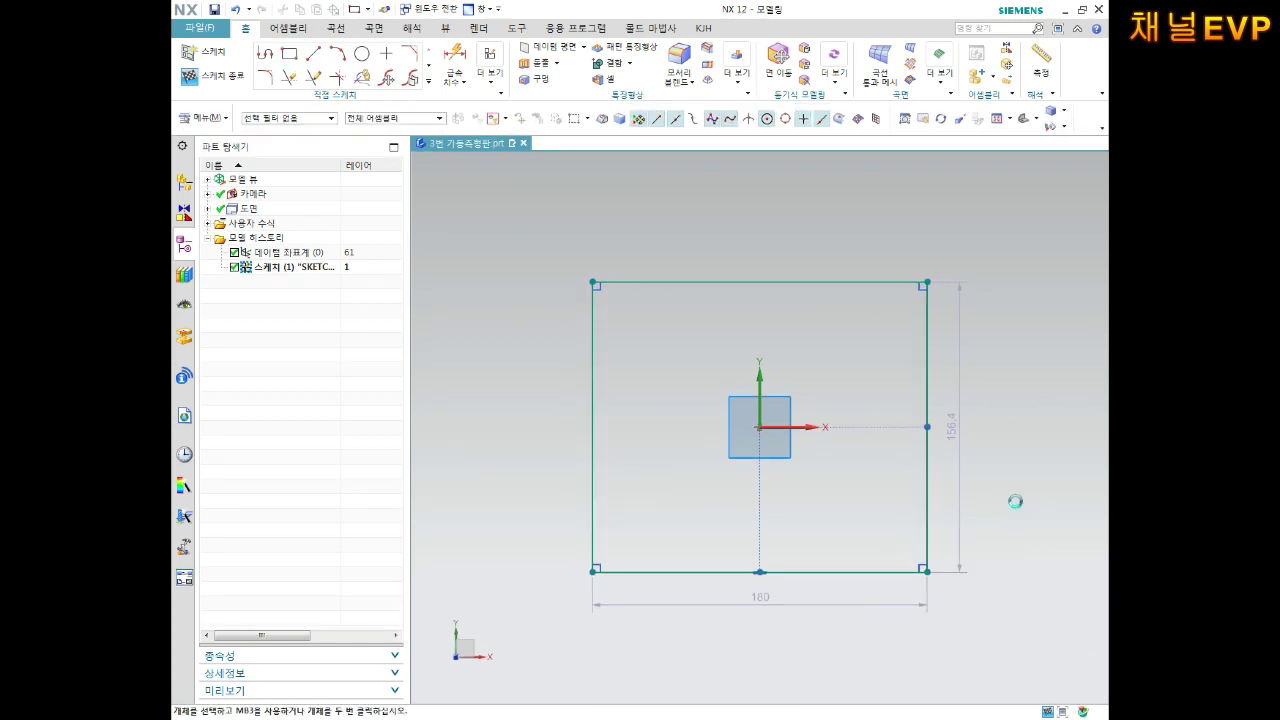
Step: Dimension the rectangle's width and height to 150 each
key(d)
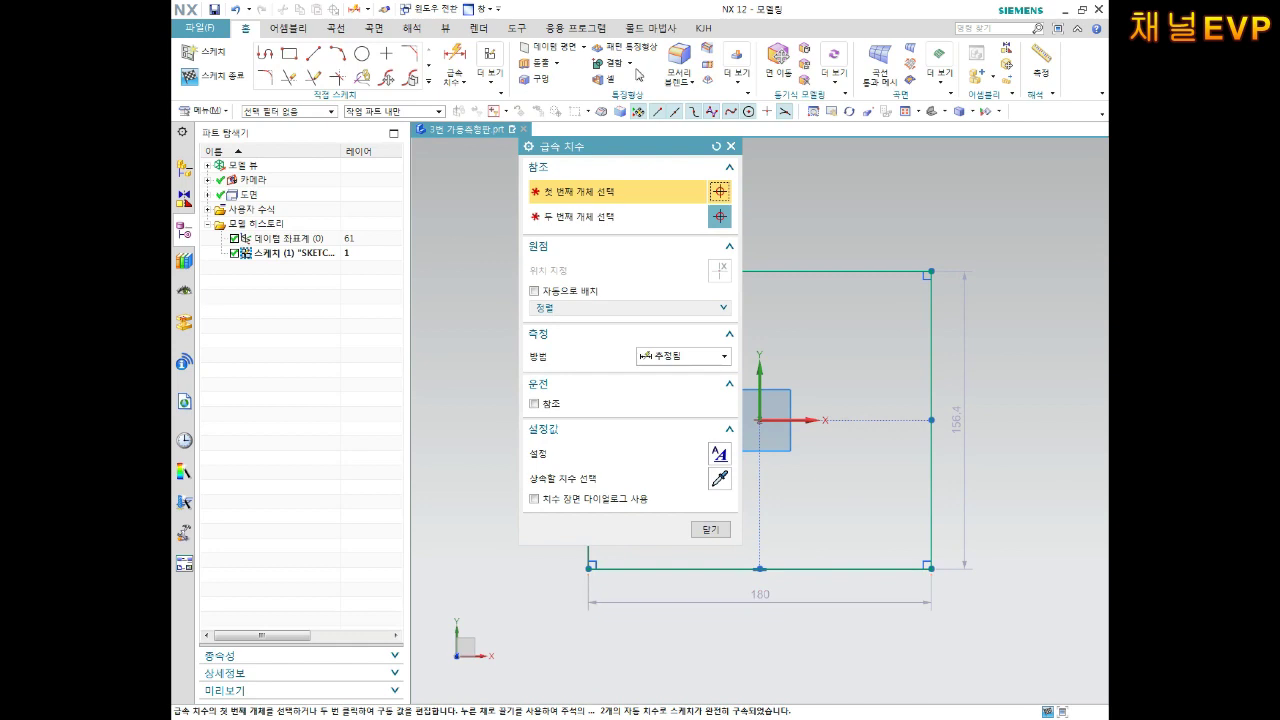
drag(645, 140, 310, 281)
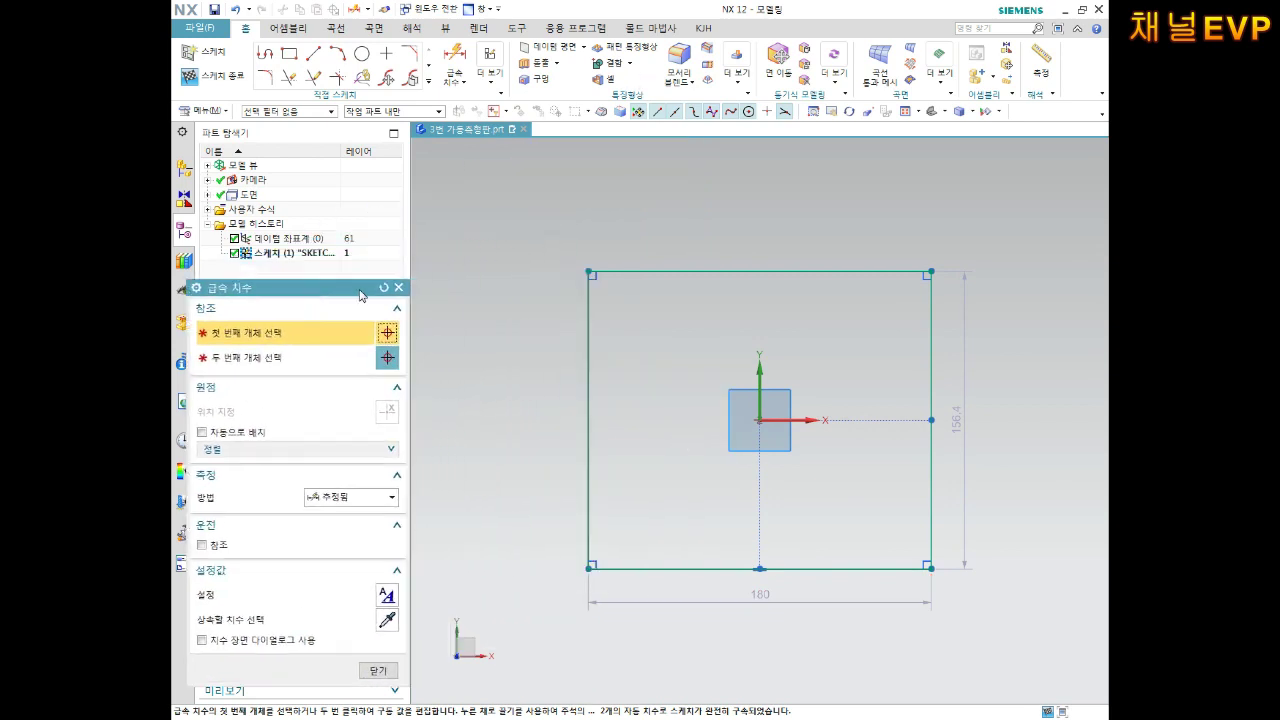
double_click(775, 596)
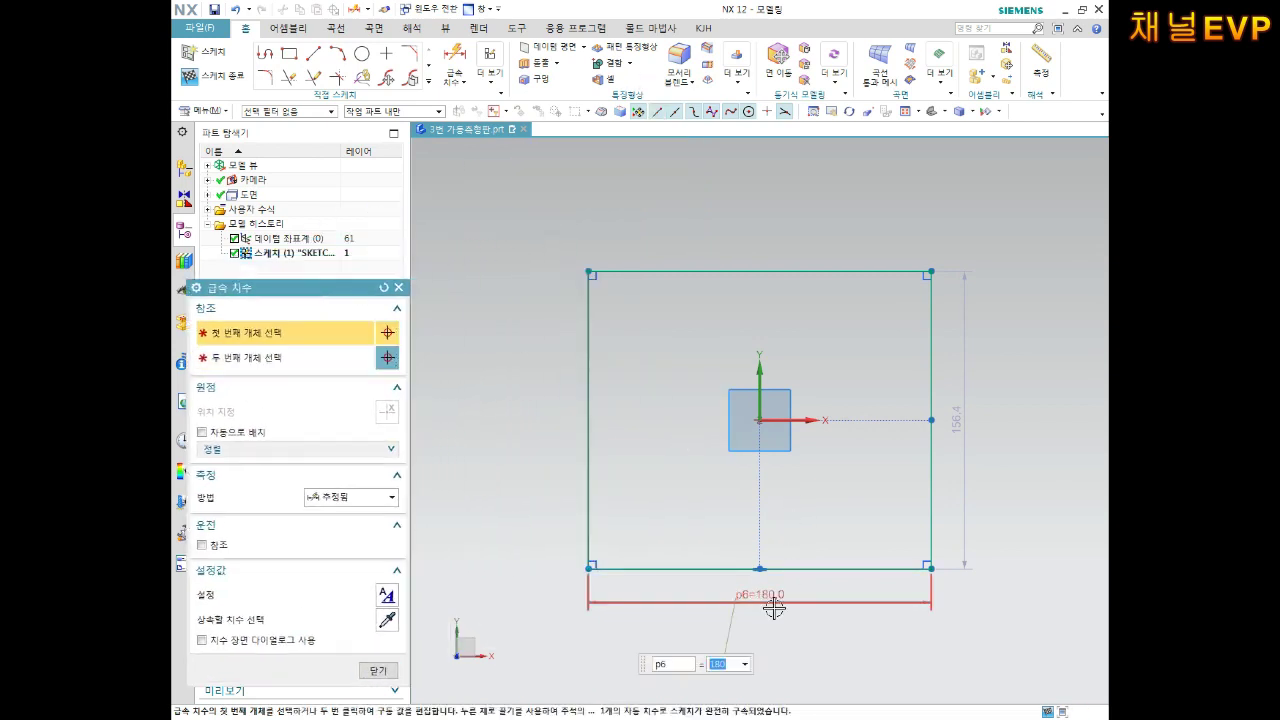
text(1)
key(Return)
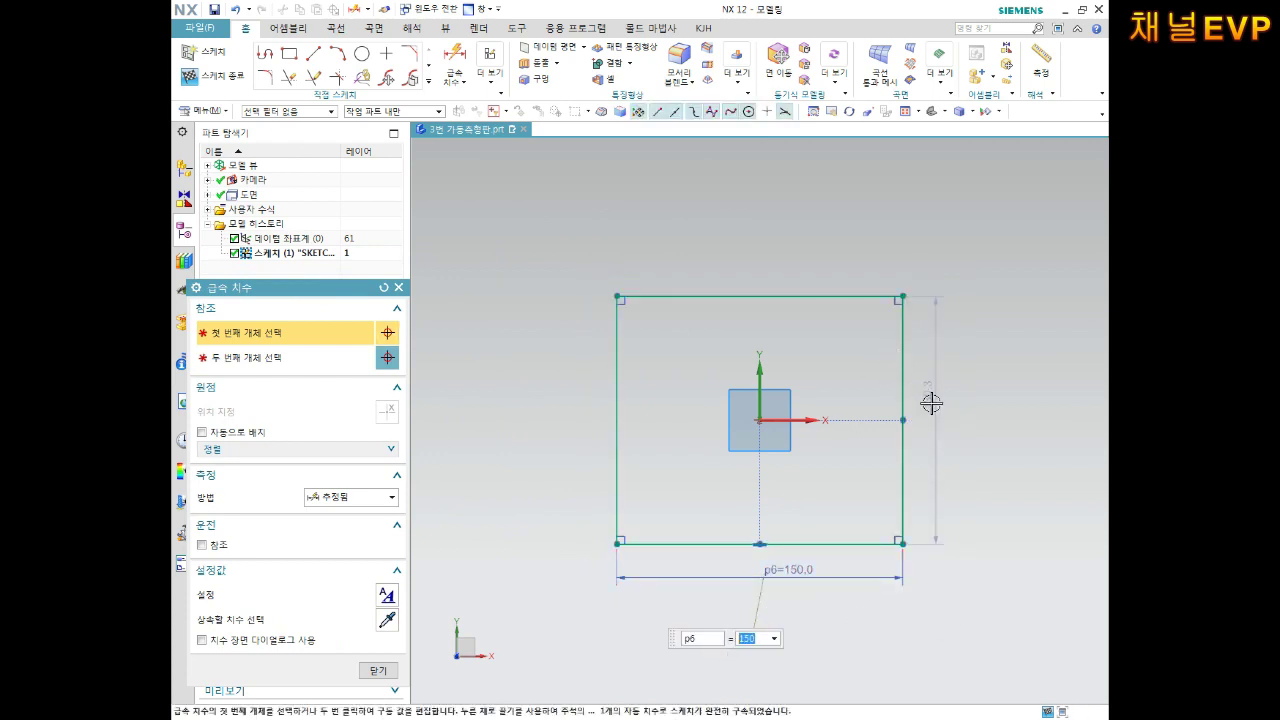
click(930, 403)
click(930, 403)
text(1)
key(Return)
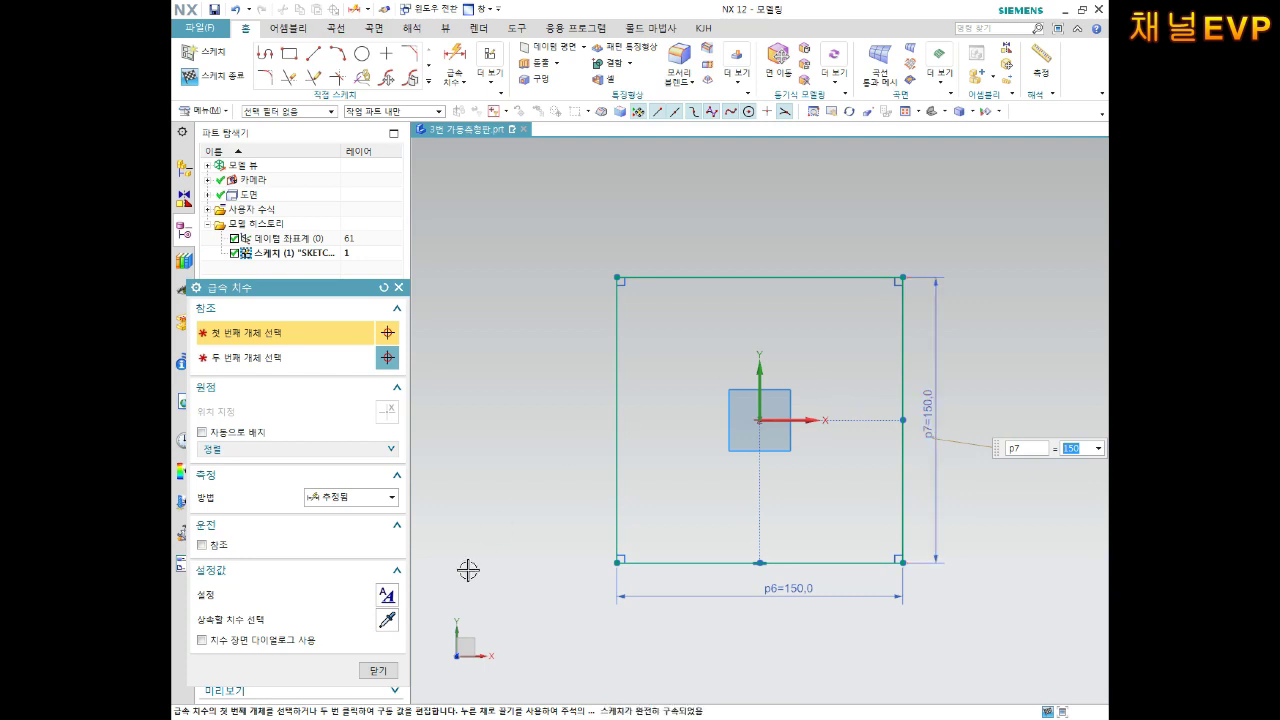
click(378, 671)
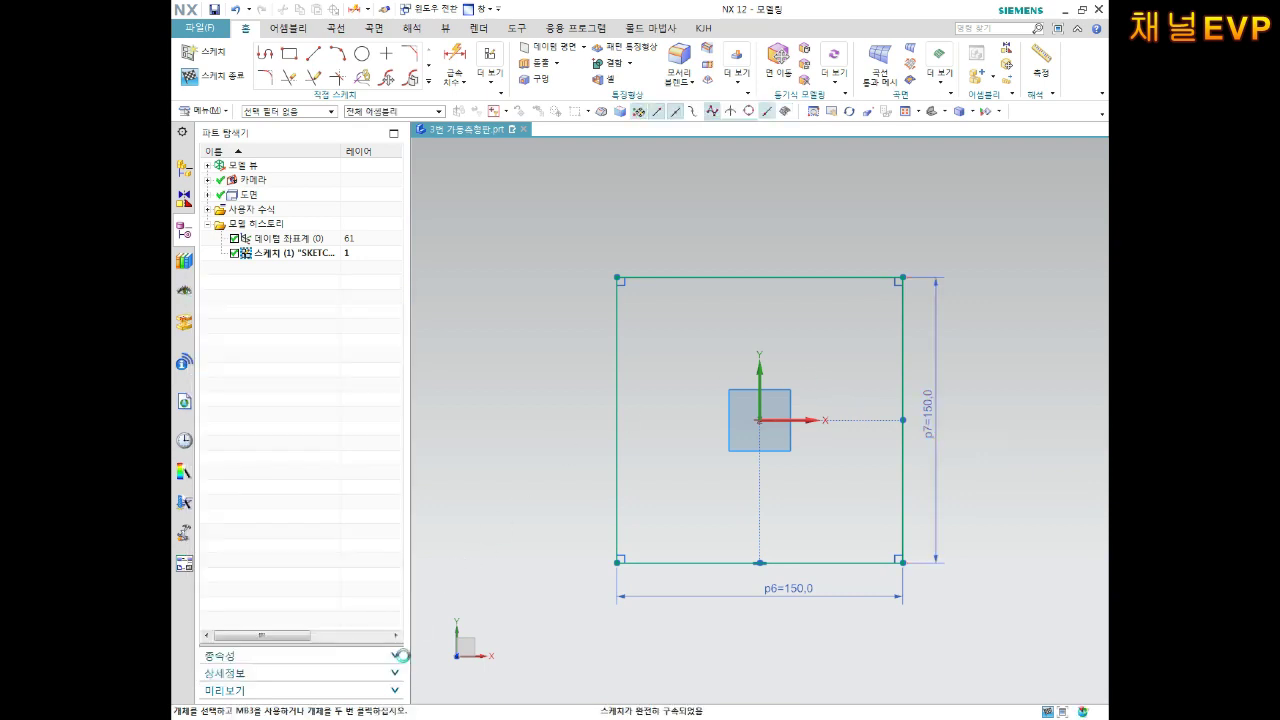
scroll(740, 451, up, 2)
scroll(797, 403, up, 3)
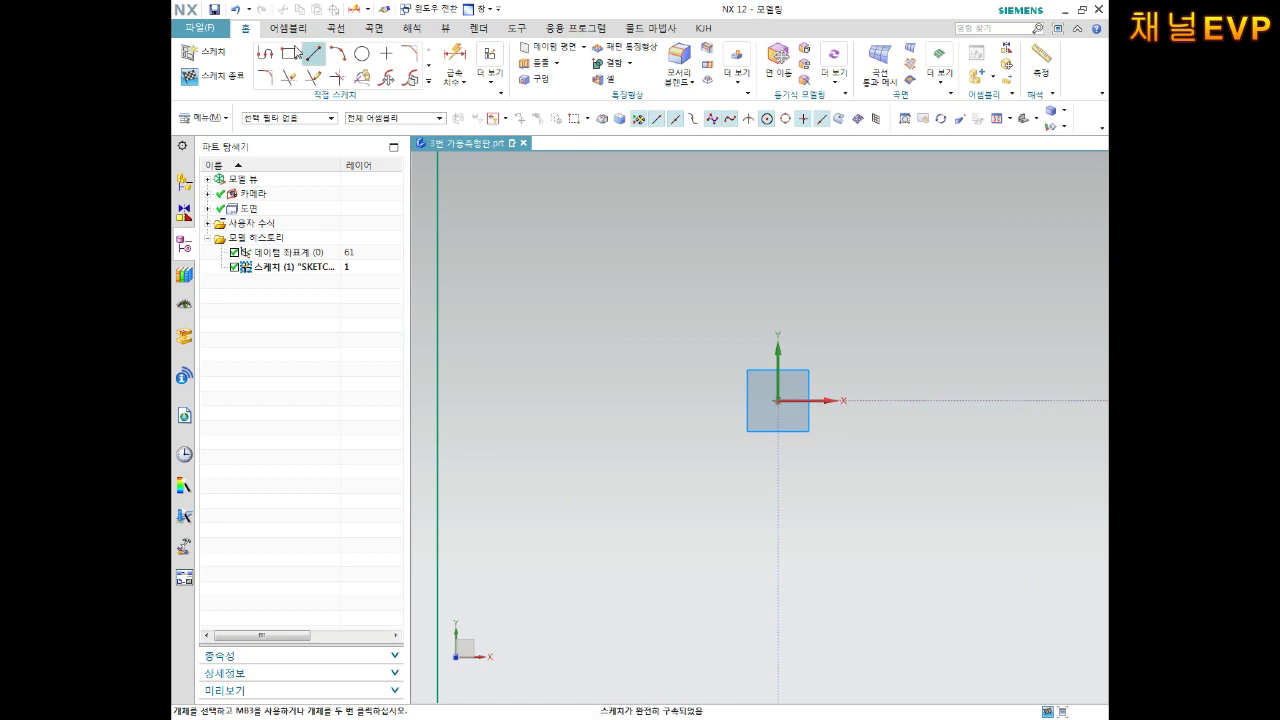
click(362, 53)
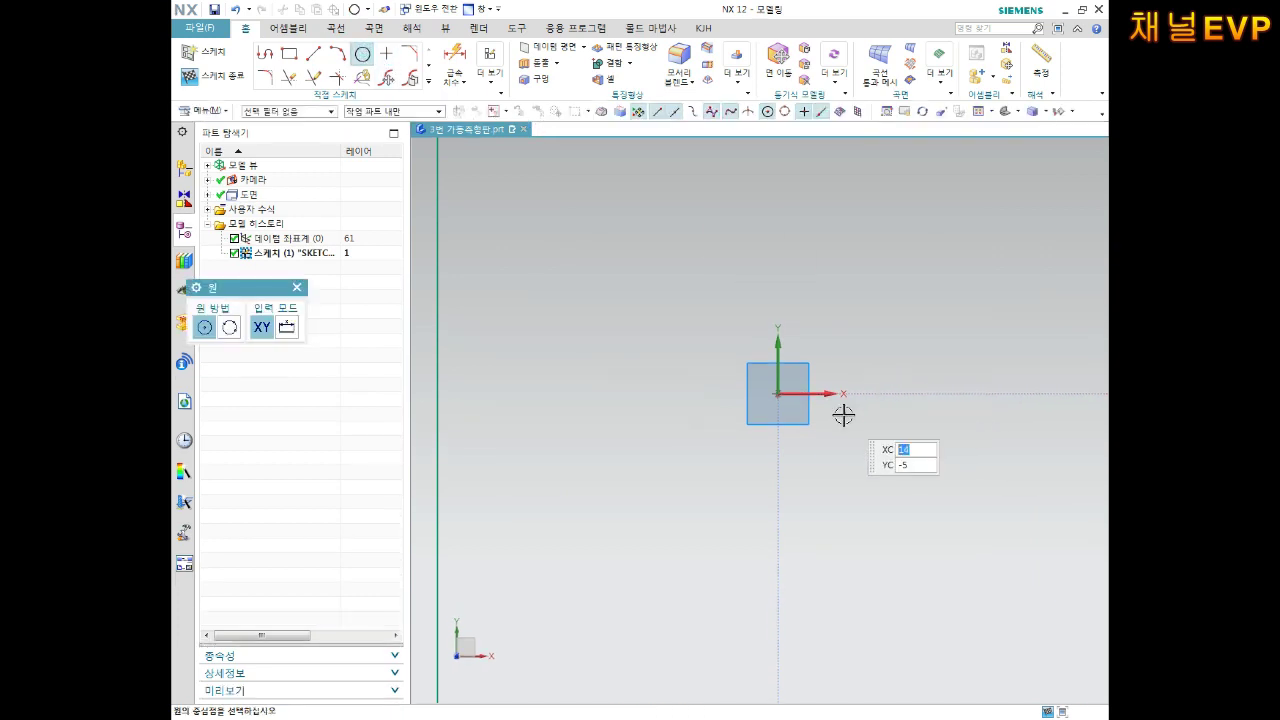
Step: Draw an origin-centred circle, dimension its diameter to 6, and finish the sketch
click(778, 393)
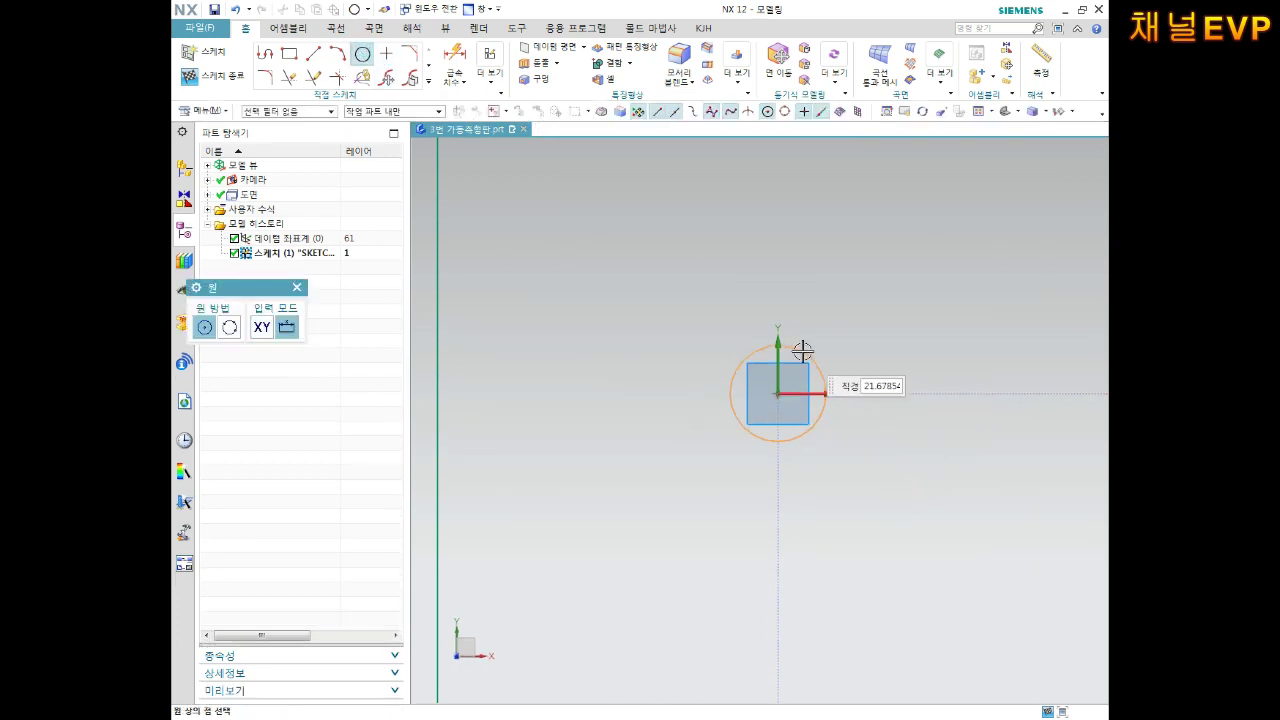
click(802, 350)
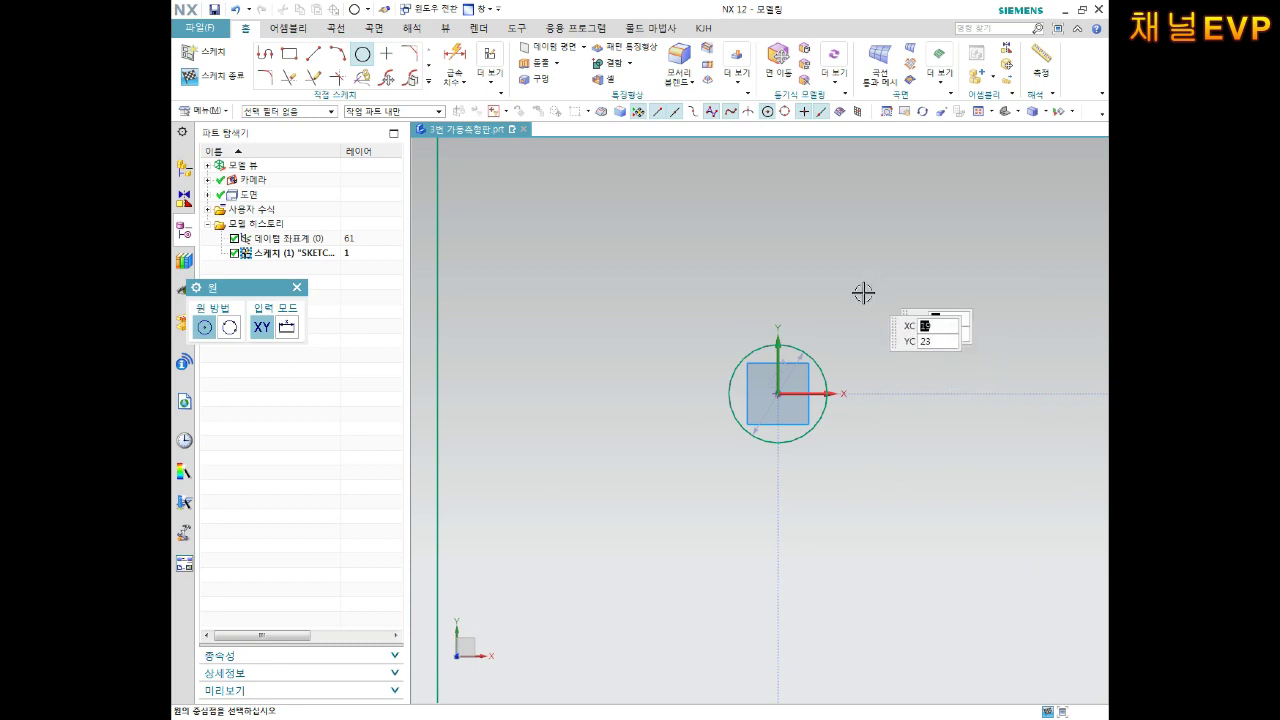
key(Escape)
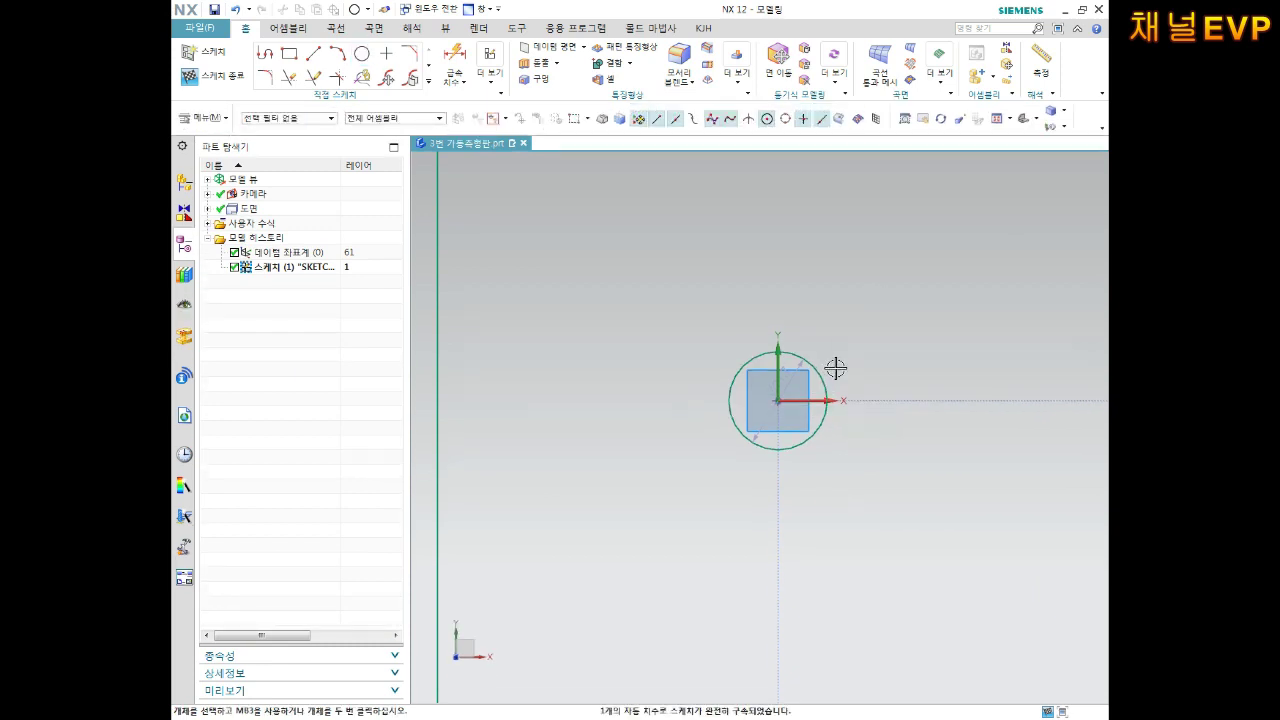
key(d)
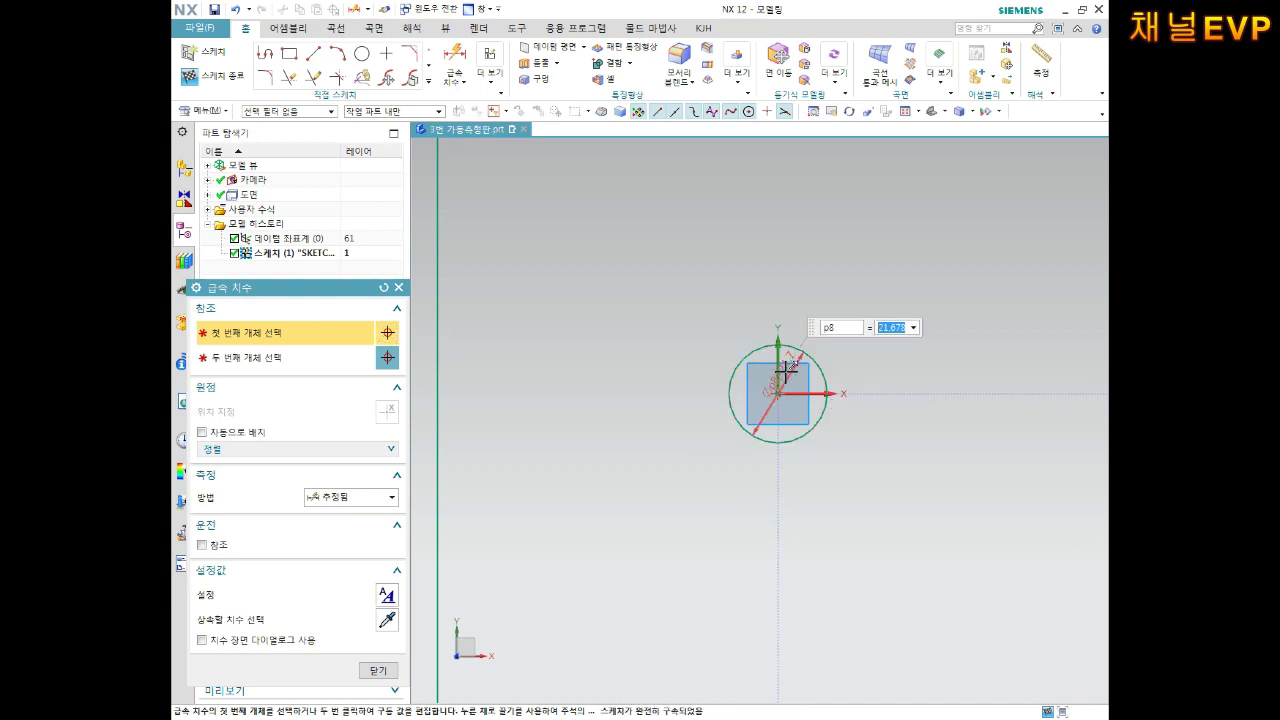
text(6)
key(Return)
key(Escape)
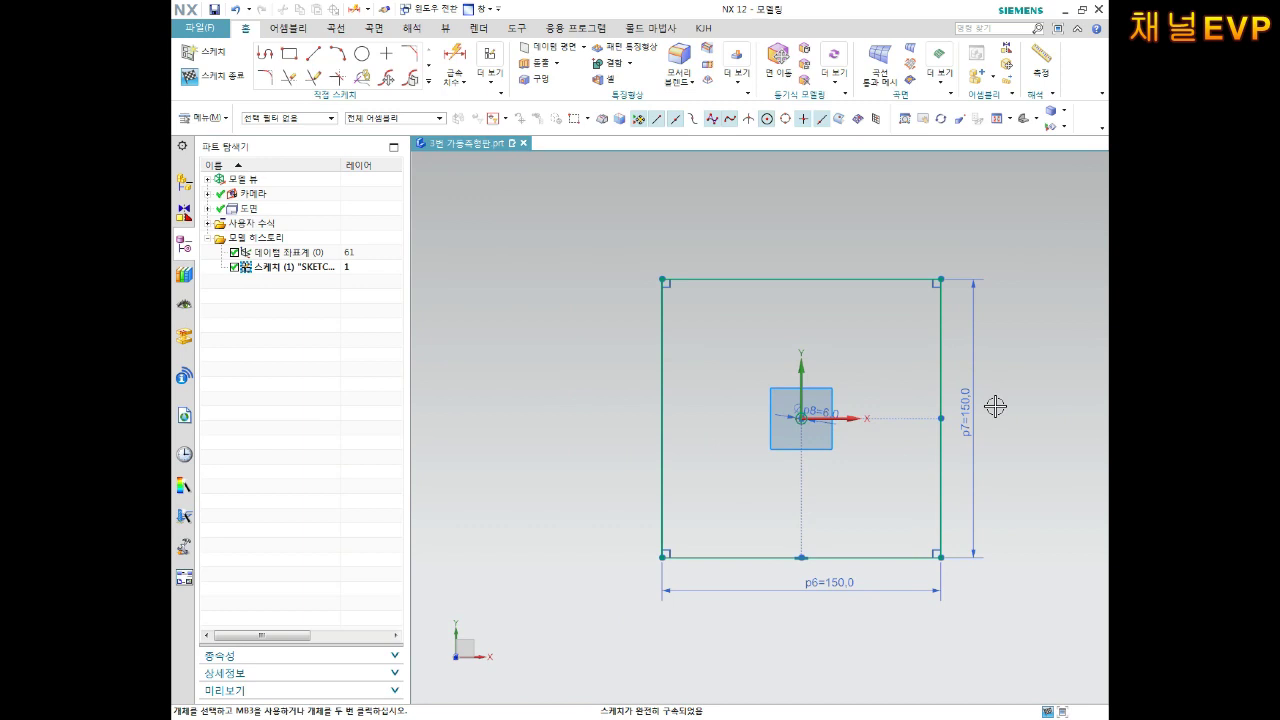
click(183, 76)
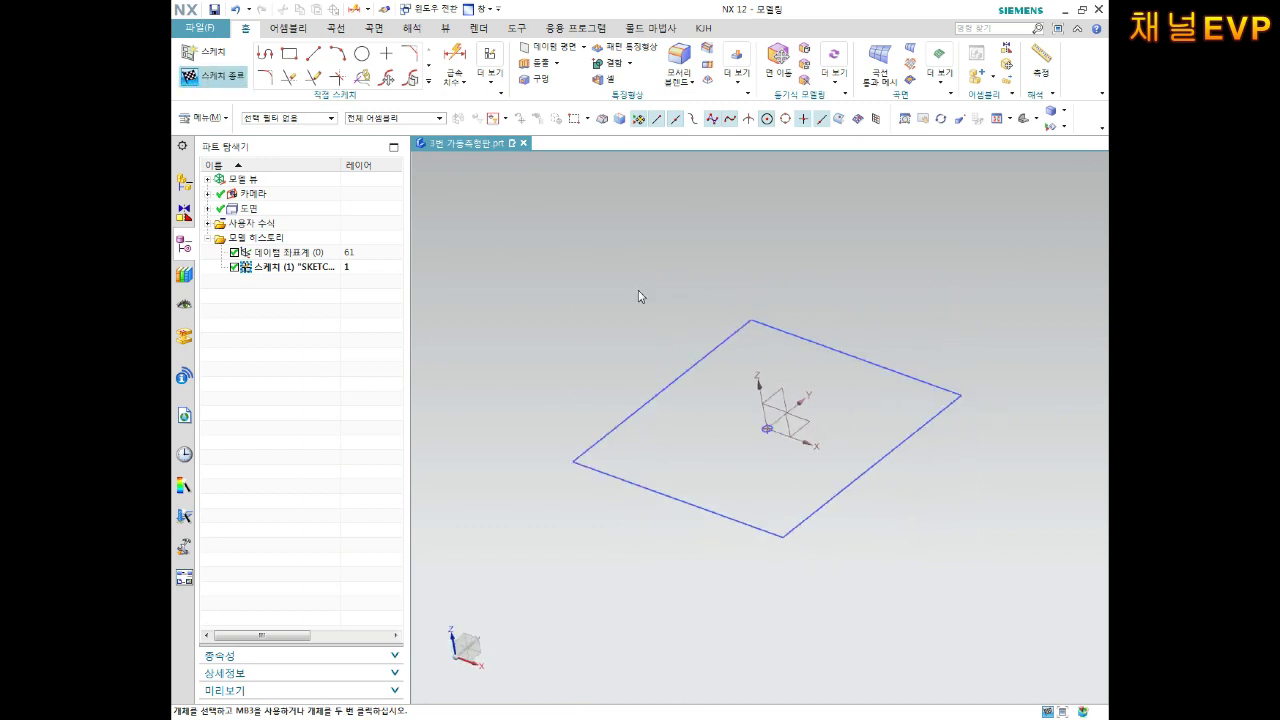
Step: Extrude the 150 × 150 square sketch to an end distance of 30 mm
click(328, 62)
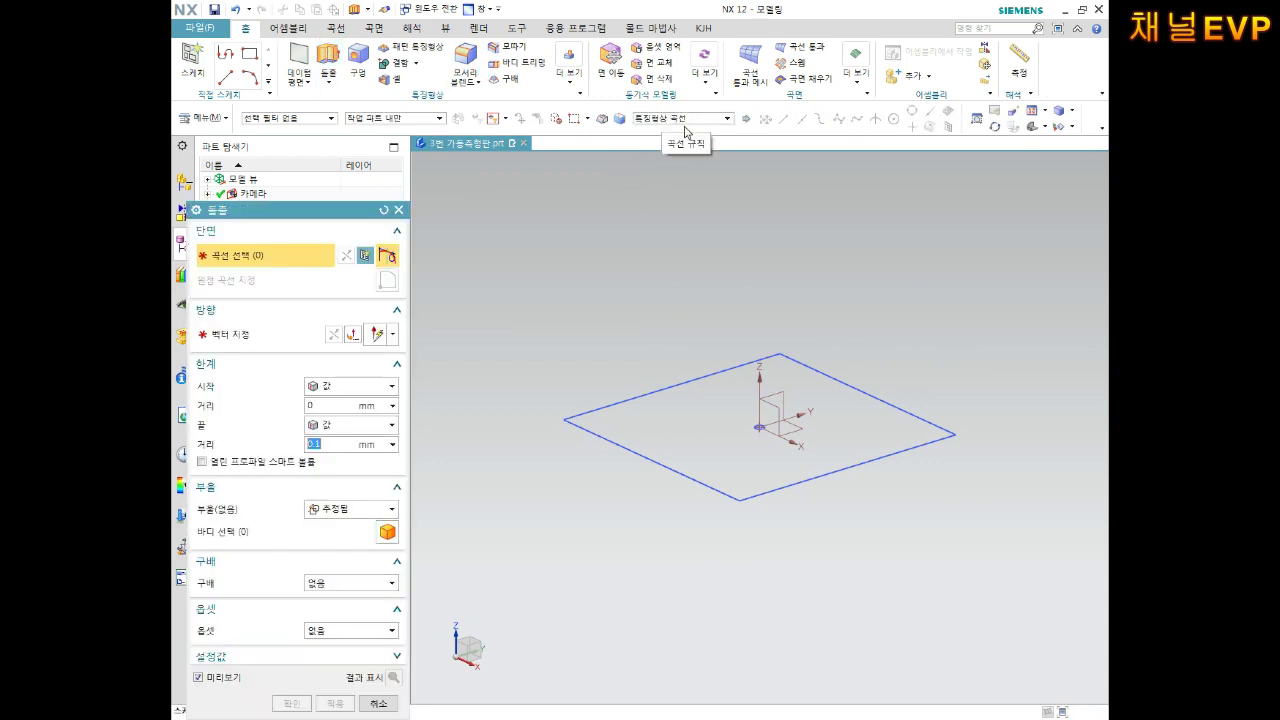
click(695, 118)
click(688, 163)
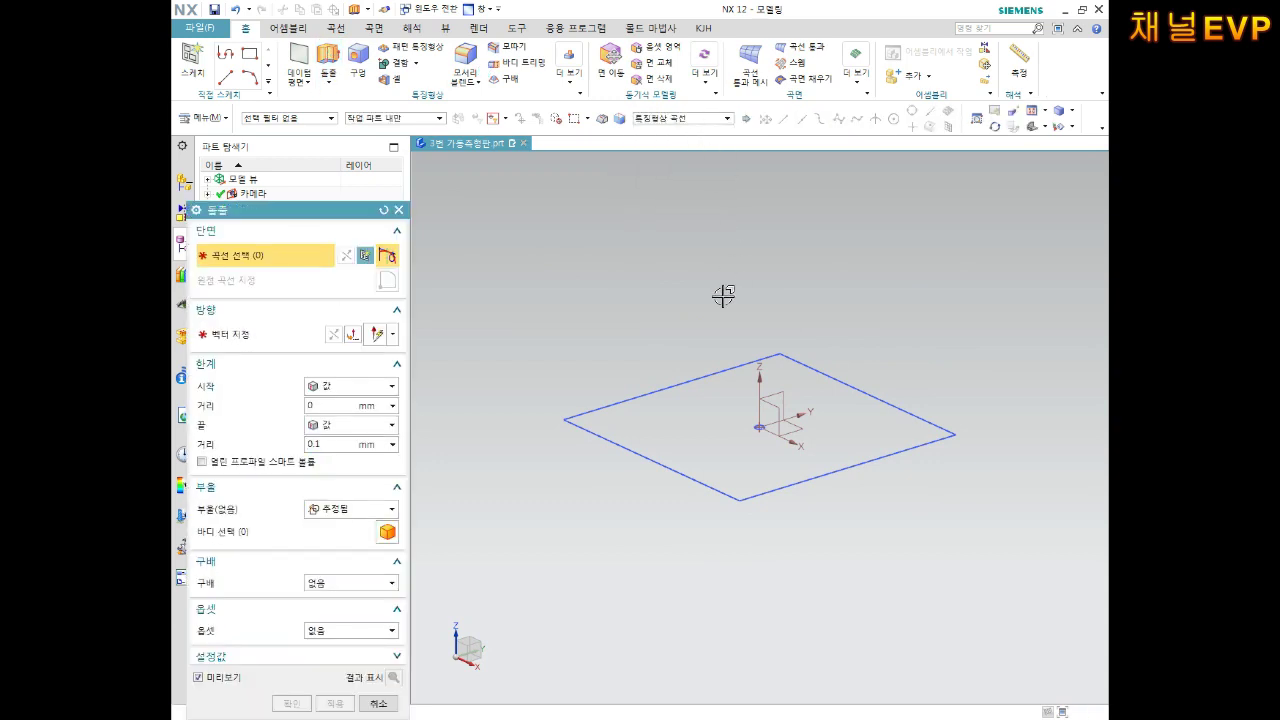
click(683, 379)
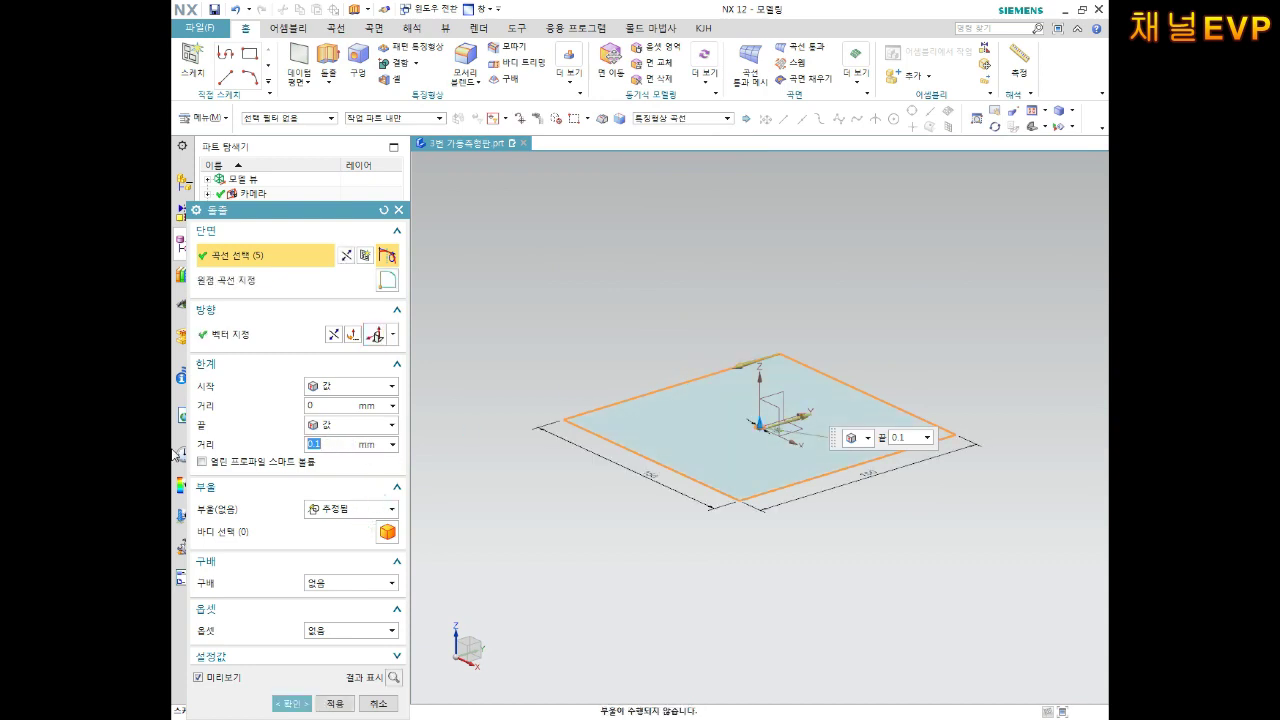
text(36)
key(Return)
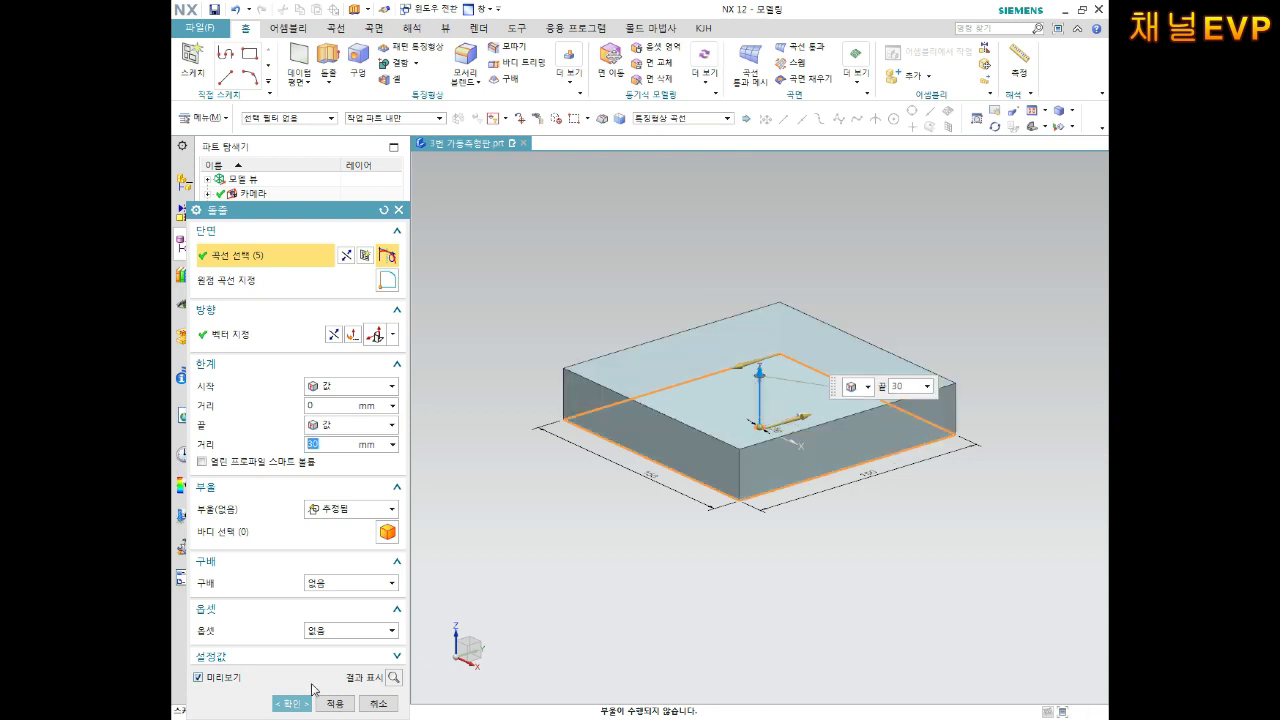
click(308, 704)
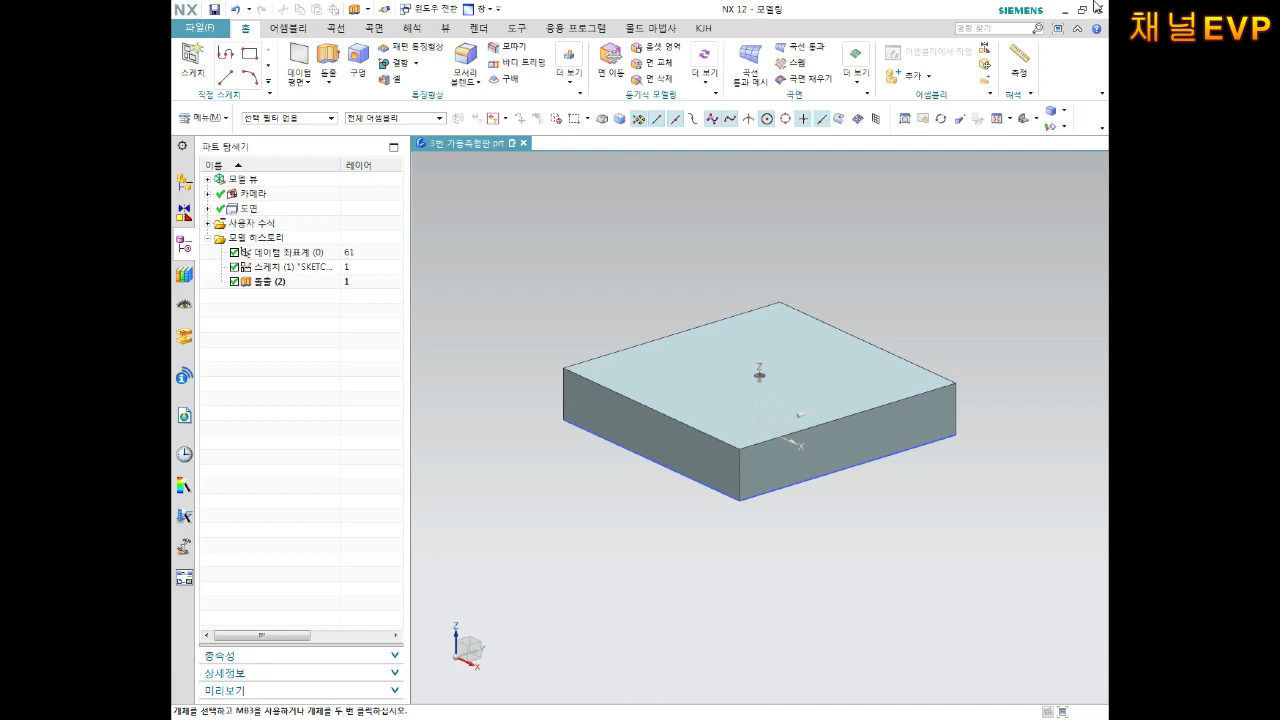
Step: Apply a 5 mm symmetric chamfer to the block's front-right vertical edge
click(1038, 119)
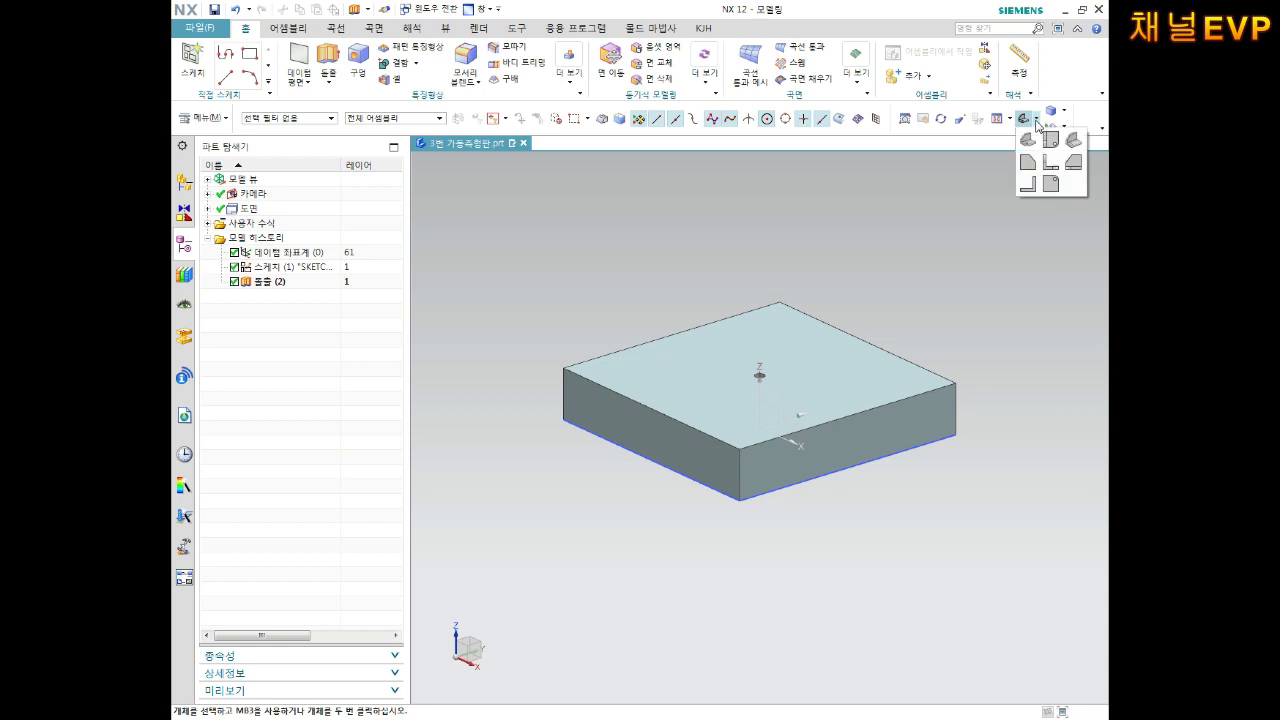
click(1048, 136)
middle_drag(956, 287, 999, 479)
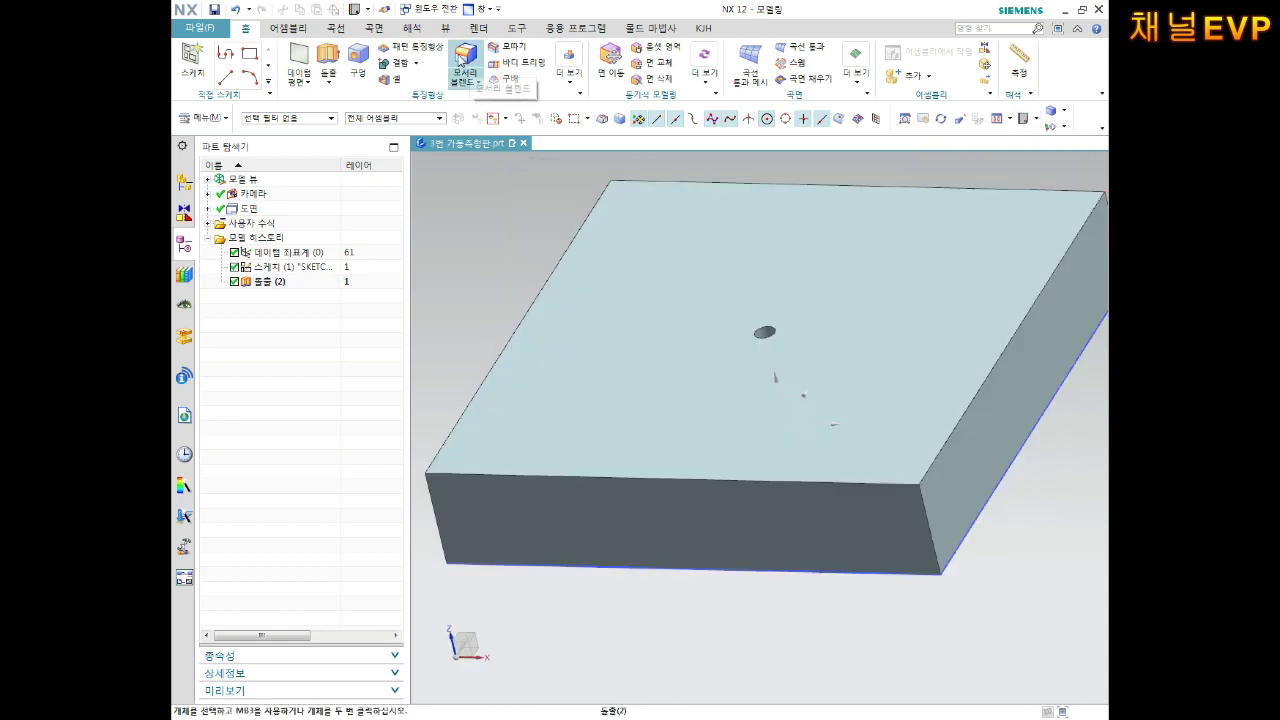
click(507, 46)
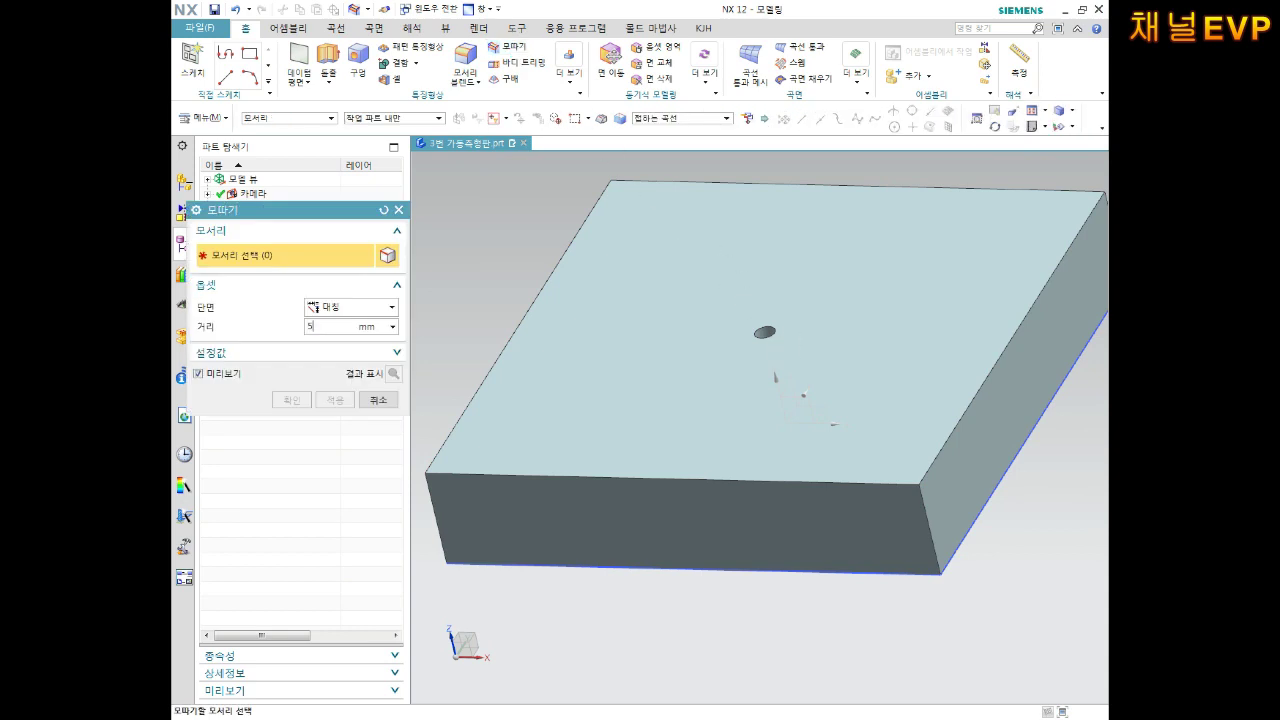
click(925, 507)
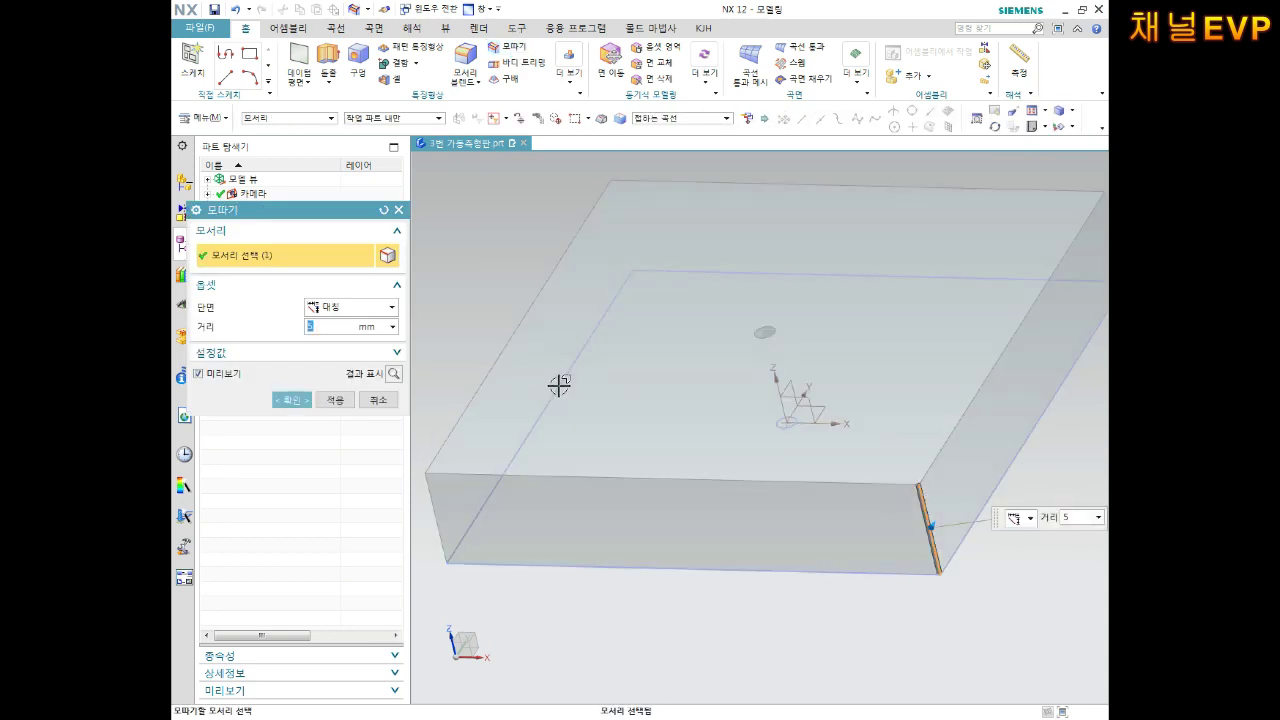
click(300, 399)
middle_drag(675, 386, 806, 380)
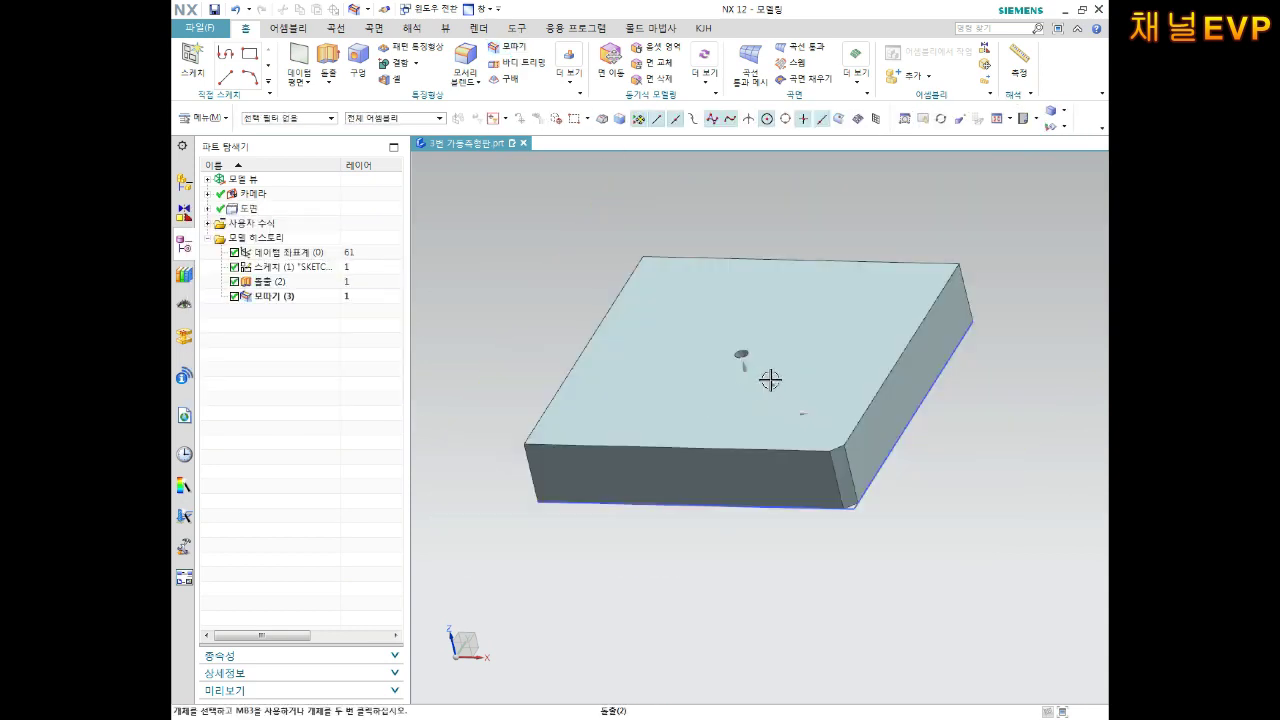
key(F8)
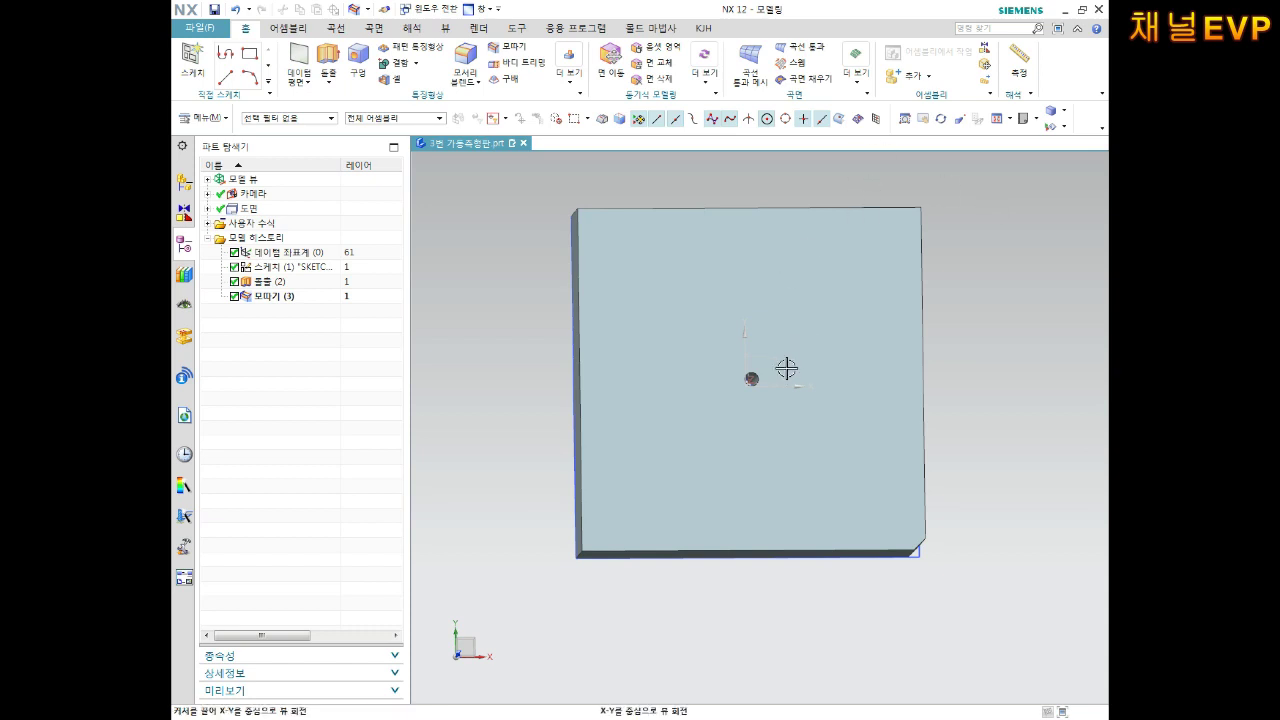
Step: Turn the block's face toward the viewer and start a Hole feature
middle_drag(785, 376, 768, 325)
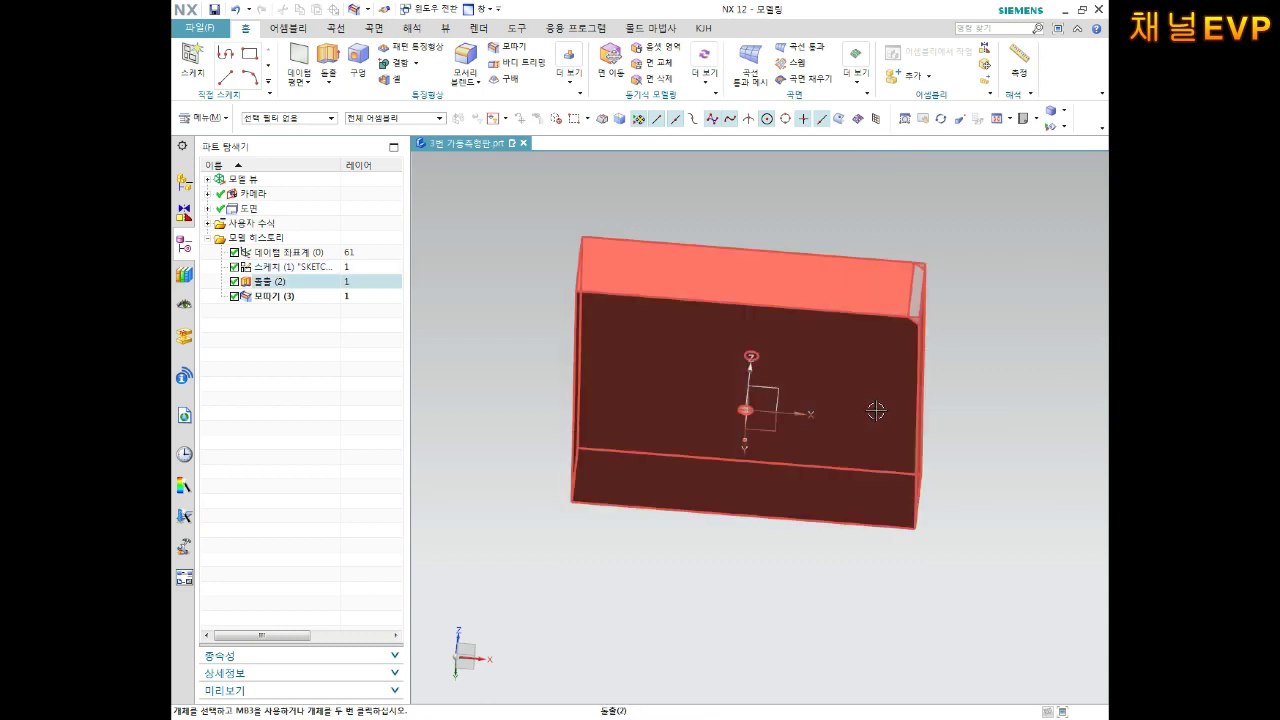
middle_drag(877, 383, 877, 320)
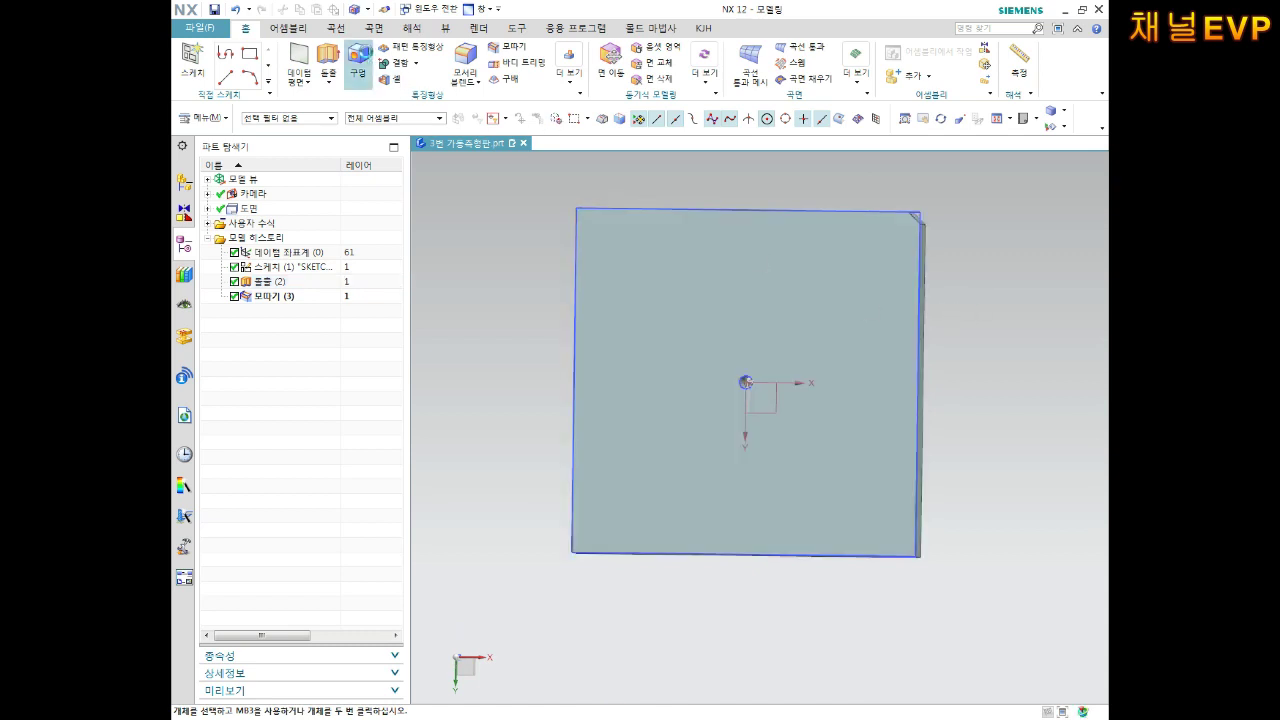
click(366, 58)
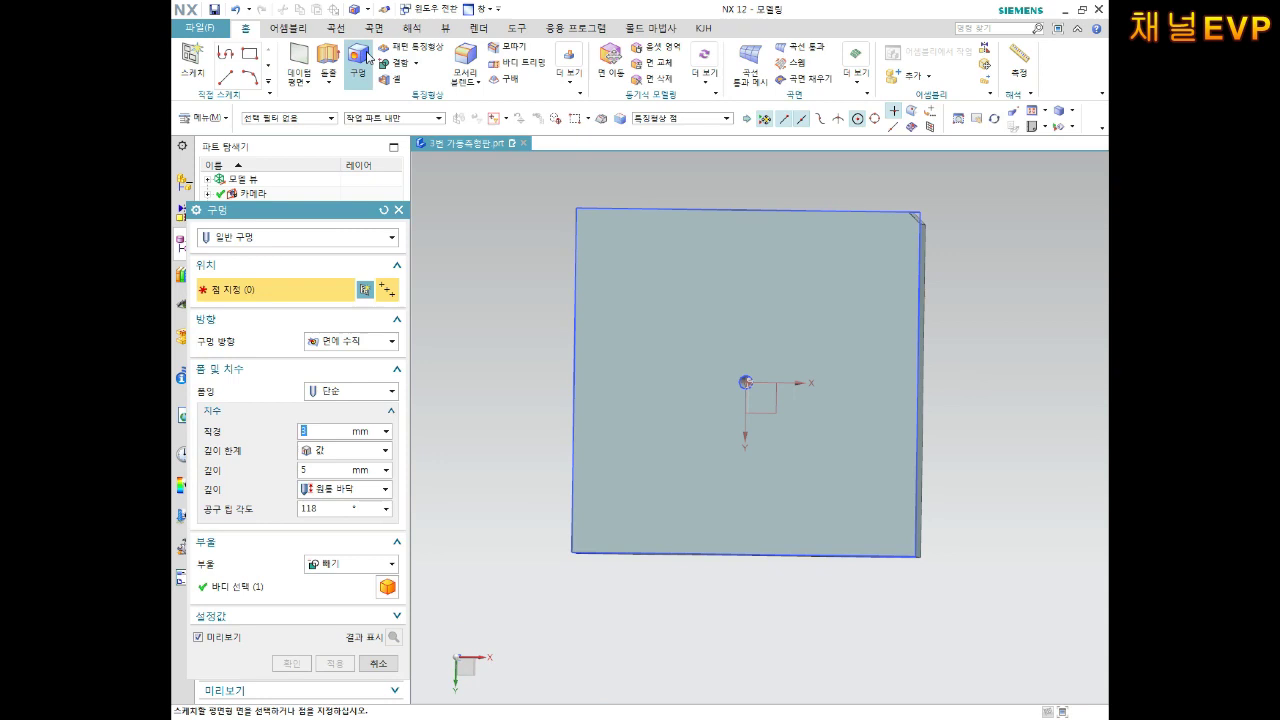
Step: Sketch a hole centre point on the block's face
click(677, 420)
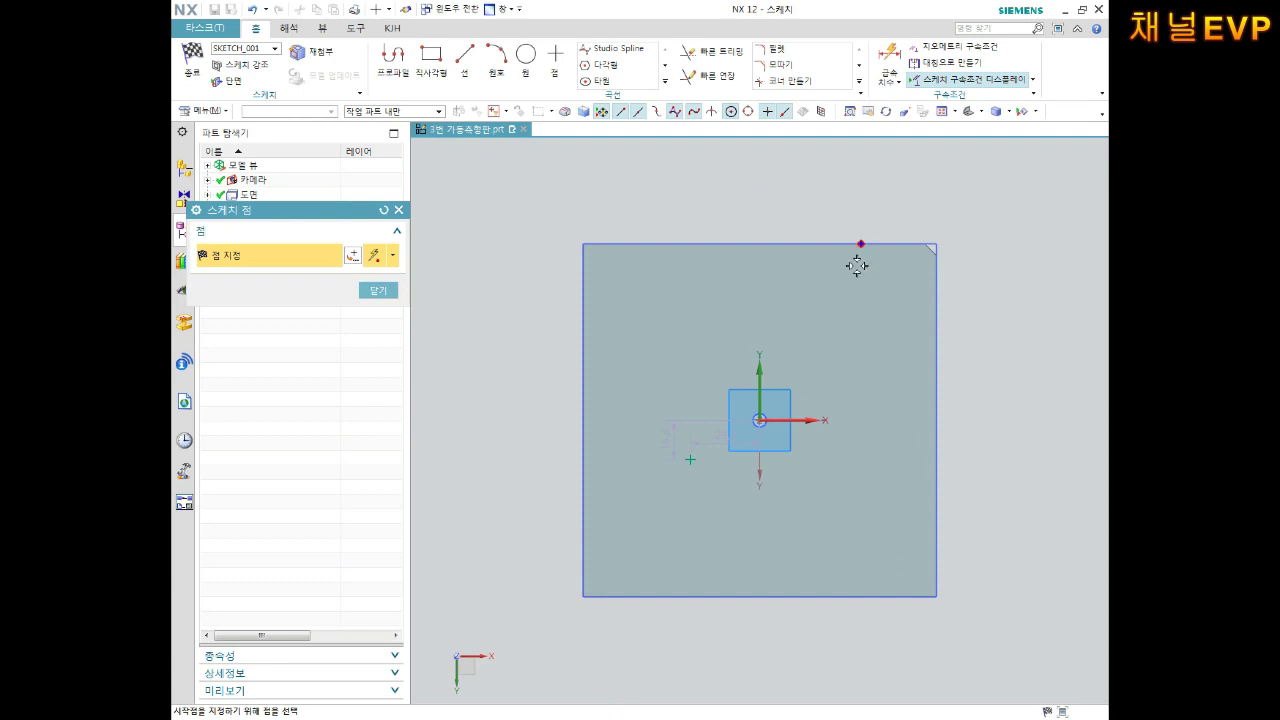
scroll(689, 463, up, 1)
scroll(689, 463, up, 2)
click(738, 422)
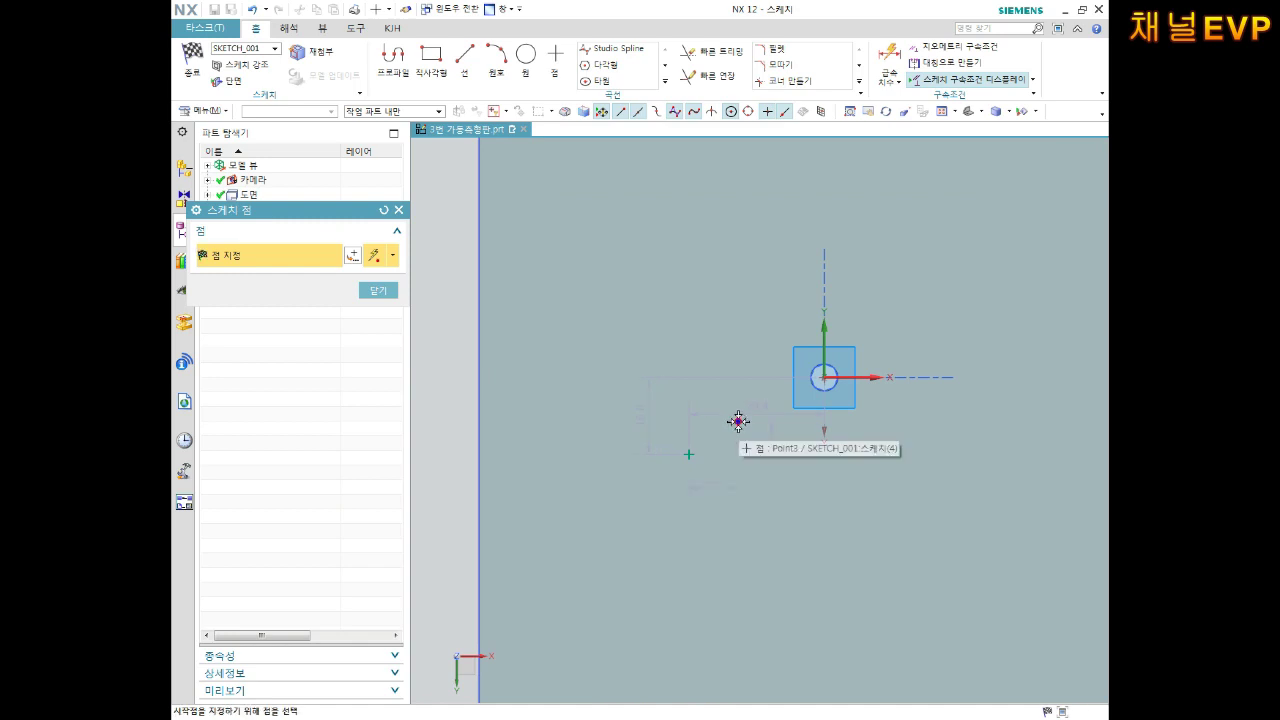
middle_click(752, 418)
Step: Dimension the point 20 mm horizontally and 17 mm vertically from the origin
key(d)
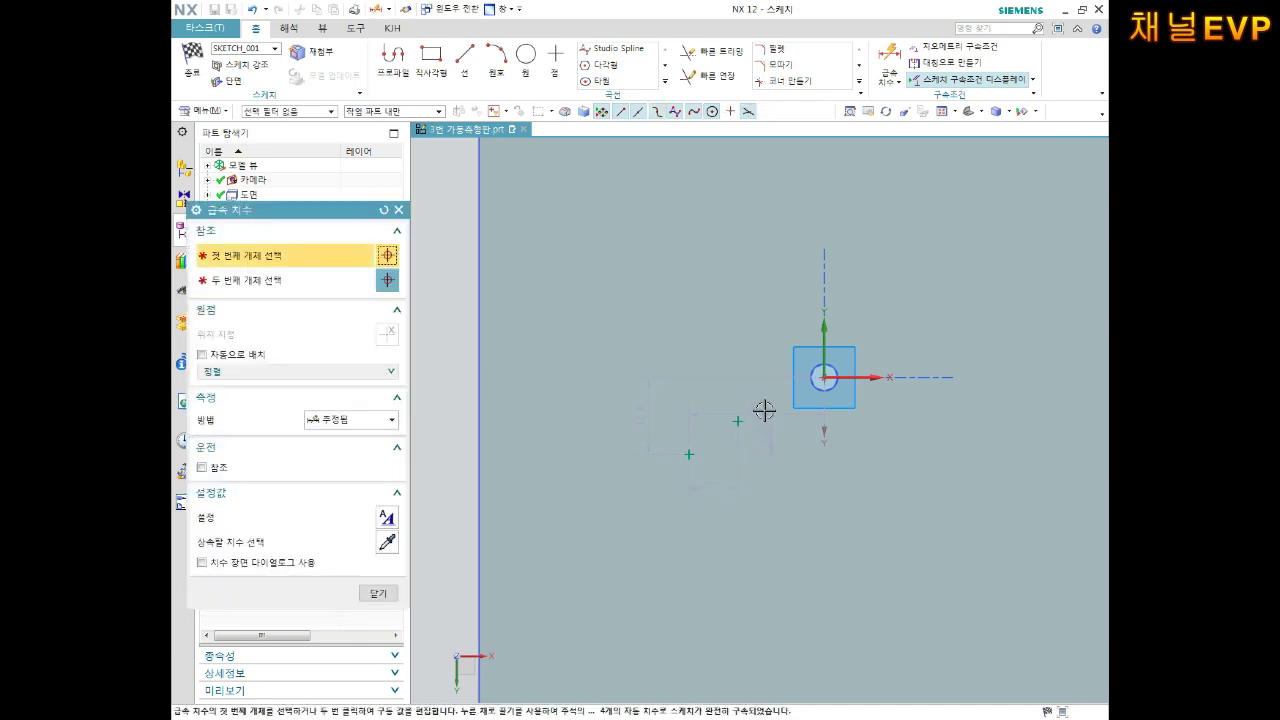
text(2)
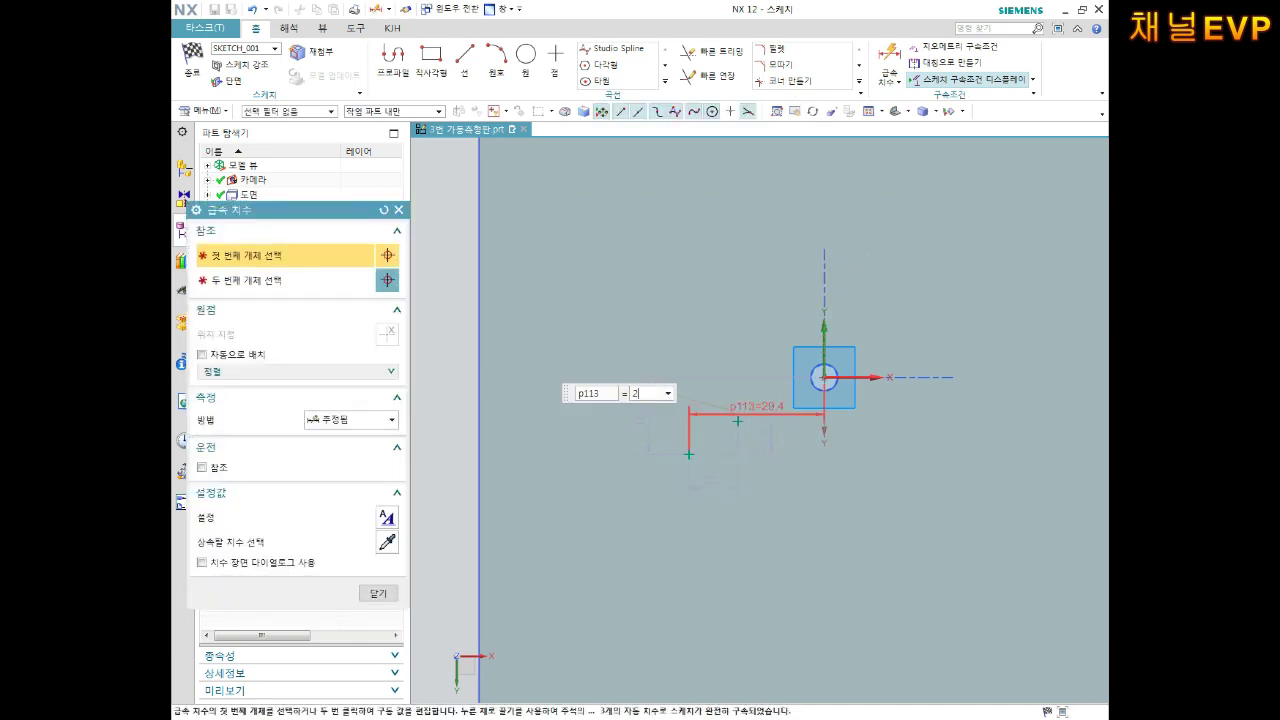
key(Return)
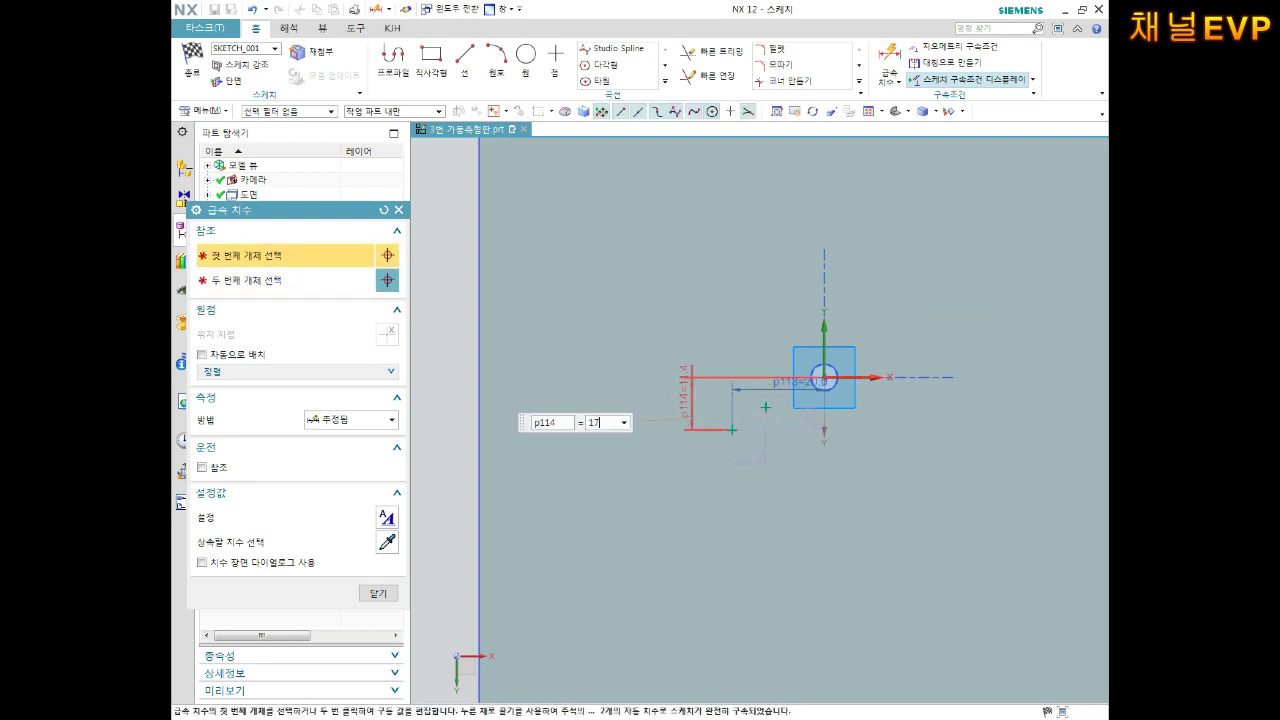
click(681, 418)
middle_click(681, 418)
click(766, 434)
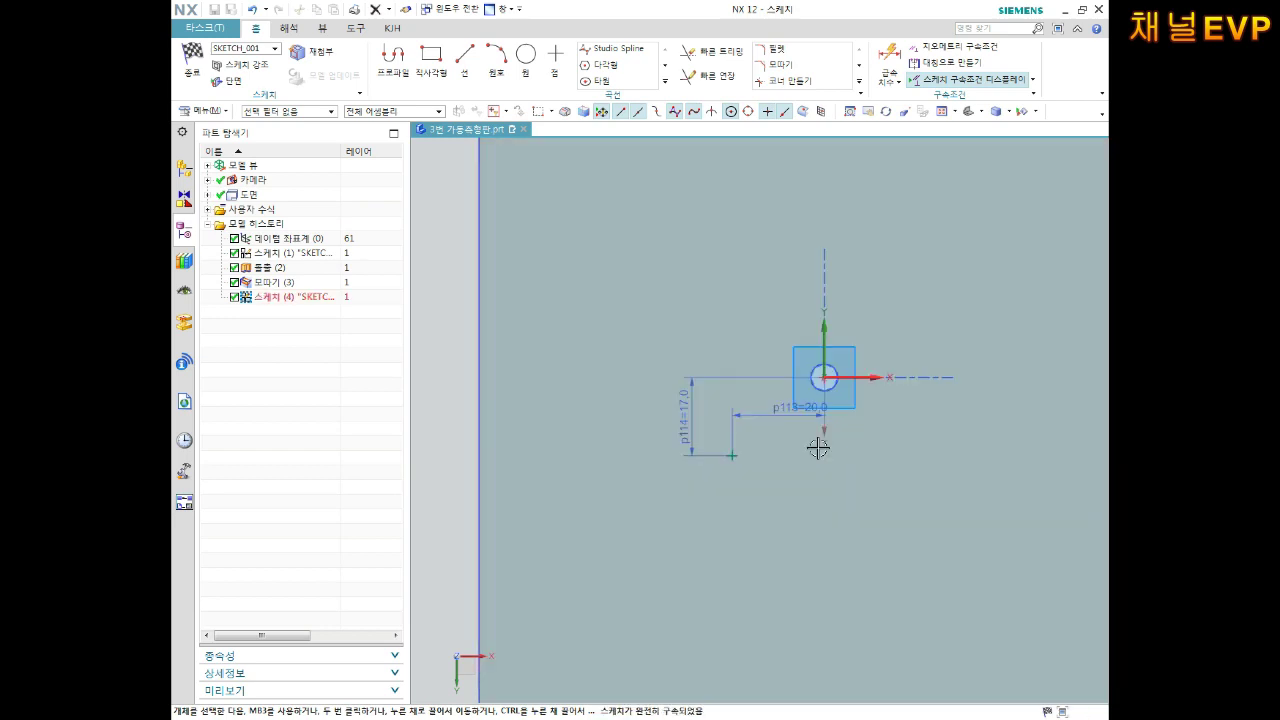
drag(784, 416, 773, 492)
drag(681, 418, 660, 418)
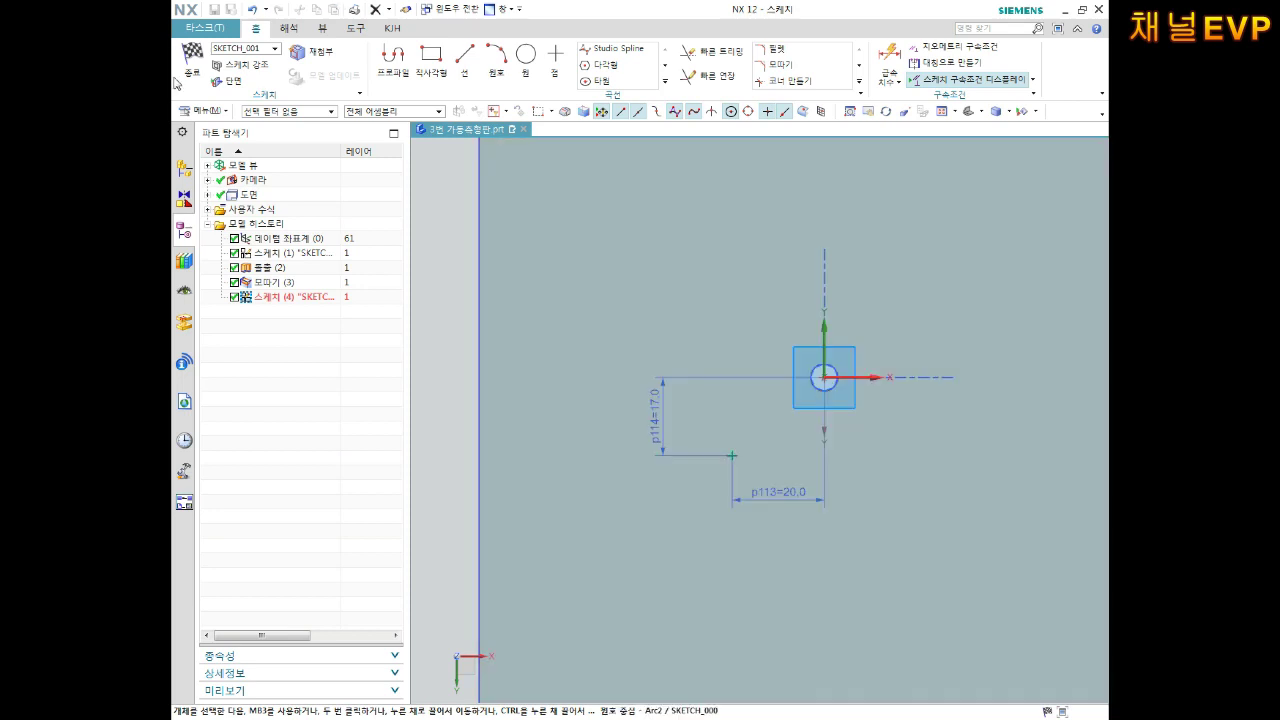
click(191, 58)
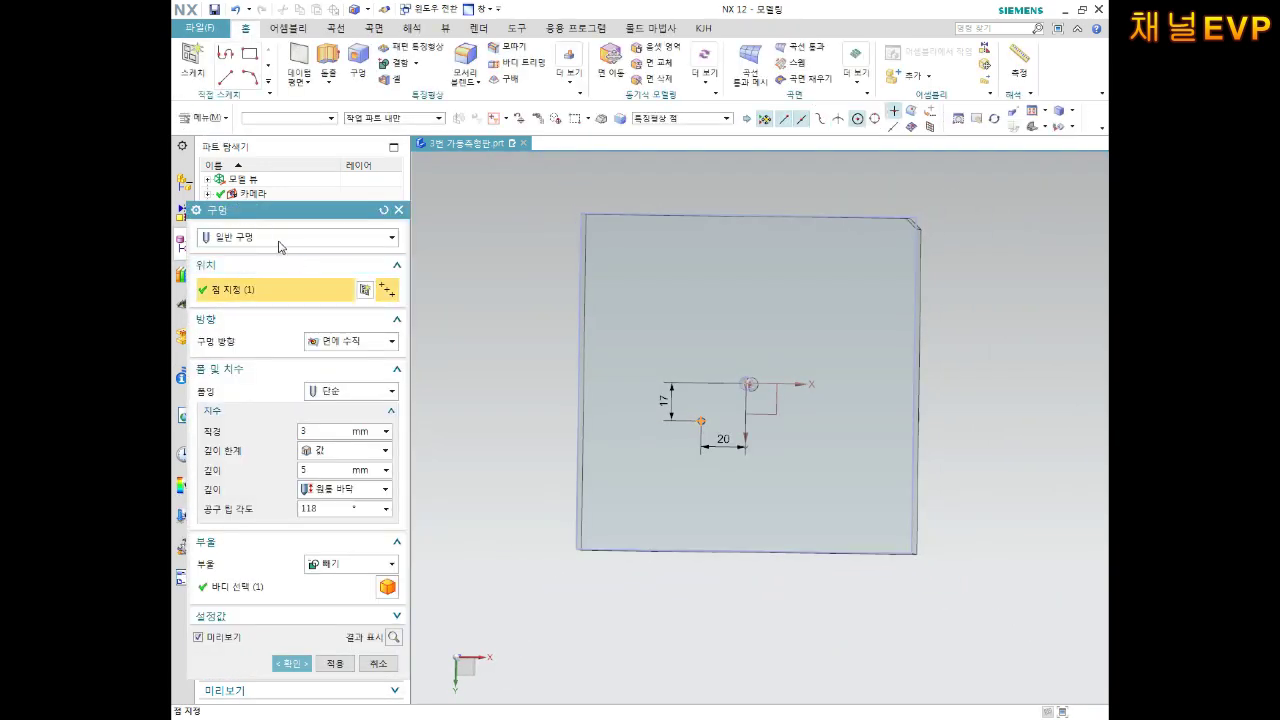
Step: Create a through-body counterbore hole: 26 mm counterbore, 5 mm deep, 21.51 mm bore
click(341, 391)
click(345, 420)
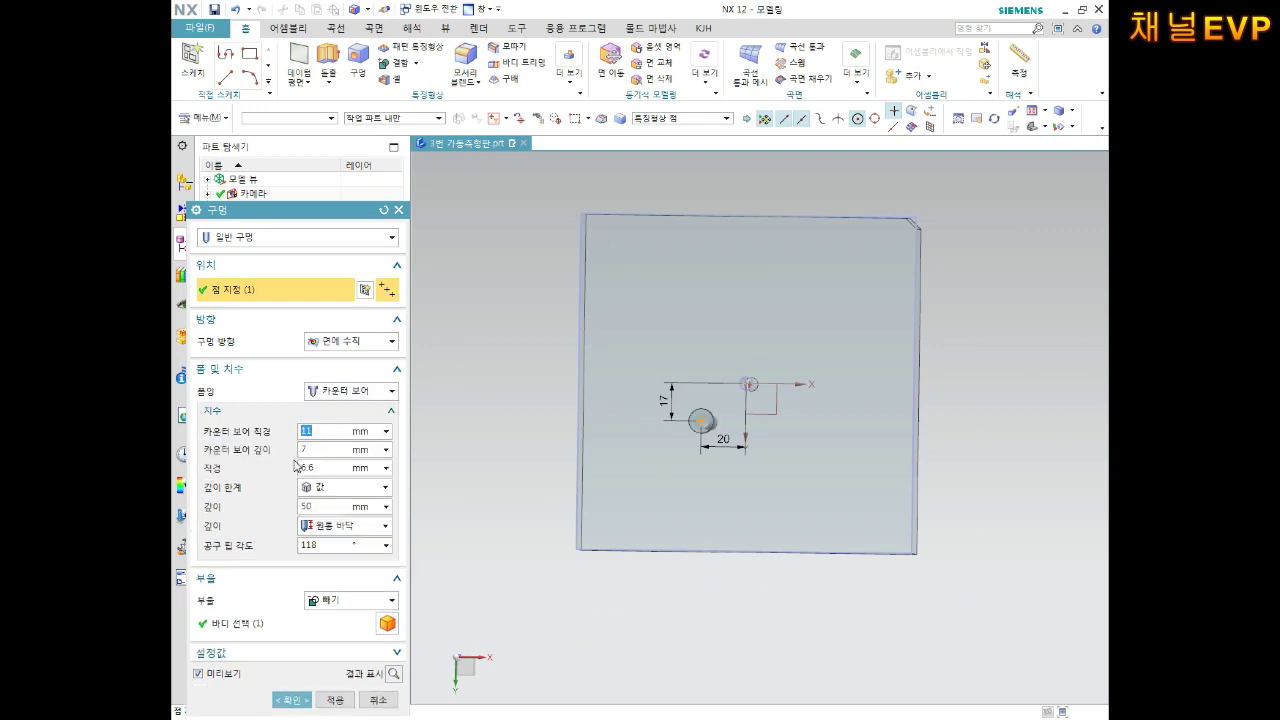
key(Return)
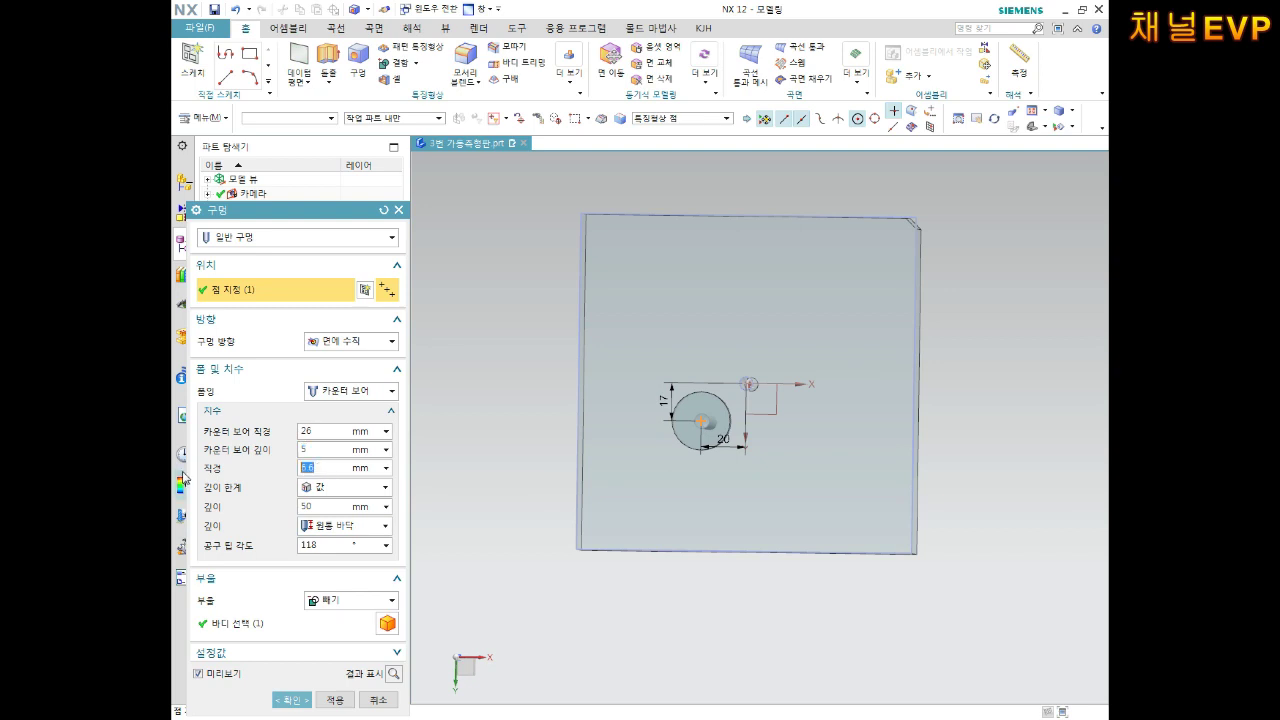
text(21.51)
key(Return)
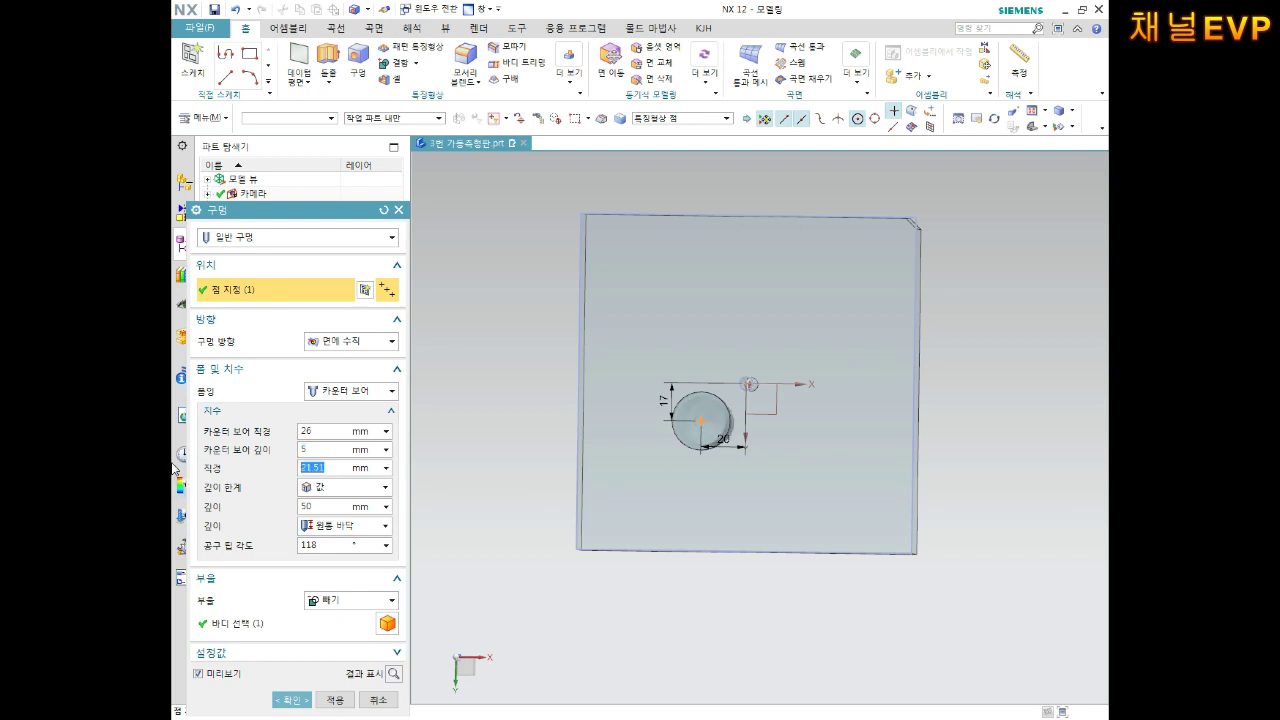
click(385, 526)
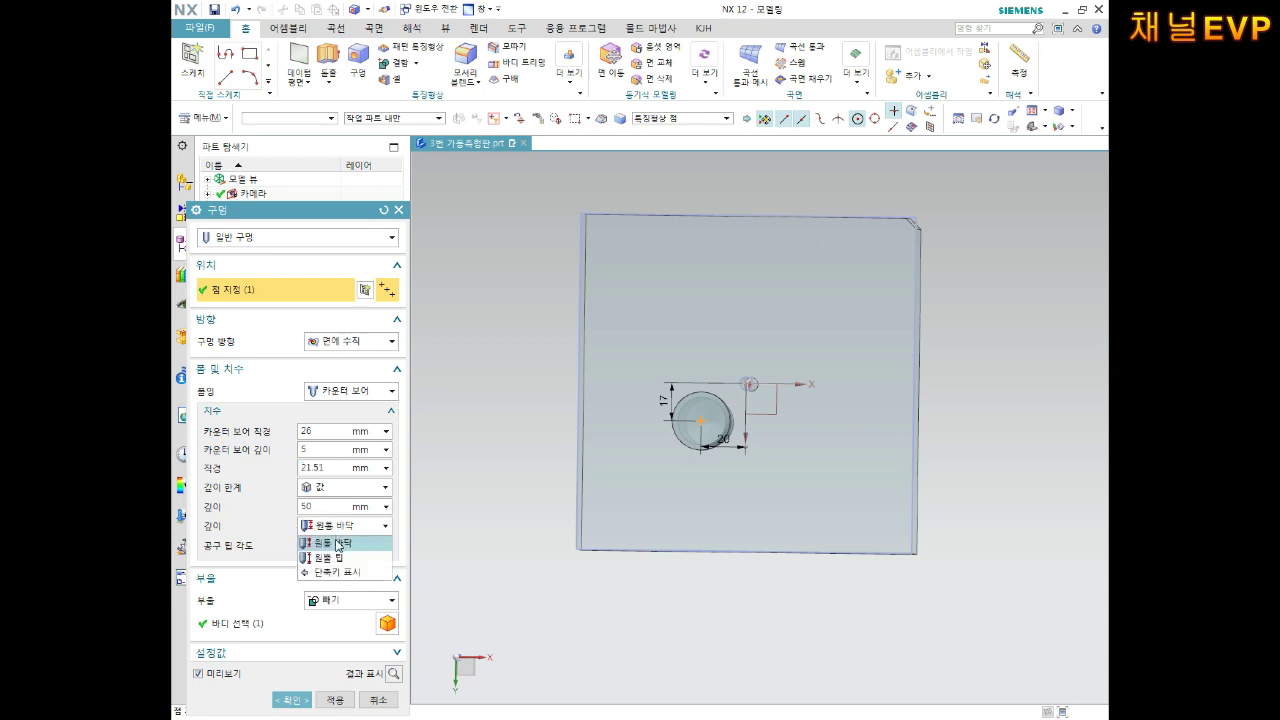
click(331, 495)
click(349, 490)
click(340, 550)
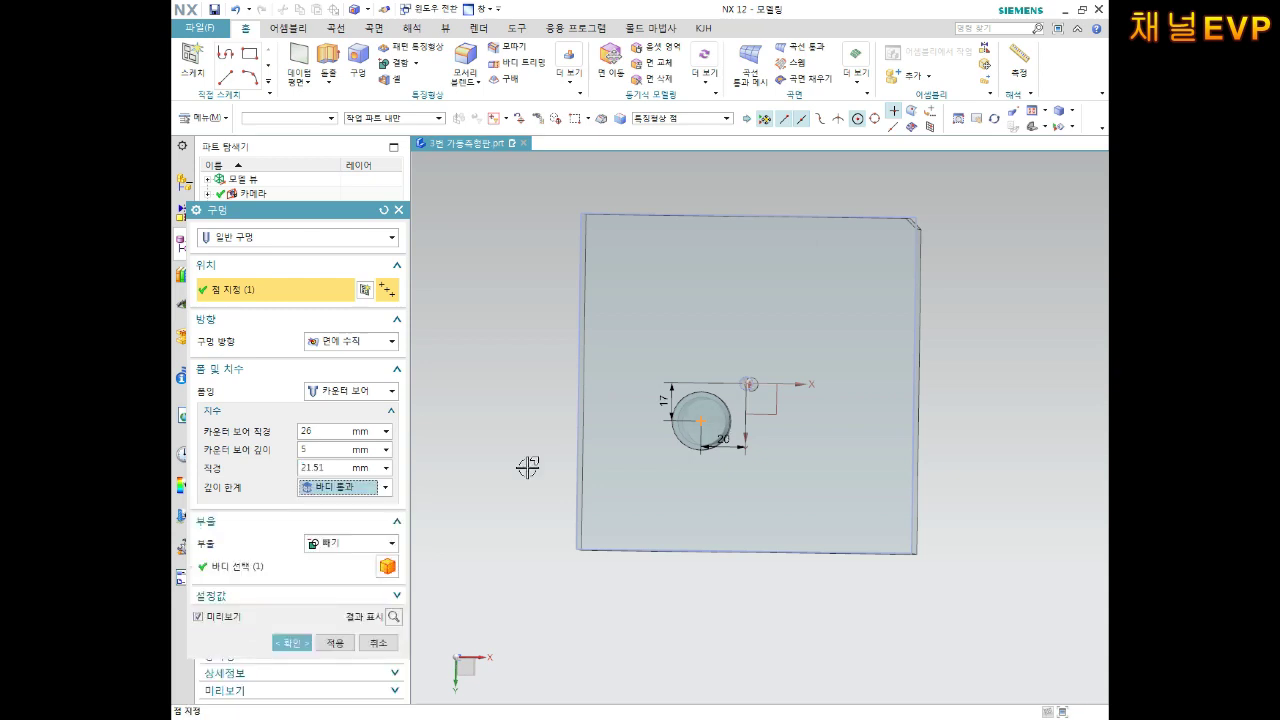
scroll(697, 428, up, 2)
middle_drag(697, 428, 666, 484)
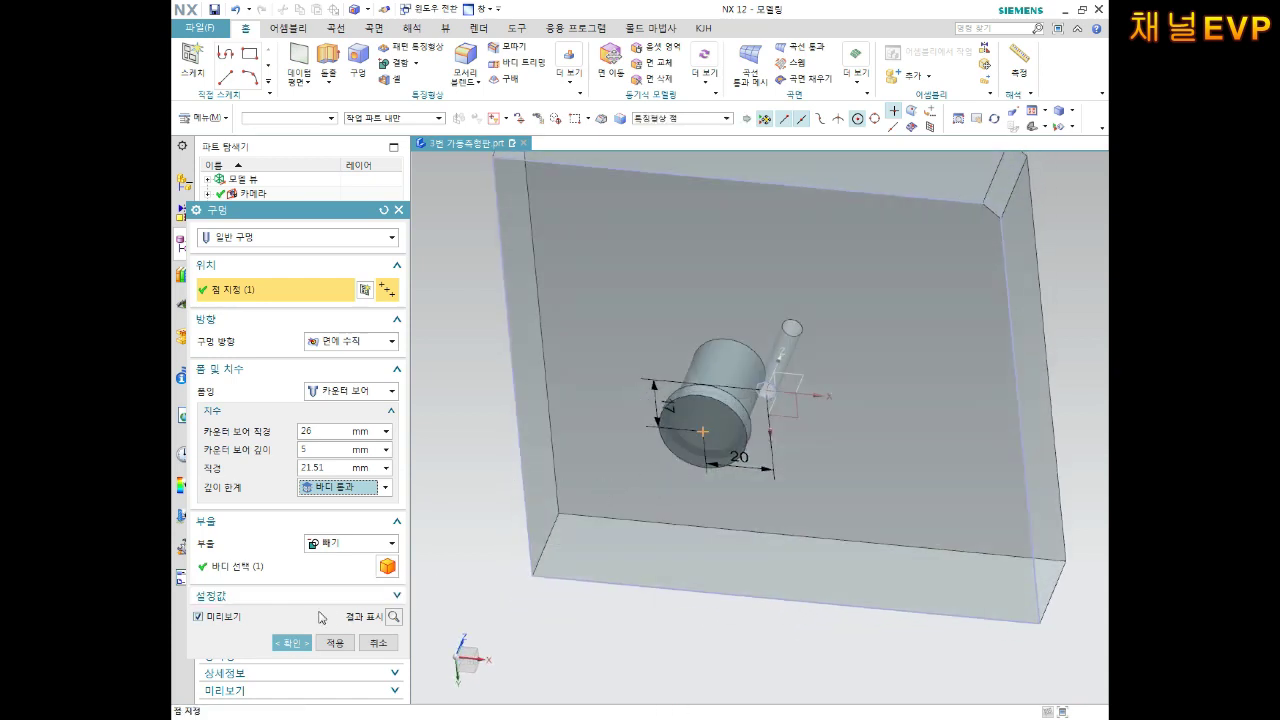
click(290, 643)
Step: Orbit the block to inspect the counterbored hole on its face
middle_drag(685, 442, 676, 355)
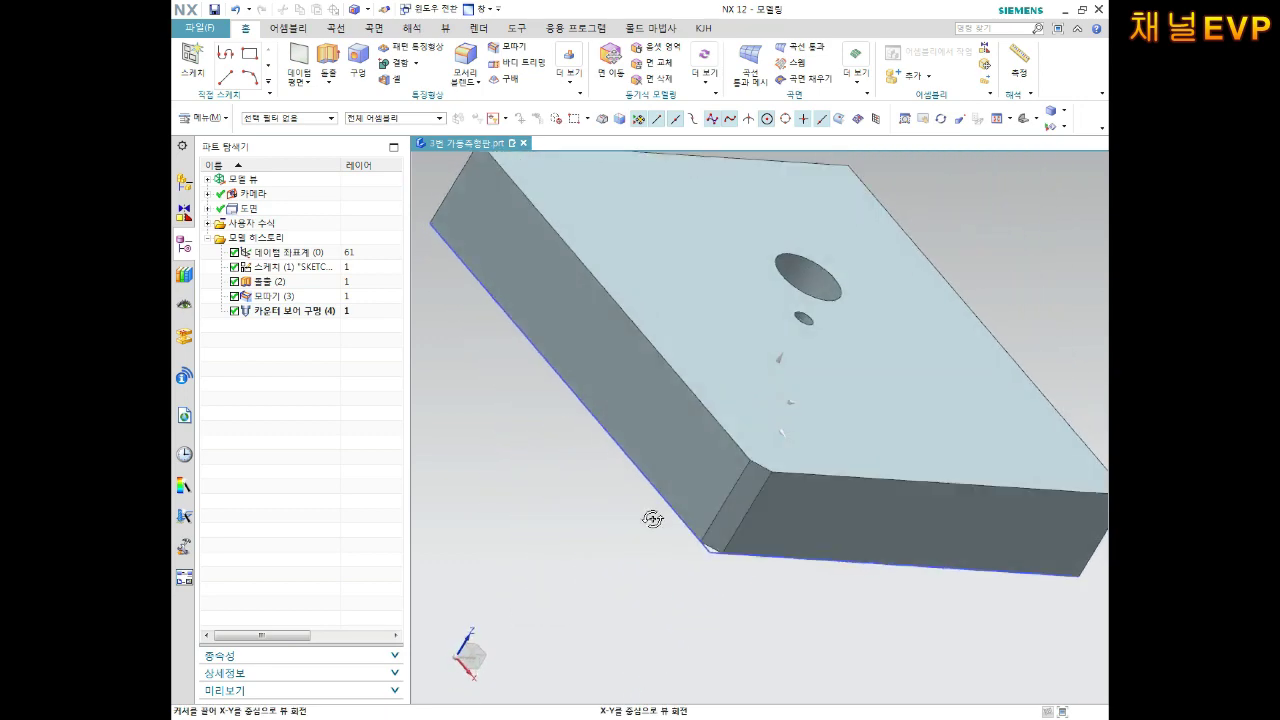
middle_drag(676, 355, 706, 449)
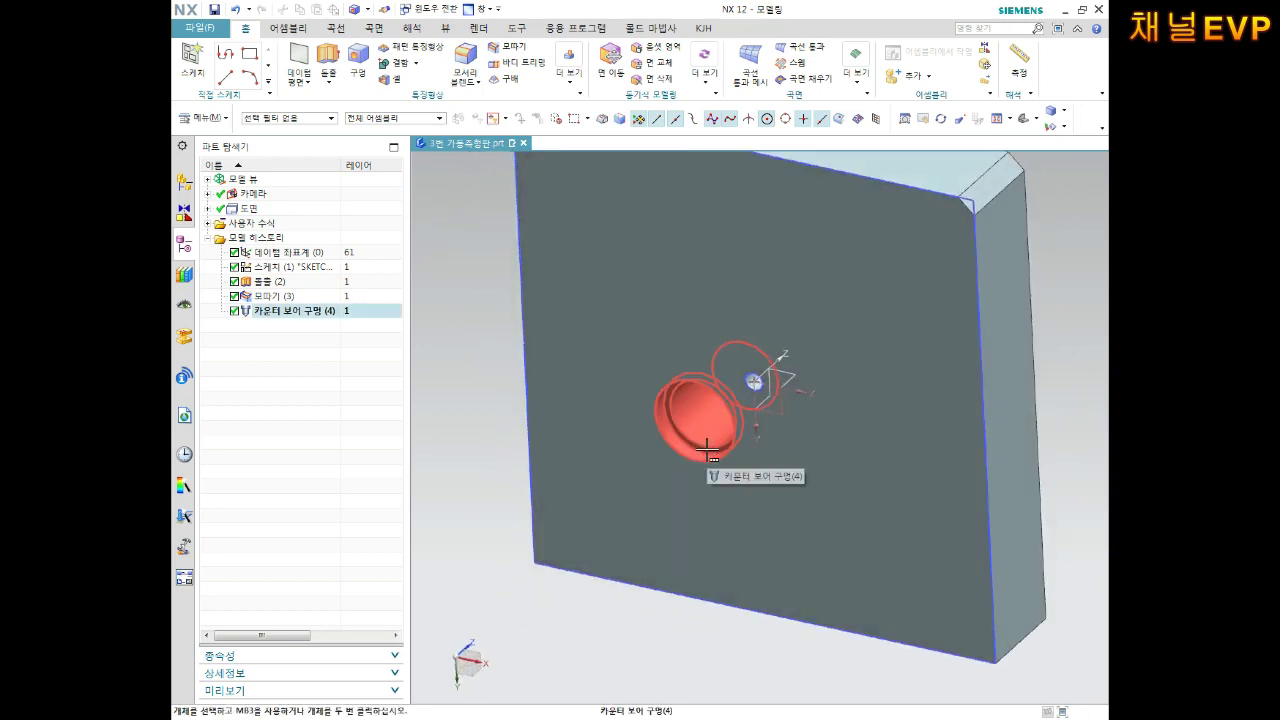
middle_drag(706, 449, 700, 400)
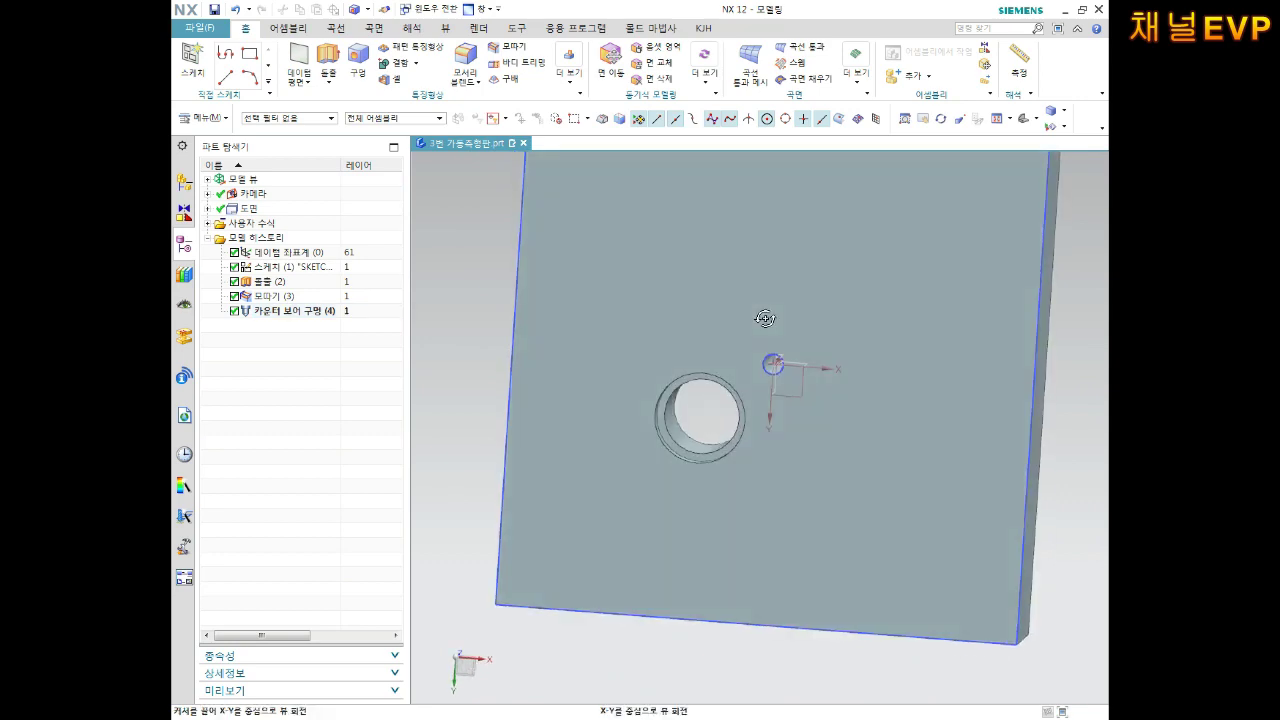
click(199, 27)
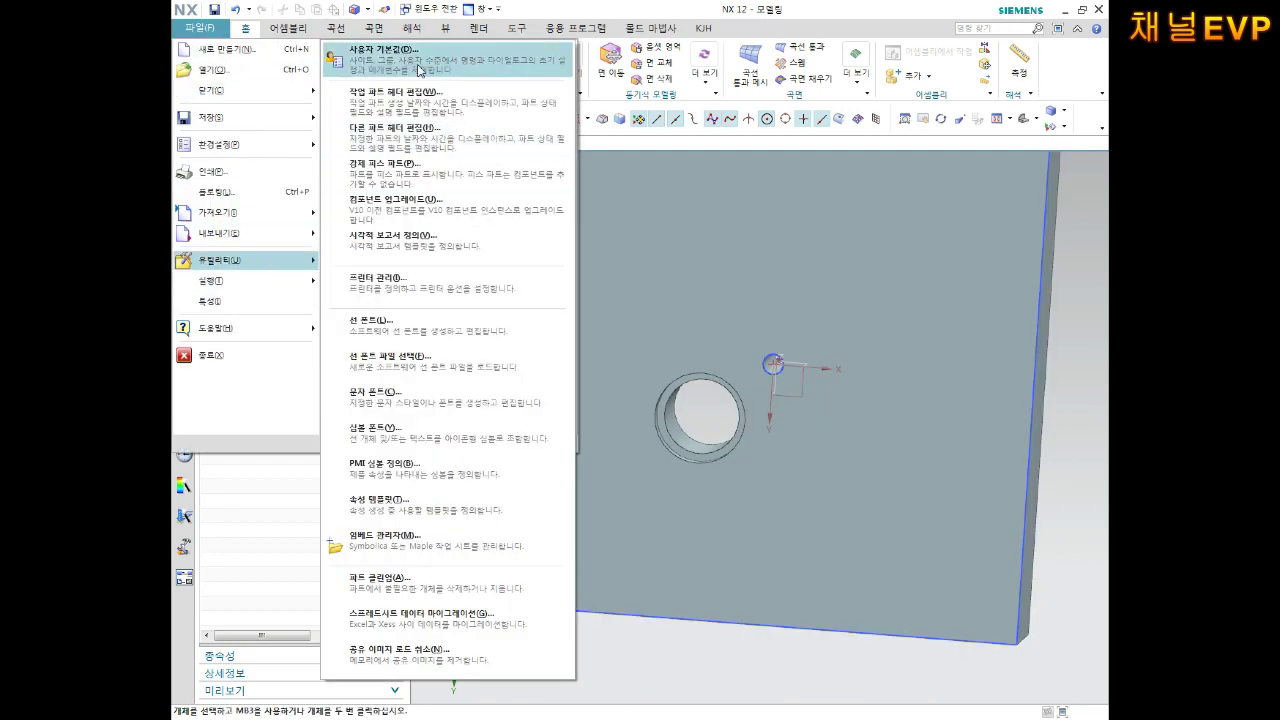
Step: Accept the Drafting Preferences with 3-decimal millimetre dimension precision
mouse_move(220, 260)
click(390, 58)
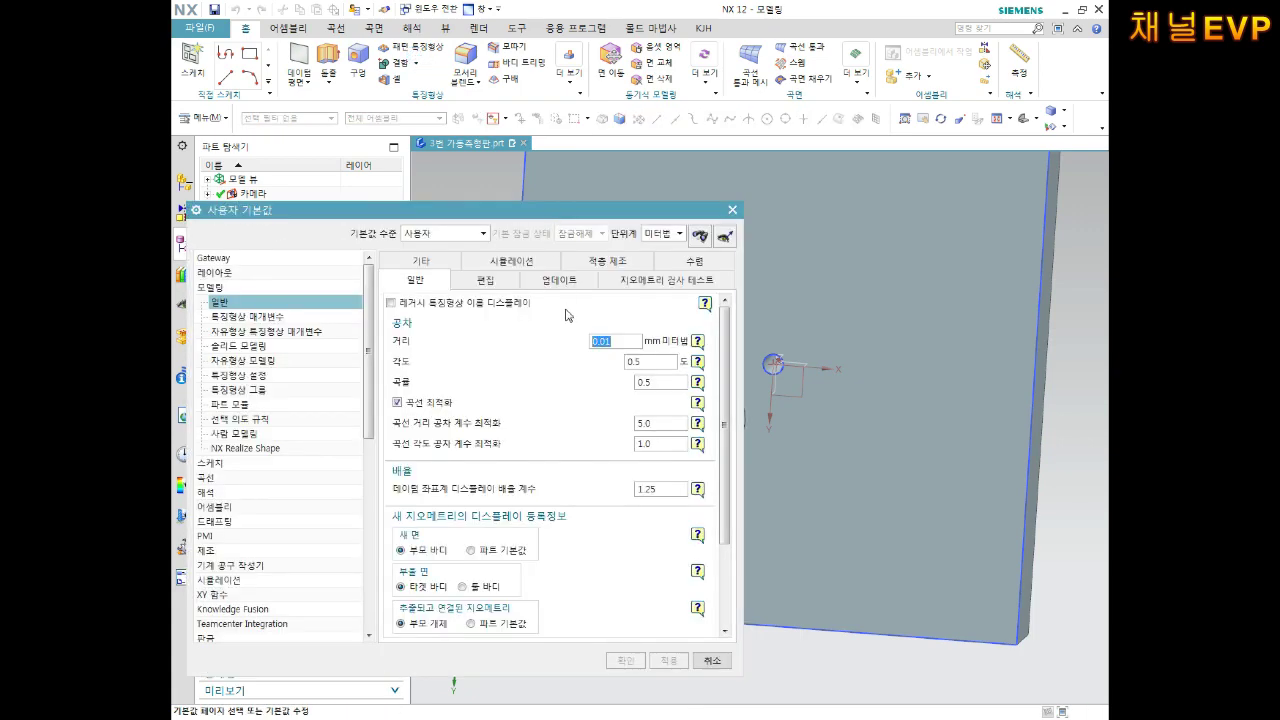
click(735, 212)
click(200, 28)
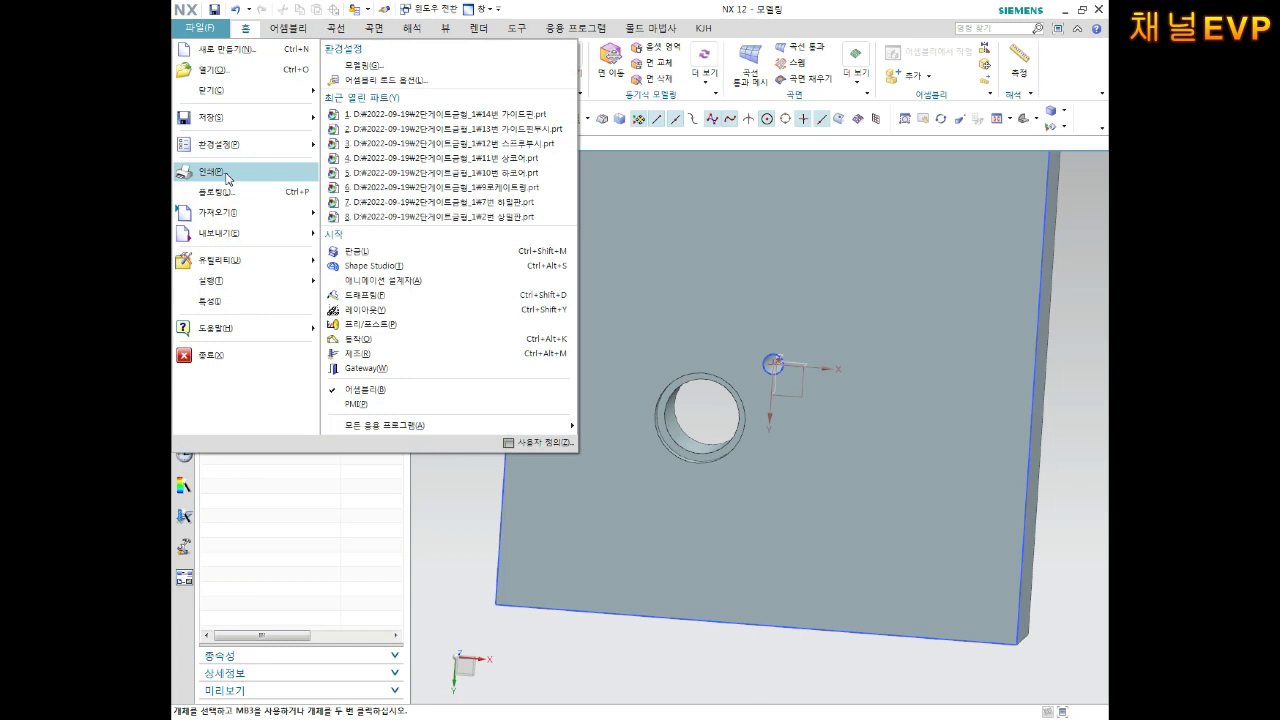
click(451, 180)
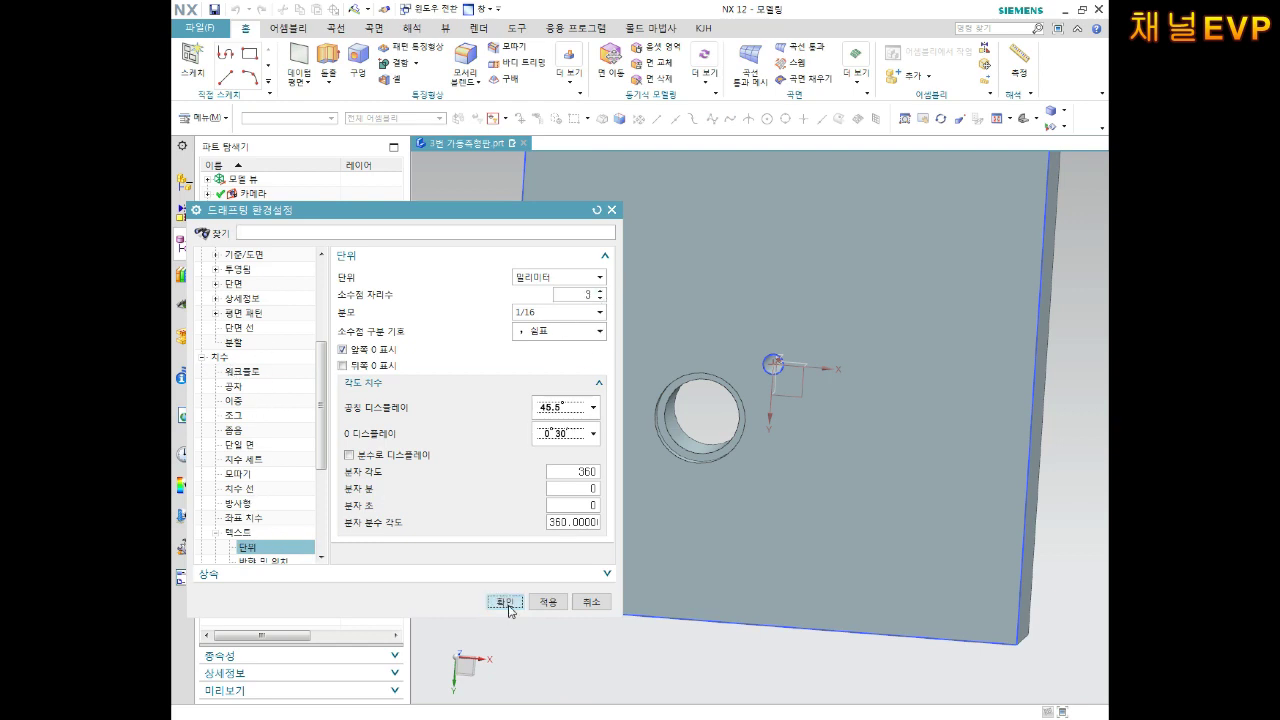
click(505, 602)
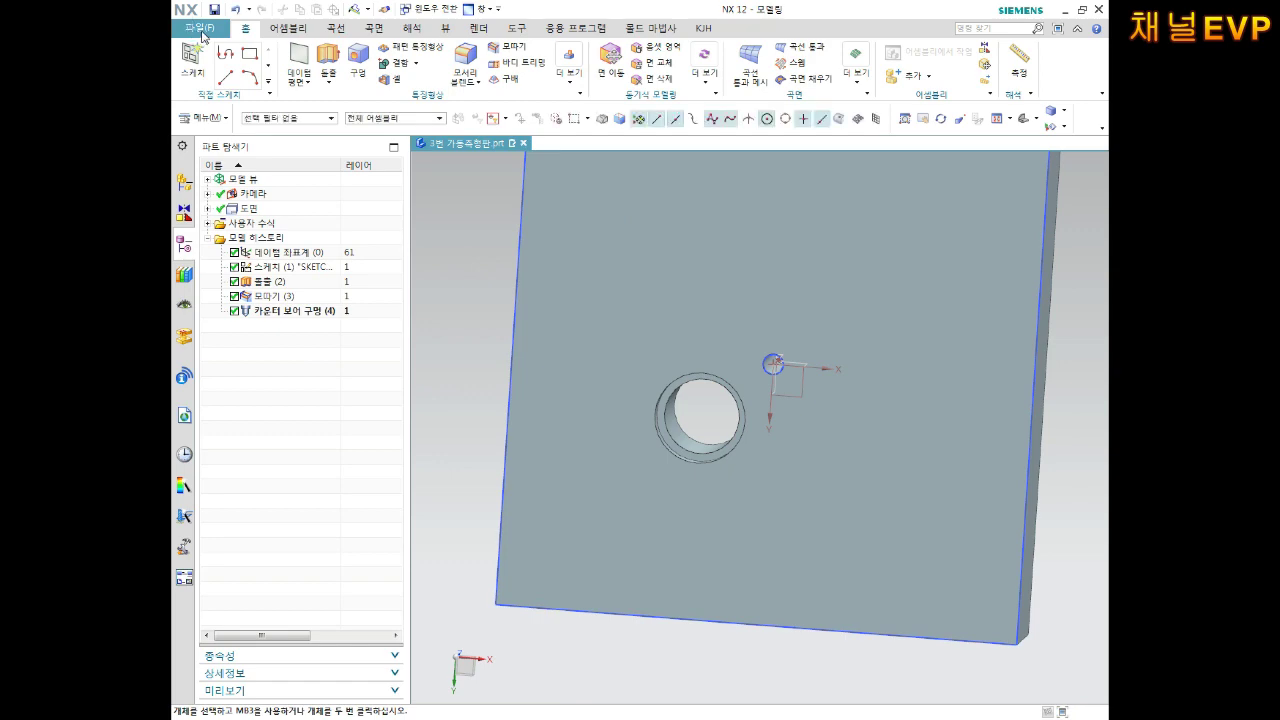
Step: Turn off Continuous Auto Dimensioning in the Sketch preferences
click(198, 27)
click(370, 90)
click(258, 360)
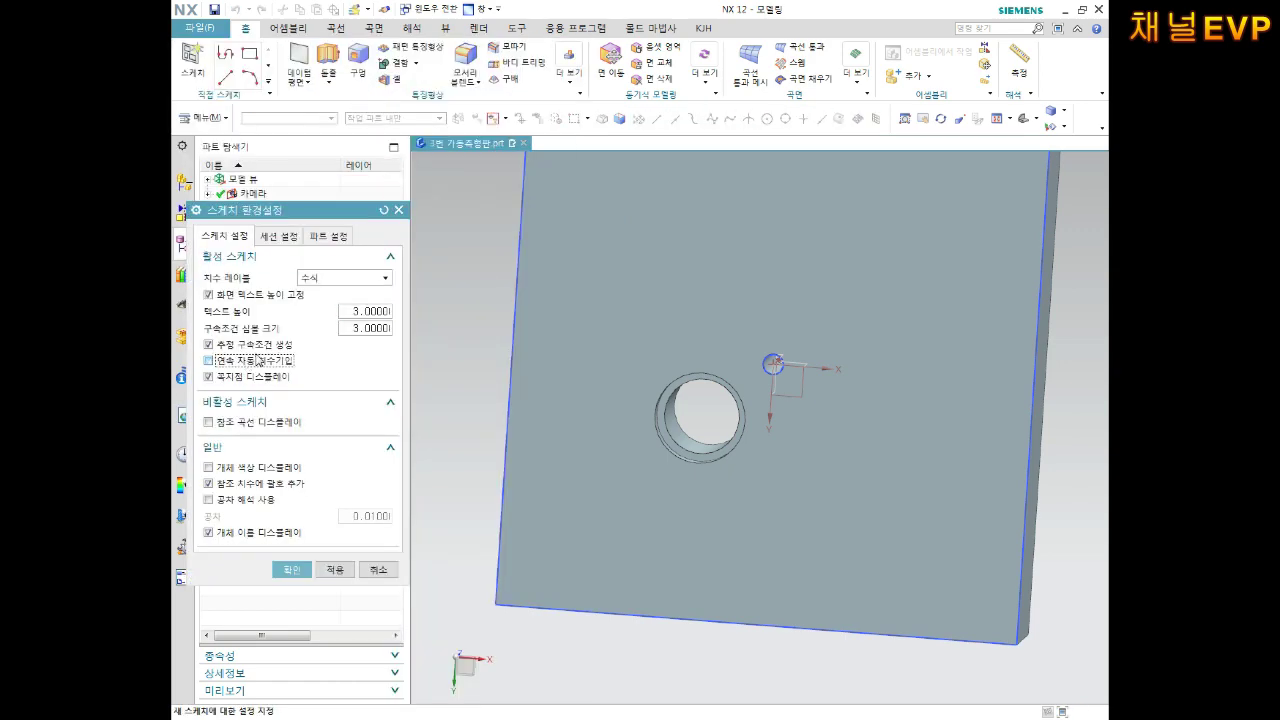
click(291, 569)
mouse_move(663, 334)
middle_down()
mouse_move(652, 384)
mouse_move(669, 309)
middle_up()
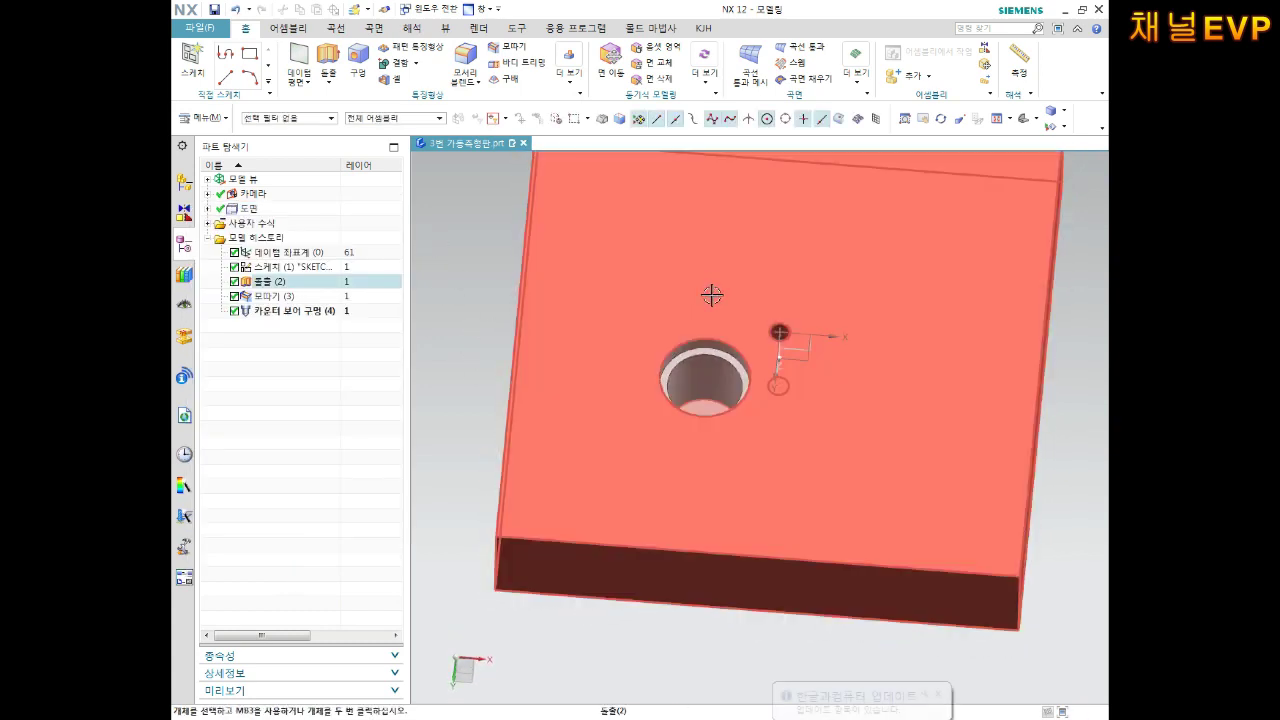
middle_drag(712, 295, 876, 346)
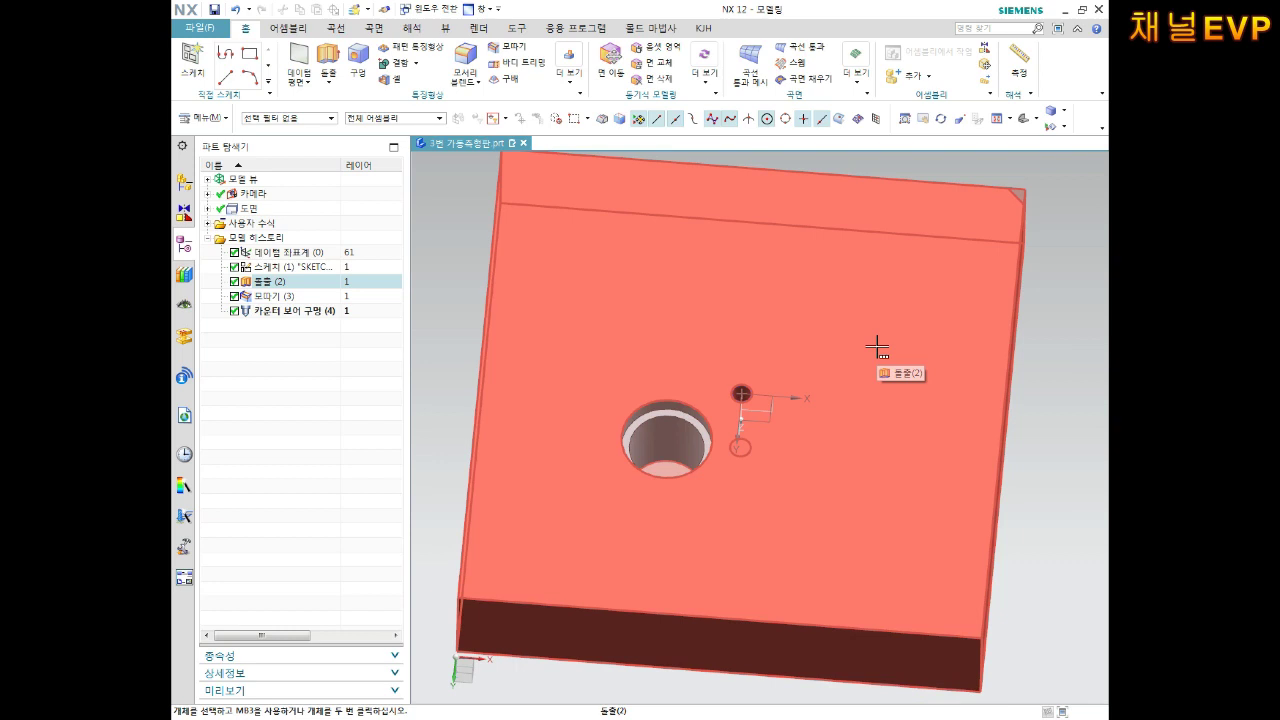
click(407, 47)
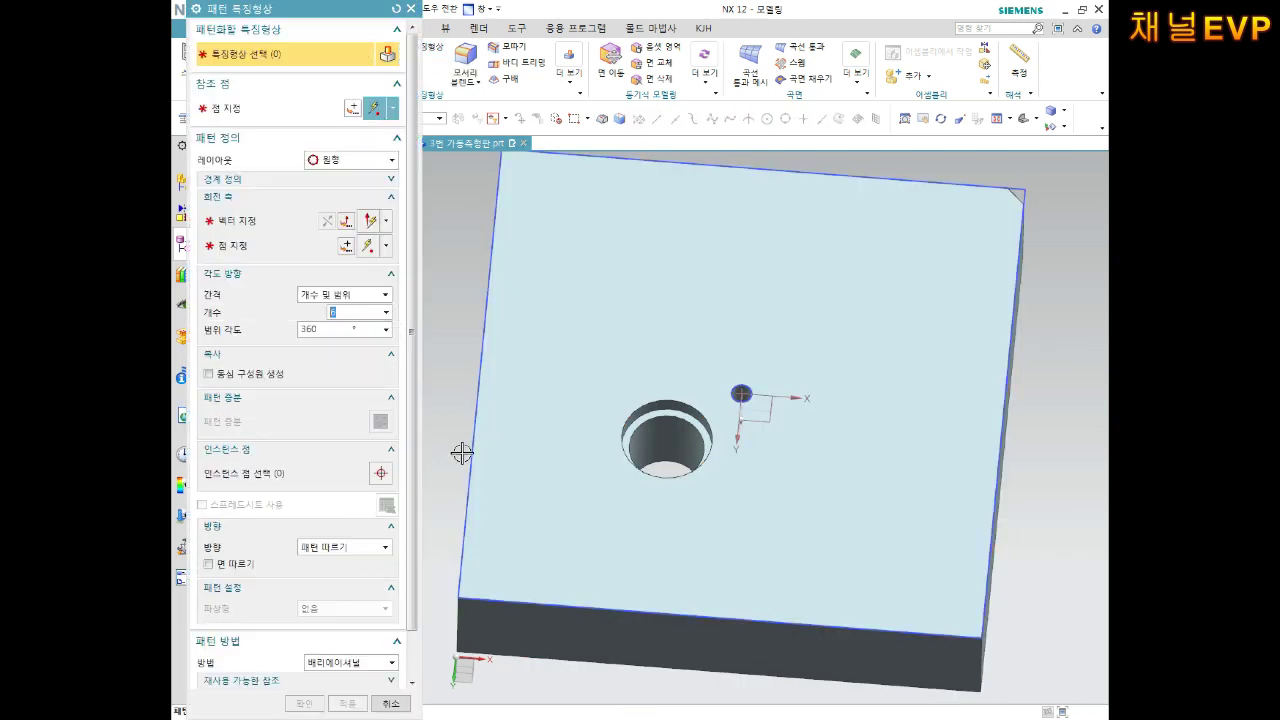
Step: Pattern the counterbored hole linearly, first direction along the plate edge at 40 mm pitch
scroll(665, 420, up, 2)
click(667, 410)
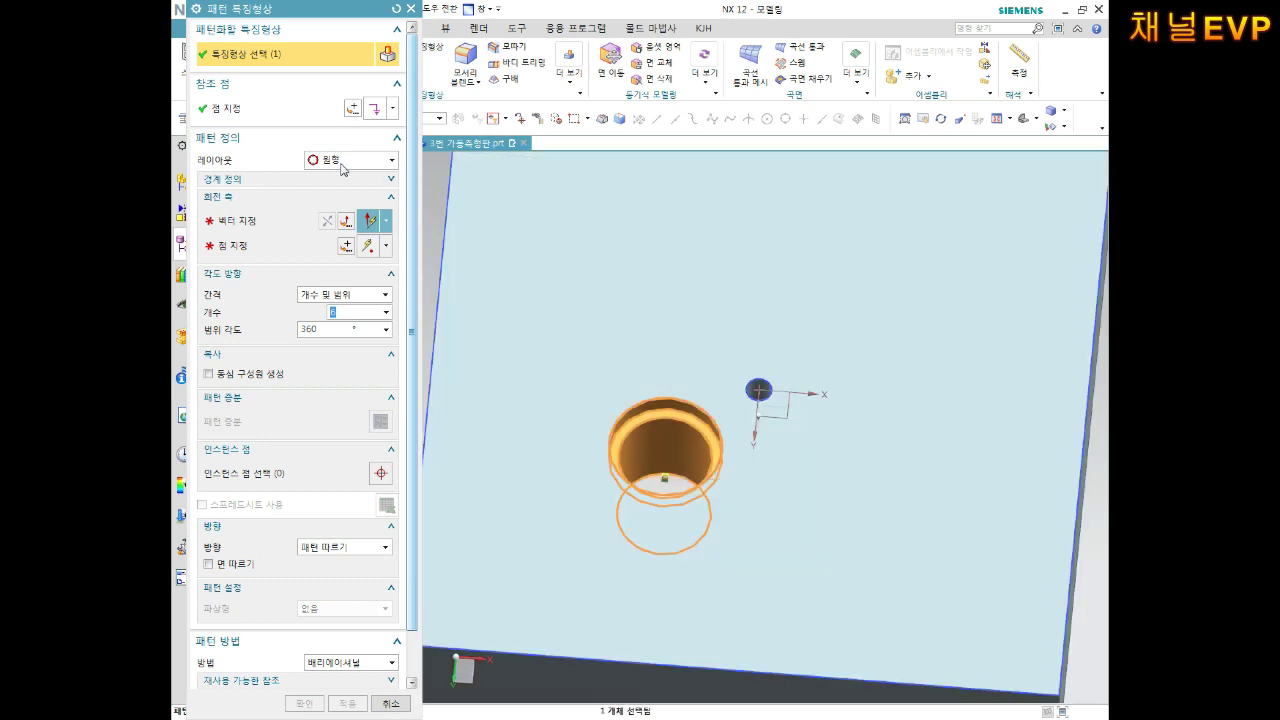
click(345, 162)
click(343, 178)
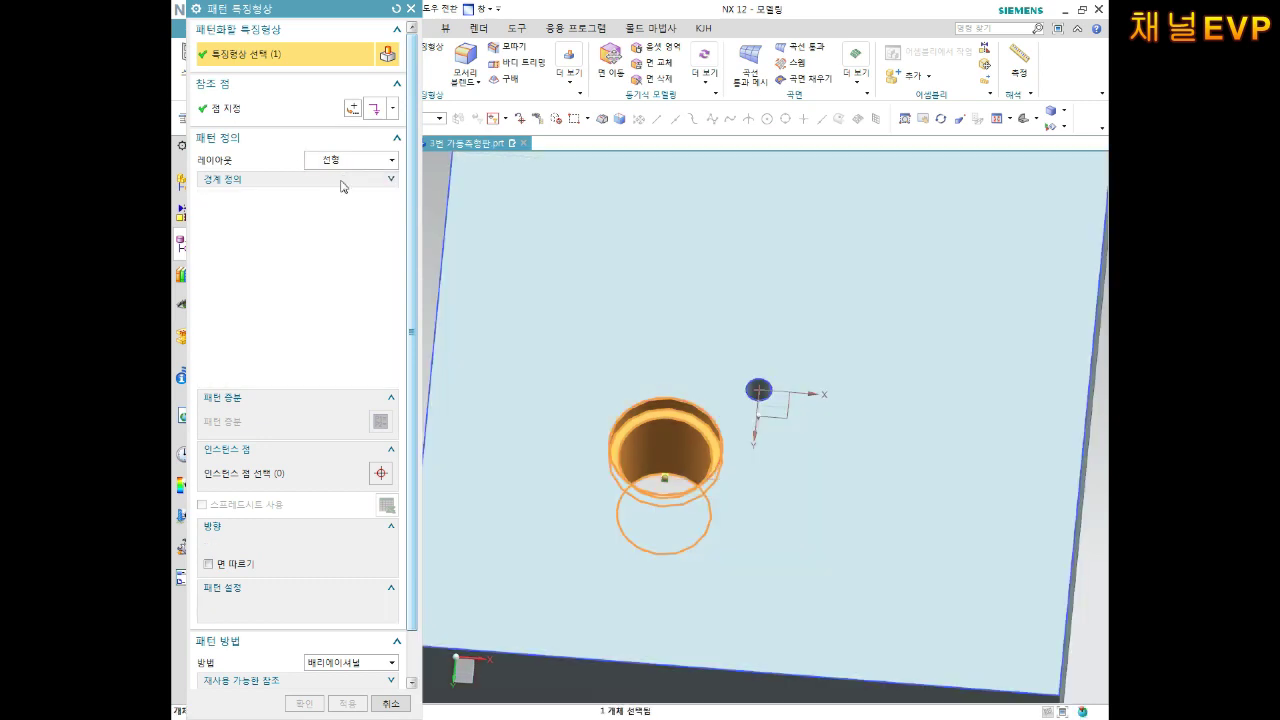
click(614, 660)
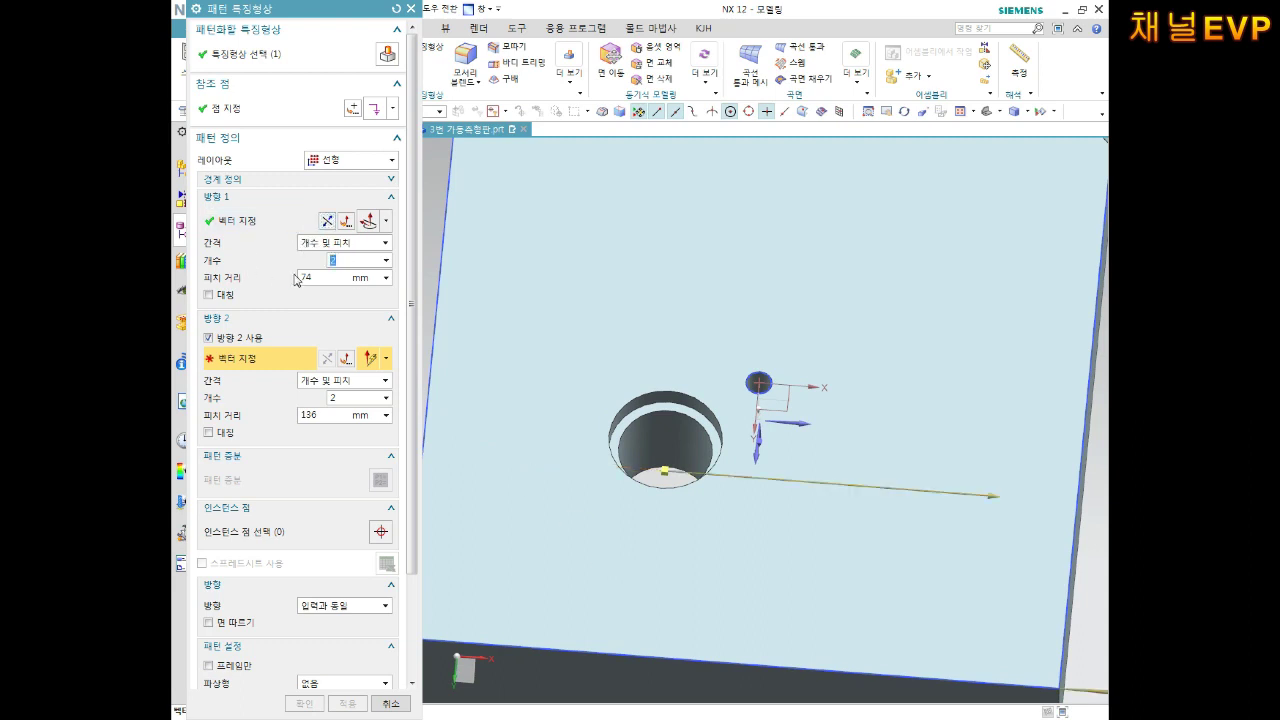
click(327, 279)
text(40)
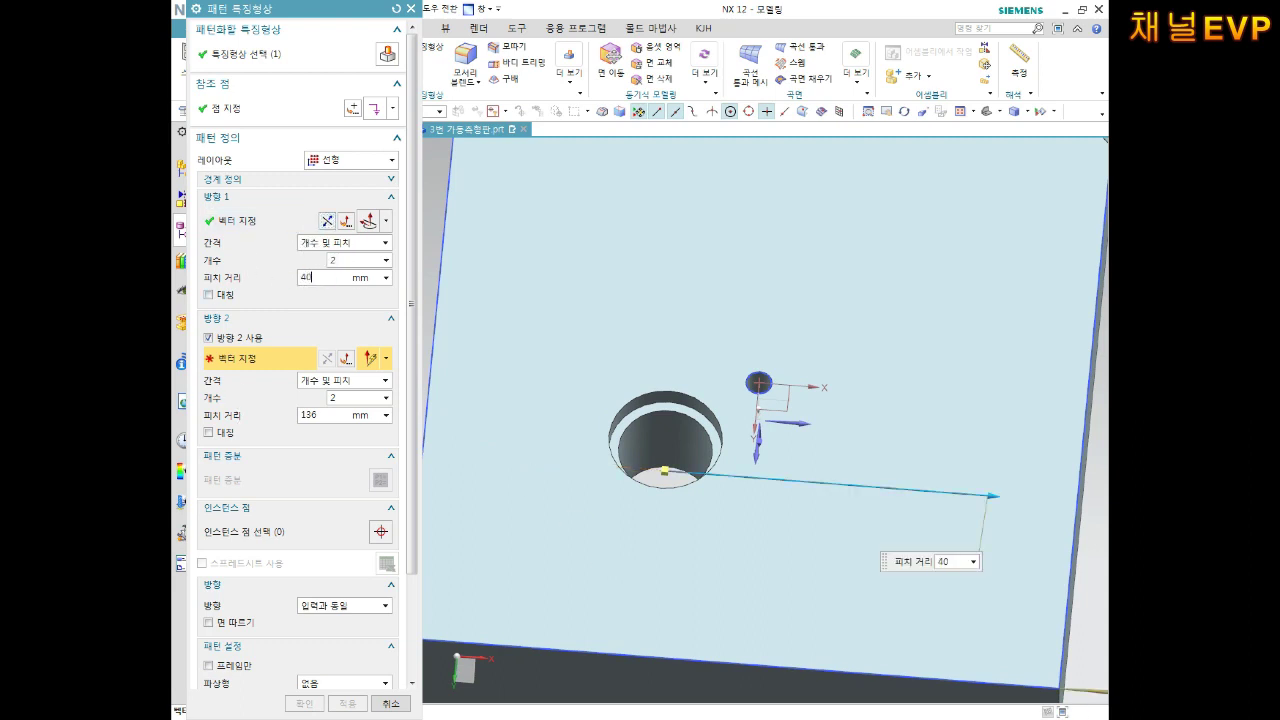
key(Return)
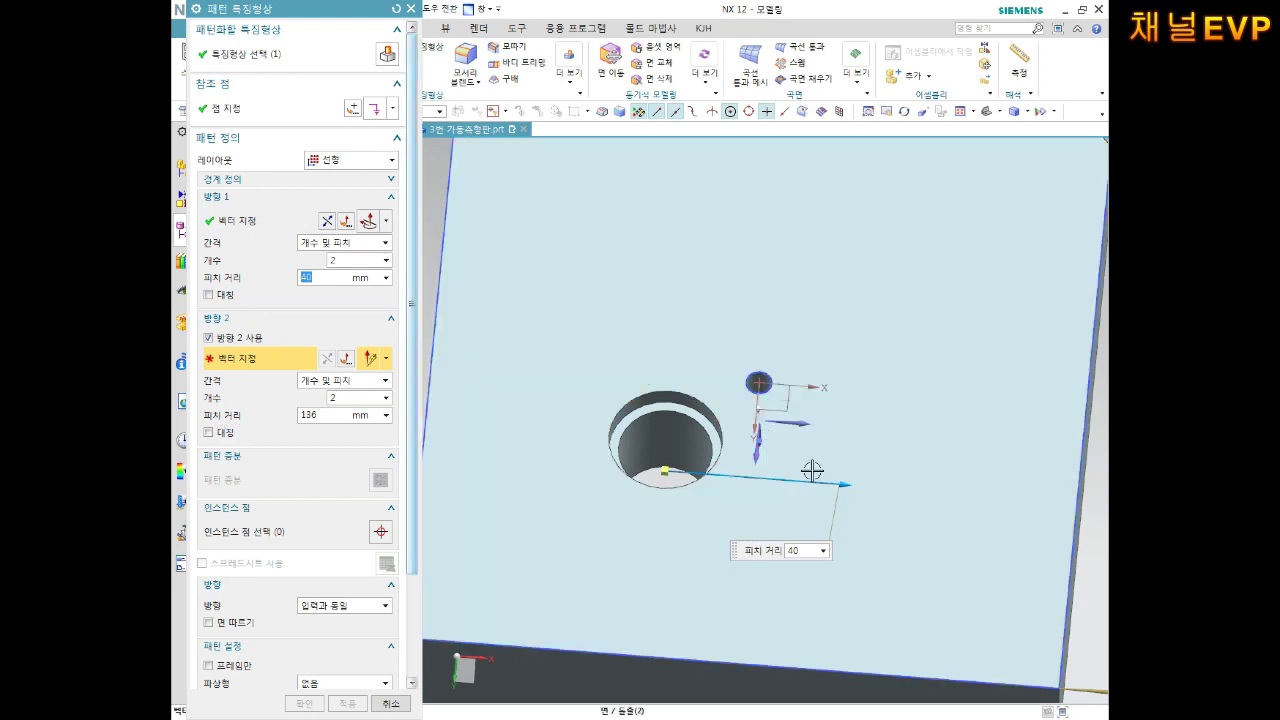
Step: Set the second direction along Y with a 34 mm pitch and create the 2×2 pattern
middle_drag(812, 470, 789, 469)
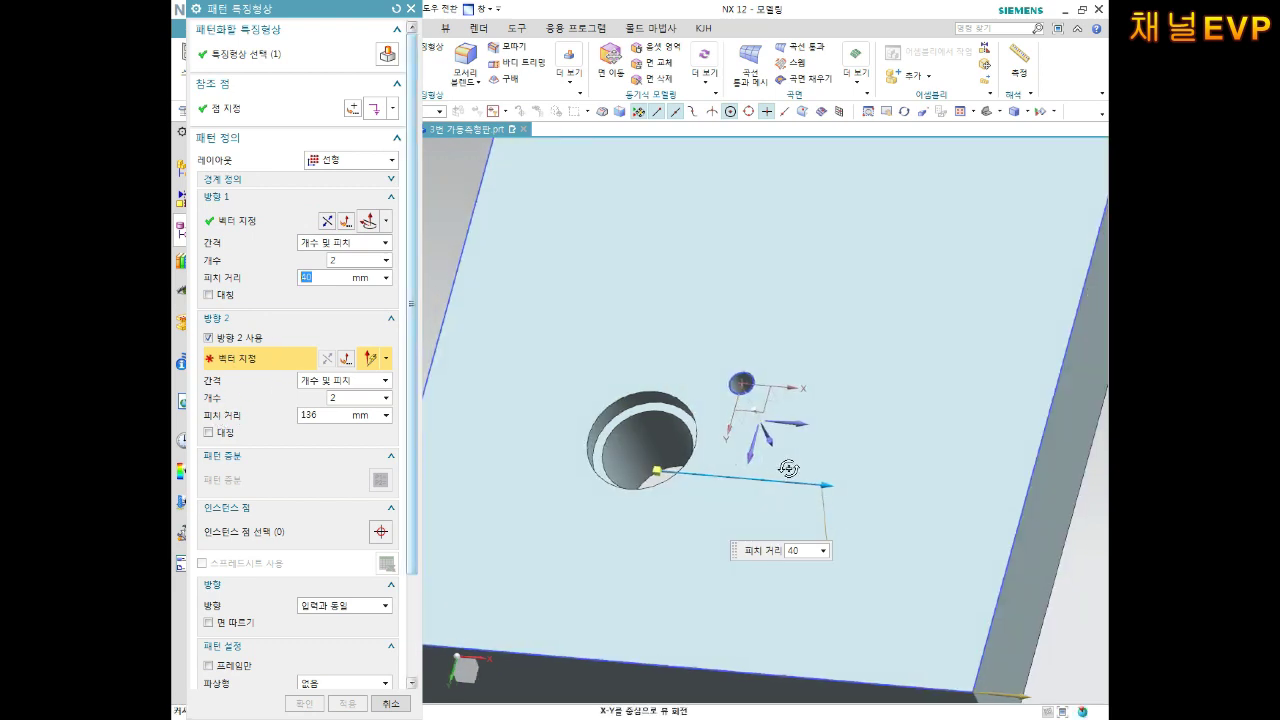
click(742, 440)
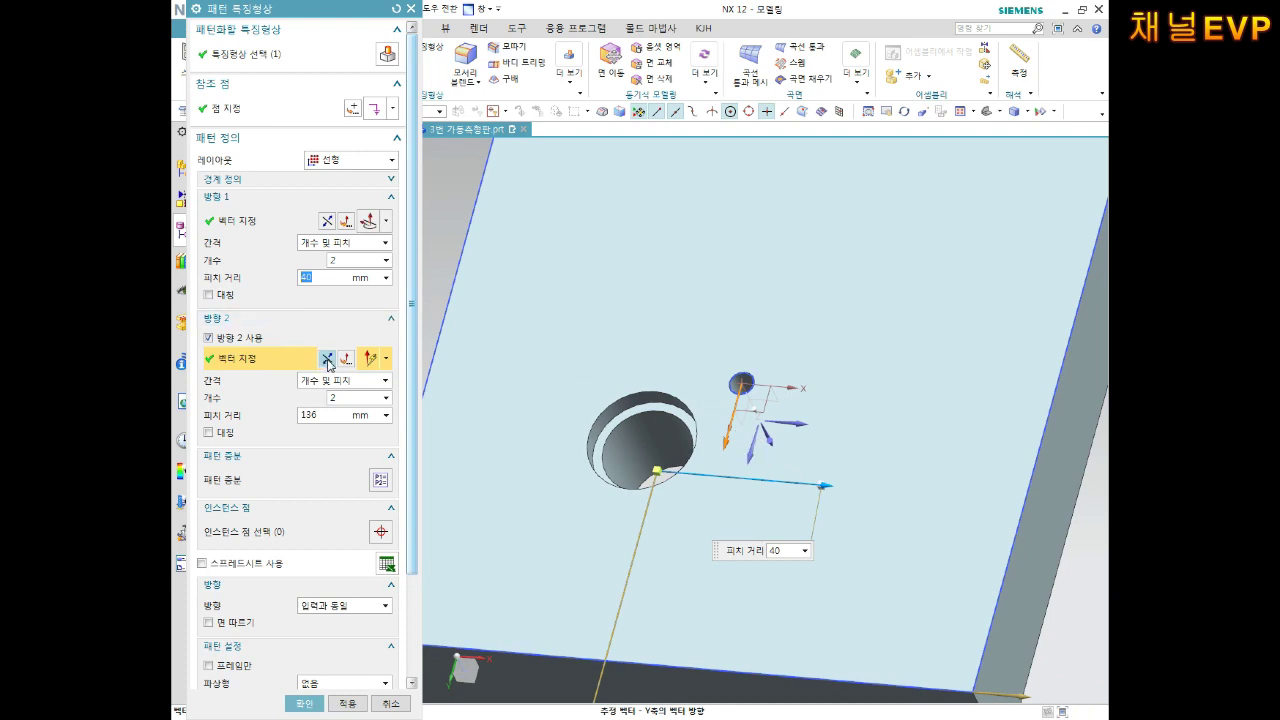
click(312, 415)
text(34)
key(Return)
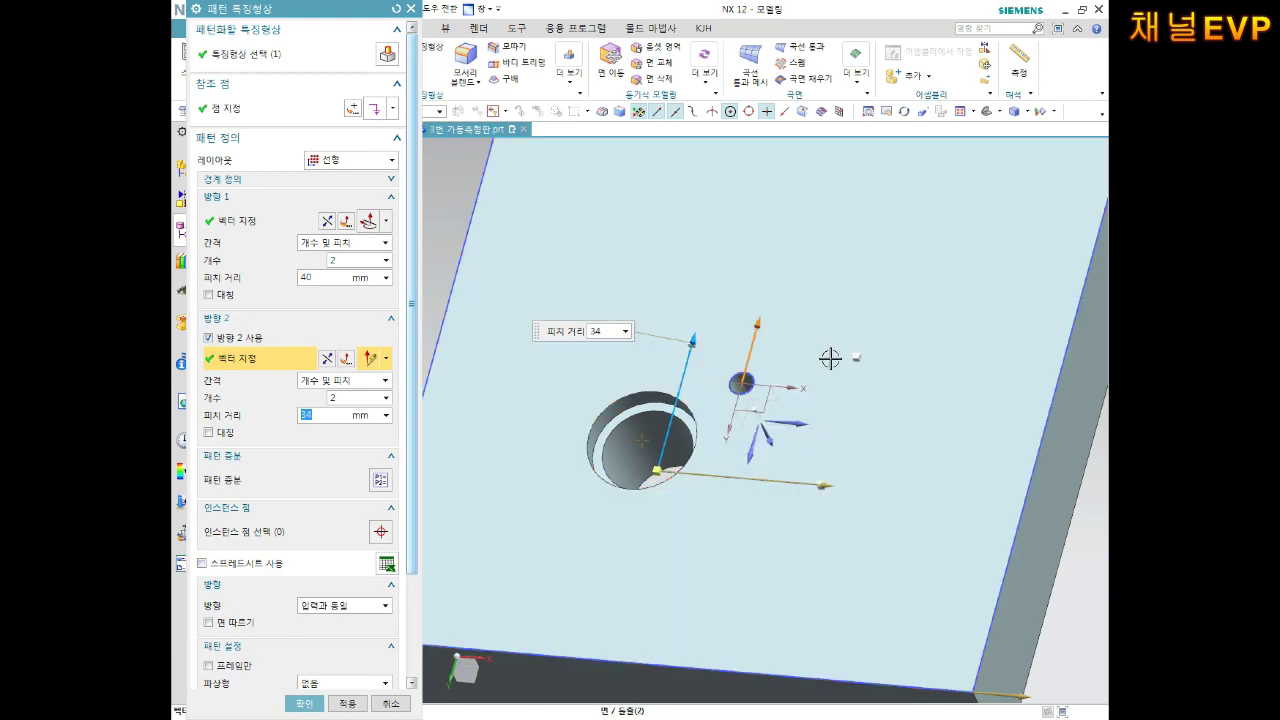
middle_drag(828, 360, 855, 396)
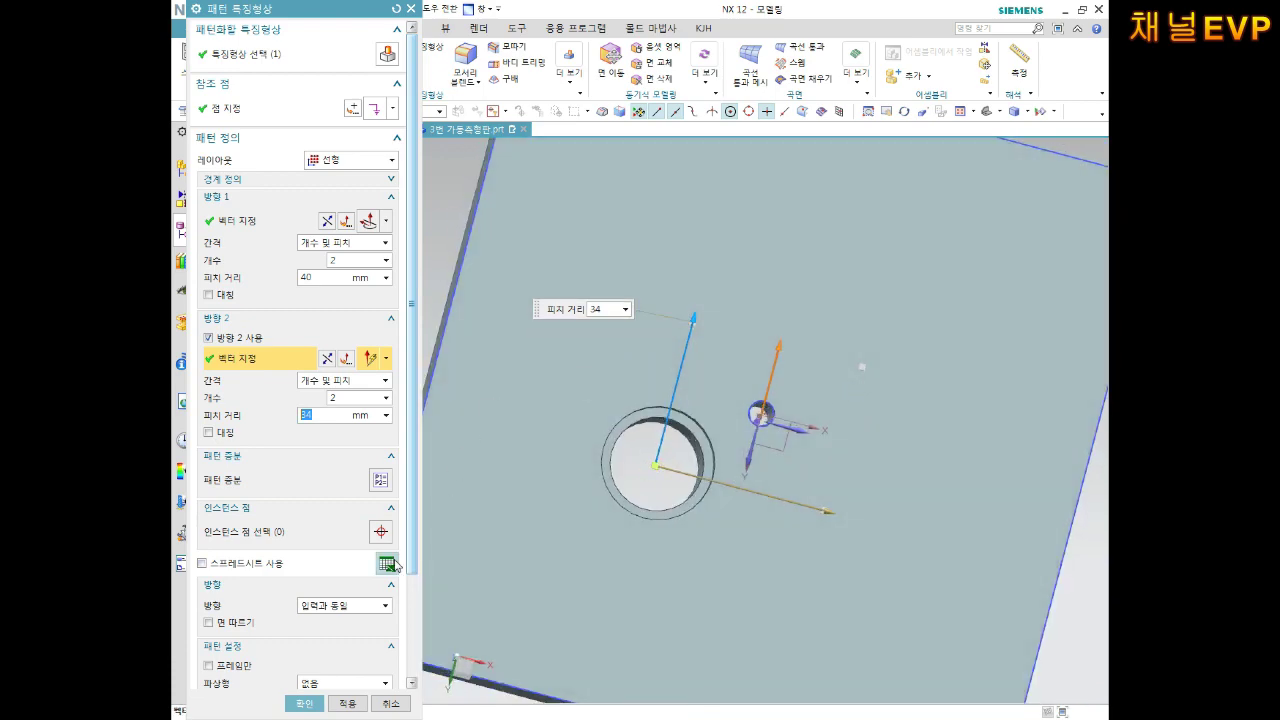
click(304, 703)
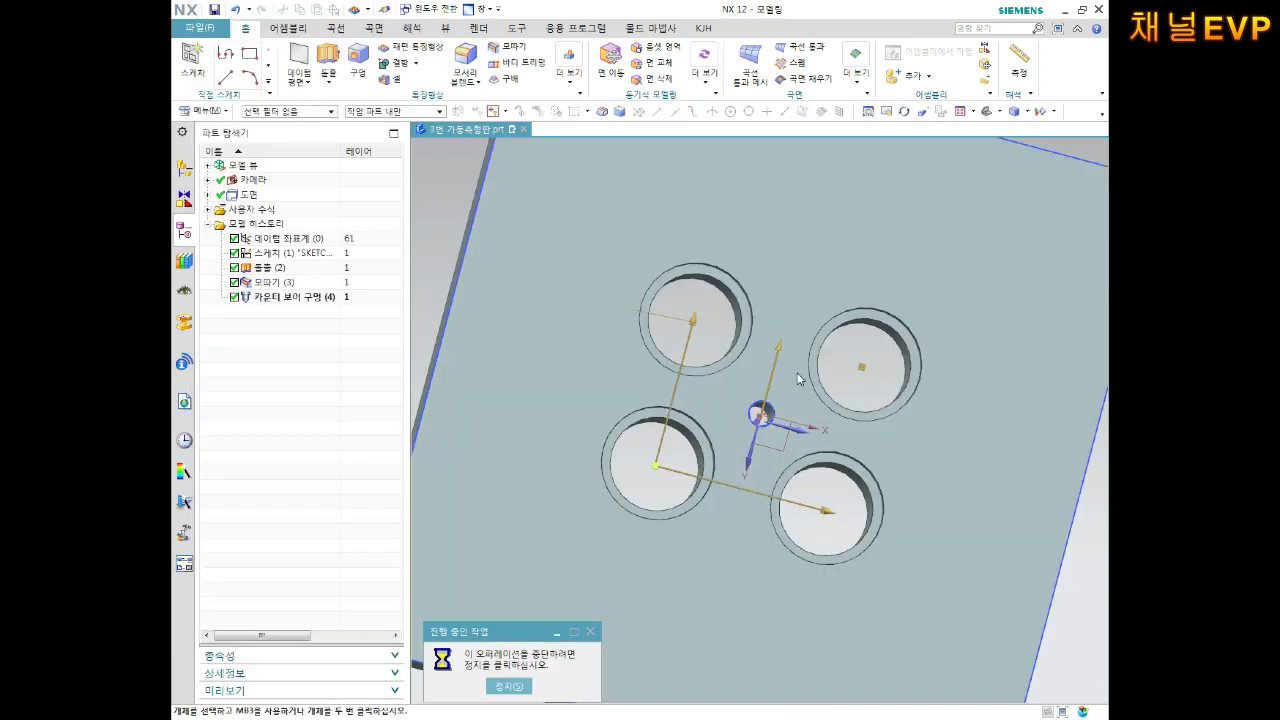
Step: Orbit and fit the view to inspect the patterned plate from above and below
mouse_move(788, 381)
middle_down()
mouse_move(941, 427)
mouse_move(878, 339)
middle_up()
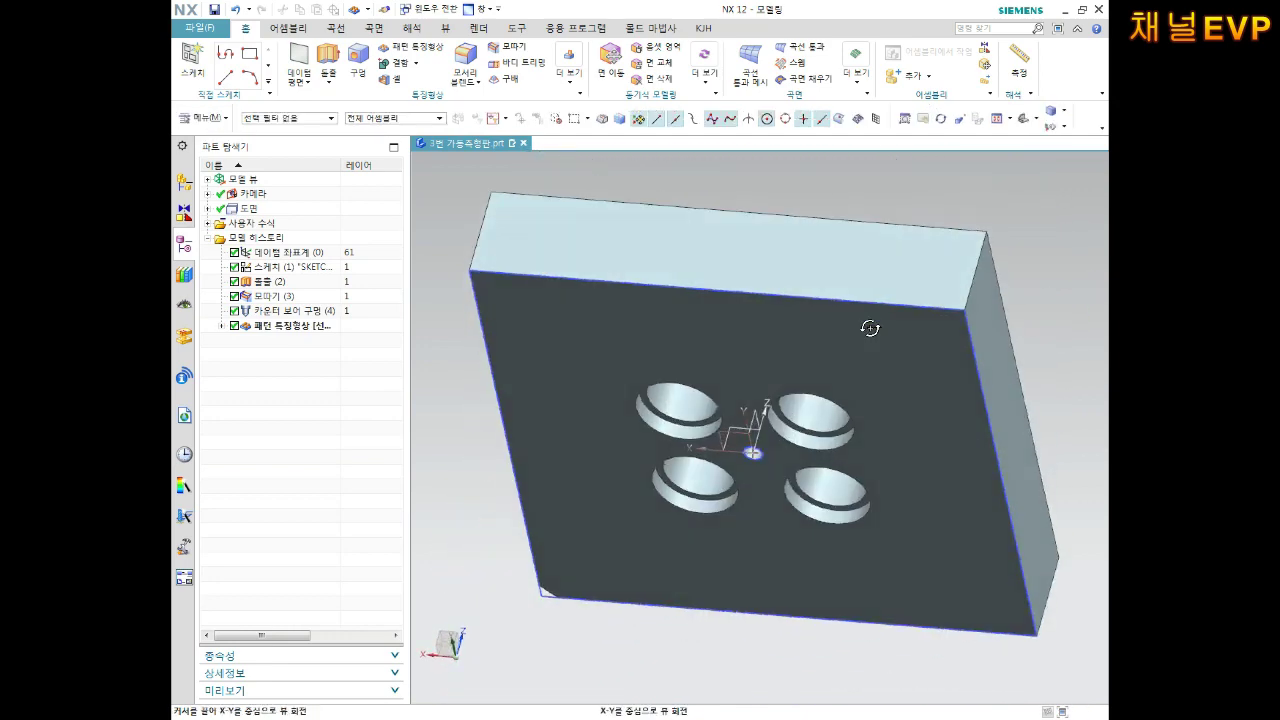
middle_drag(878, 339, 857, 428)
scroll(857, 330, down, 2)
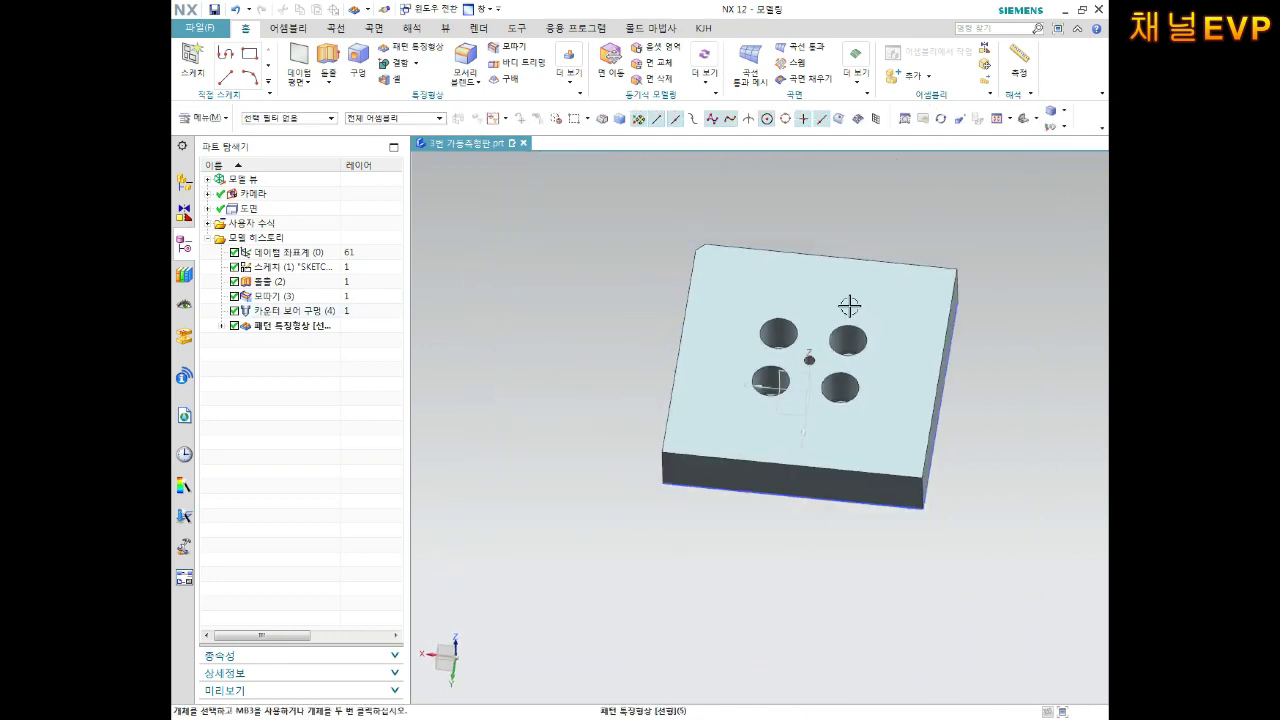
click(1049, 113)
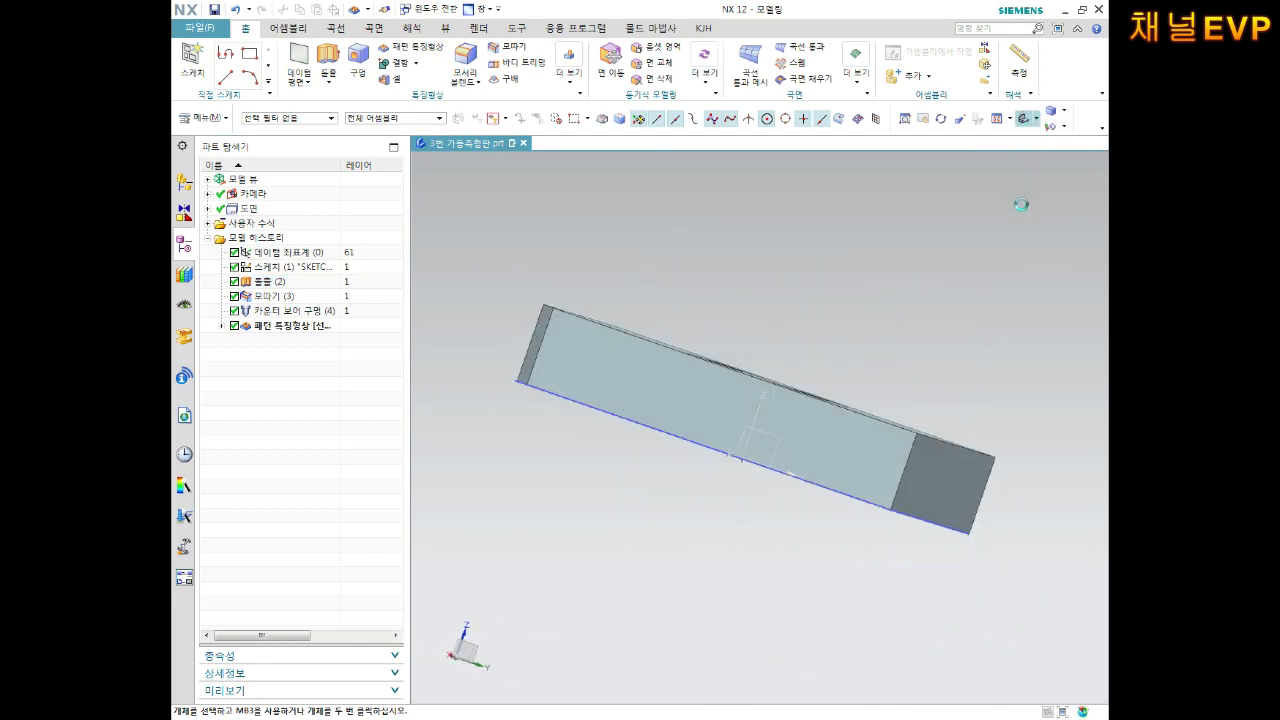
mouse_move(1022, 210)
middle_down()
mouse_move(829, 331)
mouse_move(857, 294)
middle_up()
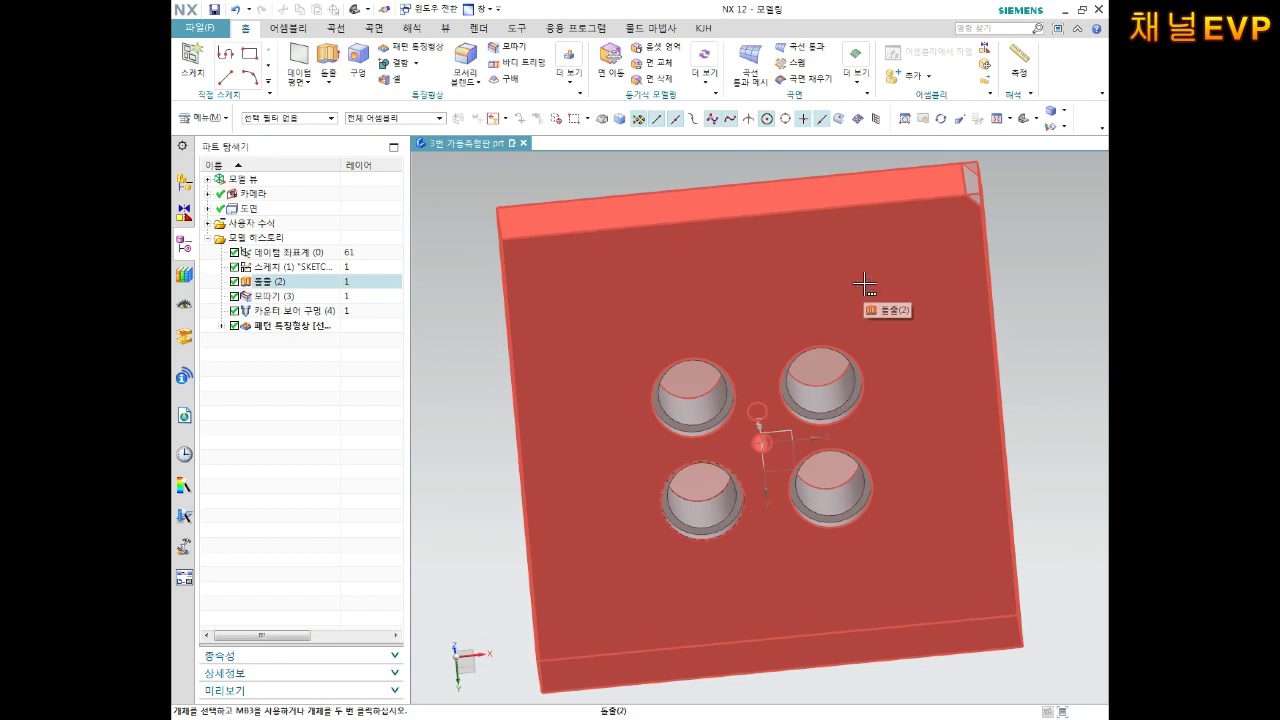
middle_drag(837, 366, 836, 352)
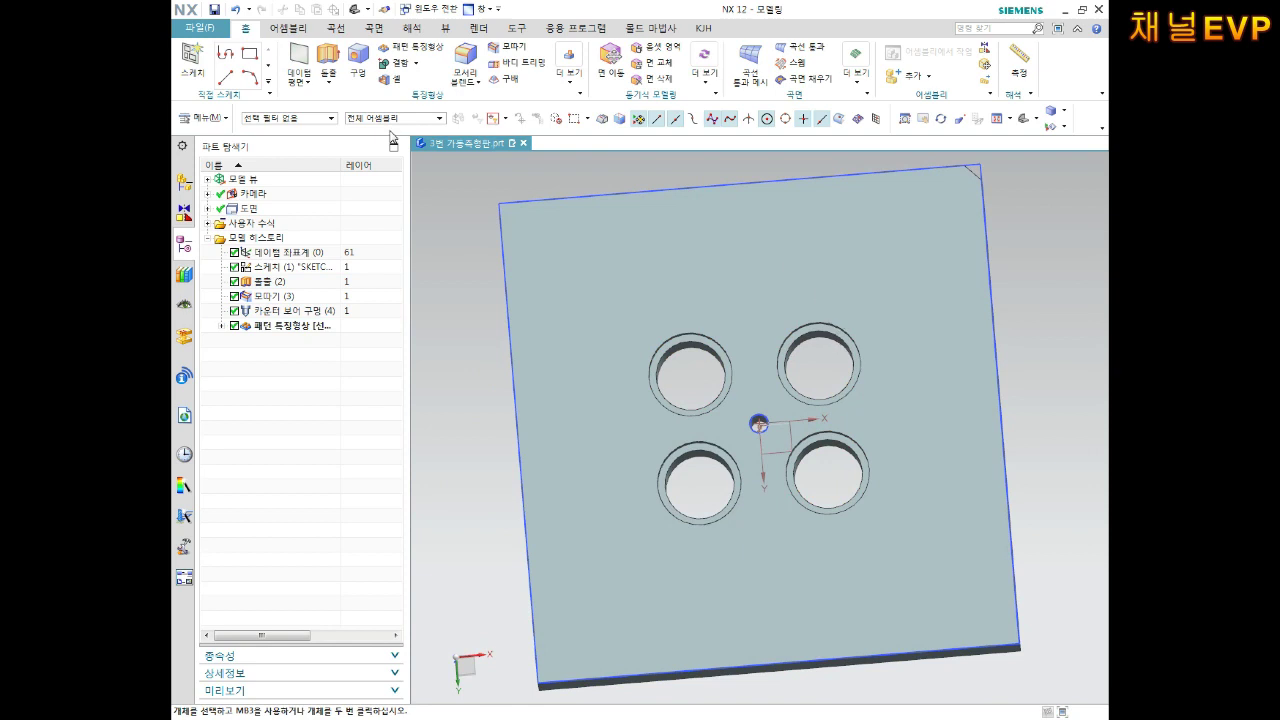
click(350, 86)
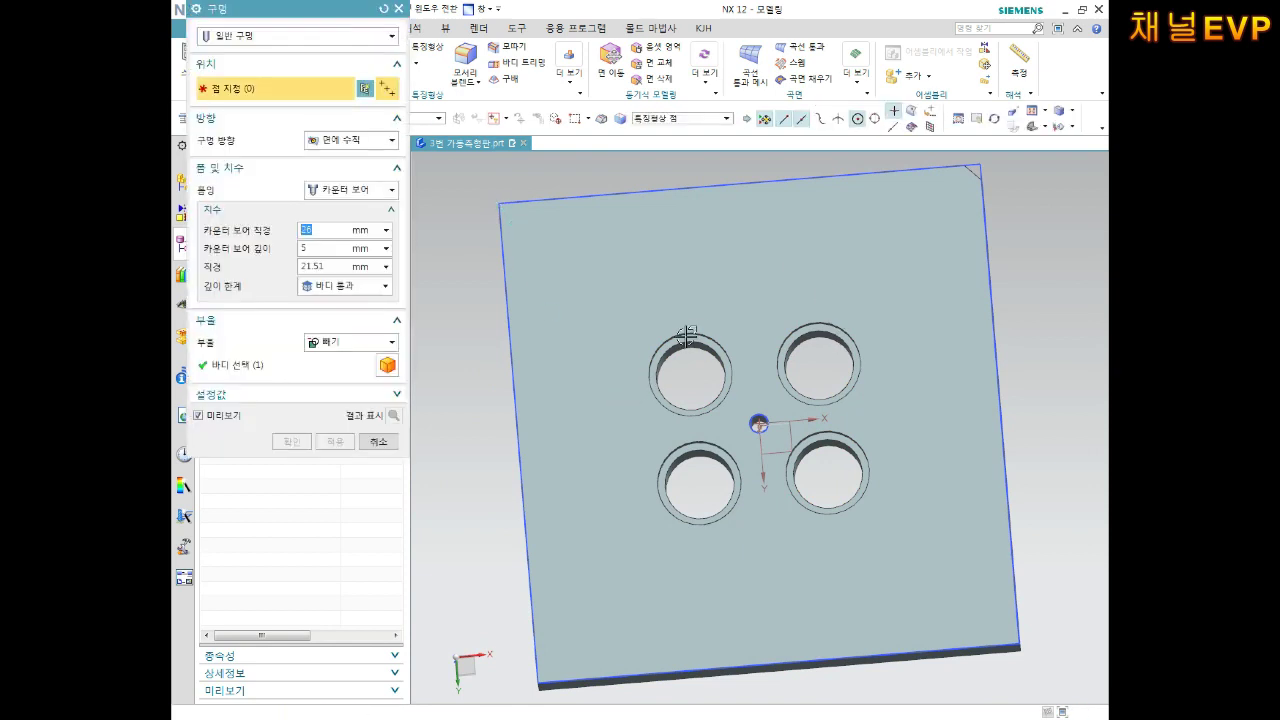
Step: Place the hole sketch on the top face and add sketch points near the corners
click(569, 256)
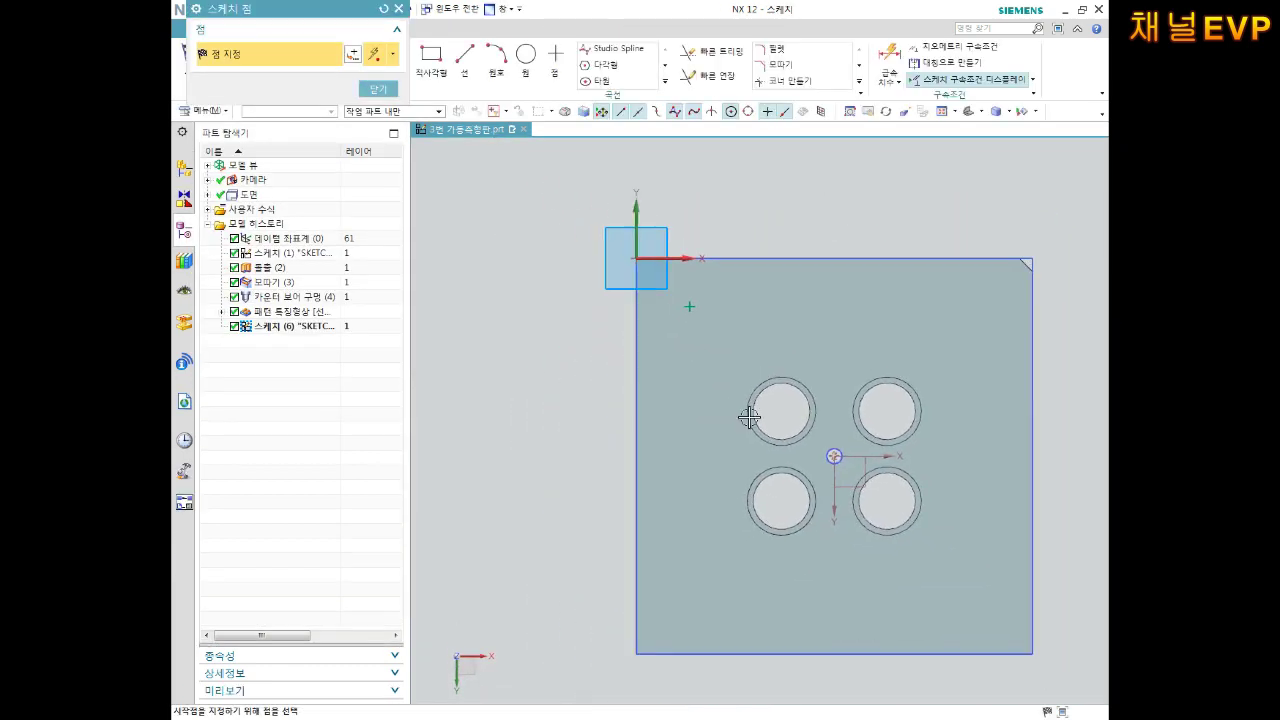
click(997, 602)
click(985, 309)
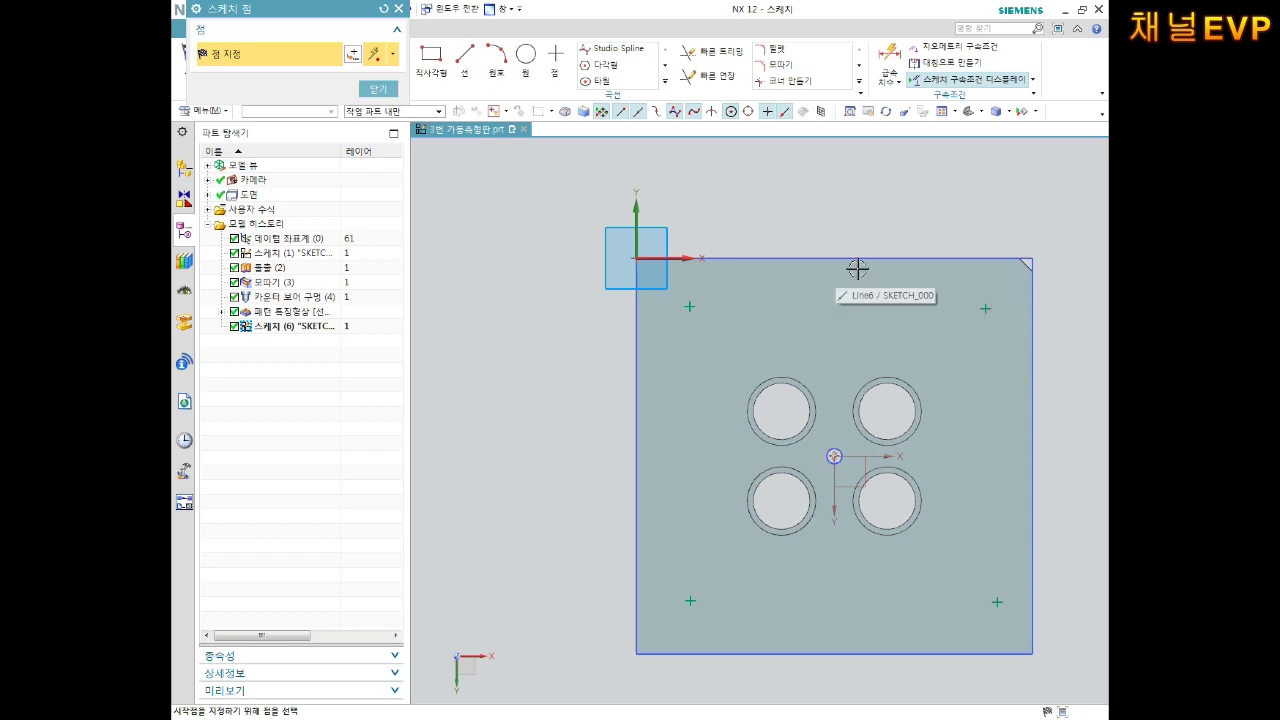
drag(290, 9, 330, 208)
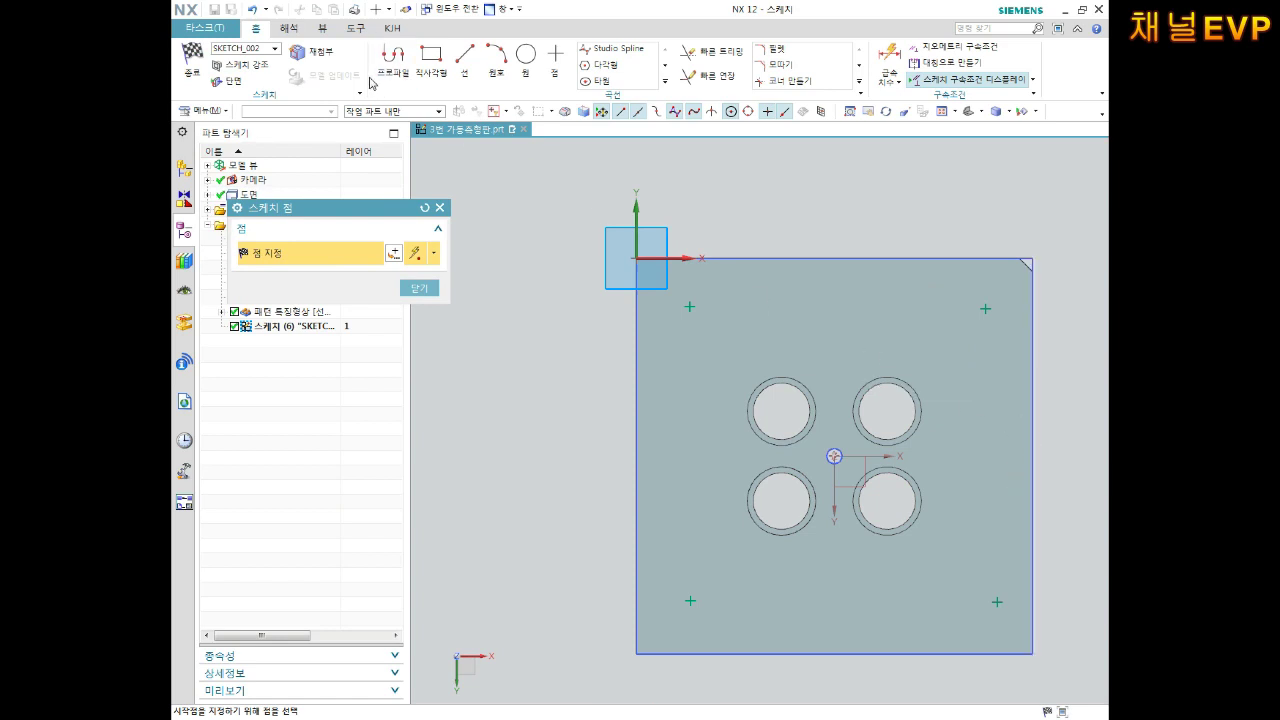
Step: Dimension the right-side points vertically from the sketch origin, the upper-right at 55
key(Escape)
key(d)
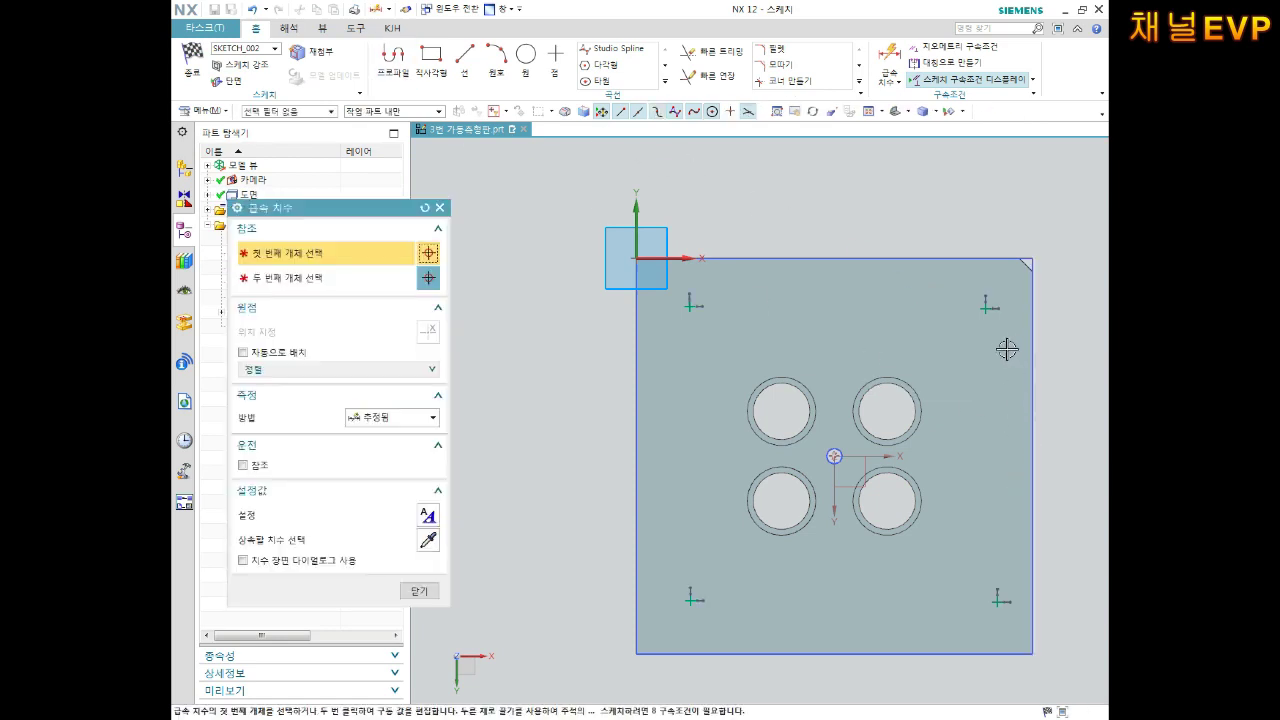
click(988, 310)
click(834, 457)
click(1077, 404)
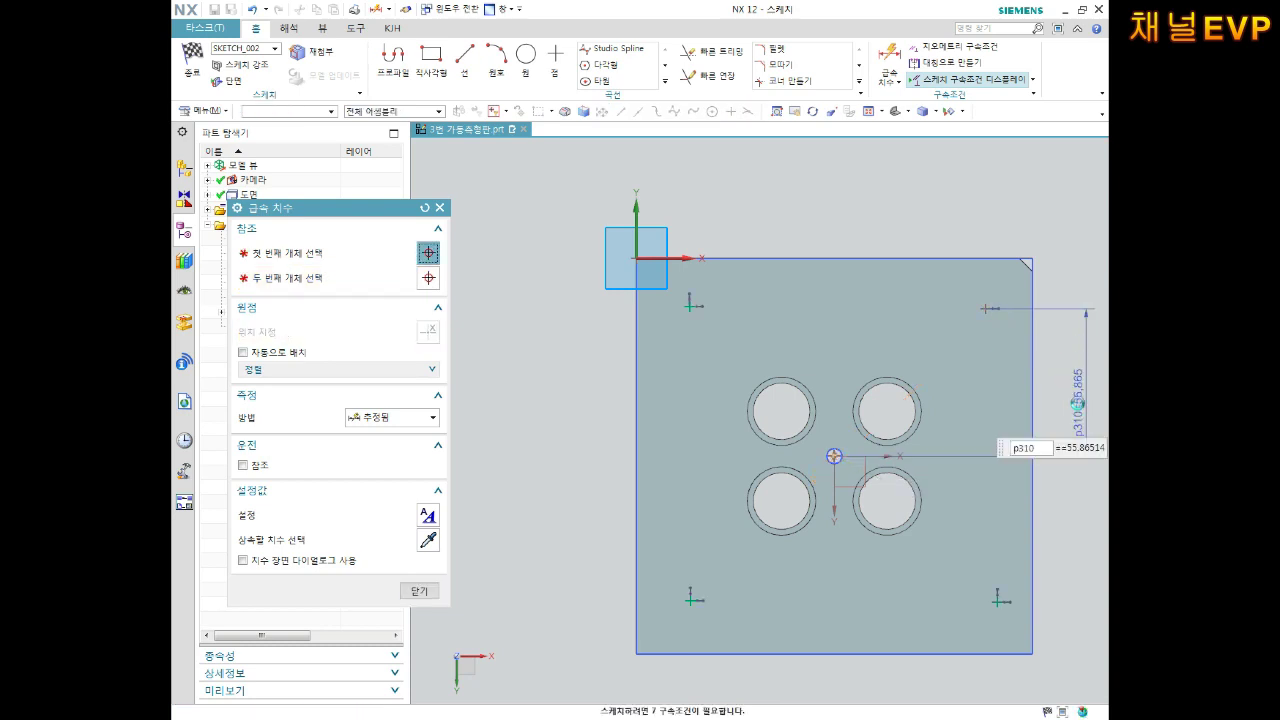
text(55)
key(Return)
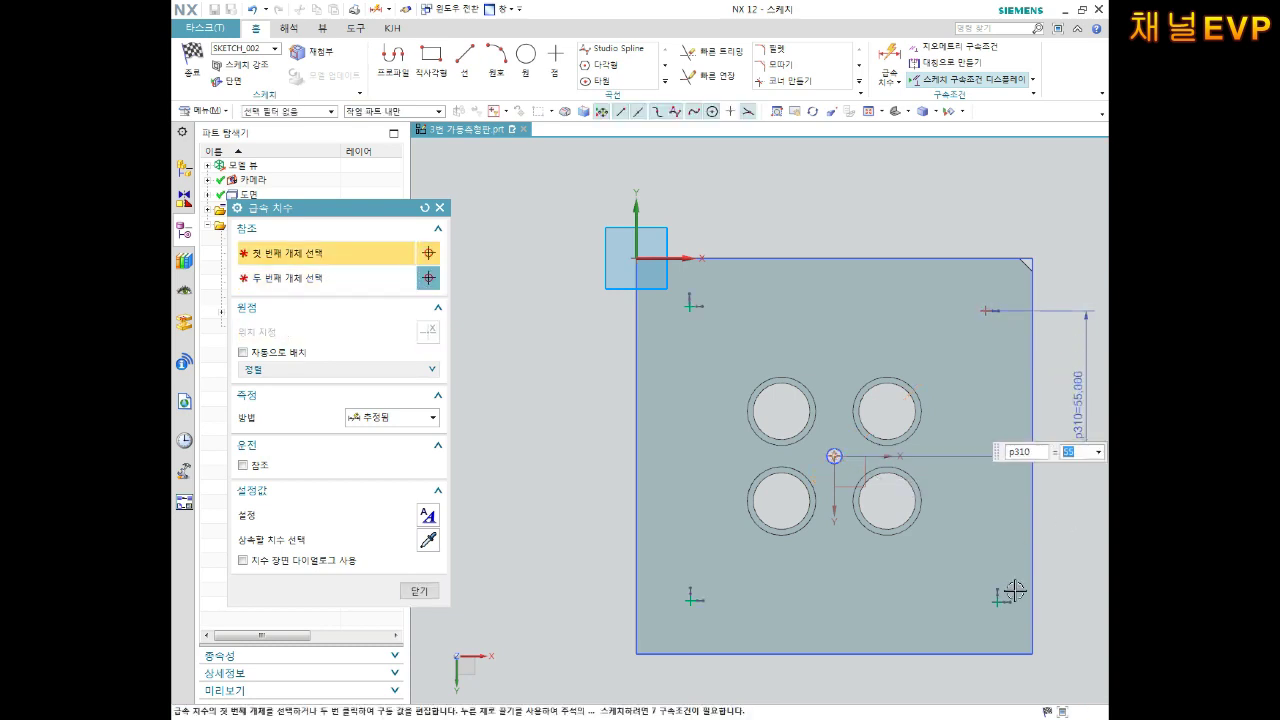
click(999, 601)
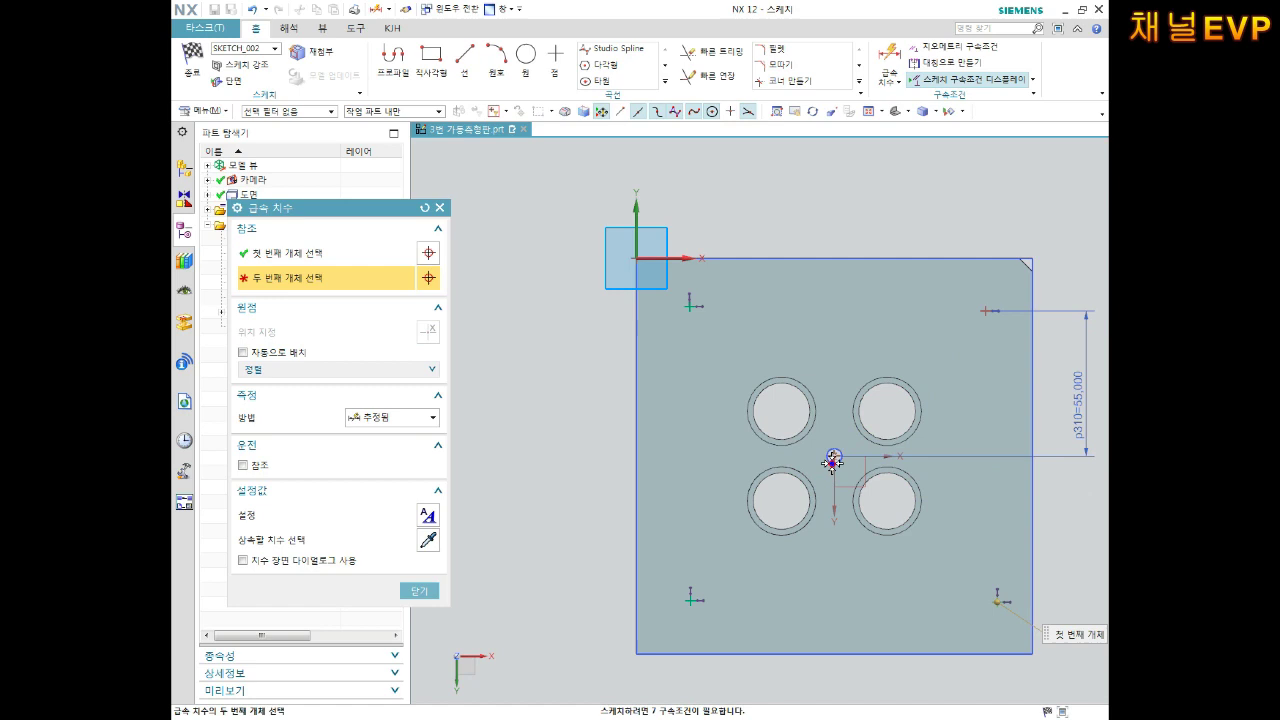
click(834, 457)
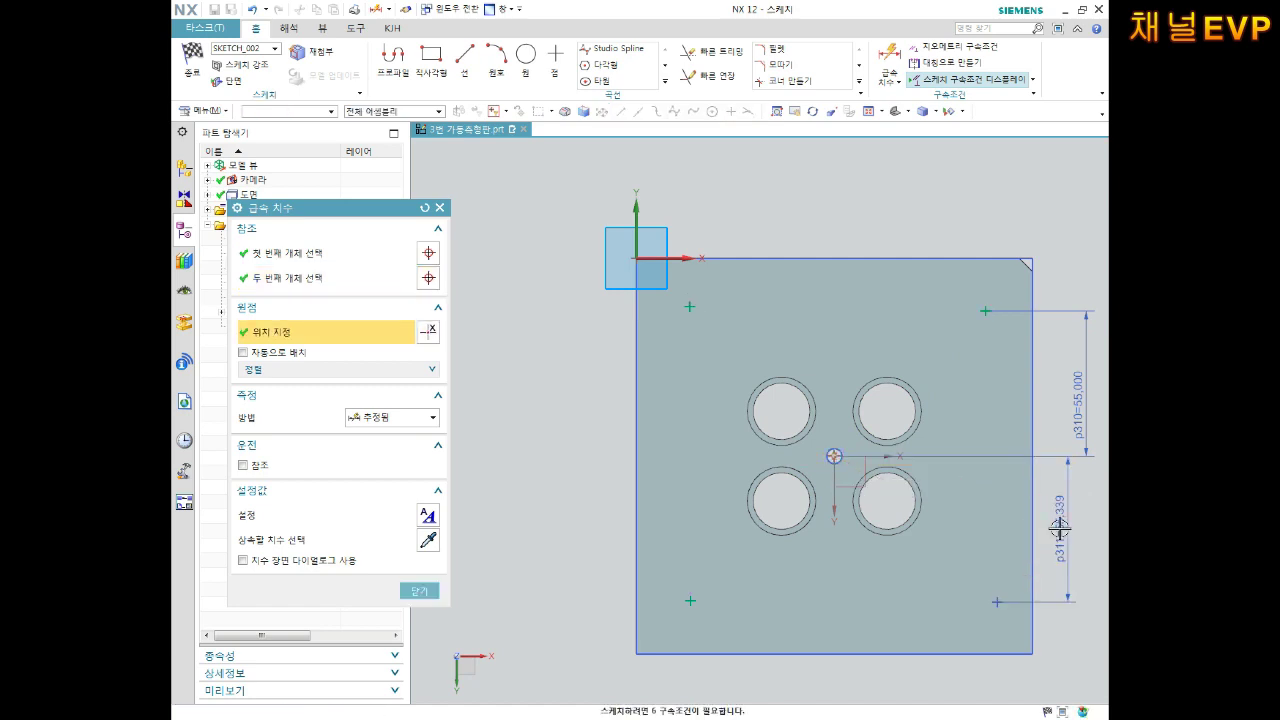
click(1059, 528)
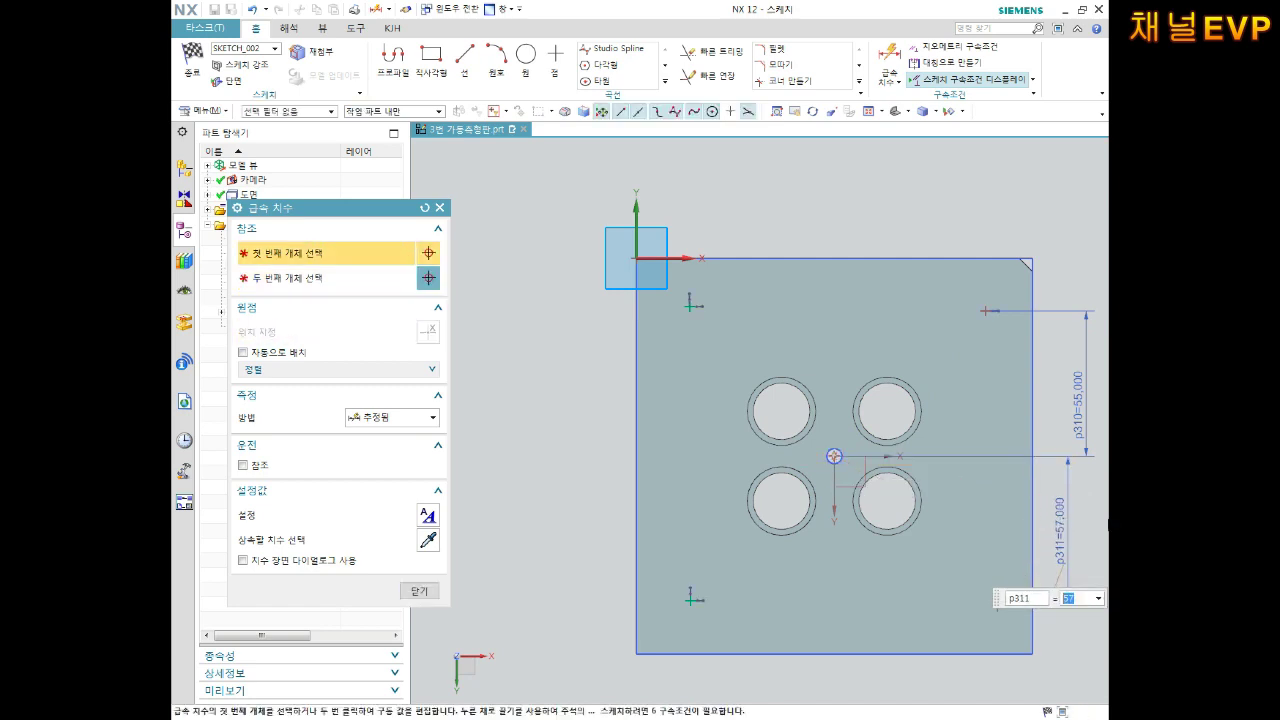
text(57)
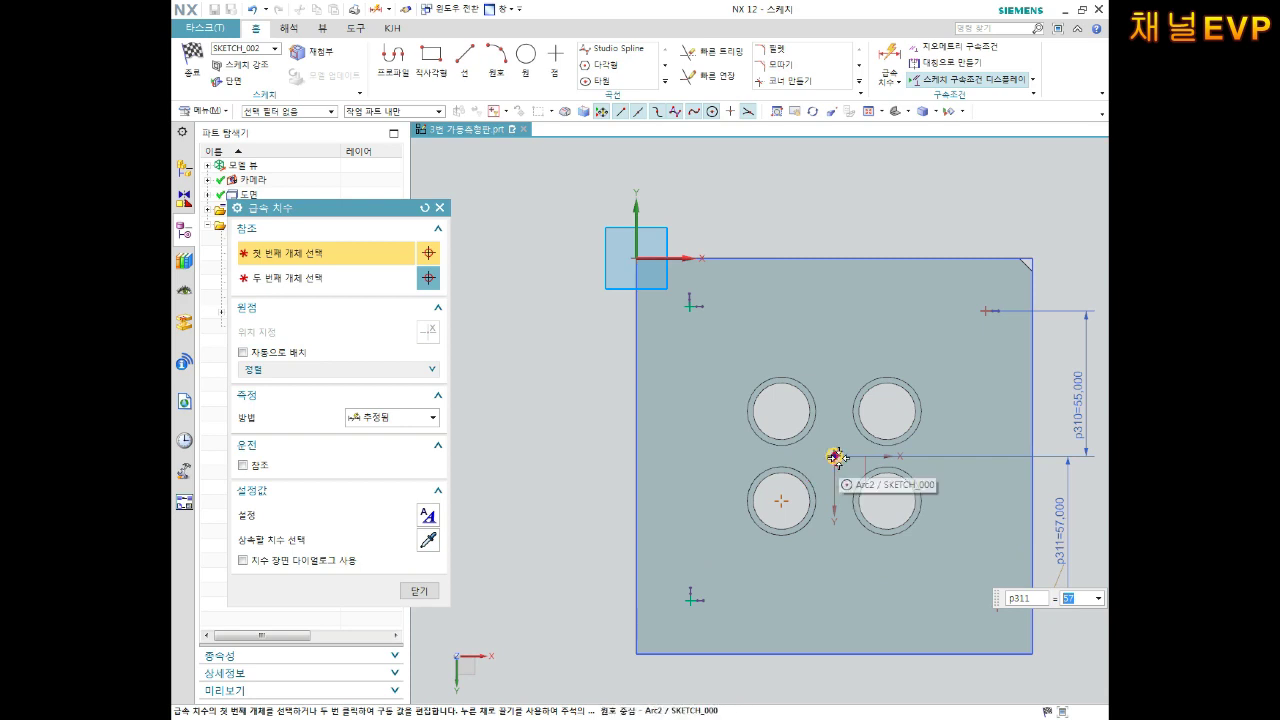
Step: Dimension the left-side points vertically from the sketch centre at 57
click(835, 457)
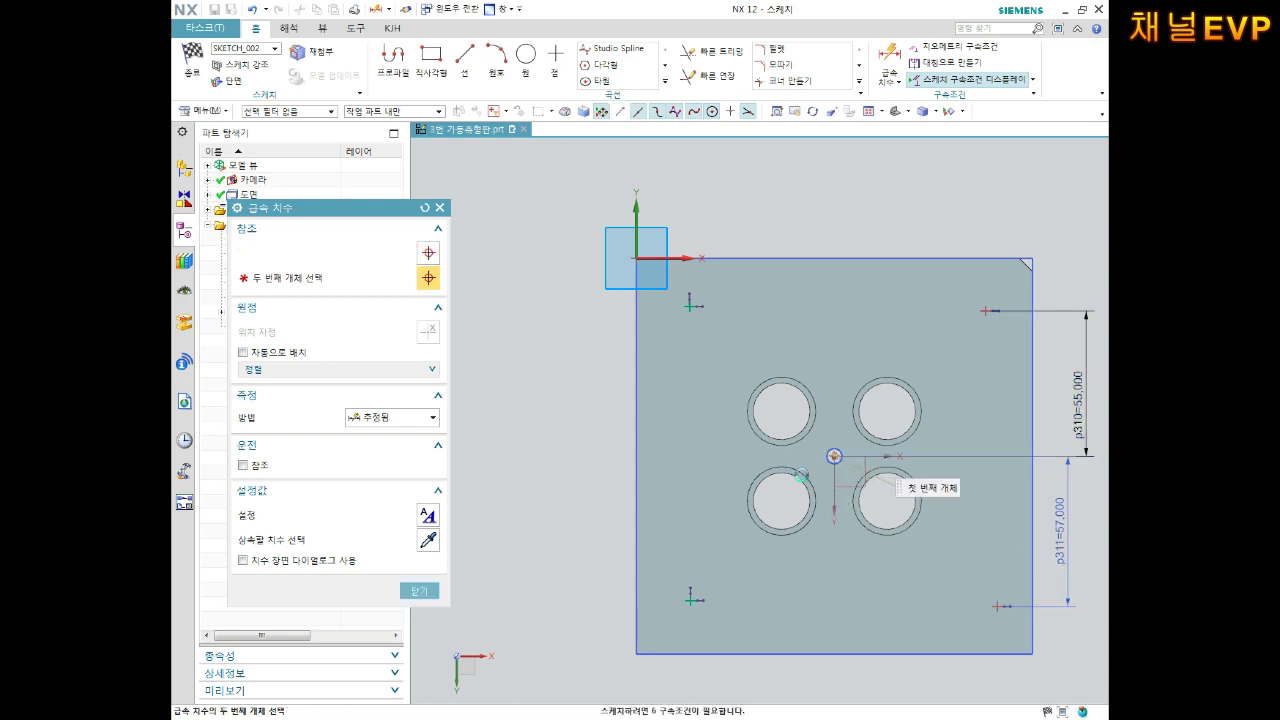
click(691, 601)
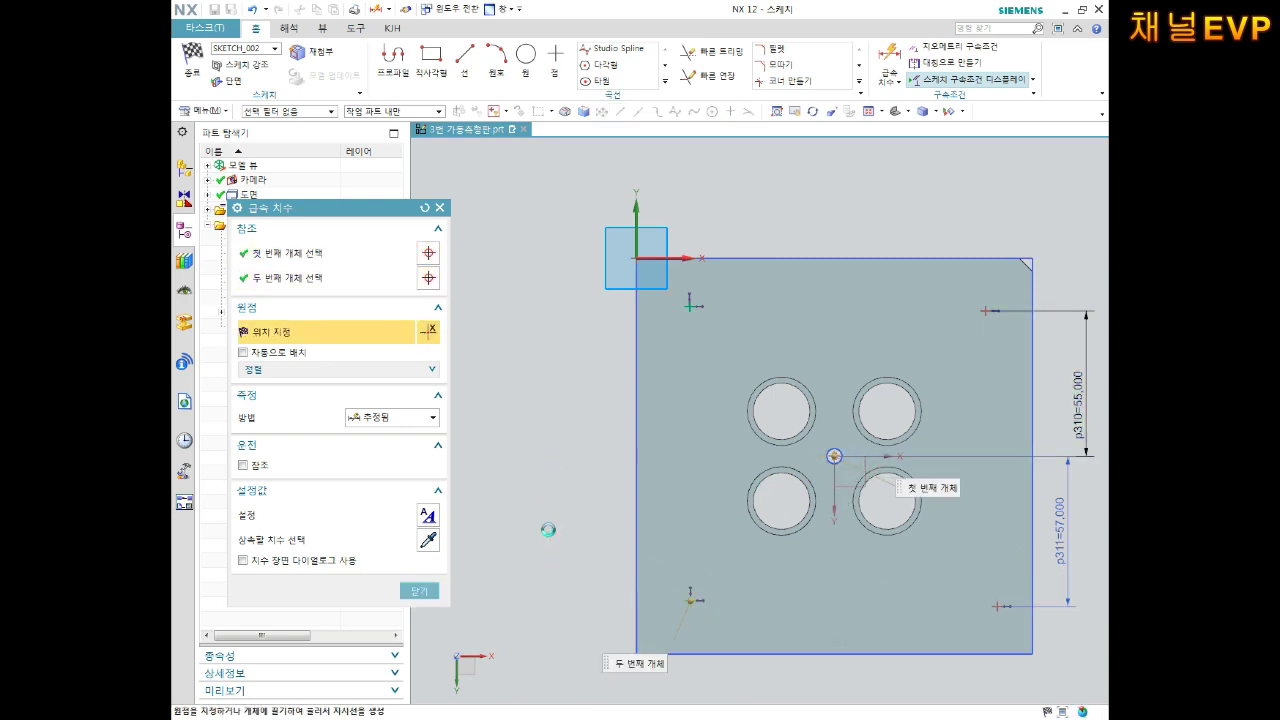
click(549, 530)
text(57)
key(Return)
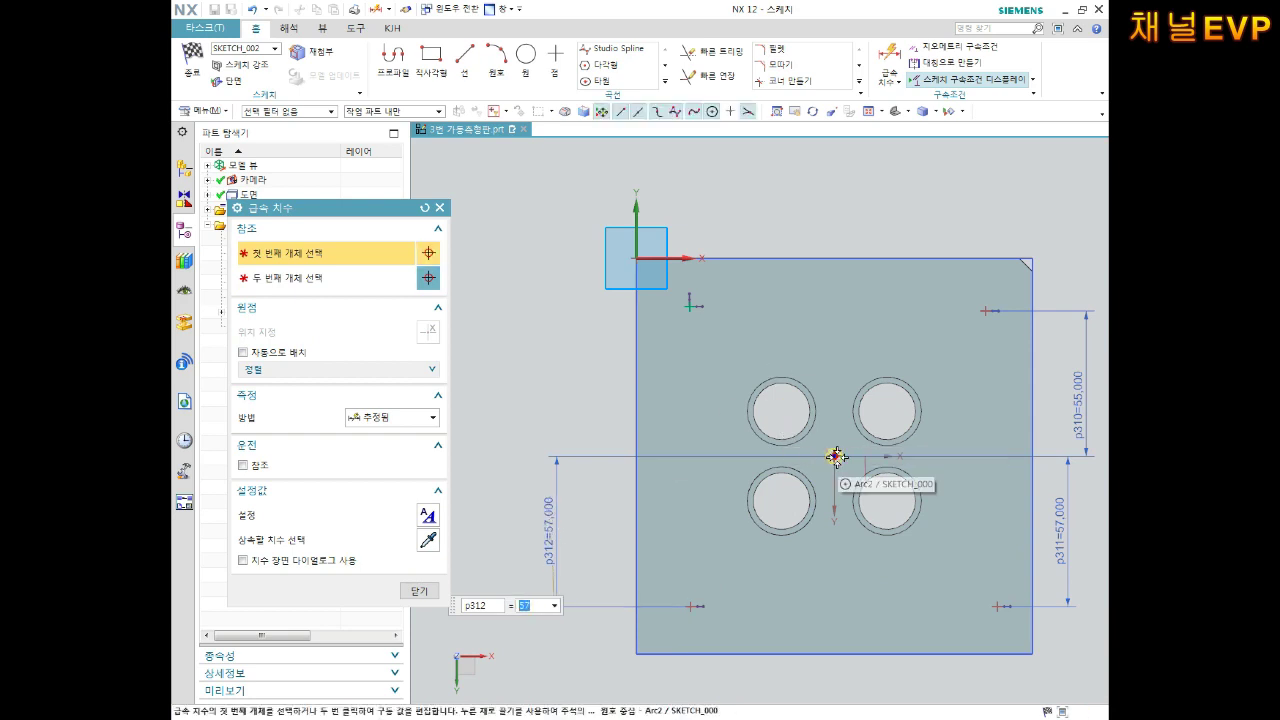
click(834, 456)
click(690, 305)
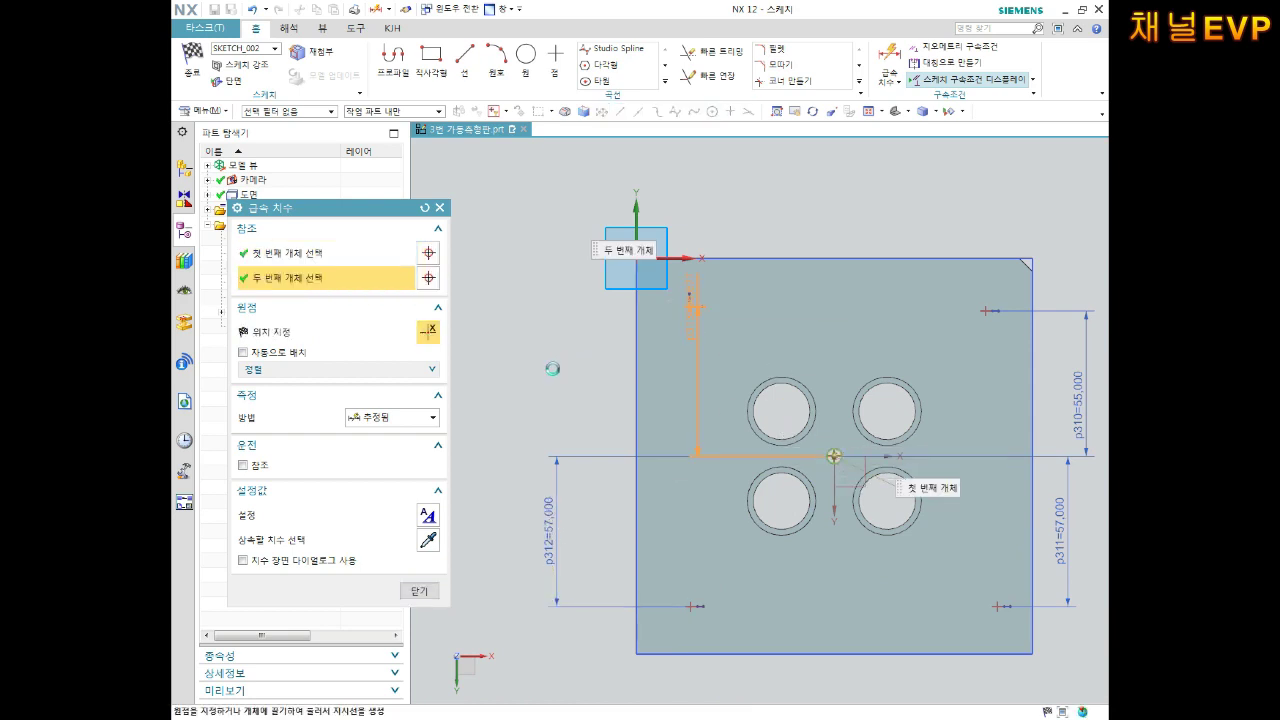
click(552, 369)
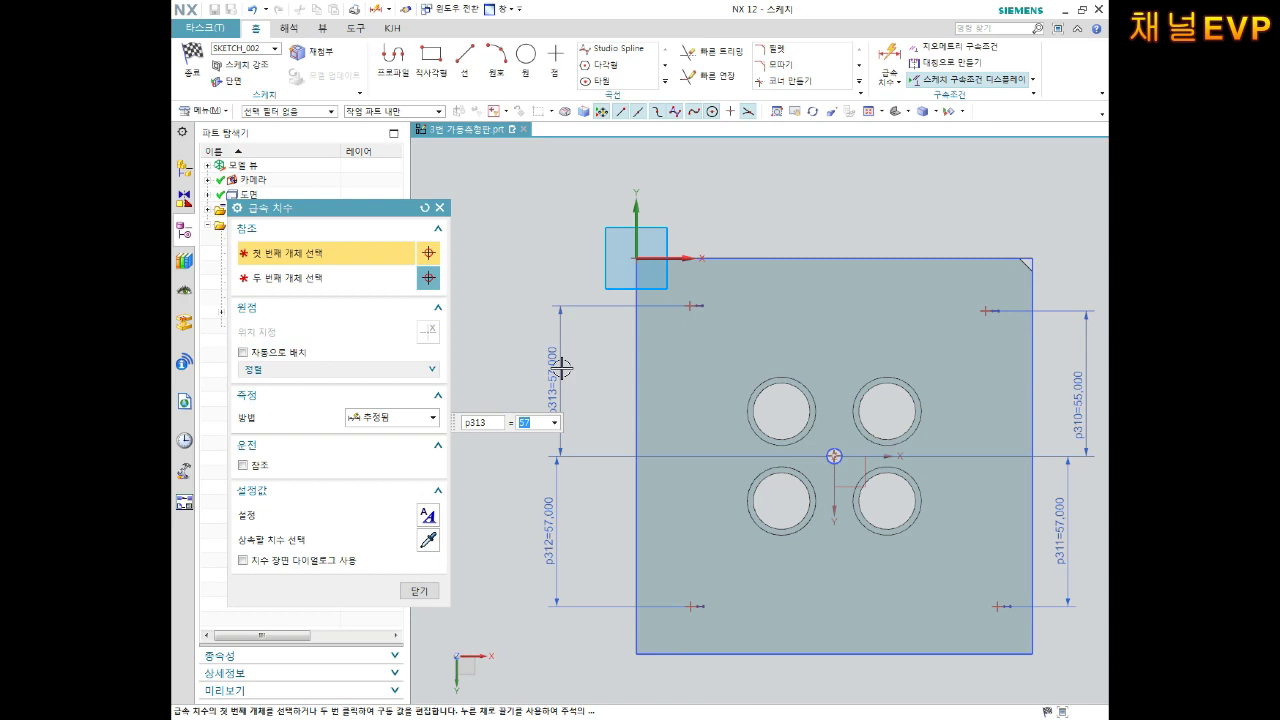
Step: Dimension the two bottom points horizontally from the centre at 57
click(692, 606)
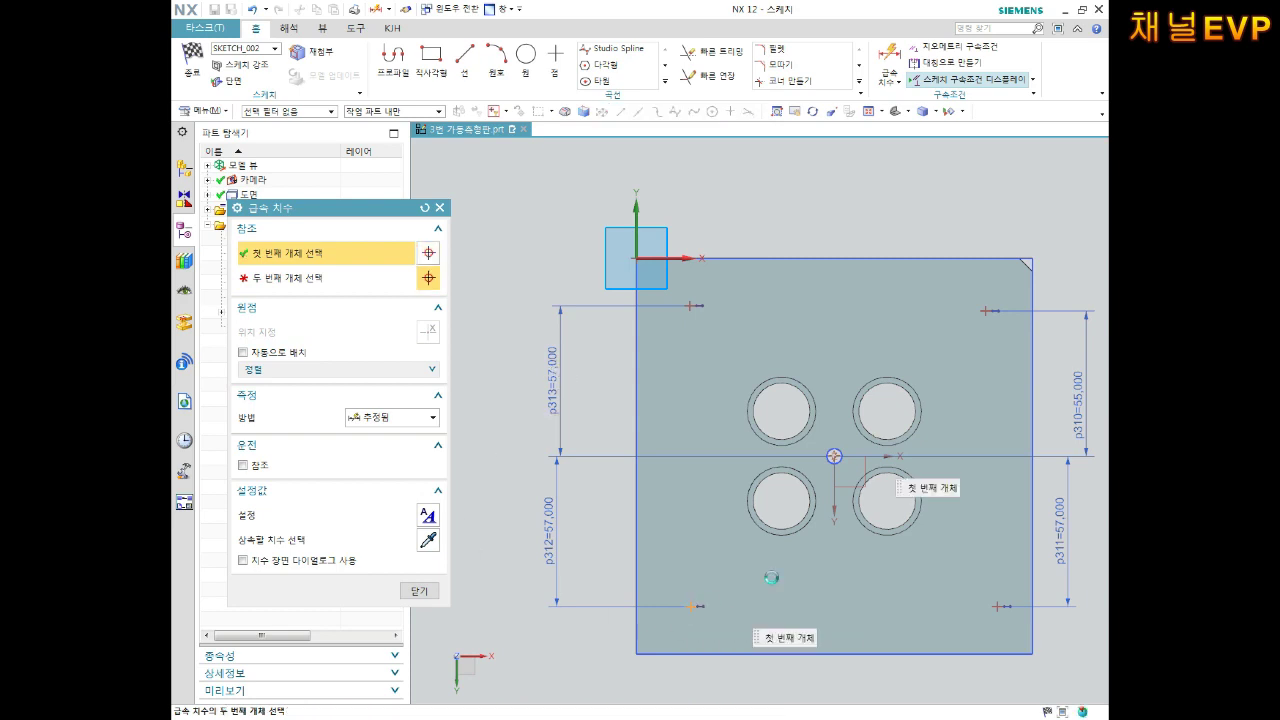
click(834, 528)
click(764, 658)
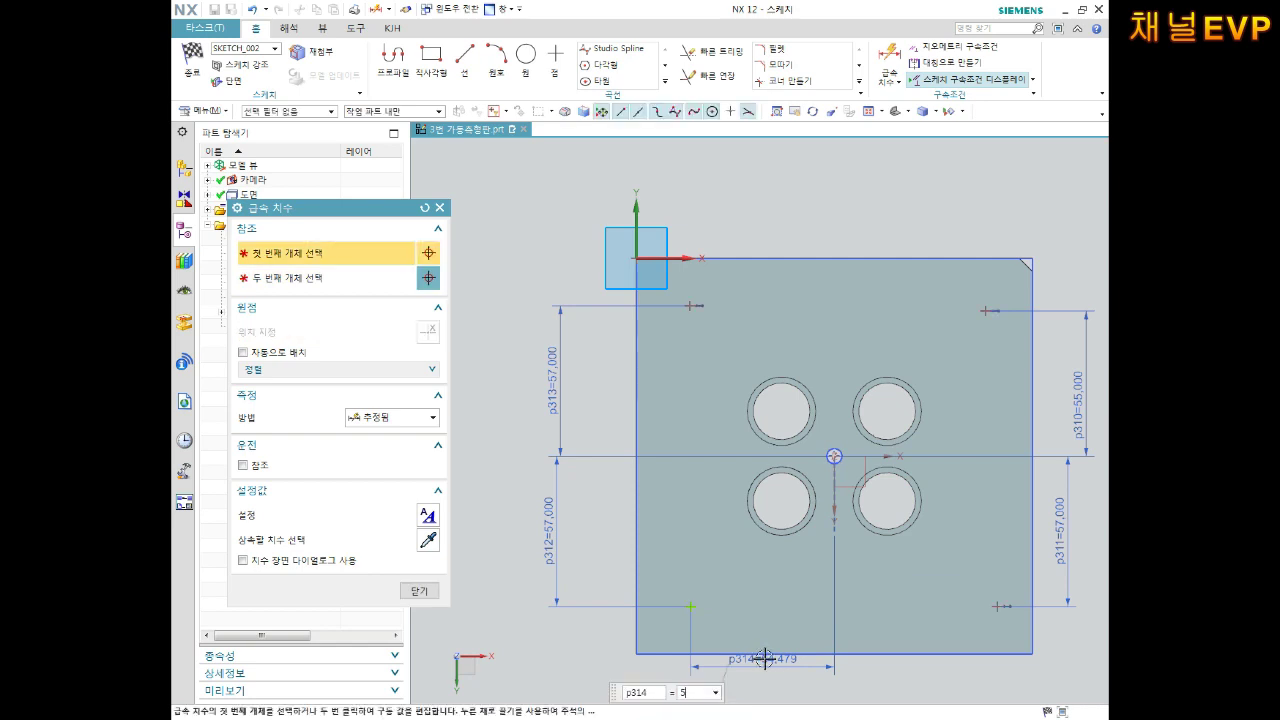
click(834, 509)
click(1000, 606)
click(951, 676)
text(57)
key(Return)
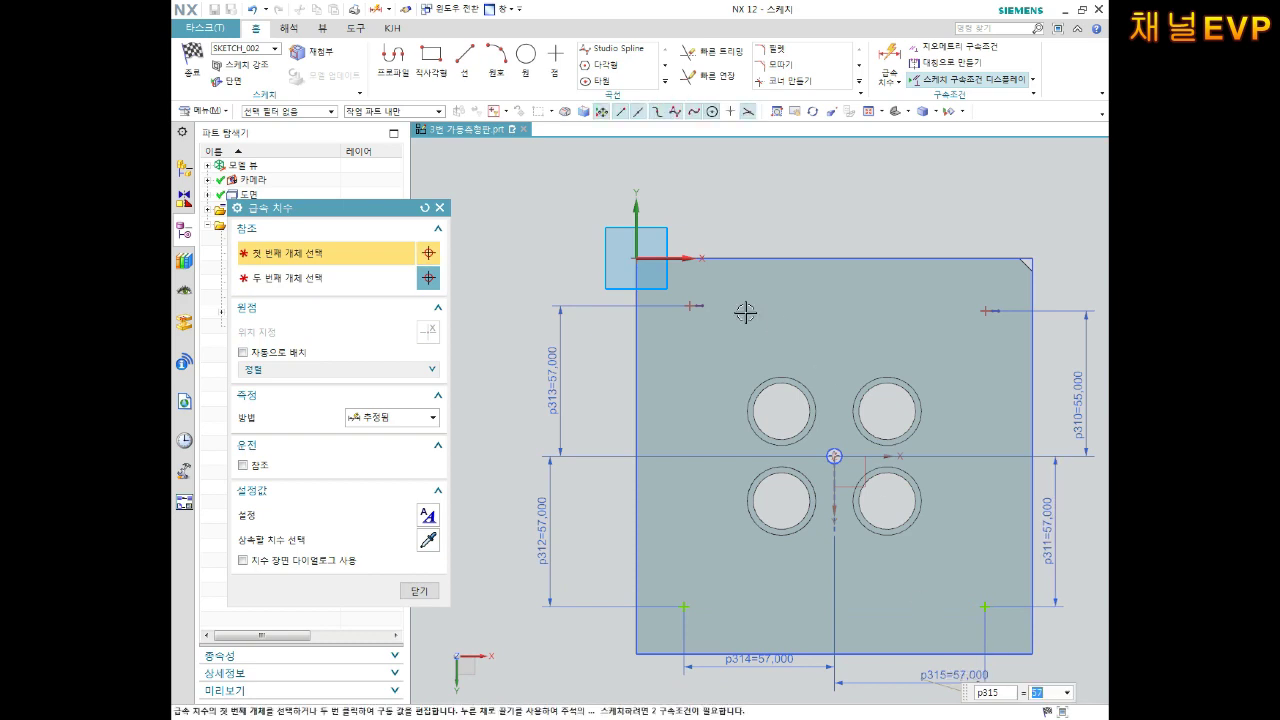
Step: Dimension the two top points horizontally at 57, fully constraining the sketch
click(692, 307)
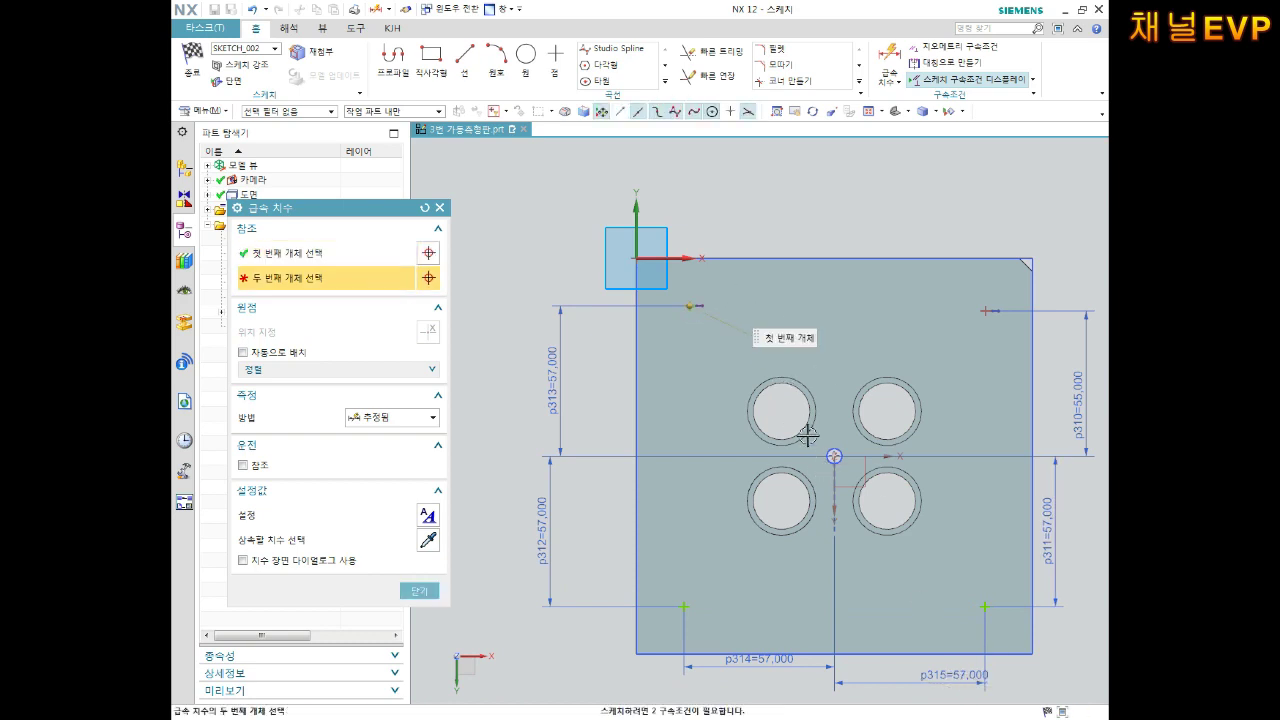
click(834, 457)
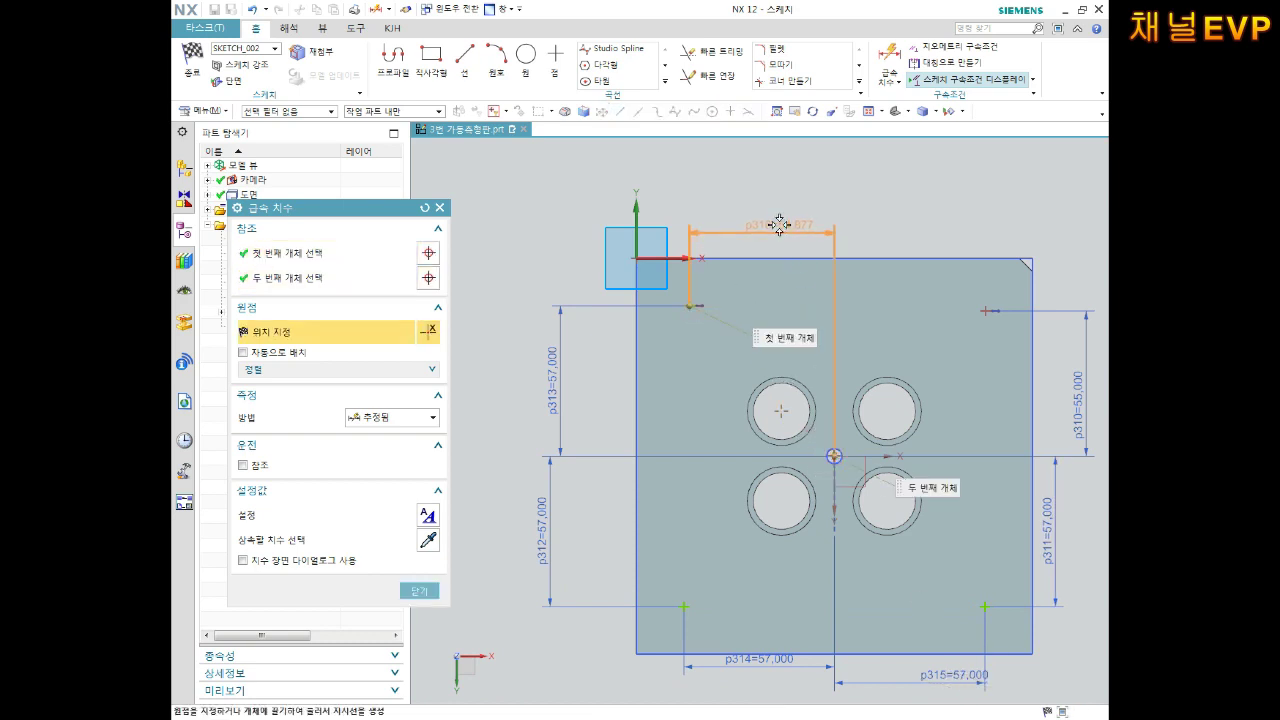
click(779, 224)
text(57)
key(Return)
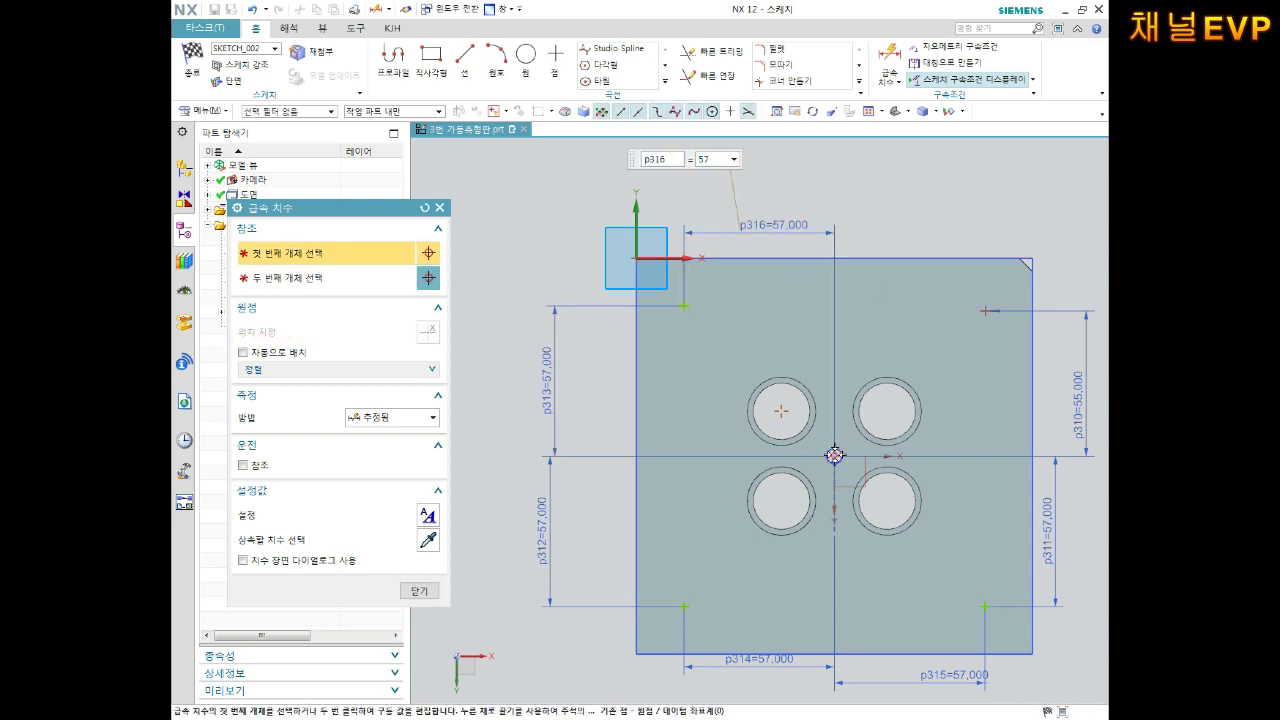
click(834, 457)
click(982, 310)
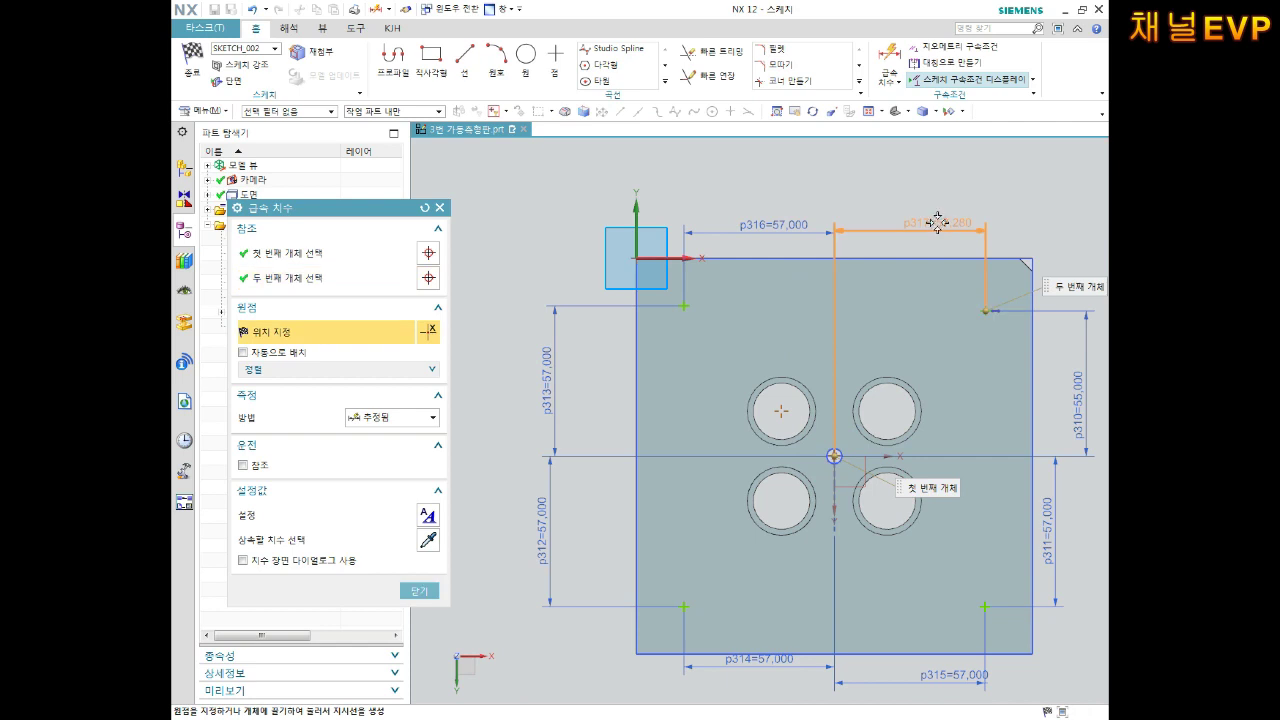
click(938, 222)
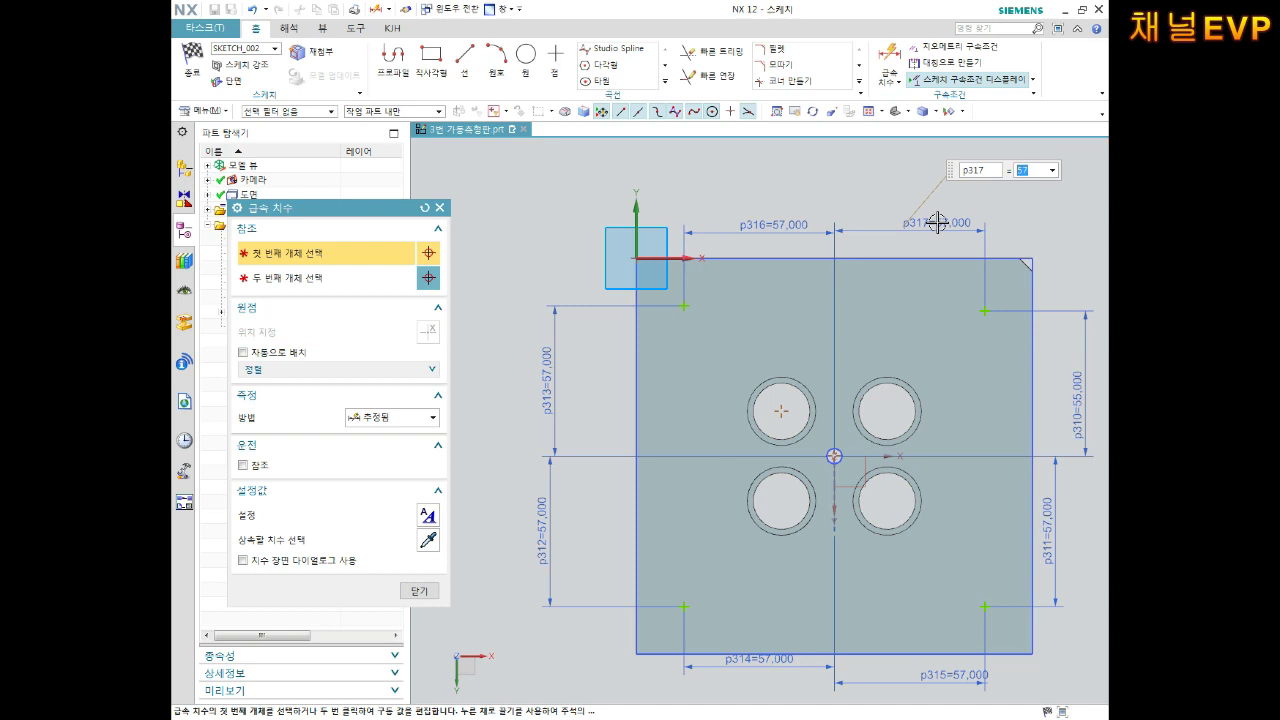
key(Return)
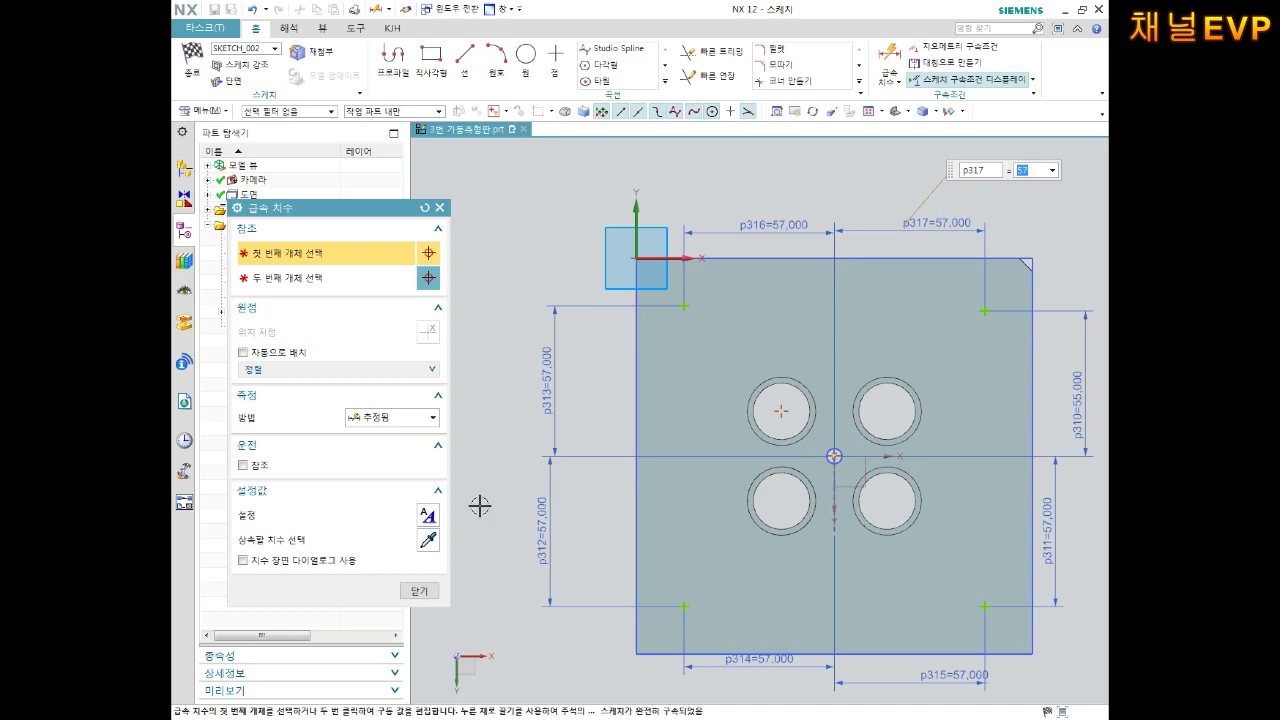
click(432, 594)
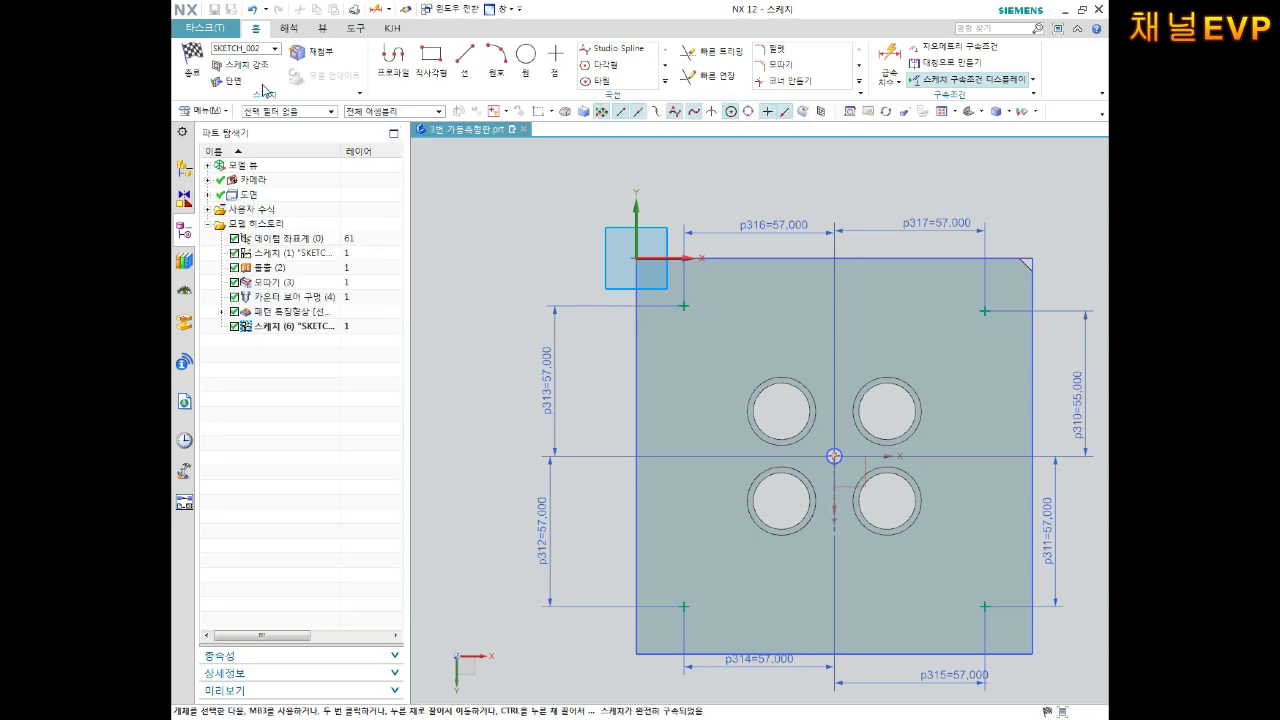
Step: Cut four corner counterbored holes: 22 mm counterbore, 6 mm deep, 16 mm through bore
click(192, 62)
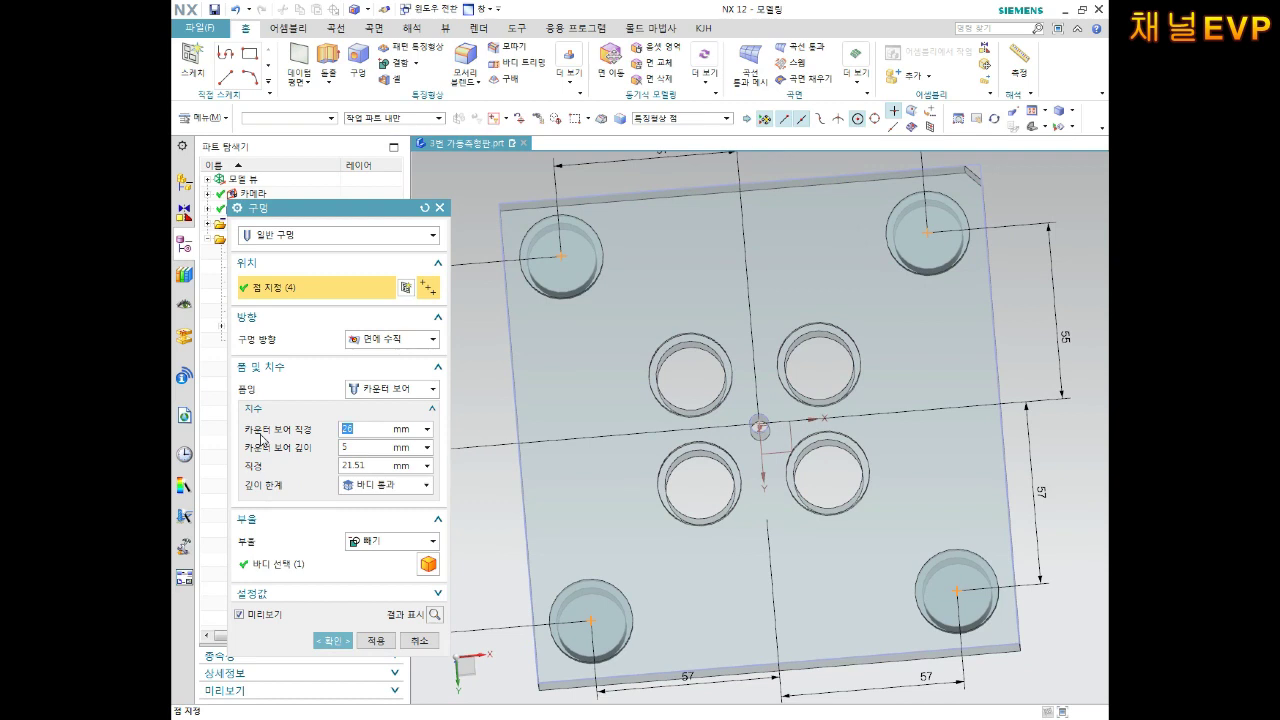
text(22)
key(Return)
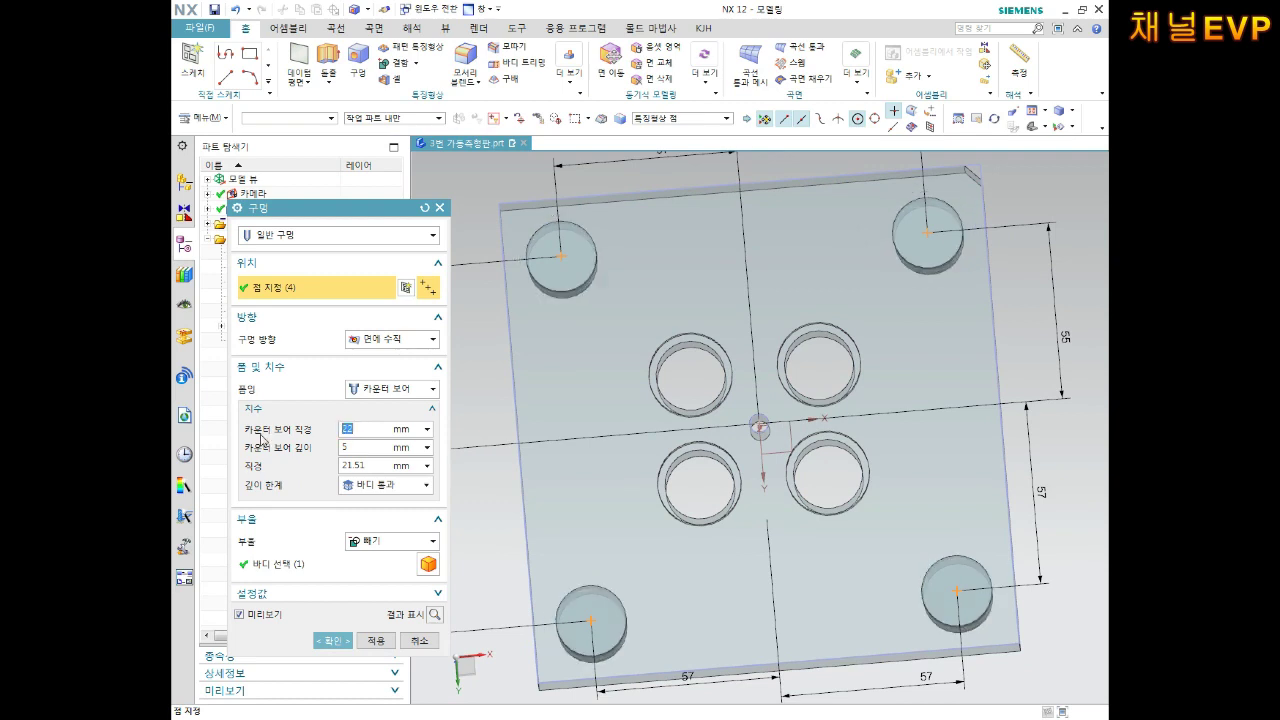
key(Tab)
key(Tab)
text(18)
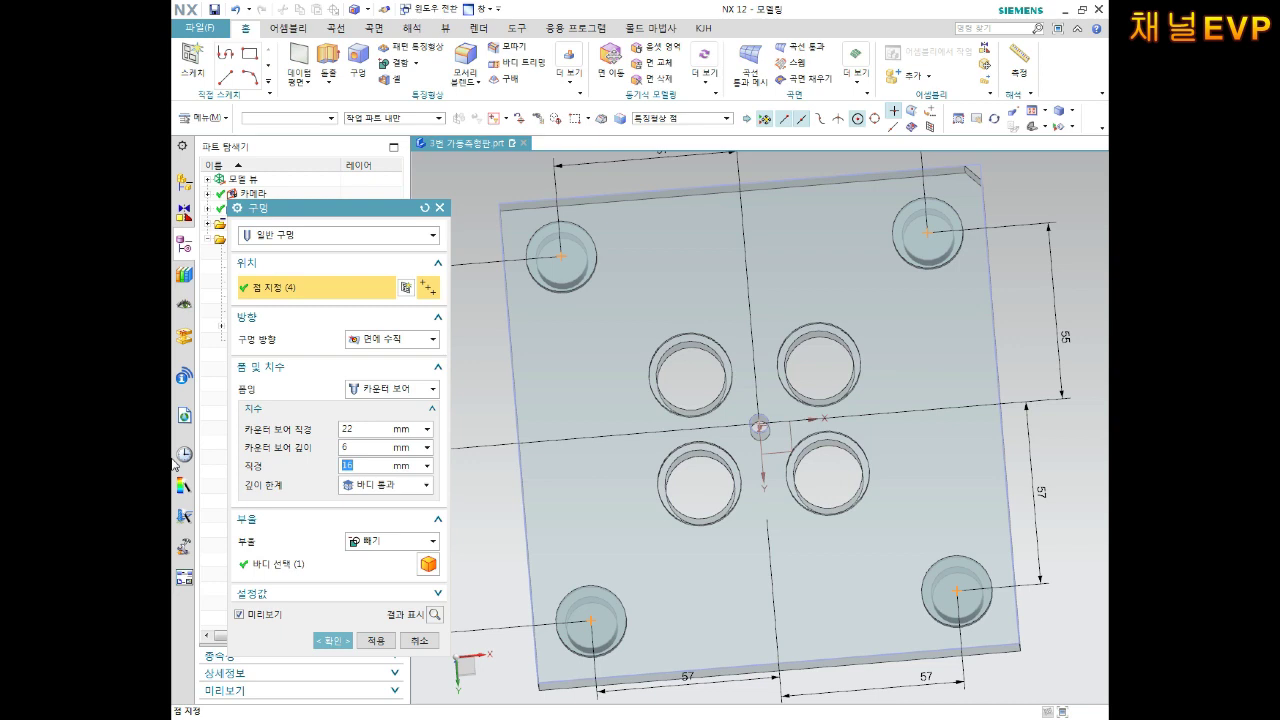
click(348, 638)
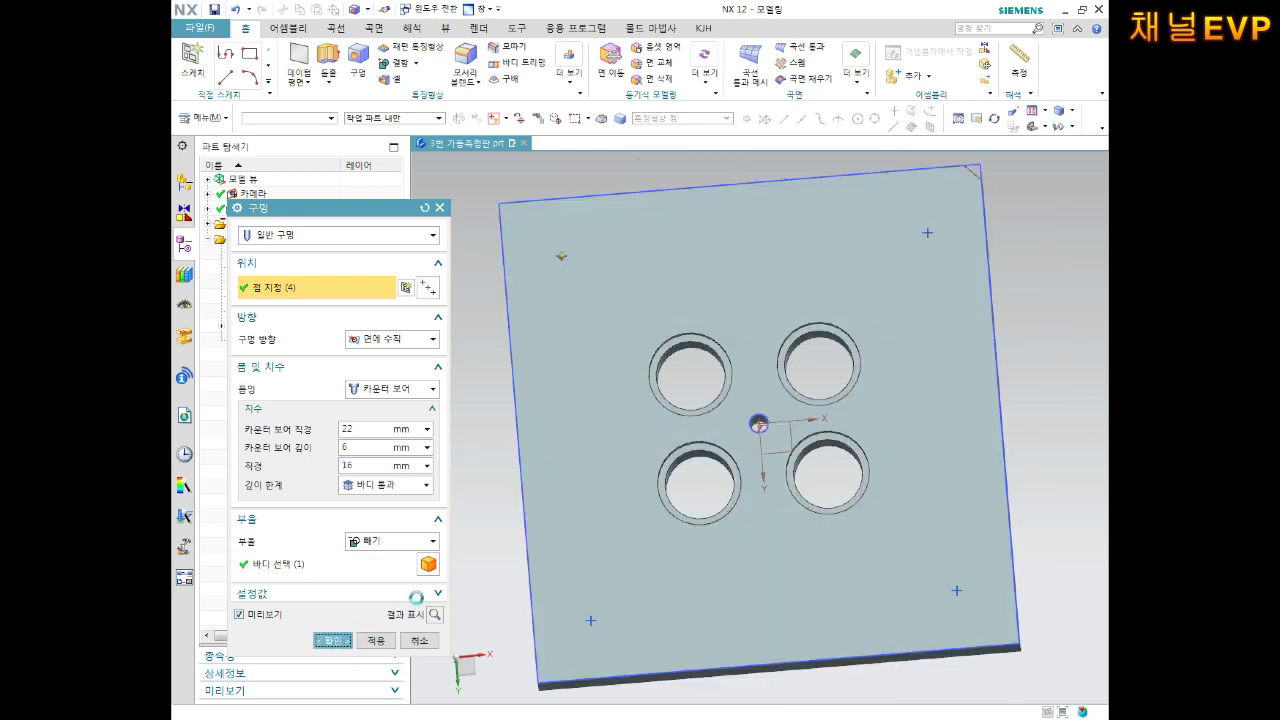
middle_drag(760, 420, 760, 360)
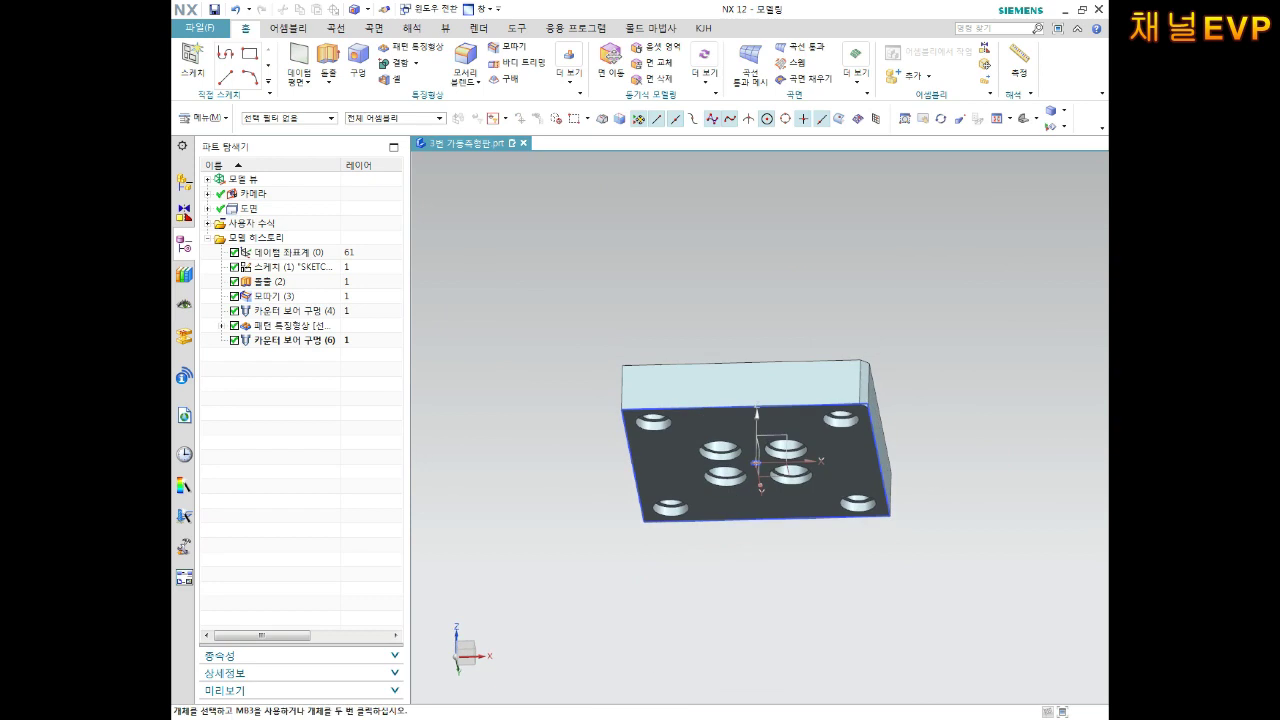
key(super)
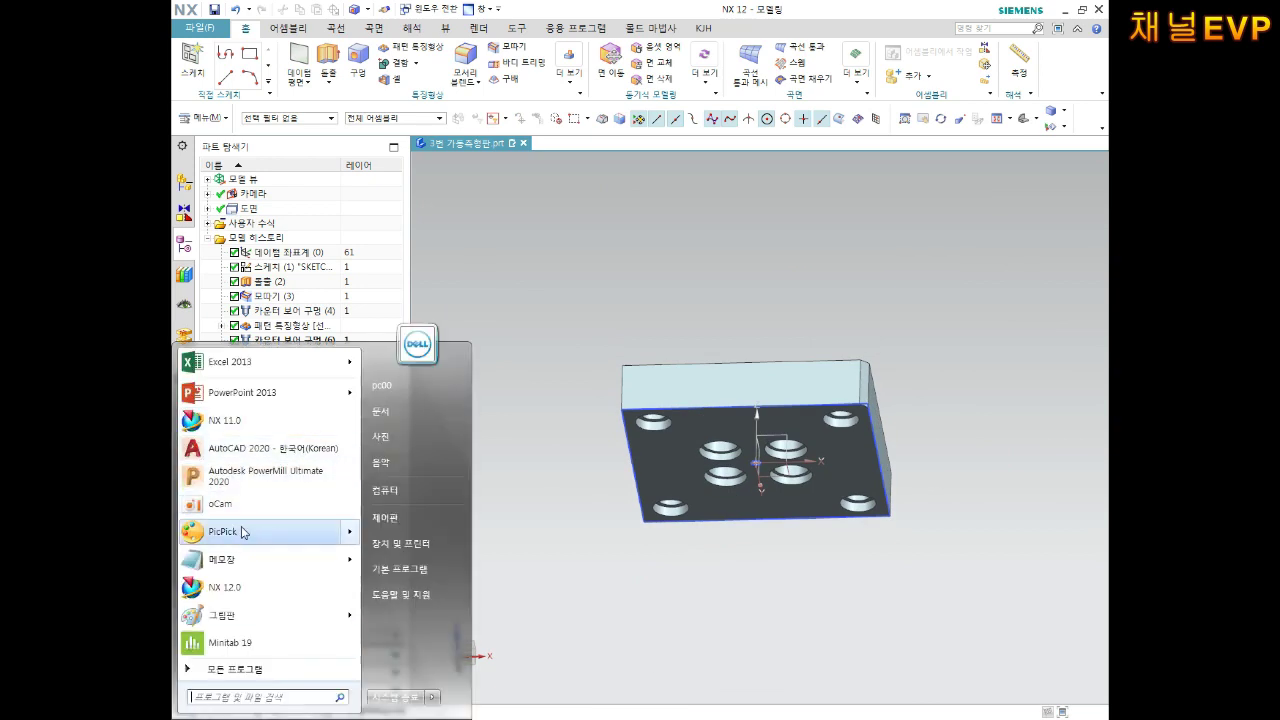
Step: In a maximized Notepad, write 16 with tolerances 0.00 and -0.02 on separate lines
click(226, 561)
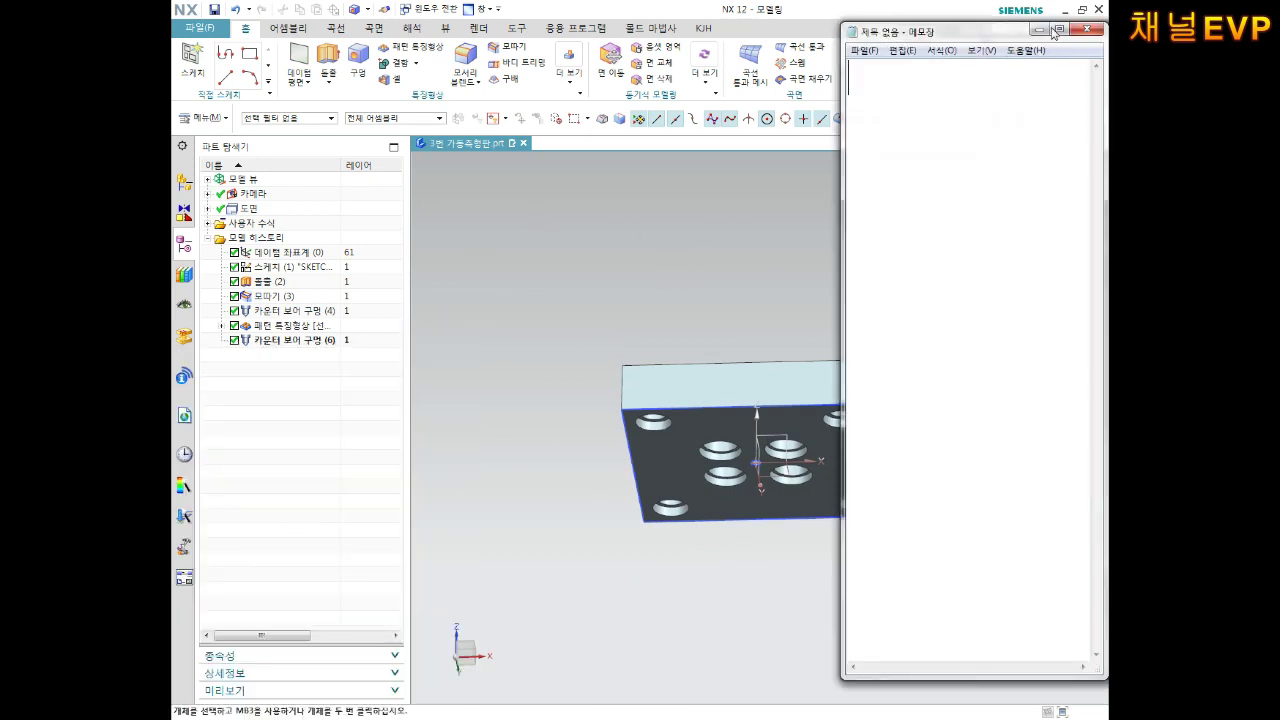
click(1061, 33)
key(Return)
key(Return)
key(Return)
text(16)
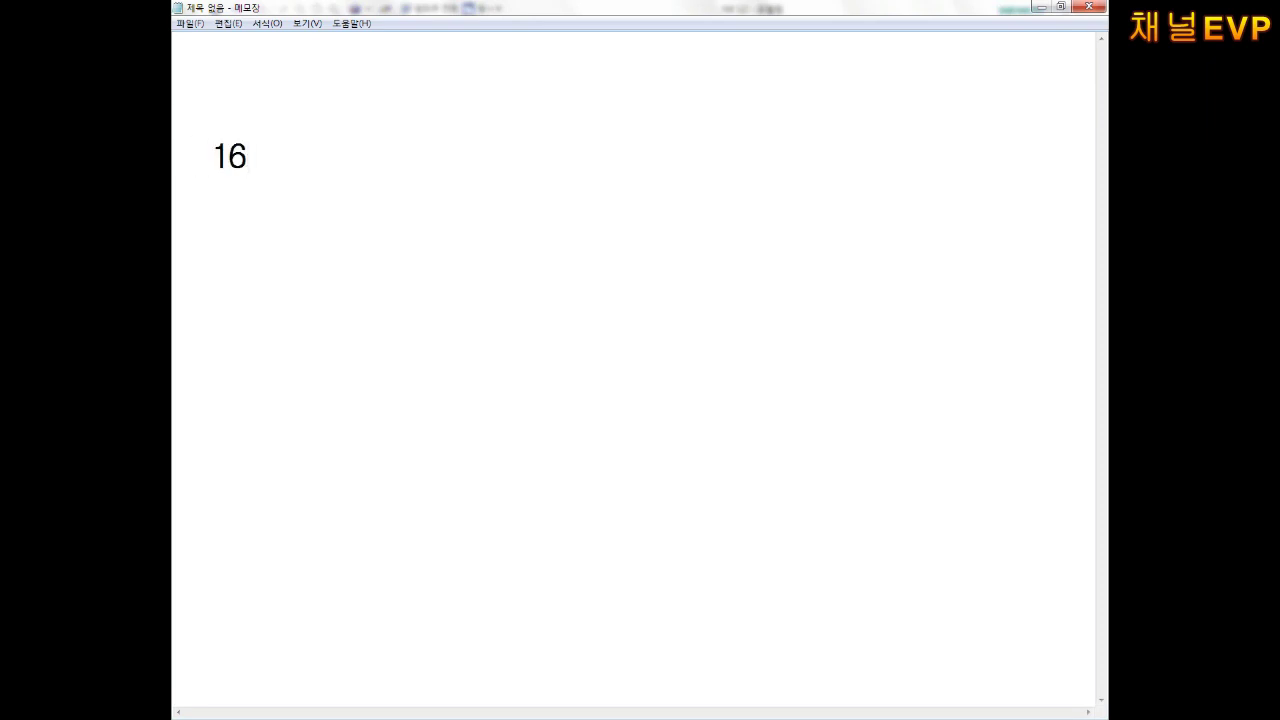
key(BackSpace)
text(-0.02)
key(Left)
key(Left)
key(Left)
key(Left)
key(Left)
key(Return)
key(Up)
text(0.0)
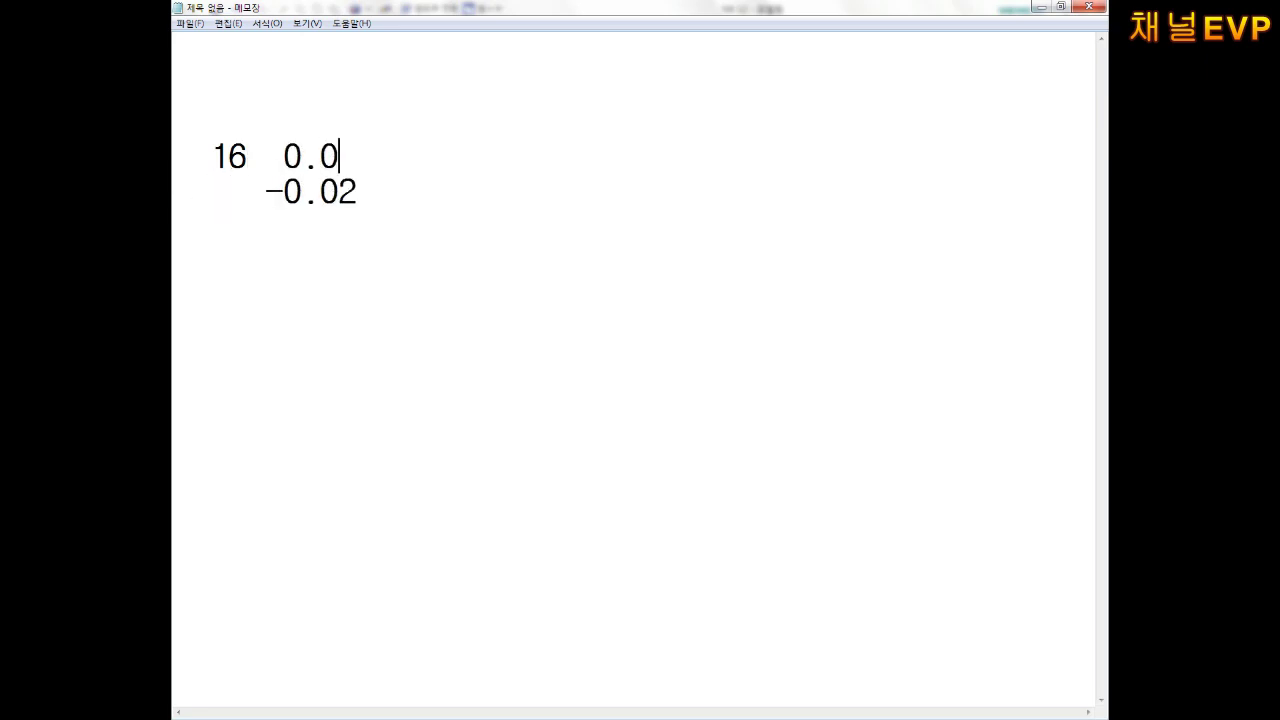
text(0)
key(Return)
key(Return)
key(BackSpace)
key(BackSpace)
key(Right)
key(Right)
key(Right)
key(Right)
key(Right)
key(Right)
key(Right)
key(Right)
key(Right)
key(Right)
key(Return)
Step: Add the range 15.98~16 and a column of sizes 26, 36, 46, 56
text(1539)
key(BackSpace)
key(BackSpace)
text(.98)
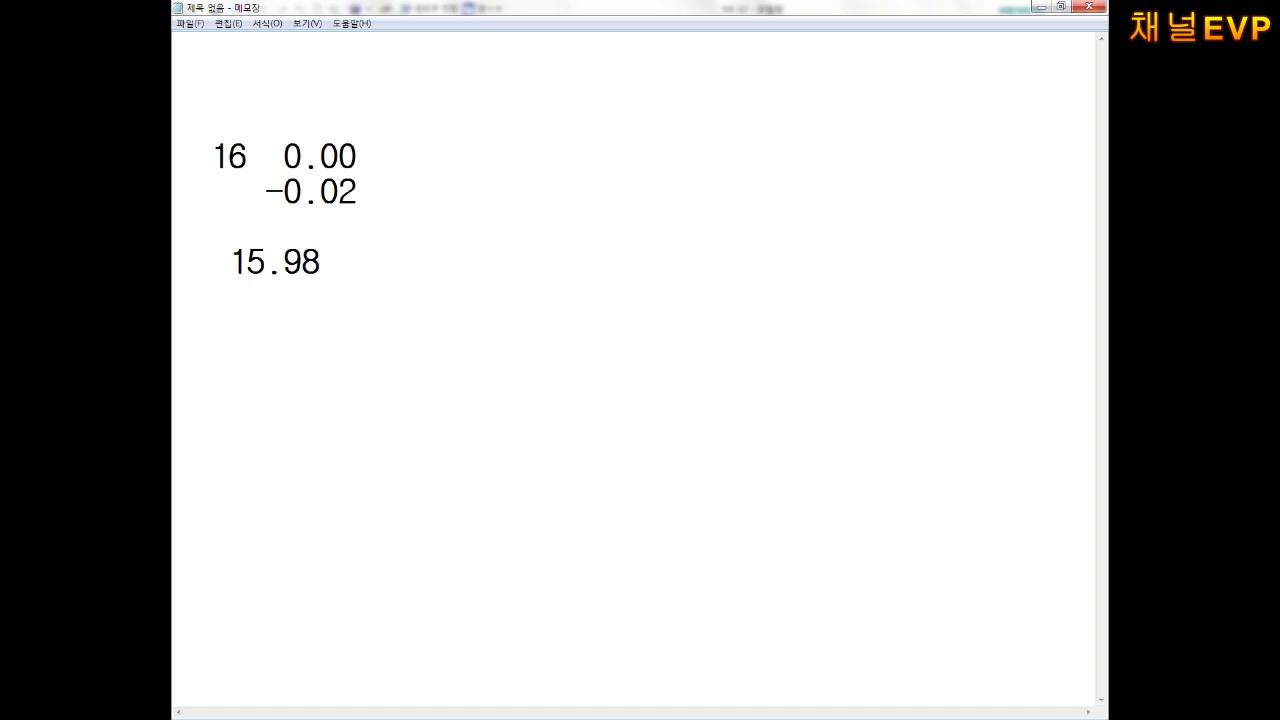
text(~16)
key(Return)
text(26)
key(Return)
text(36)
key(Return)
text(46)
key(Return)
text(56)
key(Up)
key(Up)
key(Up)
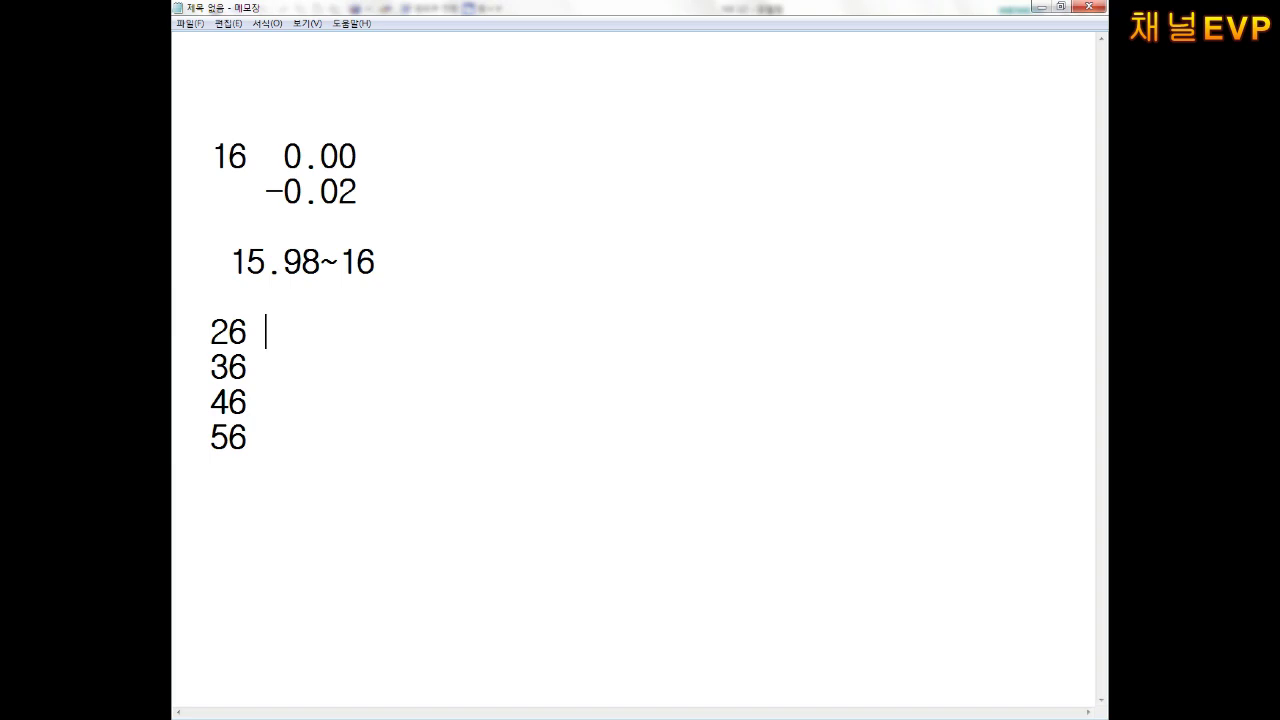
Step: Extend the 26 line to read '26 h7 -0.02 H7 +0.02'
text(ㅗ)
key(BackSpace)
text(h)
text(7 )
text(-0.02)
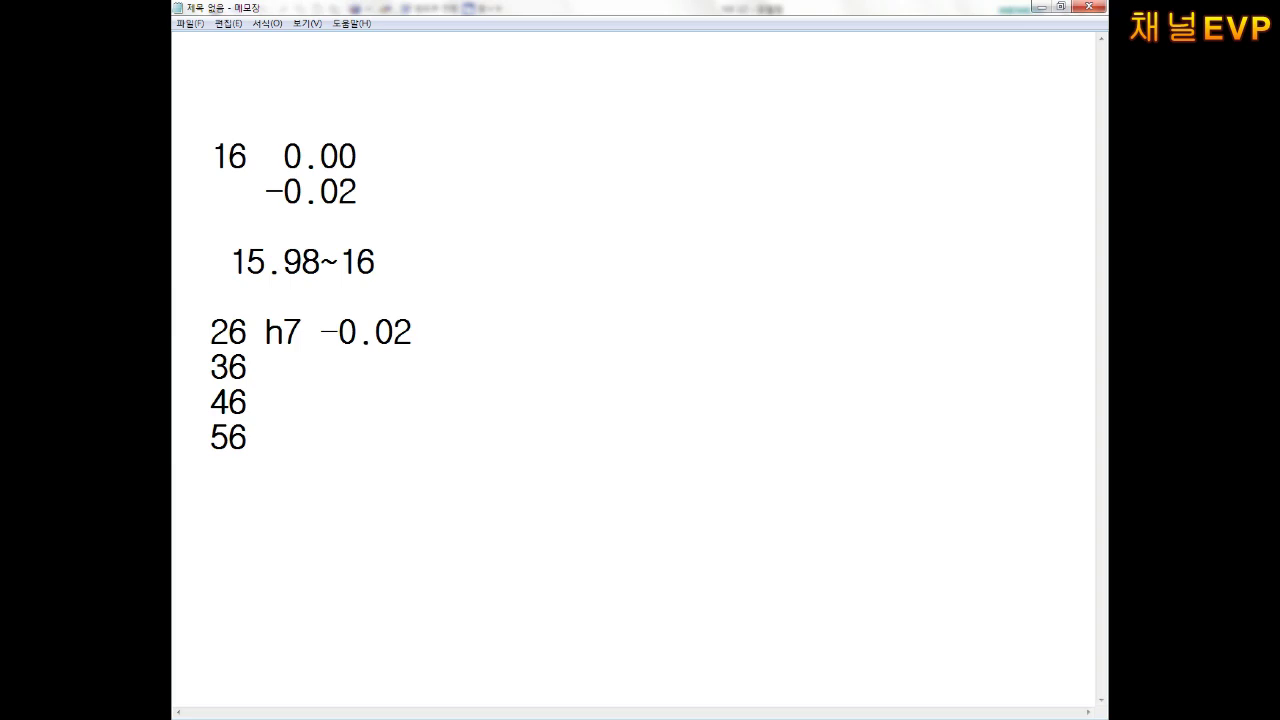
text(   ㅗ)
key(BackSpace)
key(Hangul)
text(h)
key(BackSpace)
text(H7)
text(+0.02)
key(Left)
key(Left)
key(Left)
key(Left)
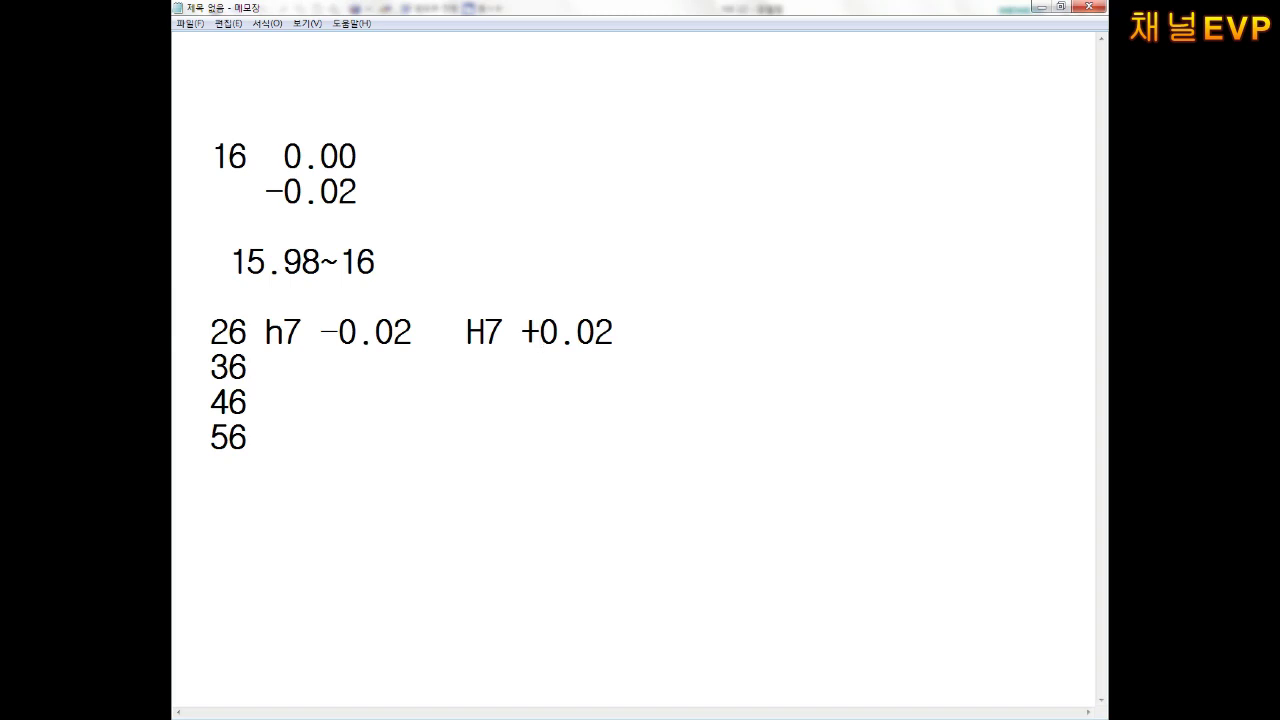
Step: Write 16H7 on the empty top line of the notes
click(522, 332)
key(Left)
key(Left)
key(Left)
key(Left)
key(Left)
key(Left)
key(Left)
key(Left)
key(Right)
key(Left)
key(Left)
key(Left)
key(Left)
key(Left)
key(Left)
key(Right)
key(Right)
key(Up)
key(Up)
key(Up)
key(Up)
key(Up)
key(Up)
key(Up)
text(16)
text(ㅗ)
key(BackSpace)
text(H7)
key(Down)
key(Down)
Step: Clear the 0.00 and -0.02 tolerance lines and append H7 to the 46 line
drag(212, 86, 284, 86)
drag(284, 156, 356, 191)
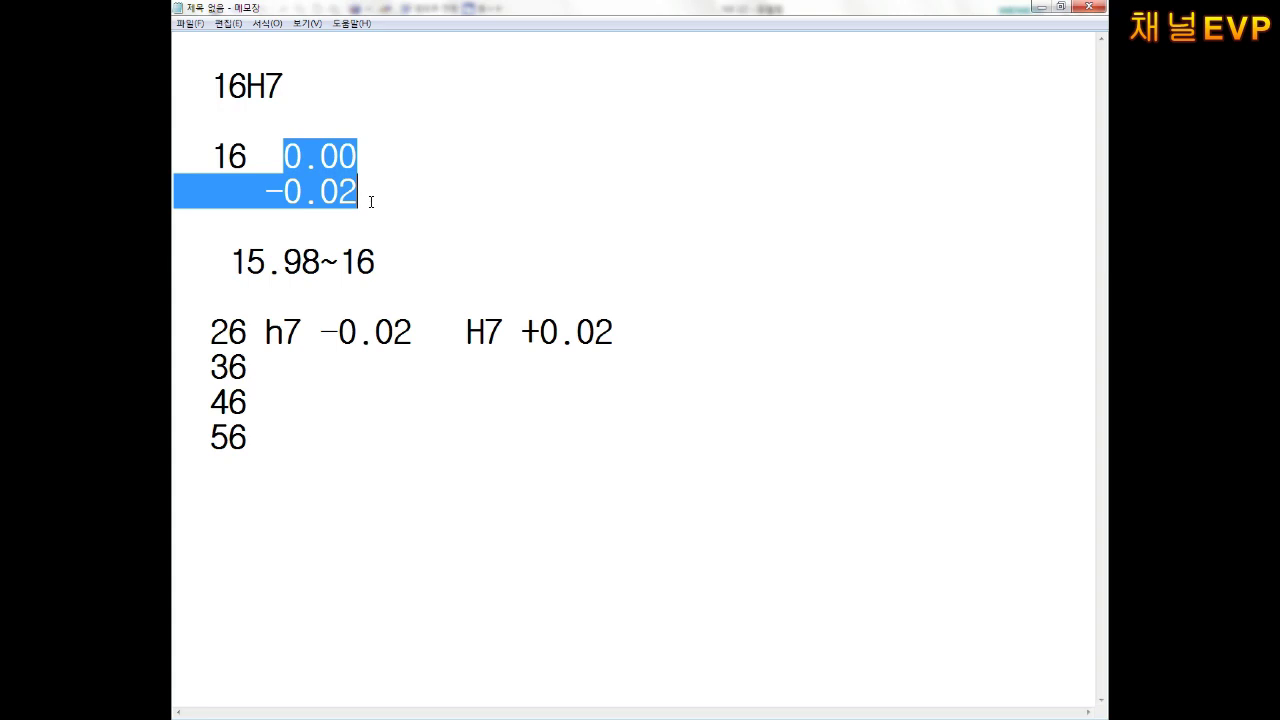
click(403, 120)
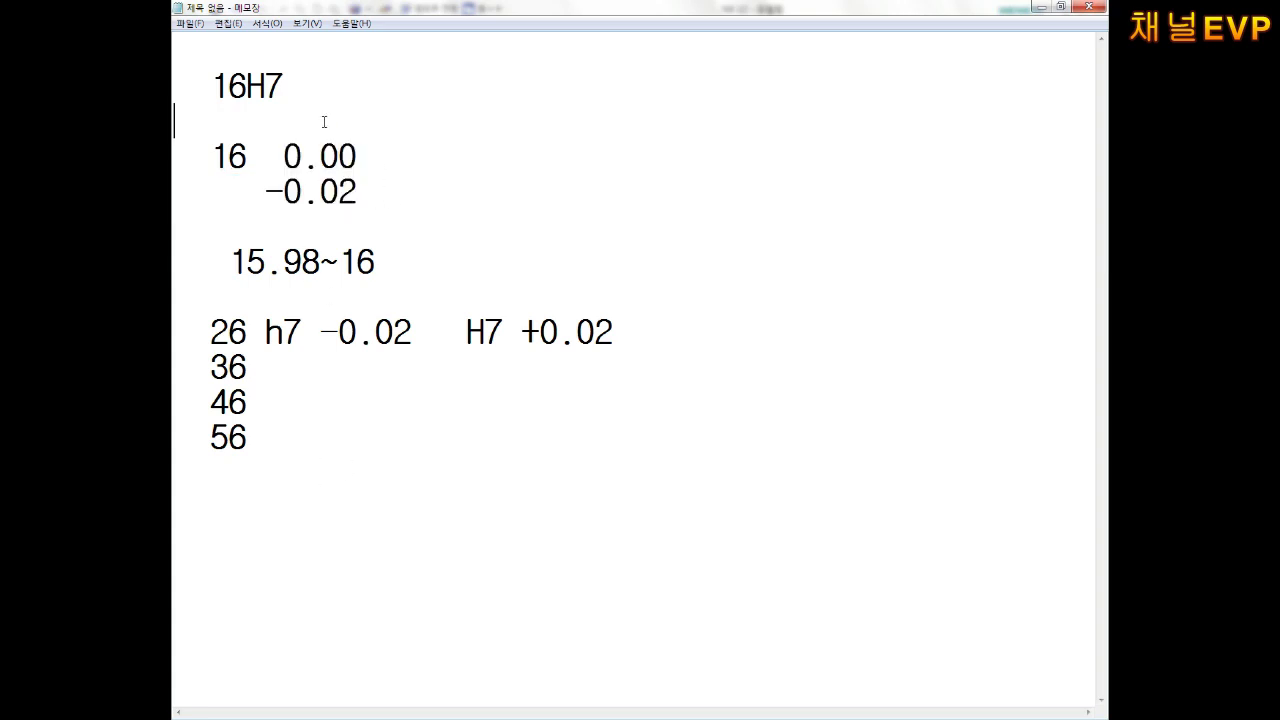
drag(229, 86, 284, 86)
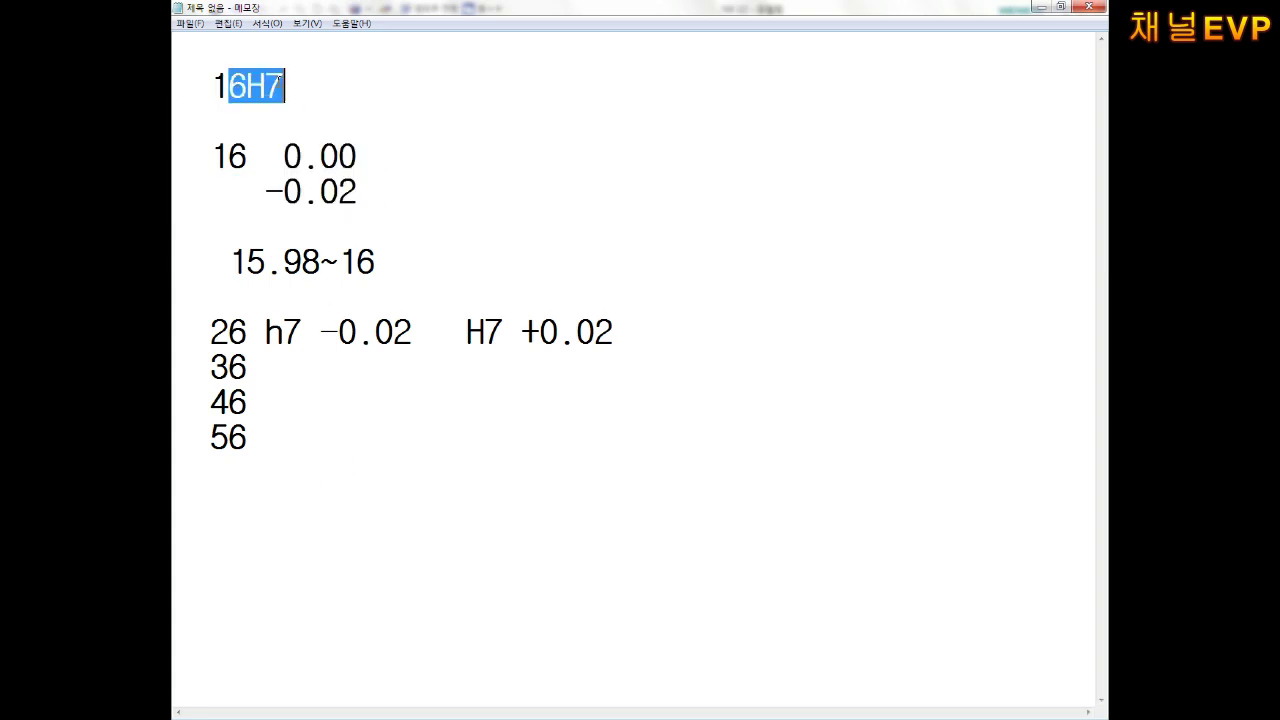
click(263, 407)
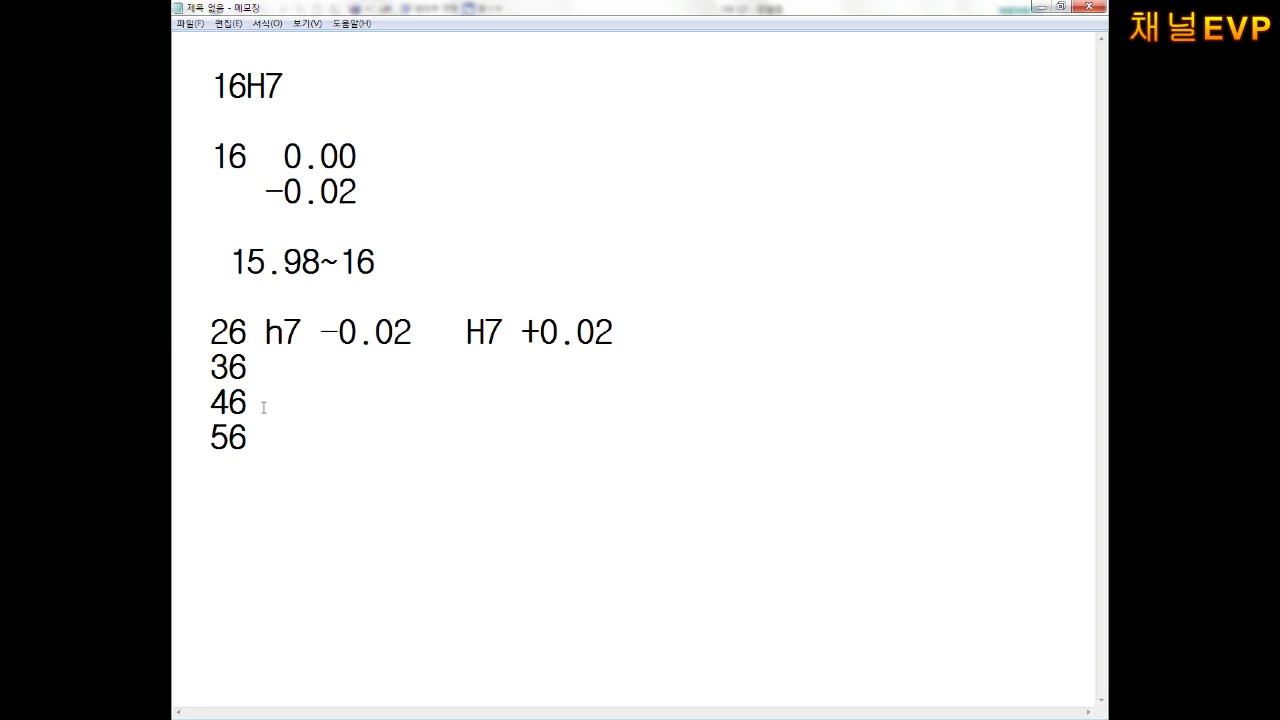
text(H7)
Step: Switch to the Naver Cafe post and scroll through its H and h tolerance tables
key(alt+Tab)
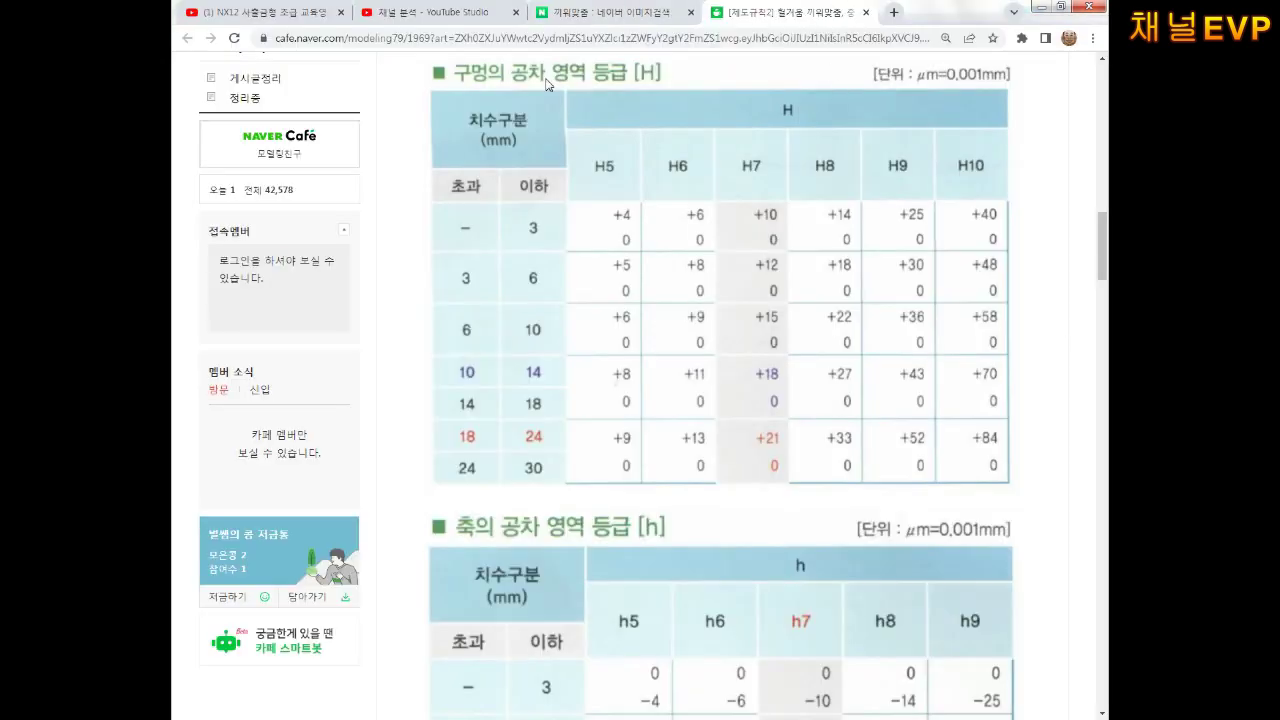
scroll(580, 245, down, 2)
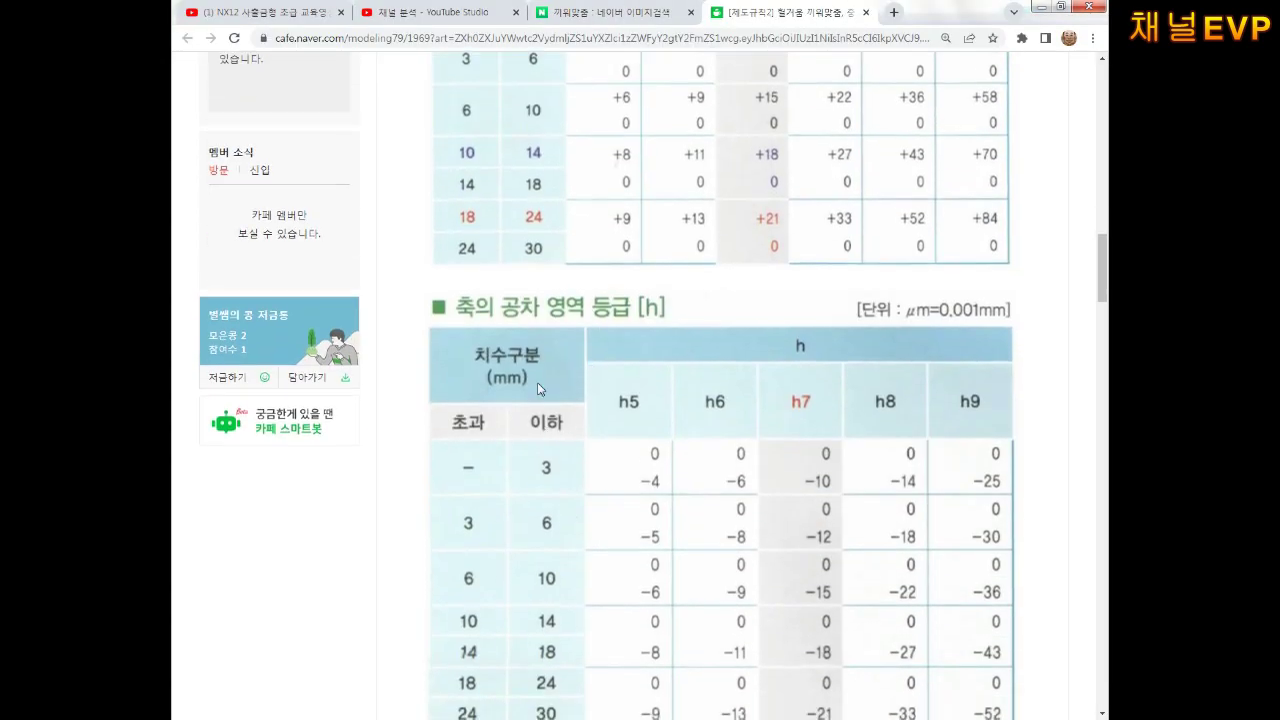
scroll(694, 292, up, 2)
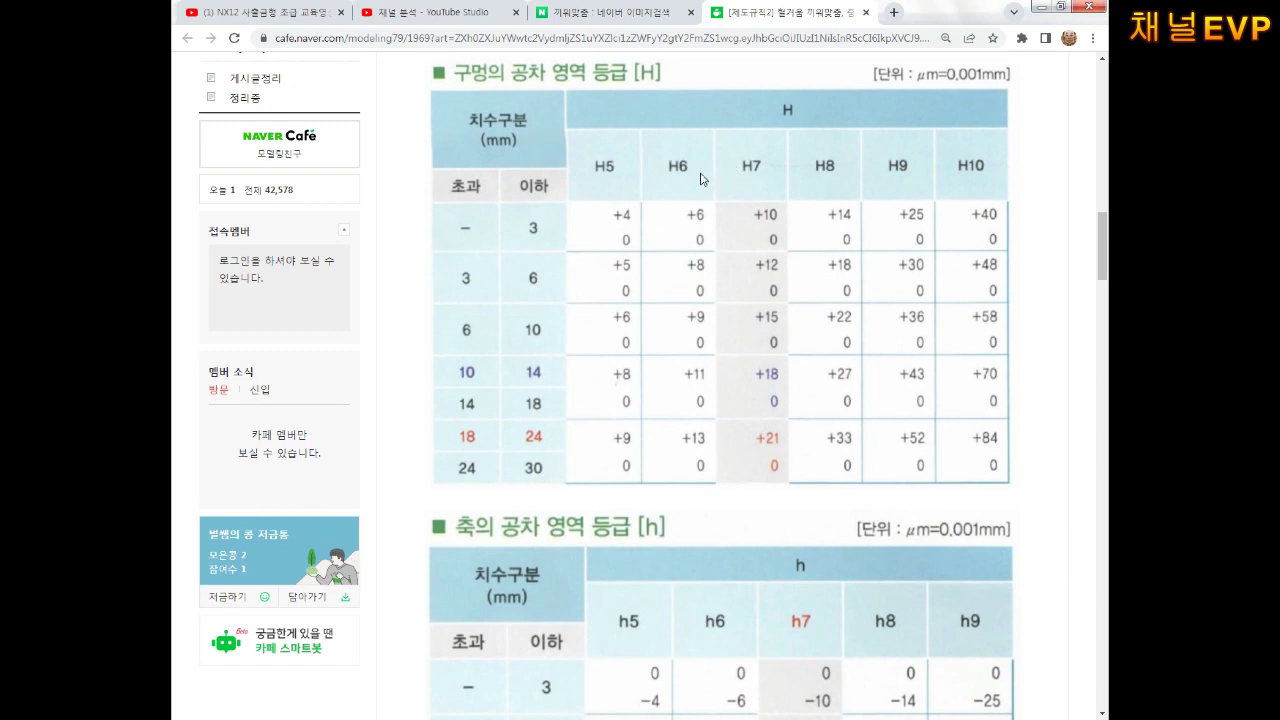
scroll(813, 206, down, 1)
scroll(660, 594, down, 1)
scroll(660, 594, down, 1)
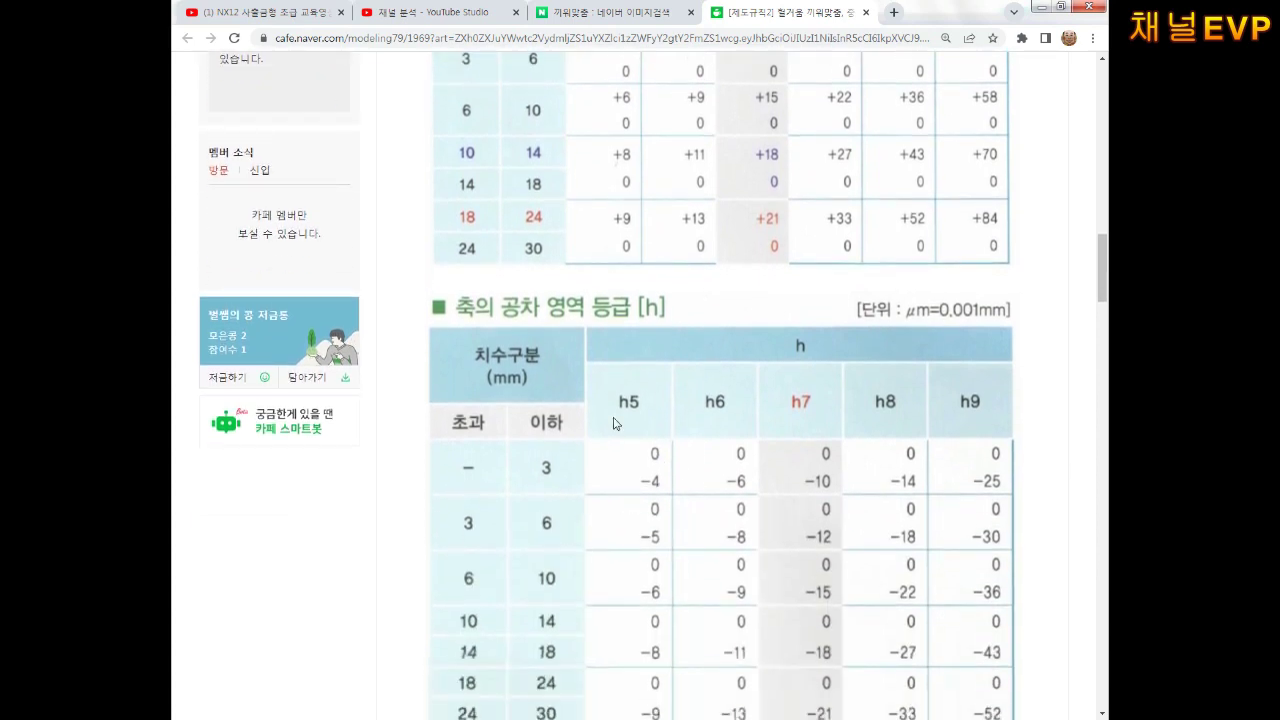
scroll(744, 403, up, 2)
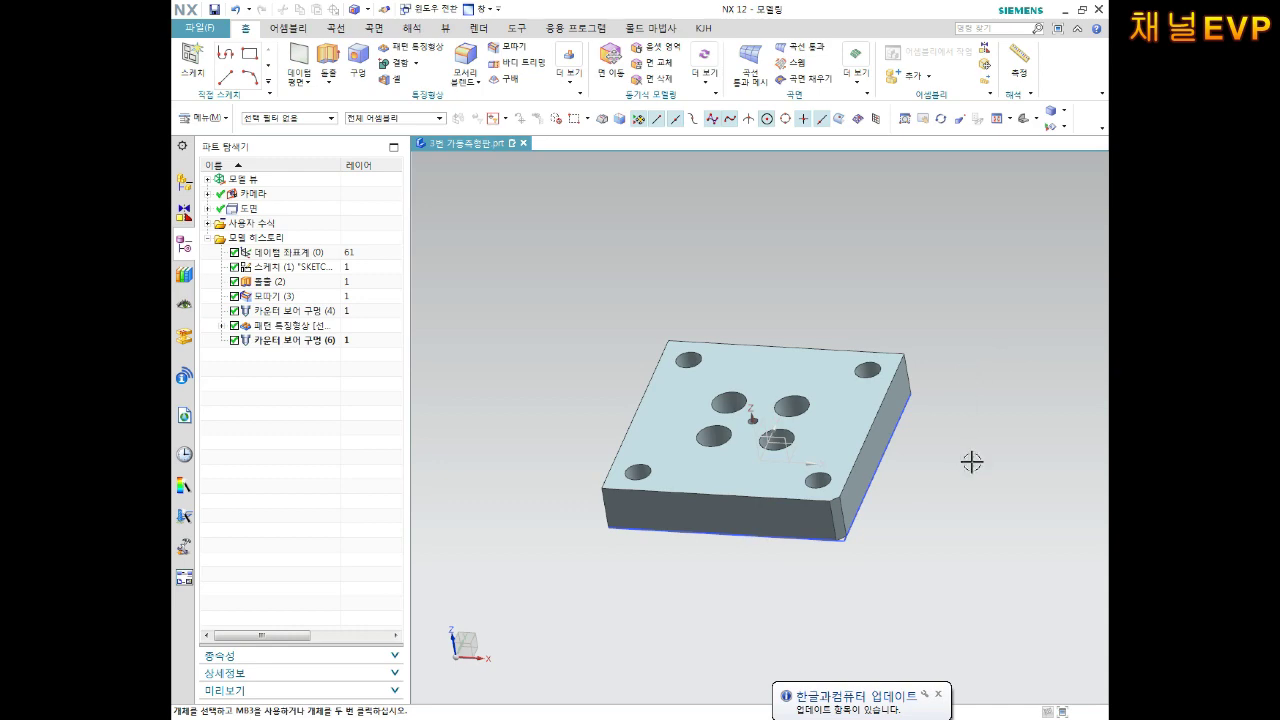
Step: Orbit to the plate's underside and sketch a new hole point on that face
scroll(918, 406, up, 1)
scroll(897, 408, up, 2)
scroll(808, 434, down, 3)
mouse_move(803, 444)
middle_down()
mouse_move(730, 366)
mouse_move(716, 374)
middle_up()
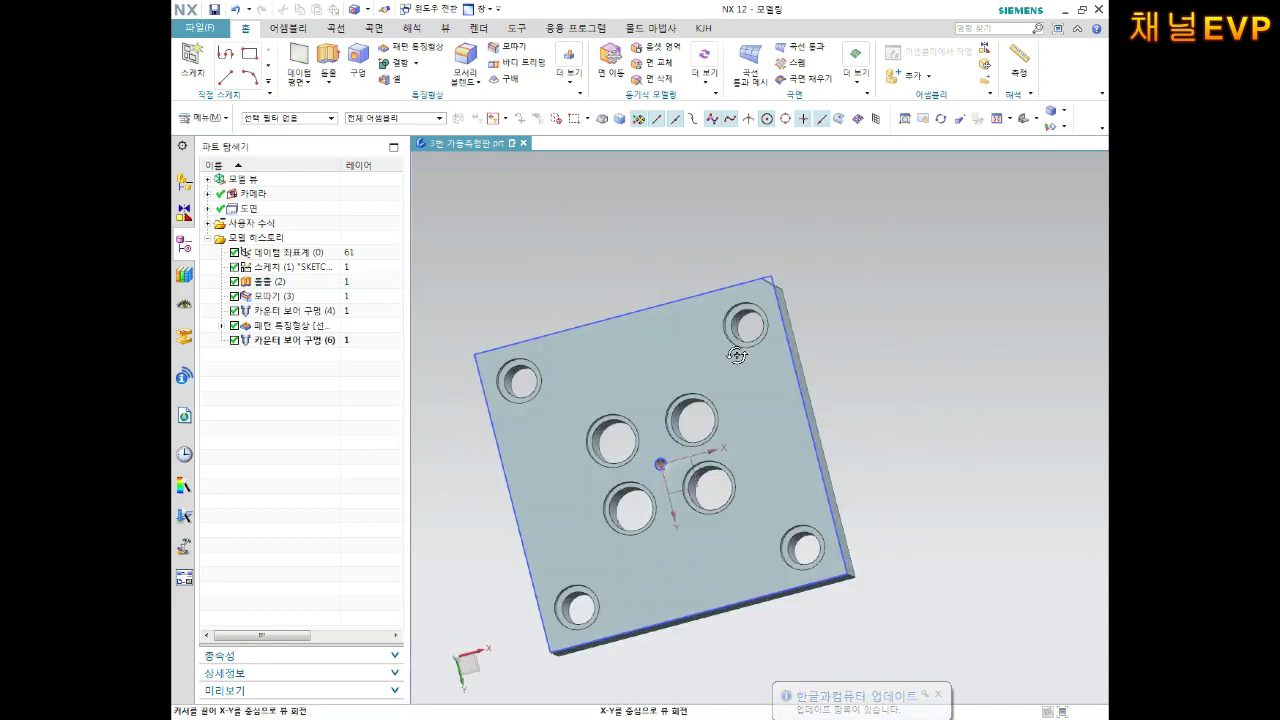
click(358, 62)
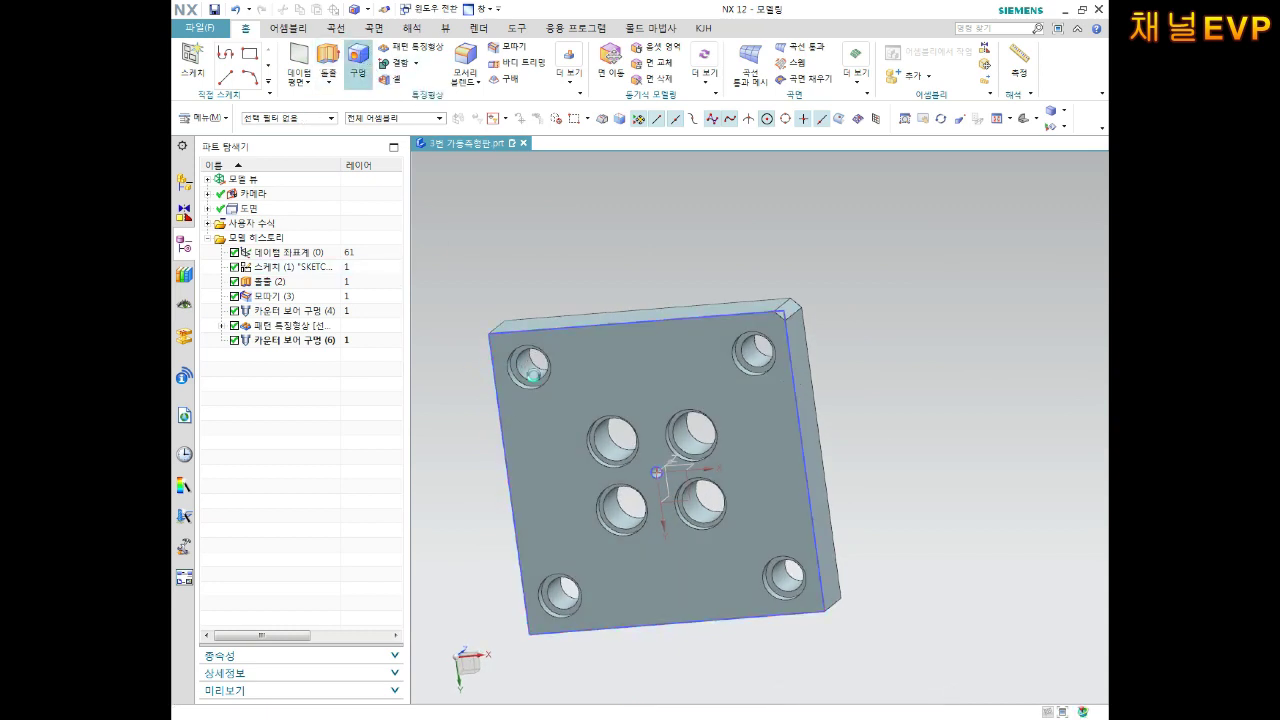
click(611, 590)
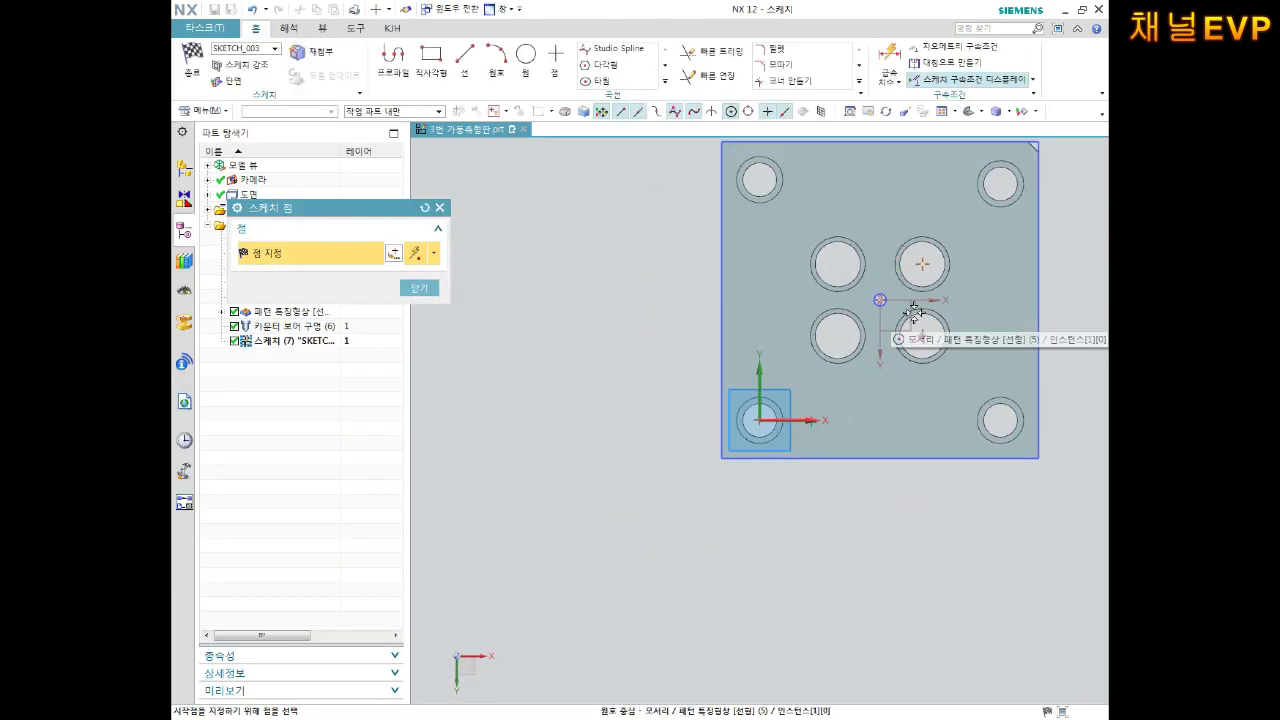
scroll(900, 340, up, 3)
key(Escape)
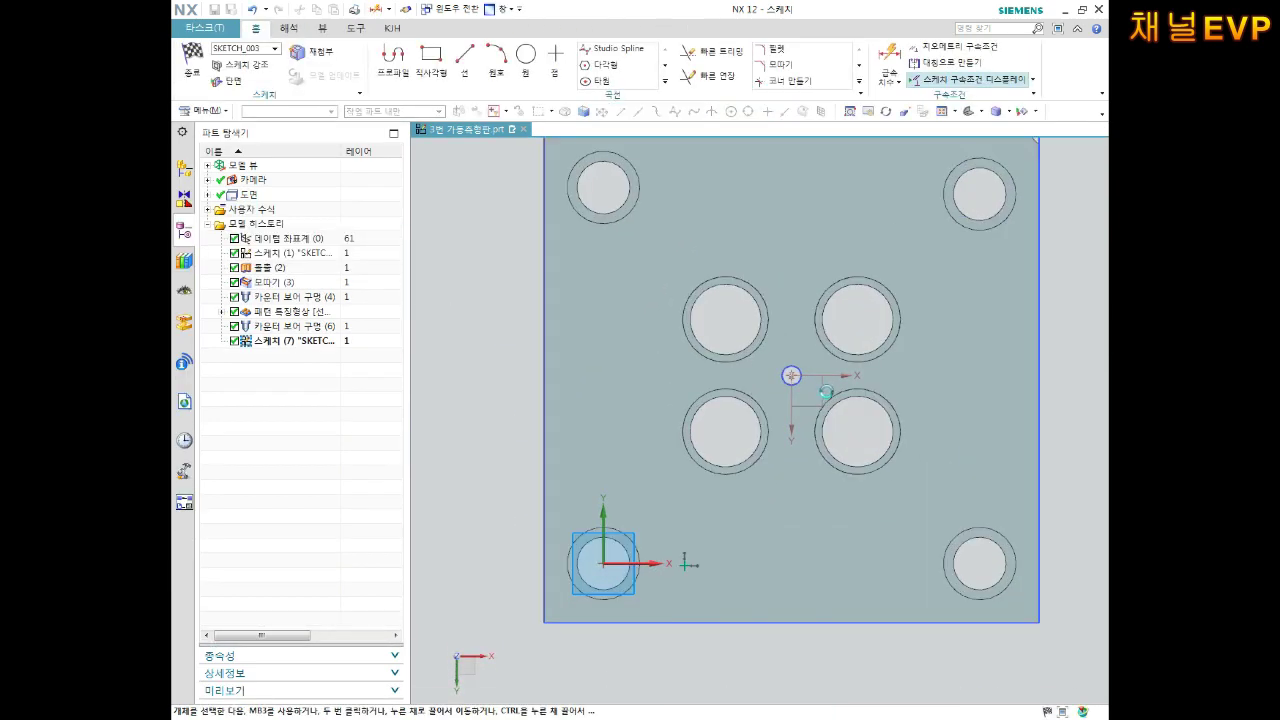
Step: Dimension the point 57 and 58/2 from the corner hole, then finish the sketch
key(d)
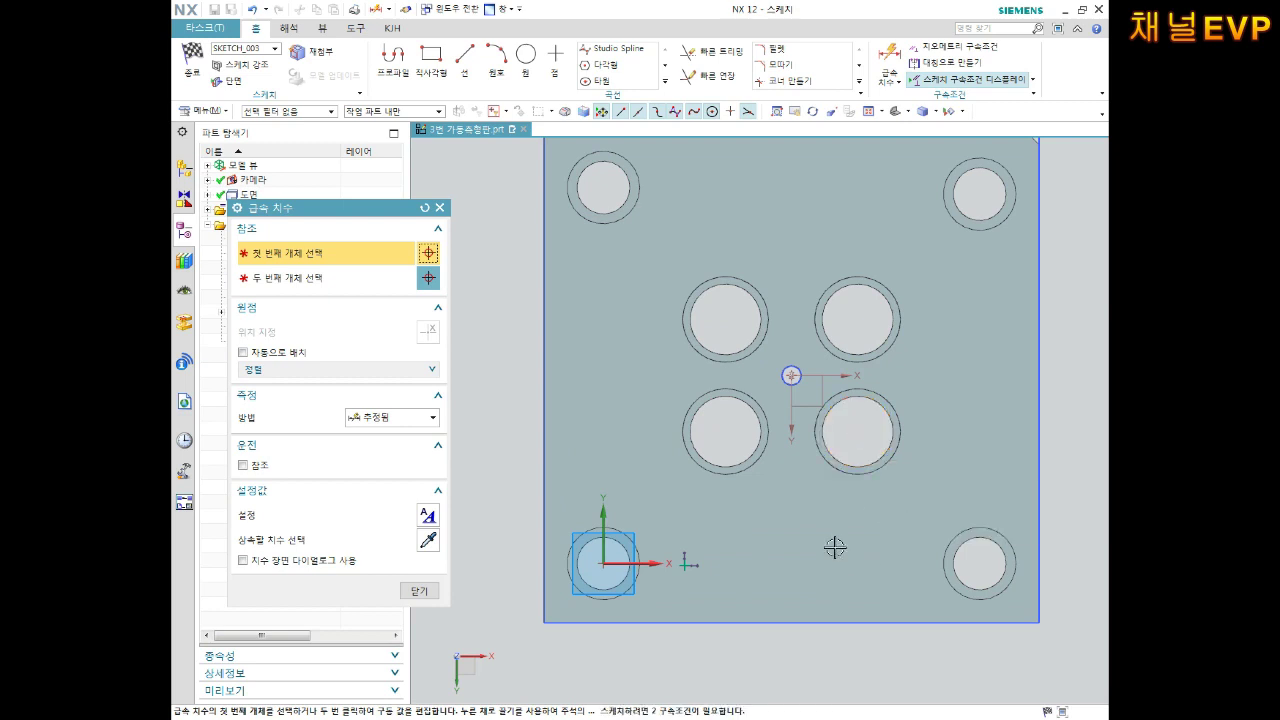
click(791, 375)
click(685, 564)
click(527, 437)
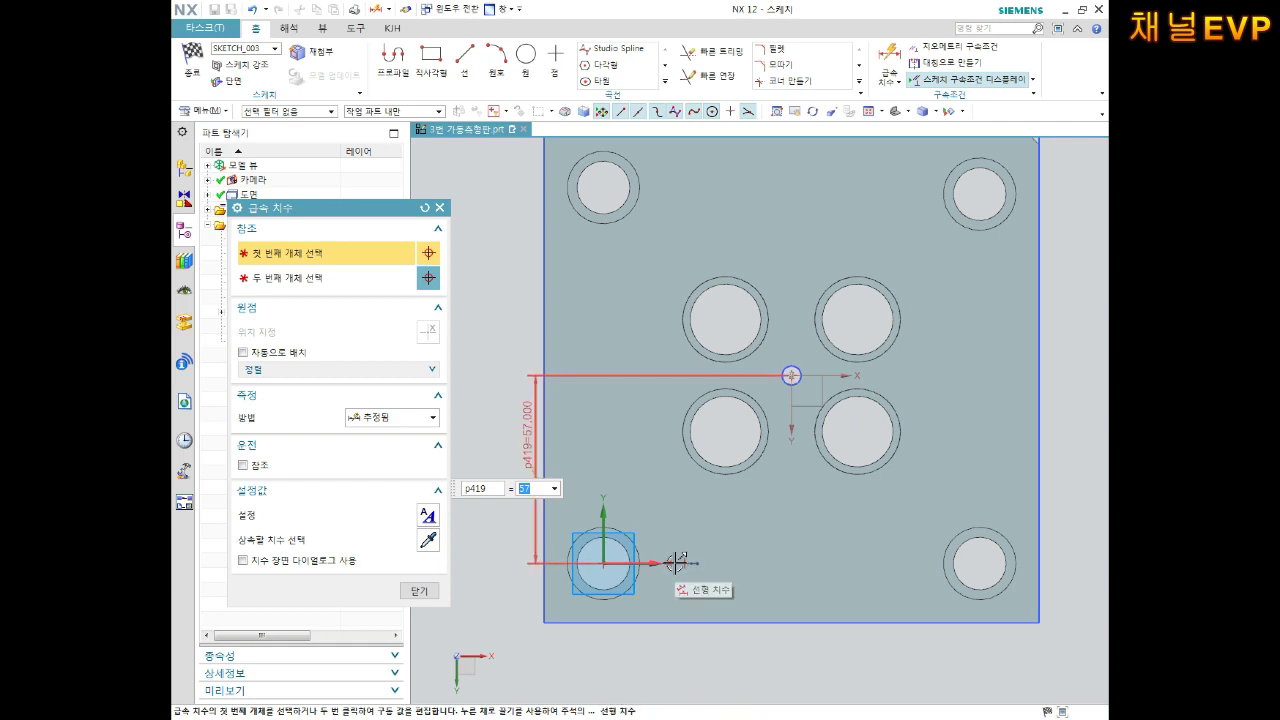
click(686, 564)
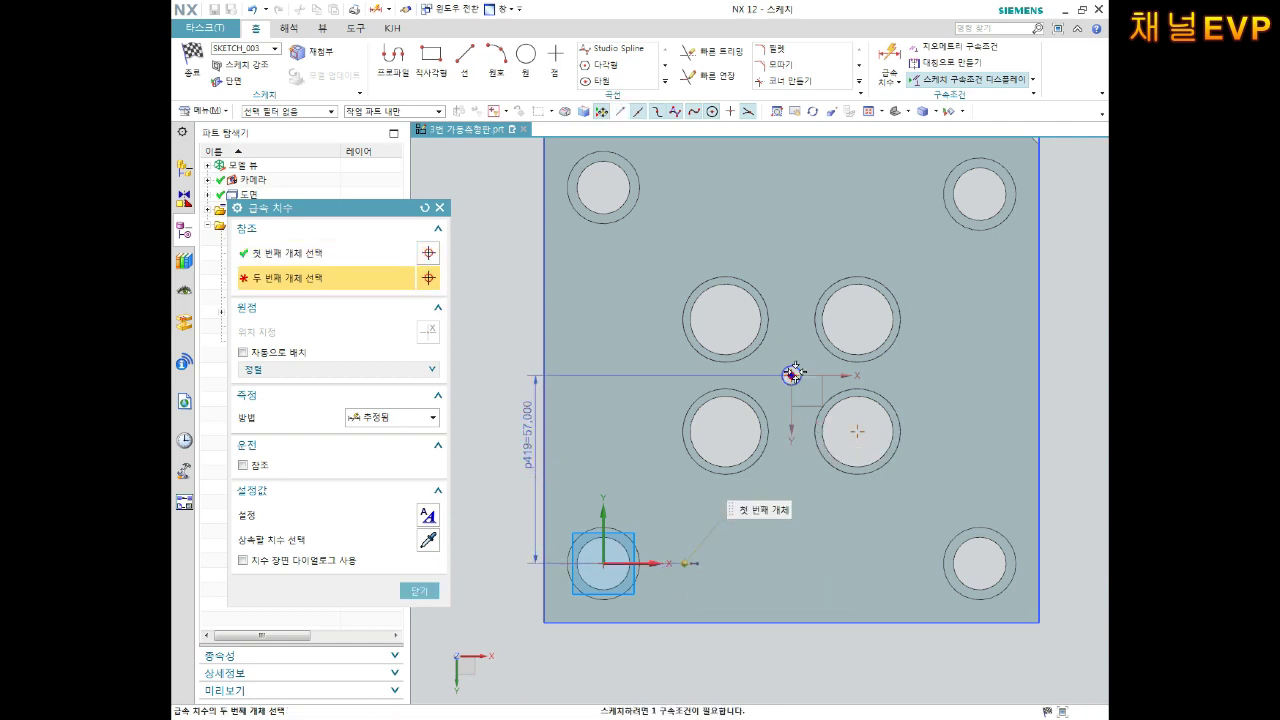
click(791, 375)
click(752, 642)
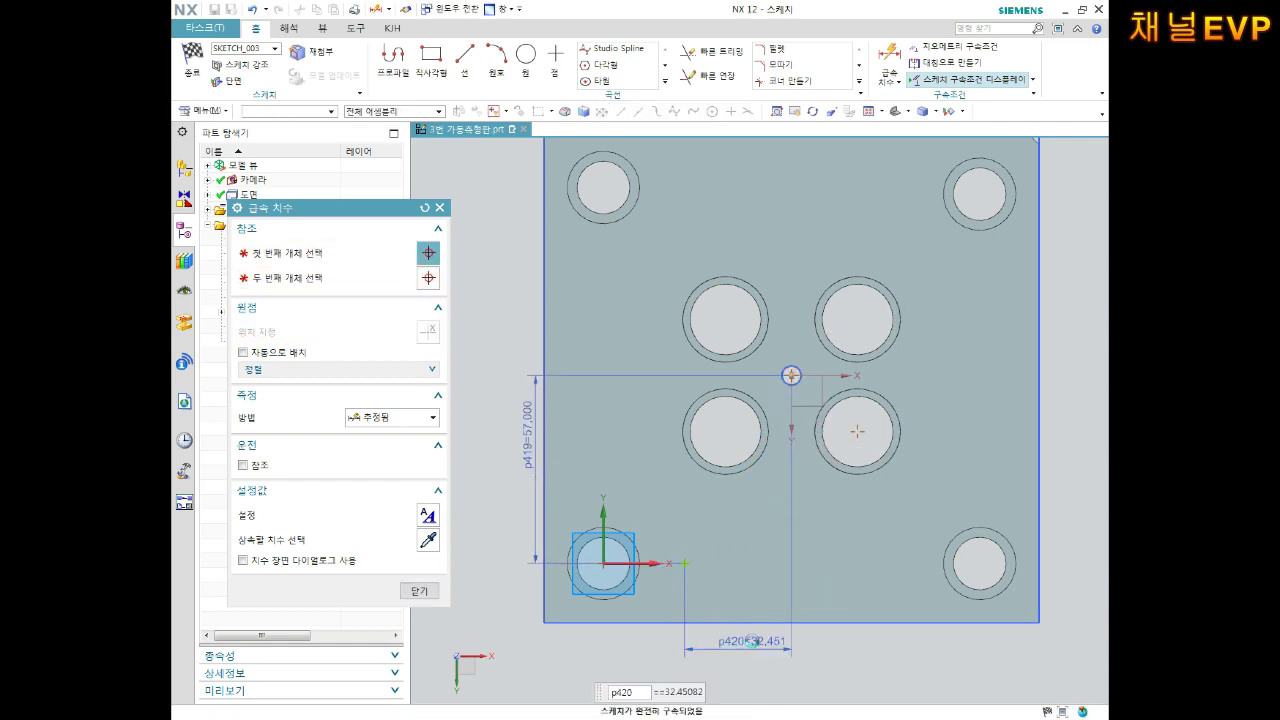
text(58/2)
key(Return)
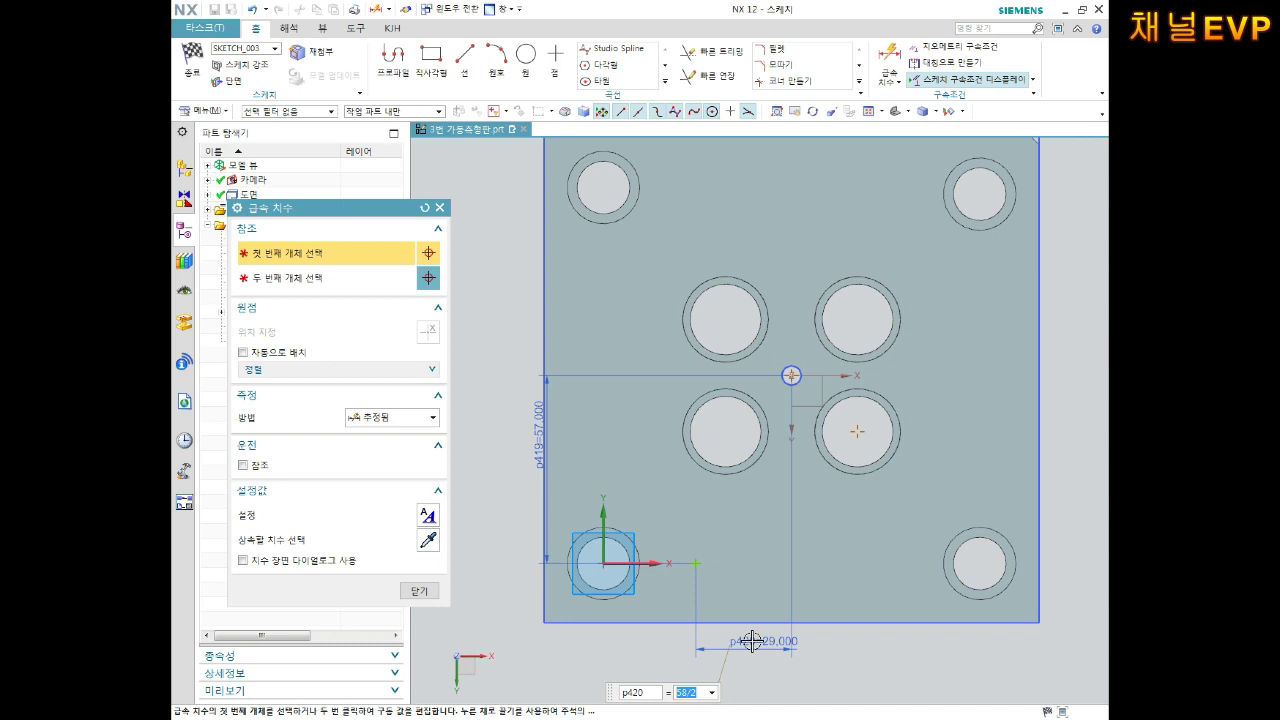
click(419, 590)
click(191, 60)
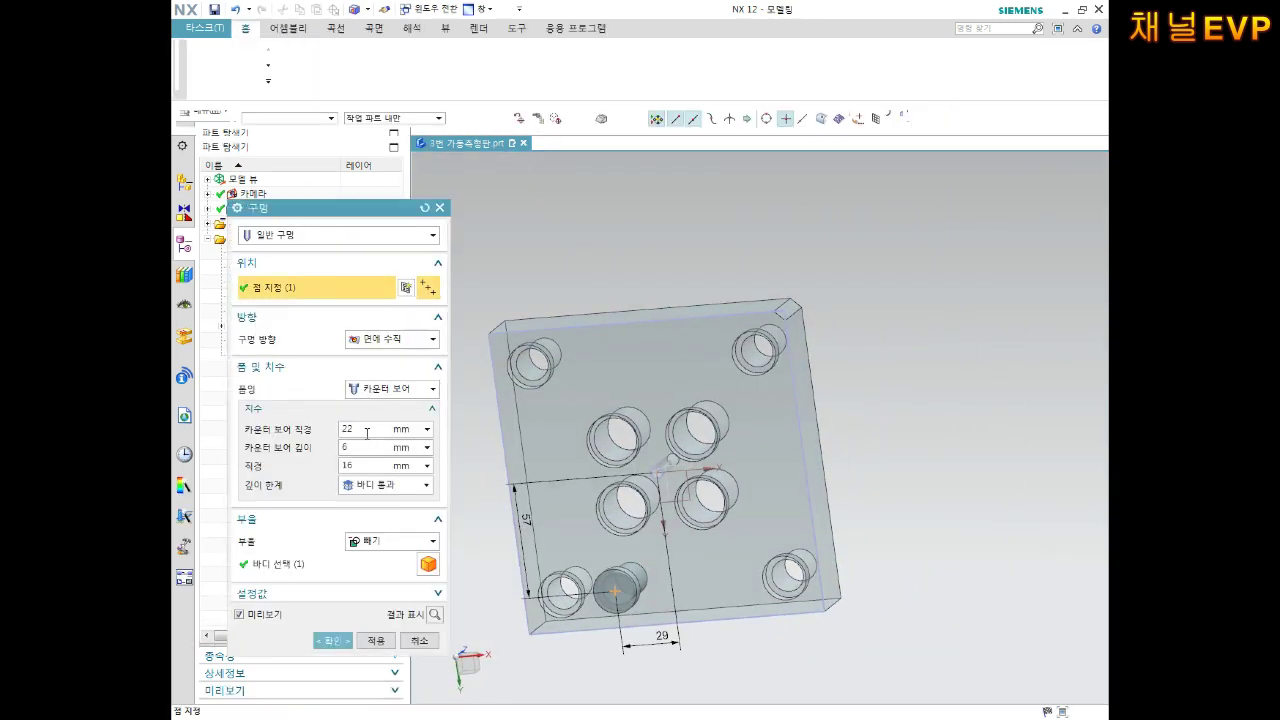
Step: Create the hole with a 13 mm counterbore, 14 mm deep, and a 10 mm hole diameter
double_click(367, 432)
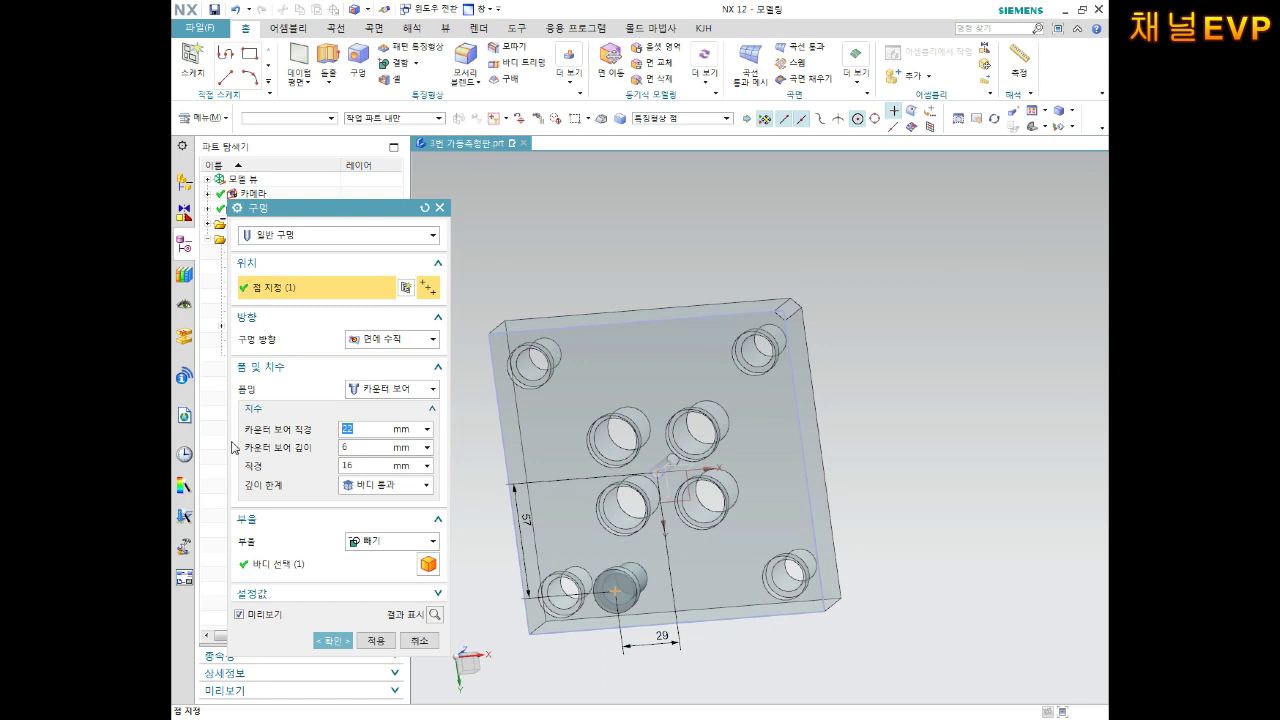
text(13)
key(Tab)
text(4)
key(Tab)
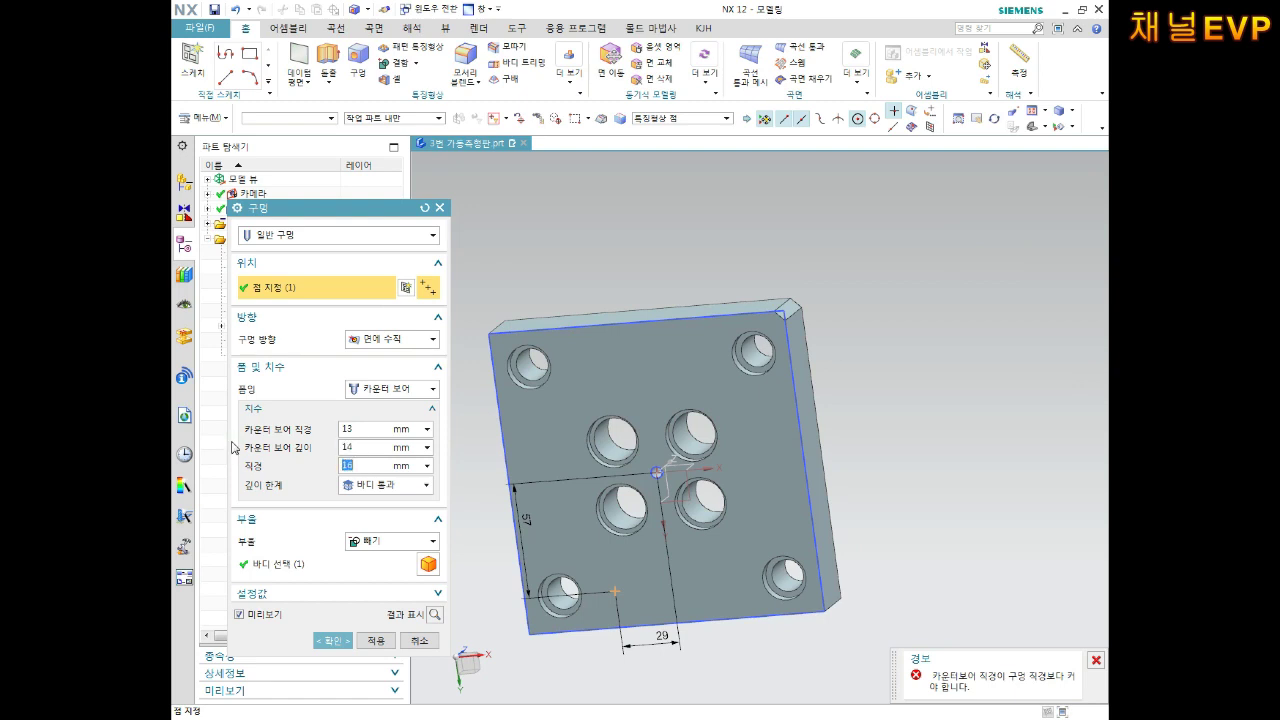
text(10)
key(Return)
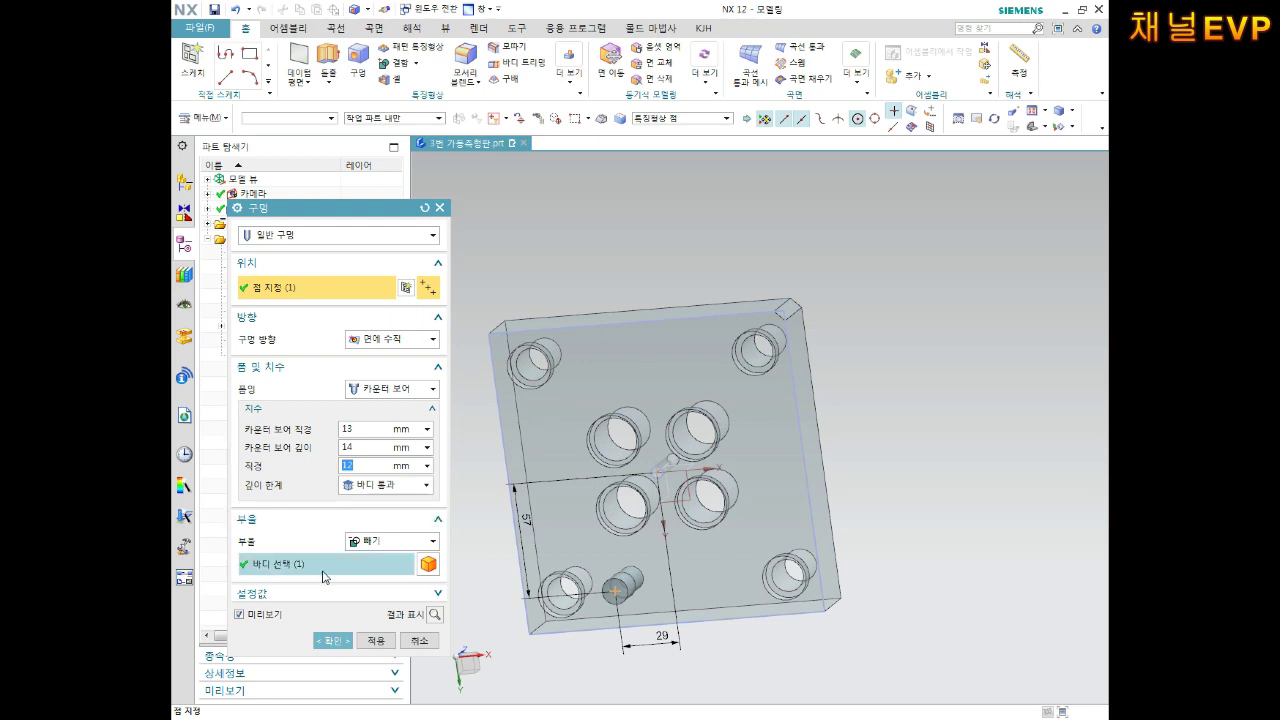
click(325, 643)
scroll(630, 537, up, 3)
scroll(630, 537, up, 2)
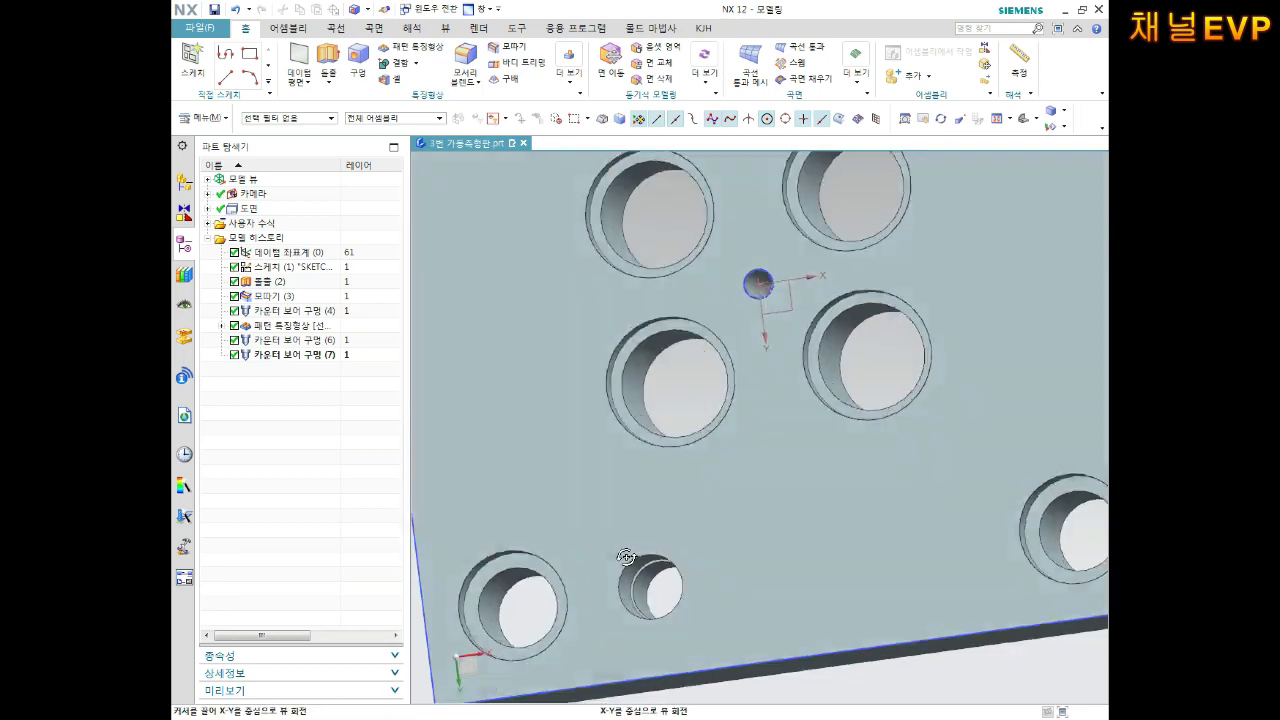
scroll(630, 537, up, 2)
scroll(630, 537, down, 5)
mouse_move(720, 486)
middle_down()
mouse_move(808, 497)
mouse_move(807, 514)
middle_up()
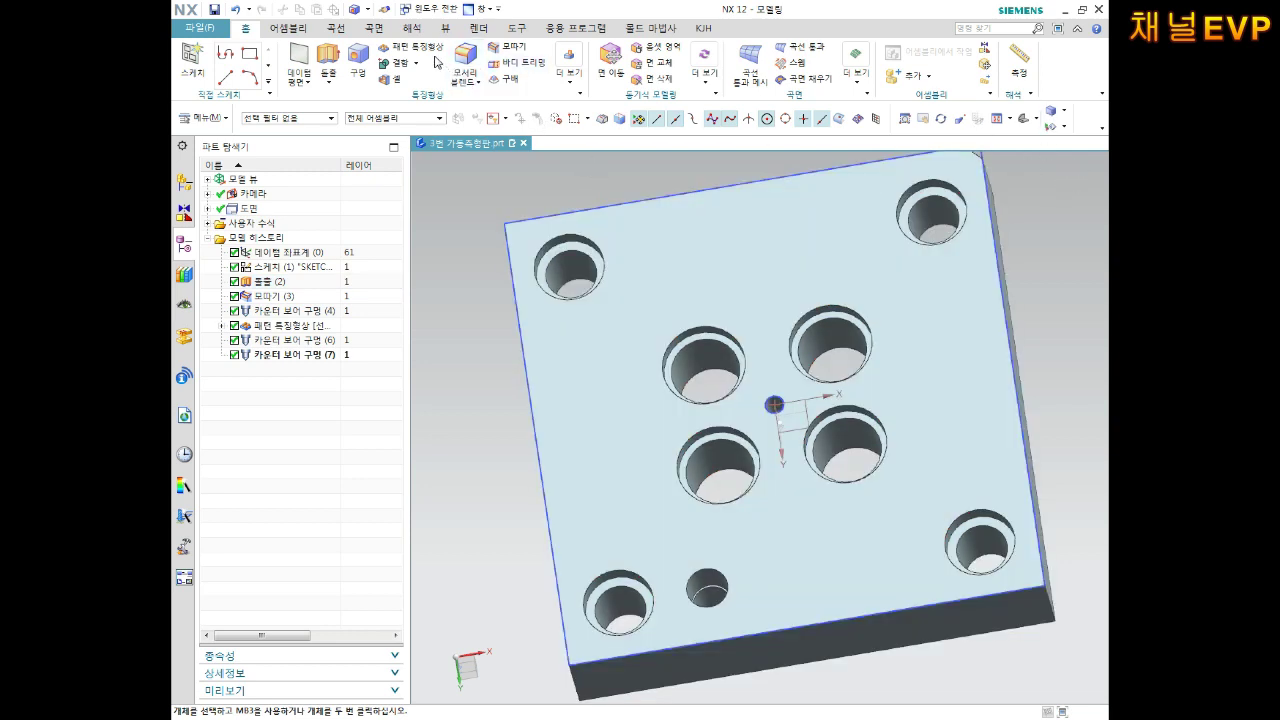
Step: Pattern the new small hole with 58 mm pitch along the plate's bottom edge
click(425, 47)
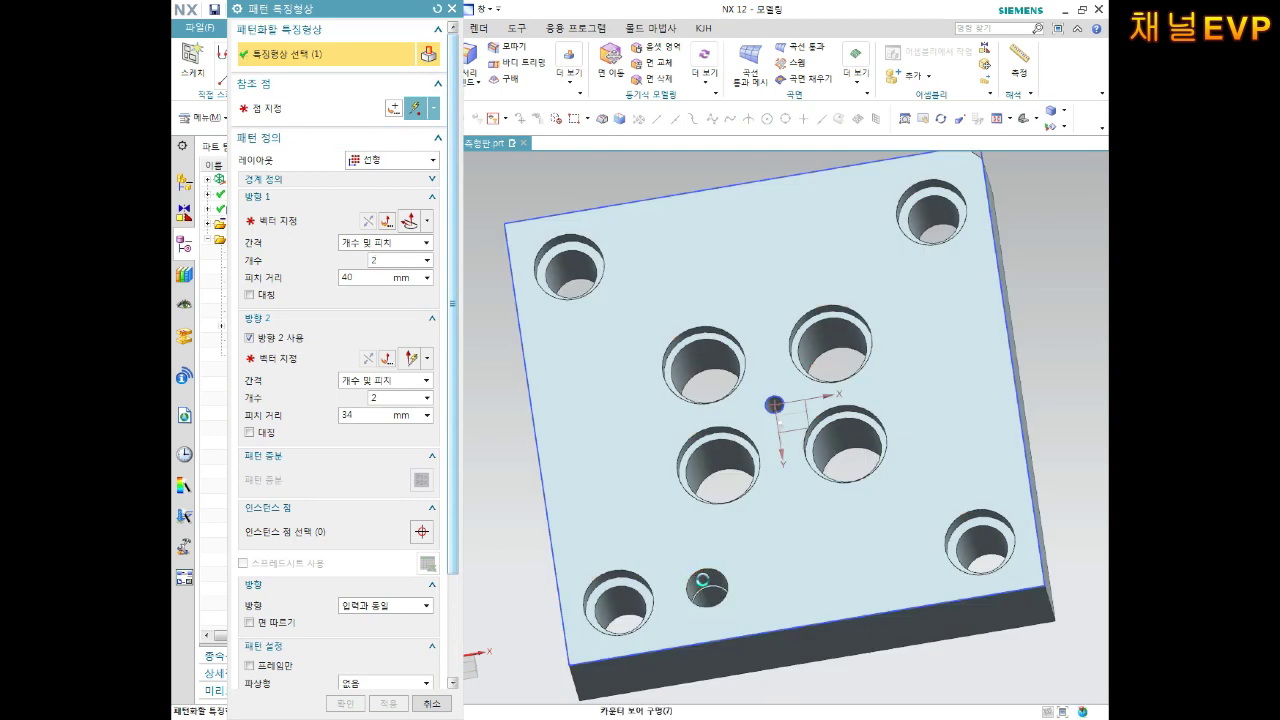
click(703, 583)
click(338, 214)
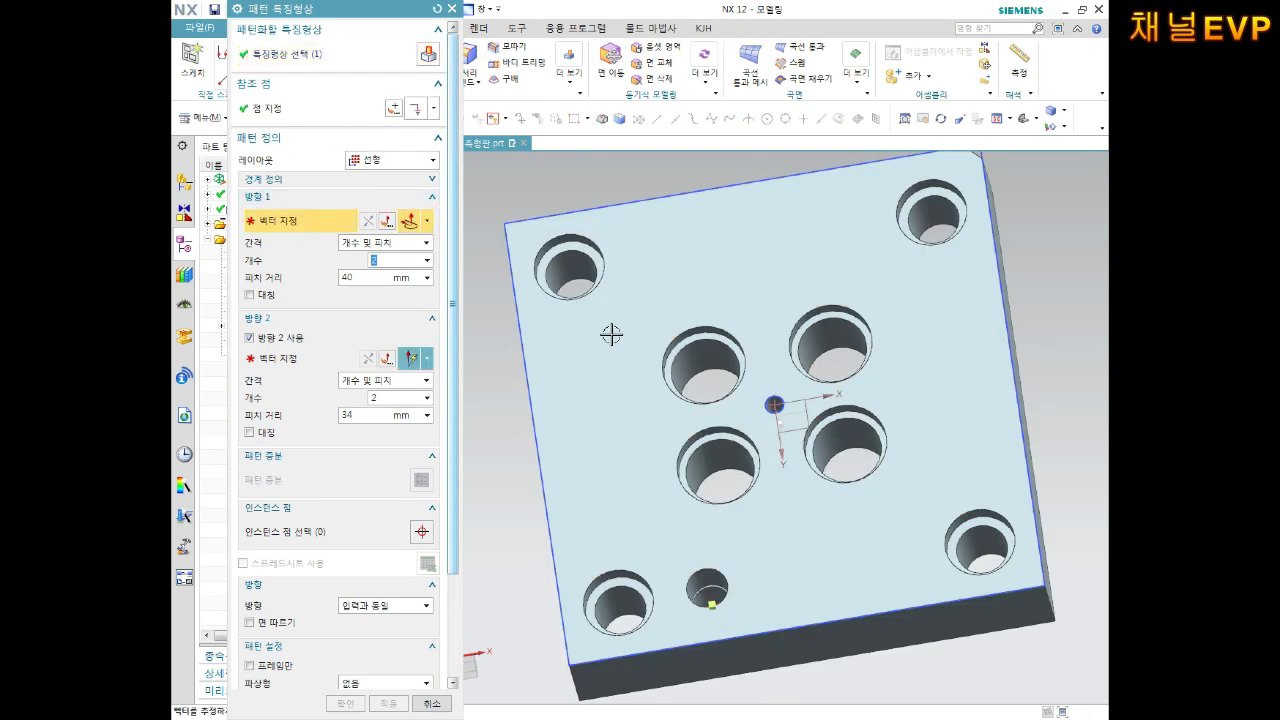
click(822, 616)
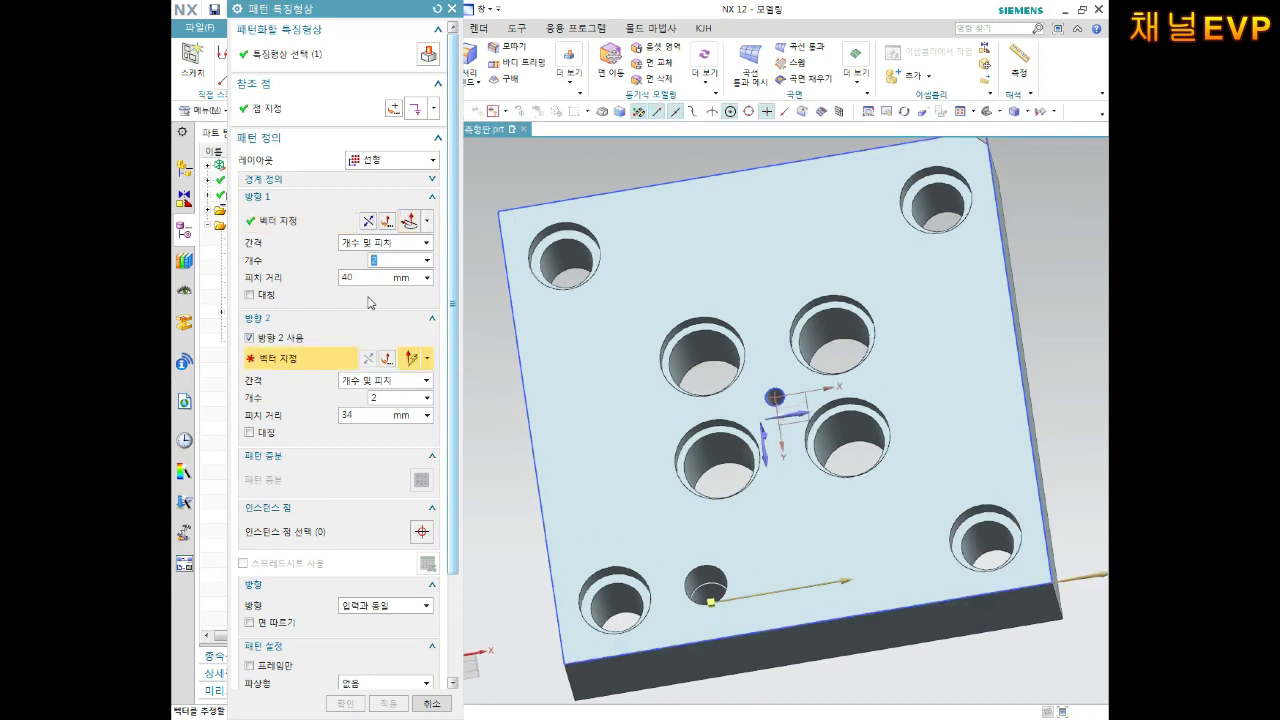
click(368, 274)
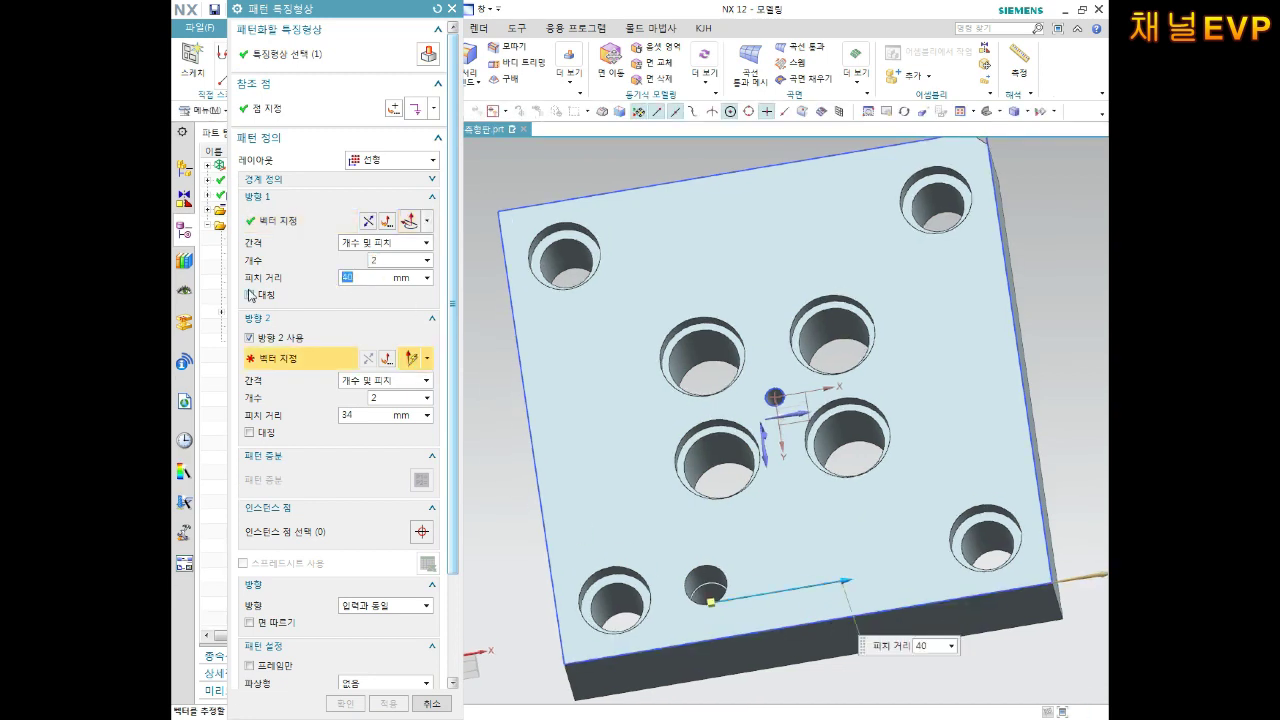
text(58)
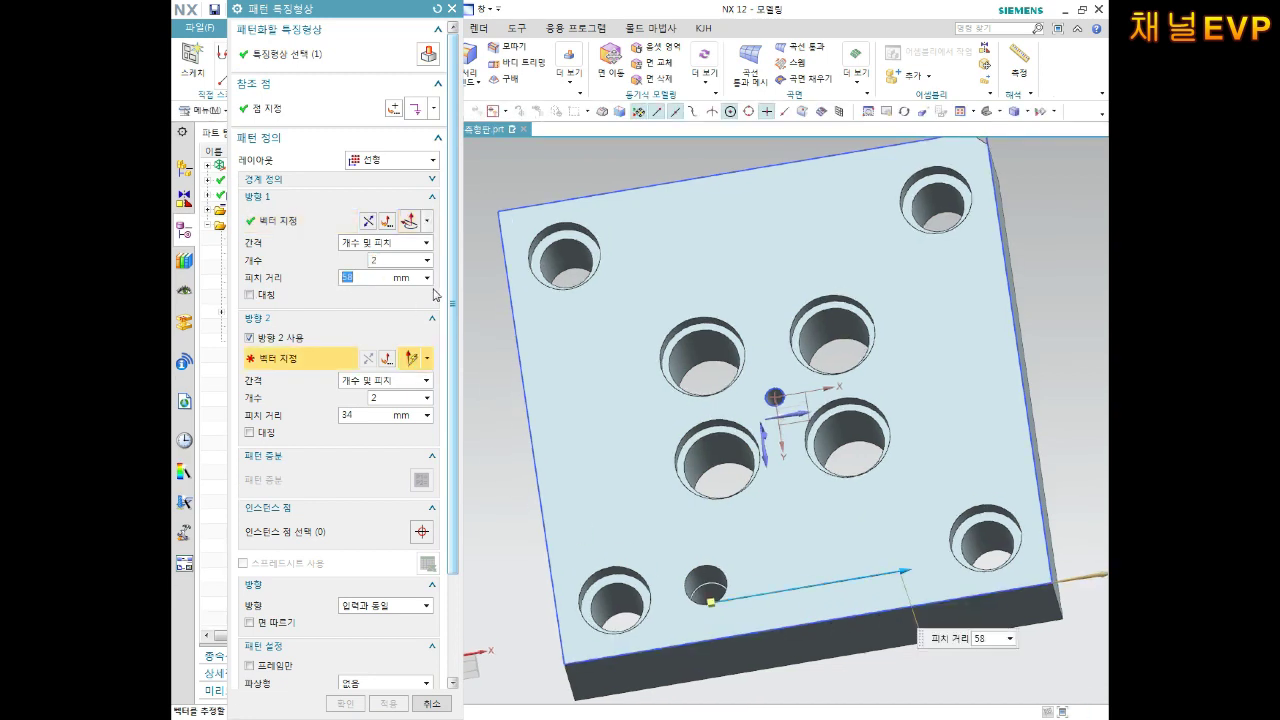
Step: Add a second direction along the left edge at 114 mm pitch and create the pattern
click(536, 461)
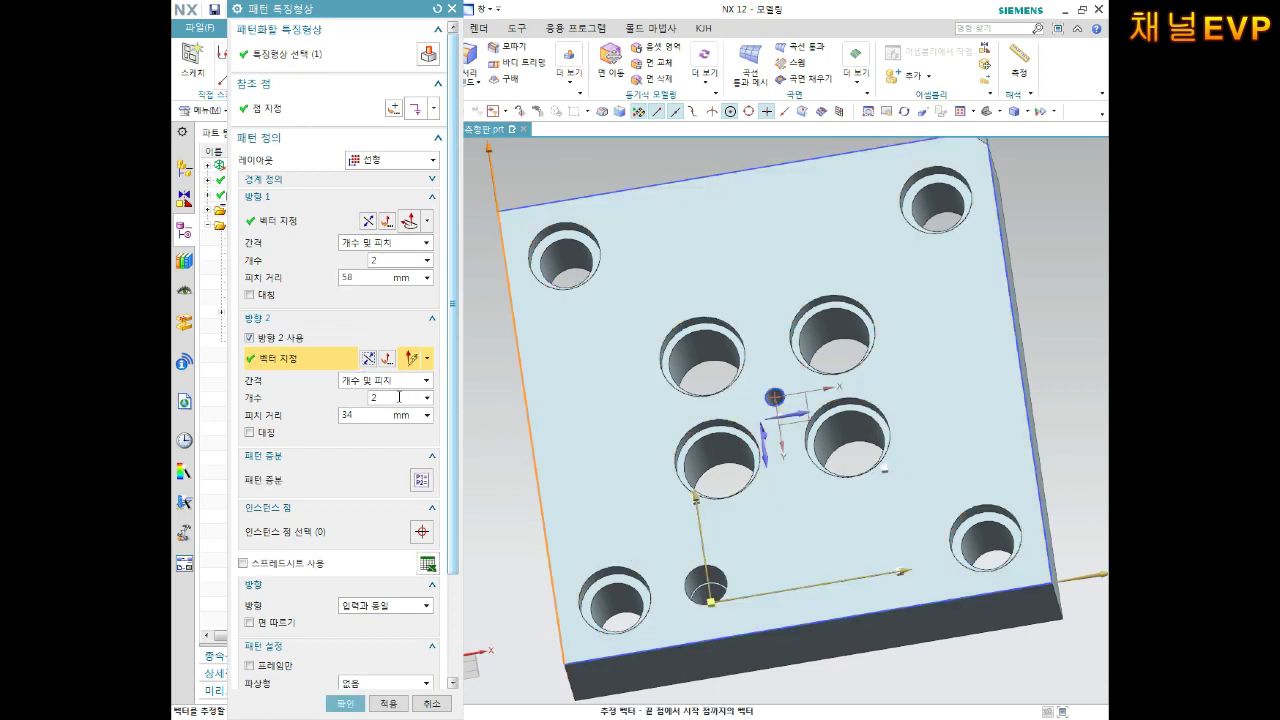
key(Tab)
text(114)
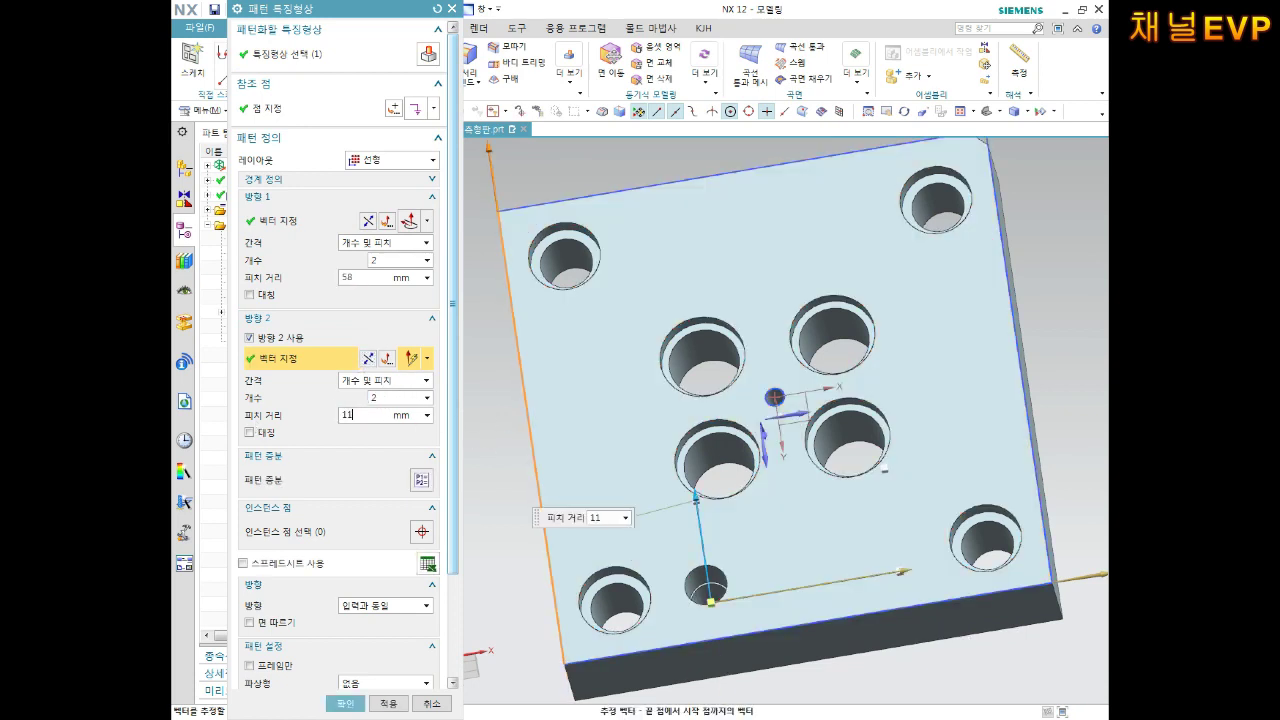
key(Return)
click(345, 702)
scroll(900, 398, down, 2)
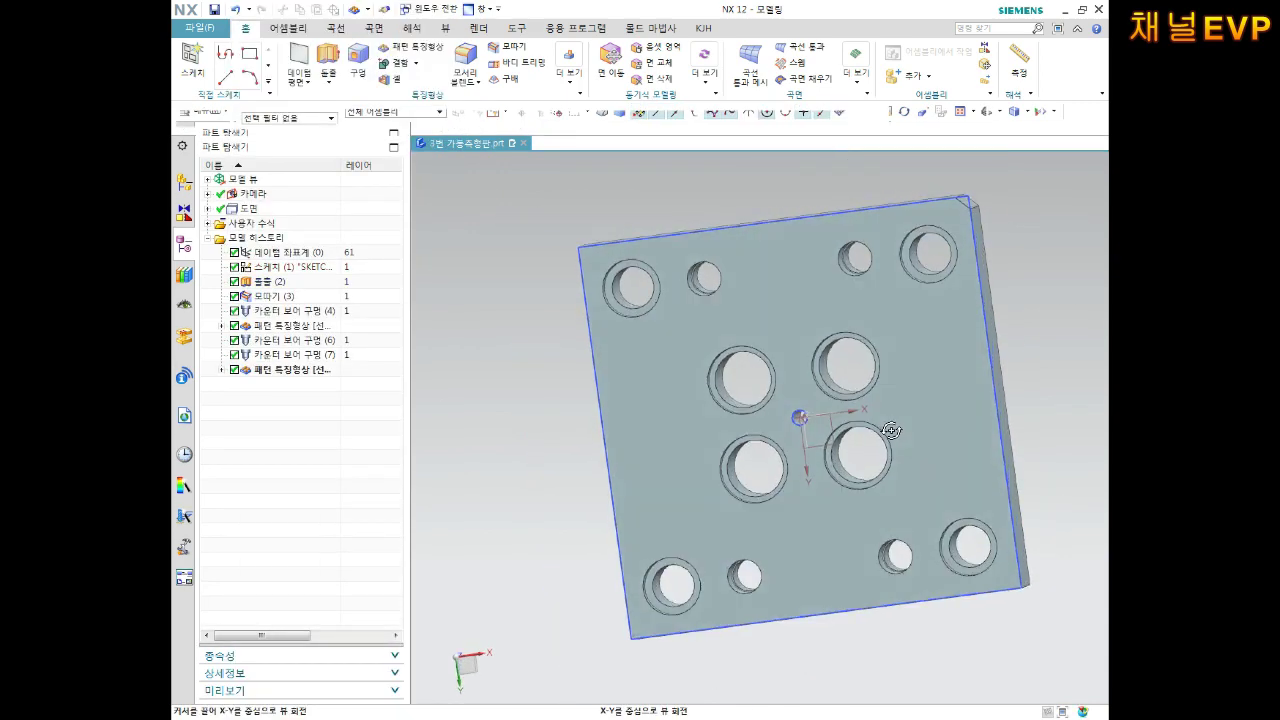
Step: Tilt the plate to show its side and start a new hole sketch on the plate face
click(900, 476)
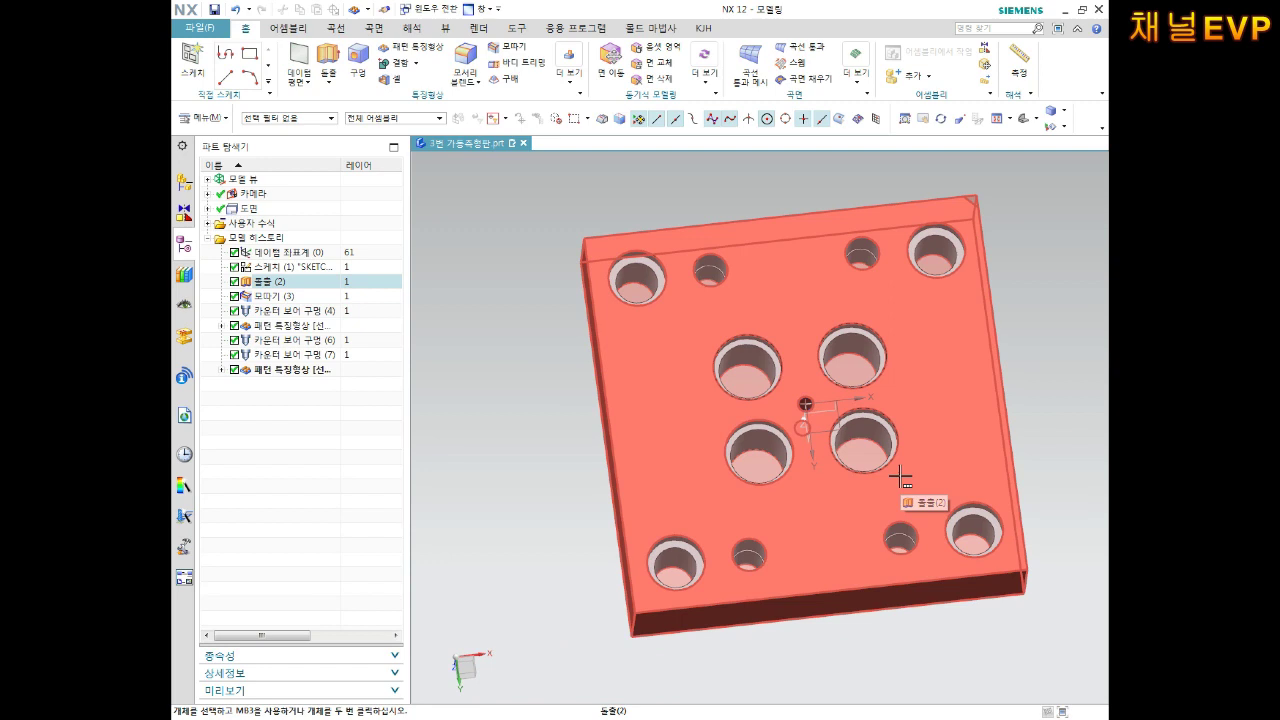
middle_drag(900, 478, 657, 228)
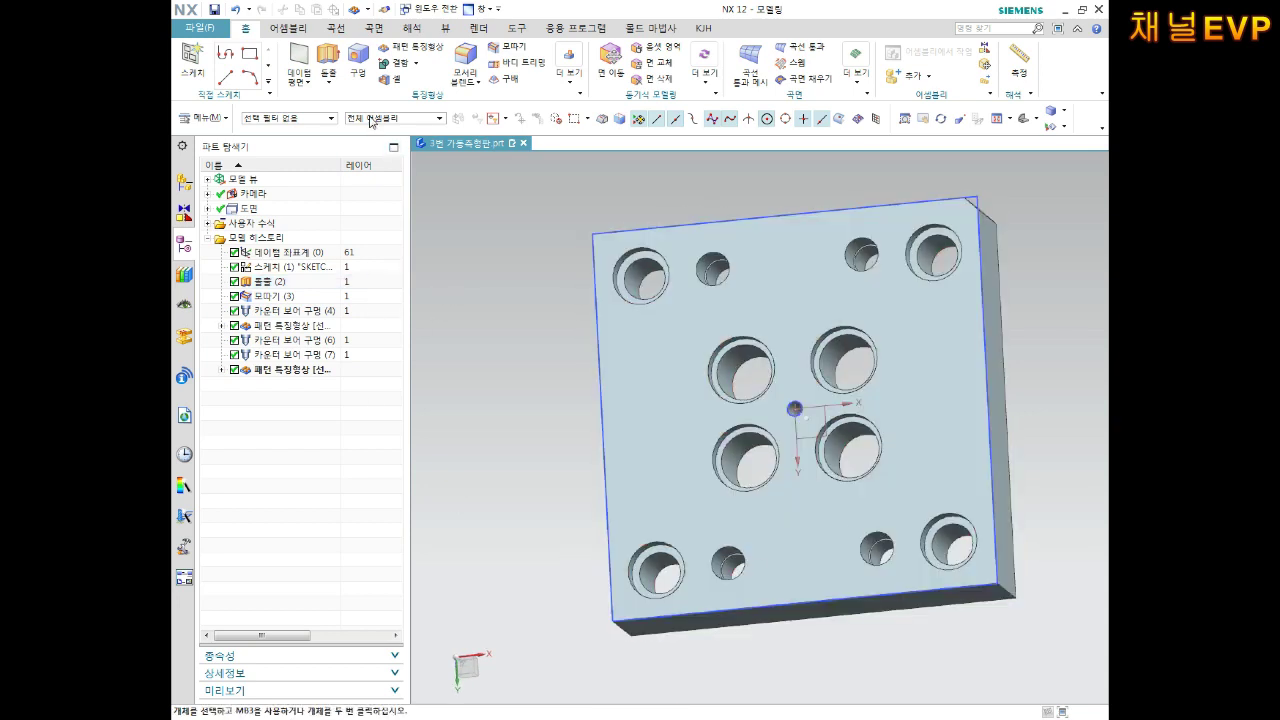
click(358, 62)
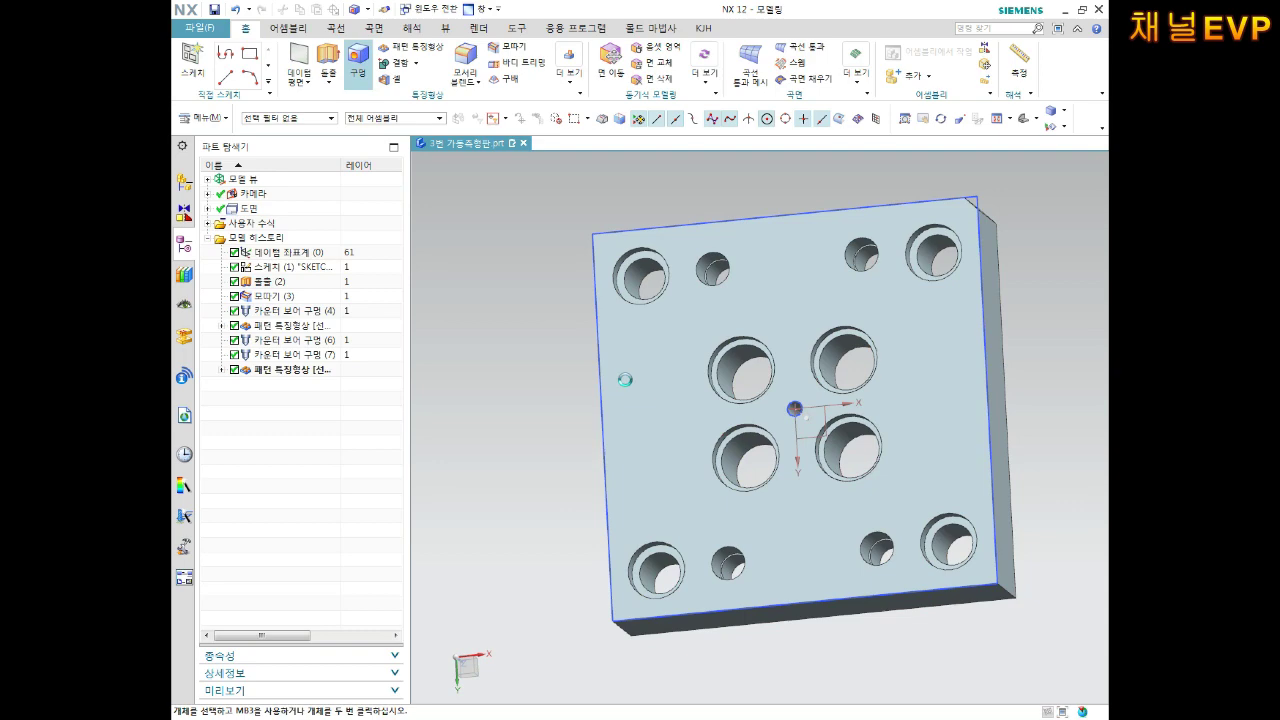
click(652, 550)
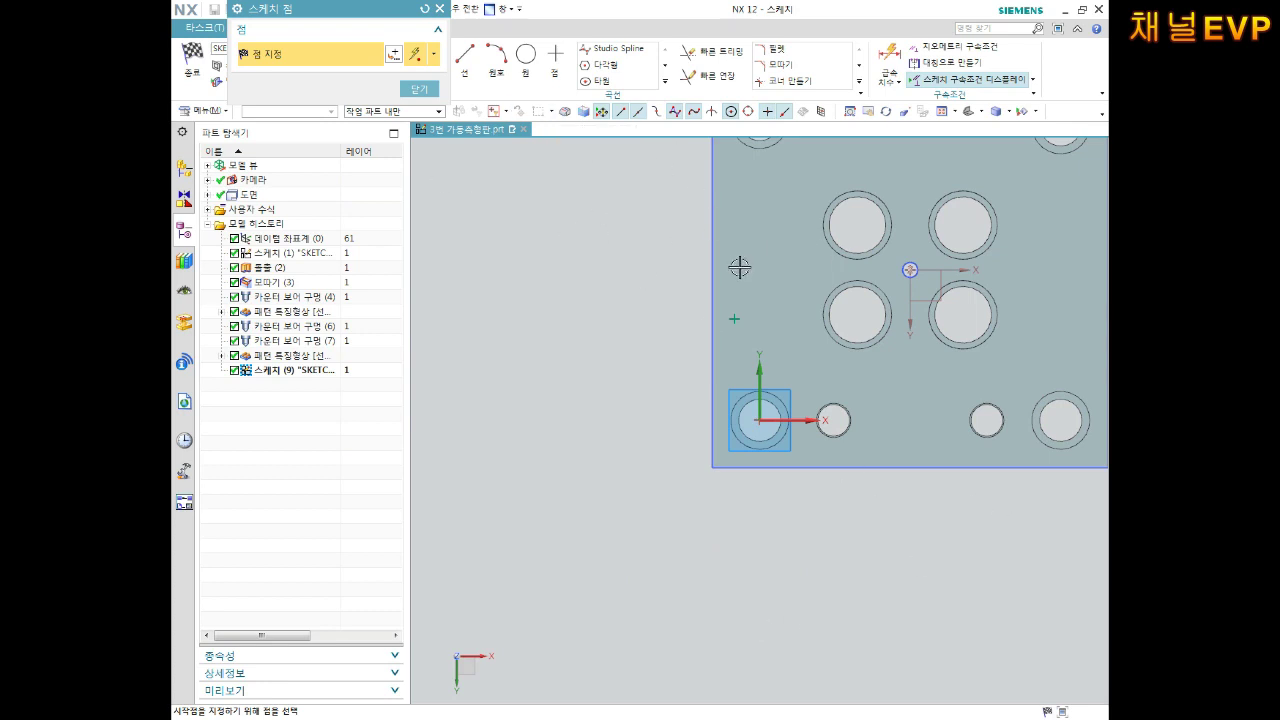
Step: Dimension the new point 60 mm horizontally from the lower-left hole centre
key(Escape)
key(d)
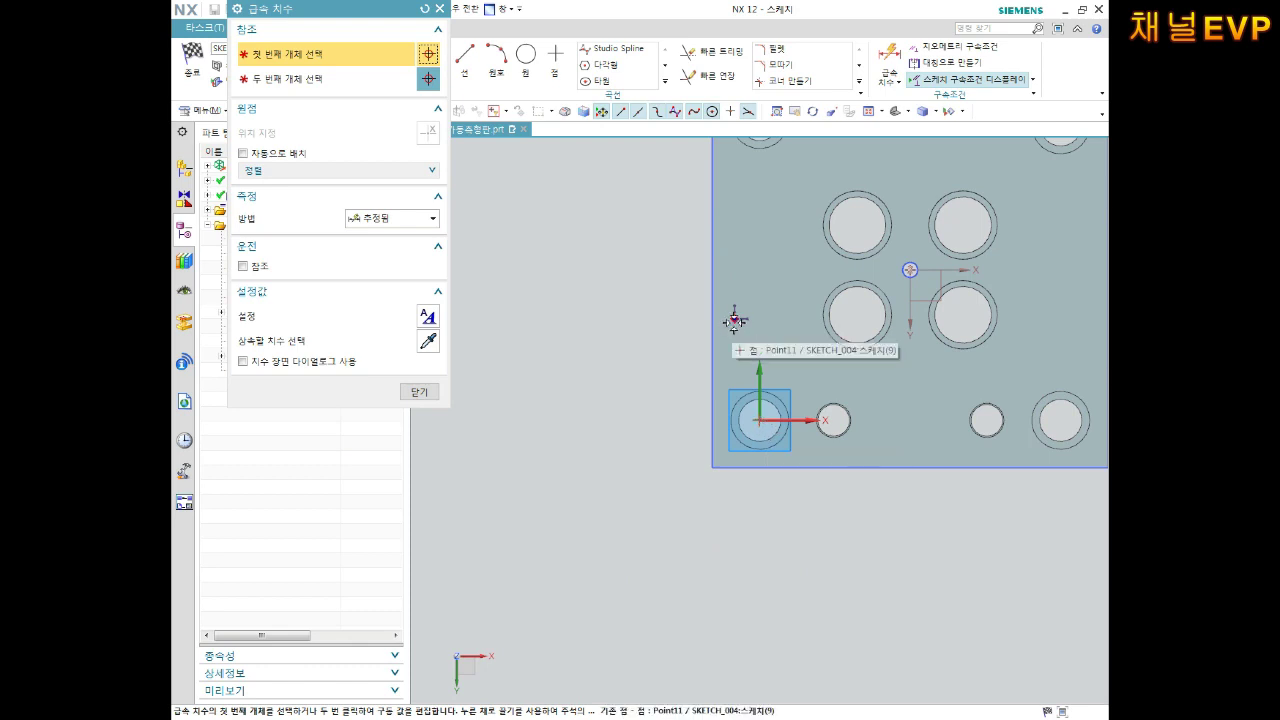
click(733, 320)
click(909, 270)
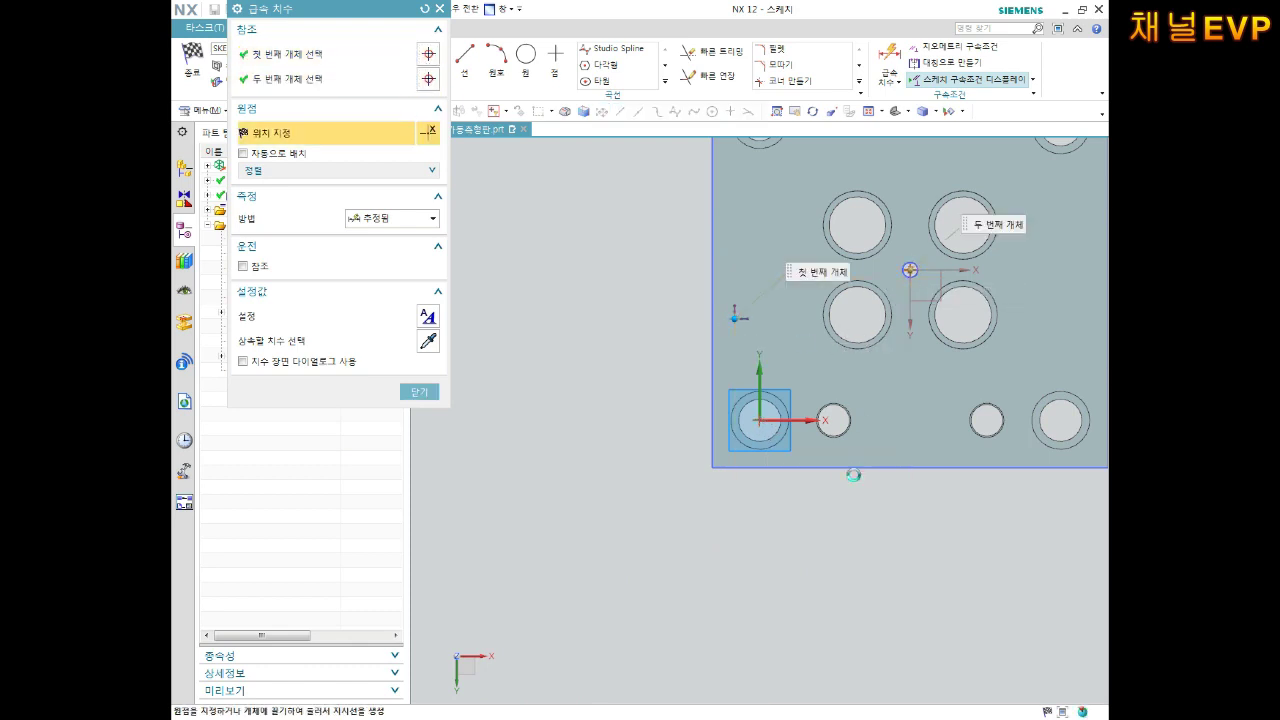
click(926, 488)
text(60)
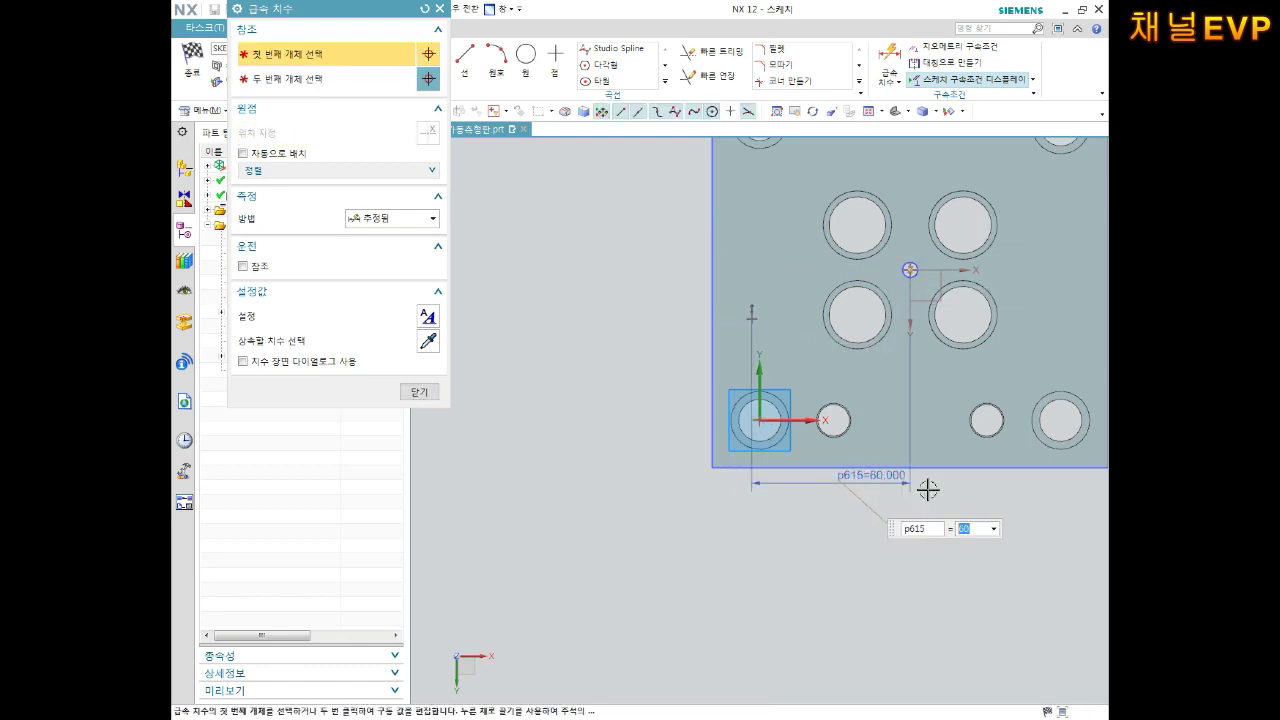
key(Return)
Step: Dimension the point 56/2 vertically from the plate centre and finish the sketch
scroll(677, 380, up, 1)
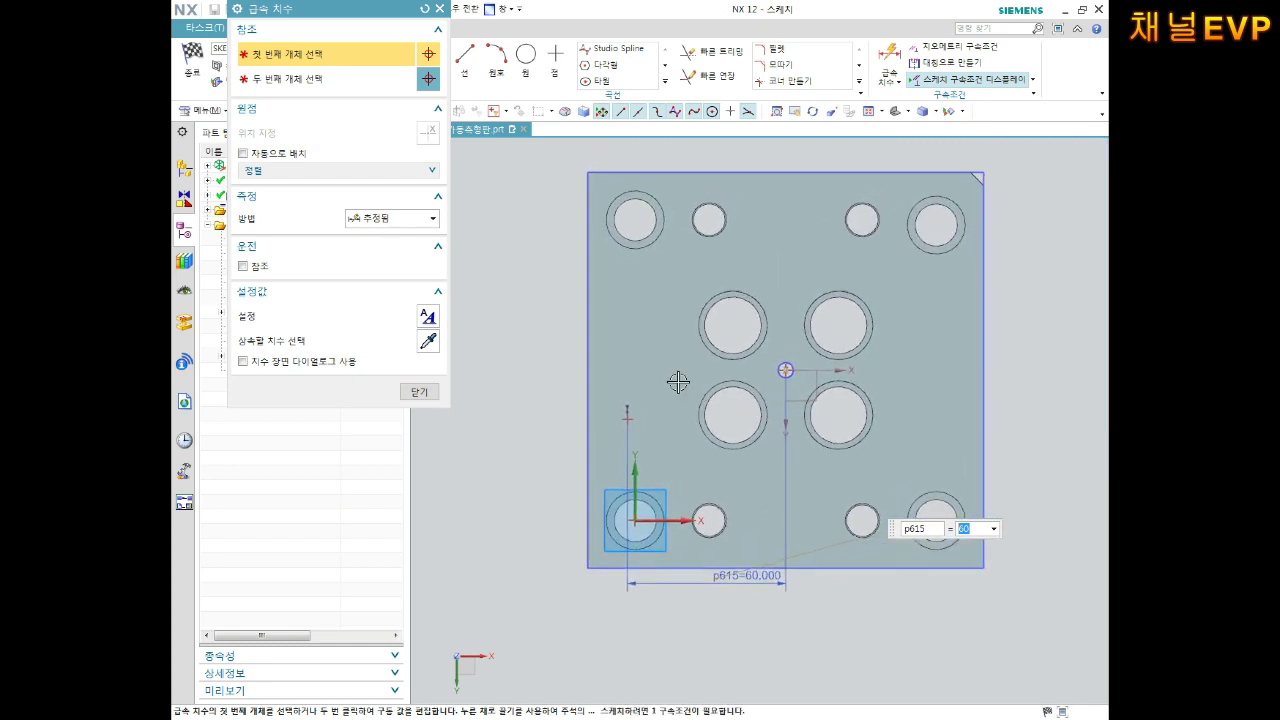
scroll(680, 395, up, 1)
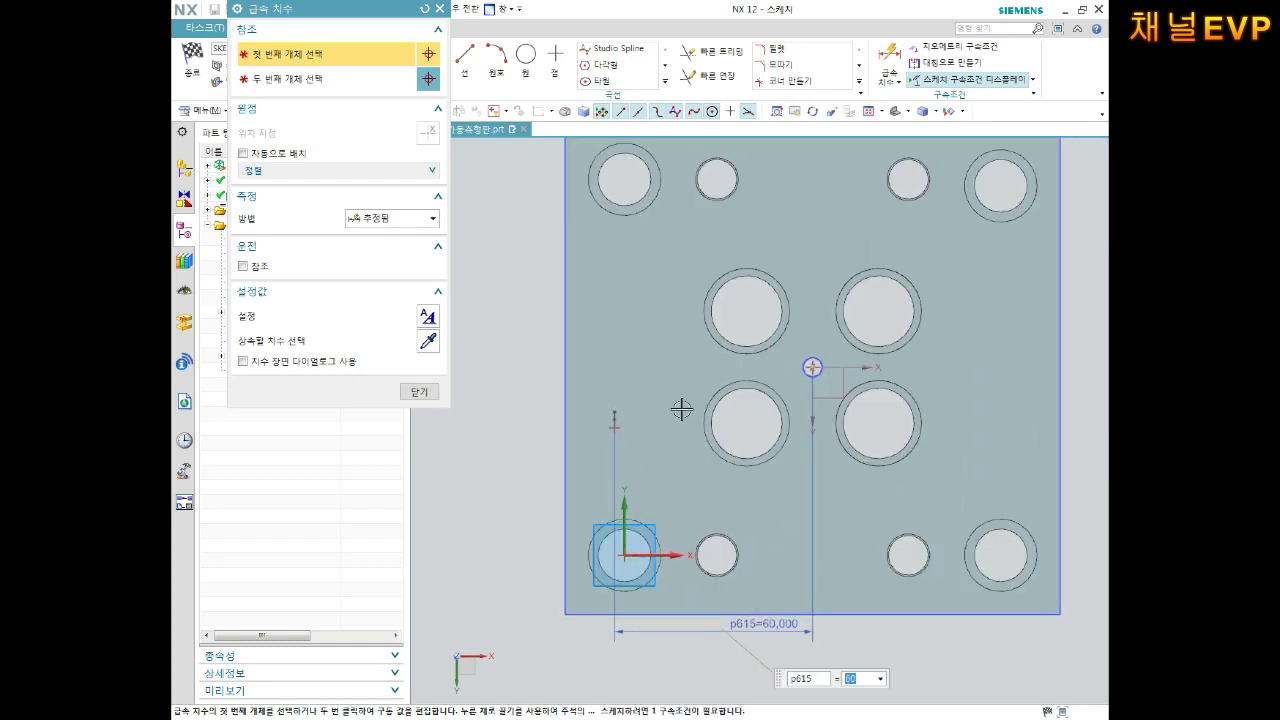
click(812, 366)
click(616, 423)
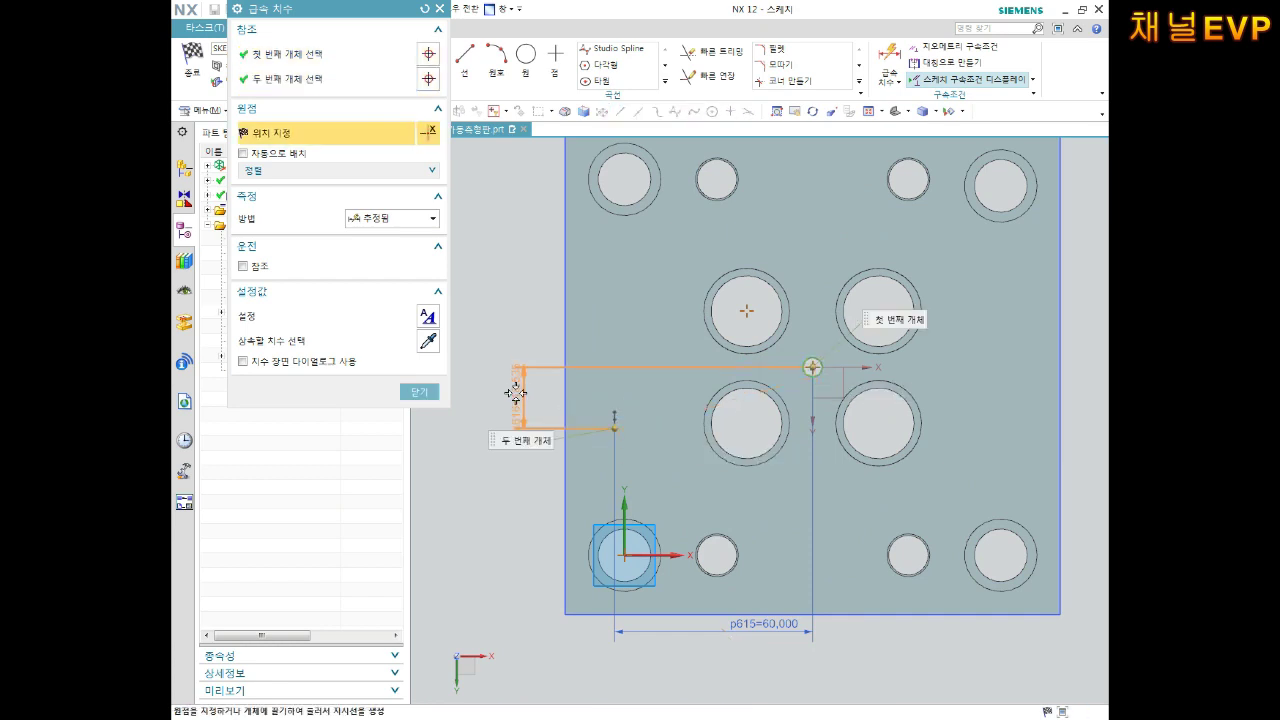
click(548, 408)
text(56/2)
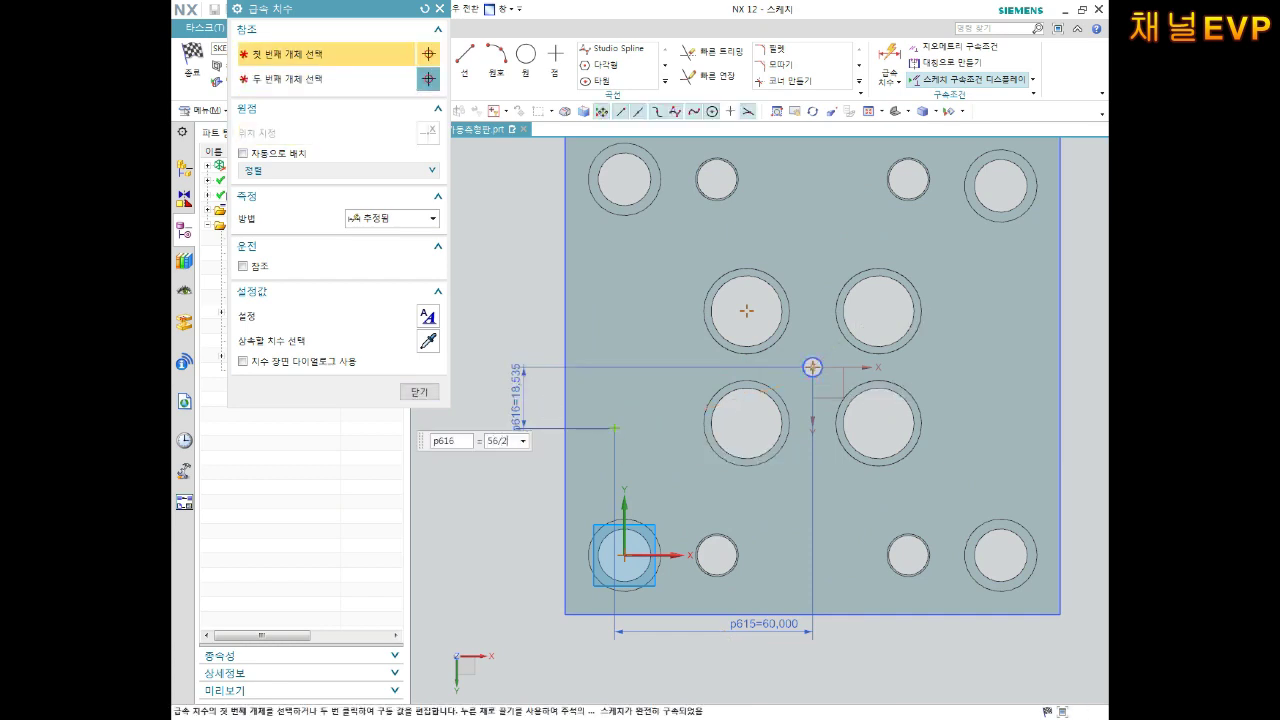
key(Return)
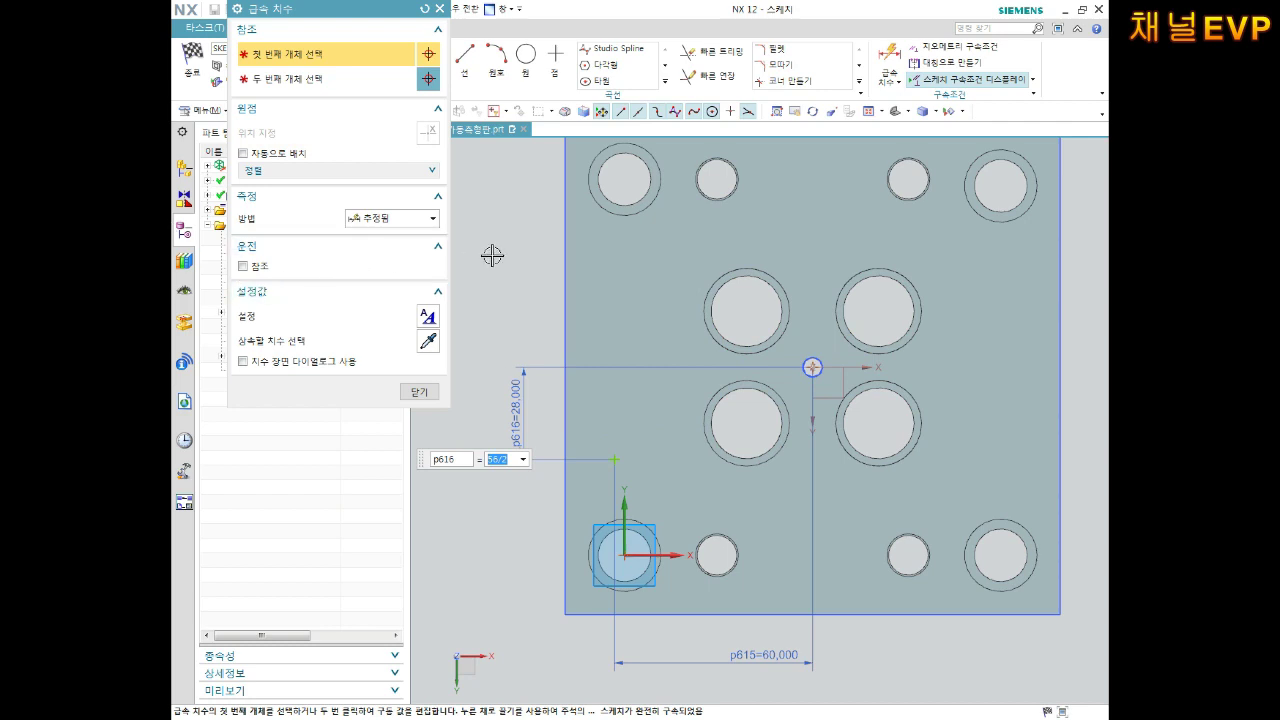
click(419, 392)
click(191, 60)
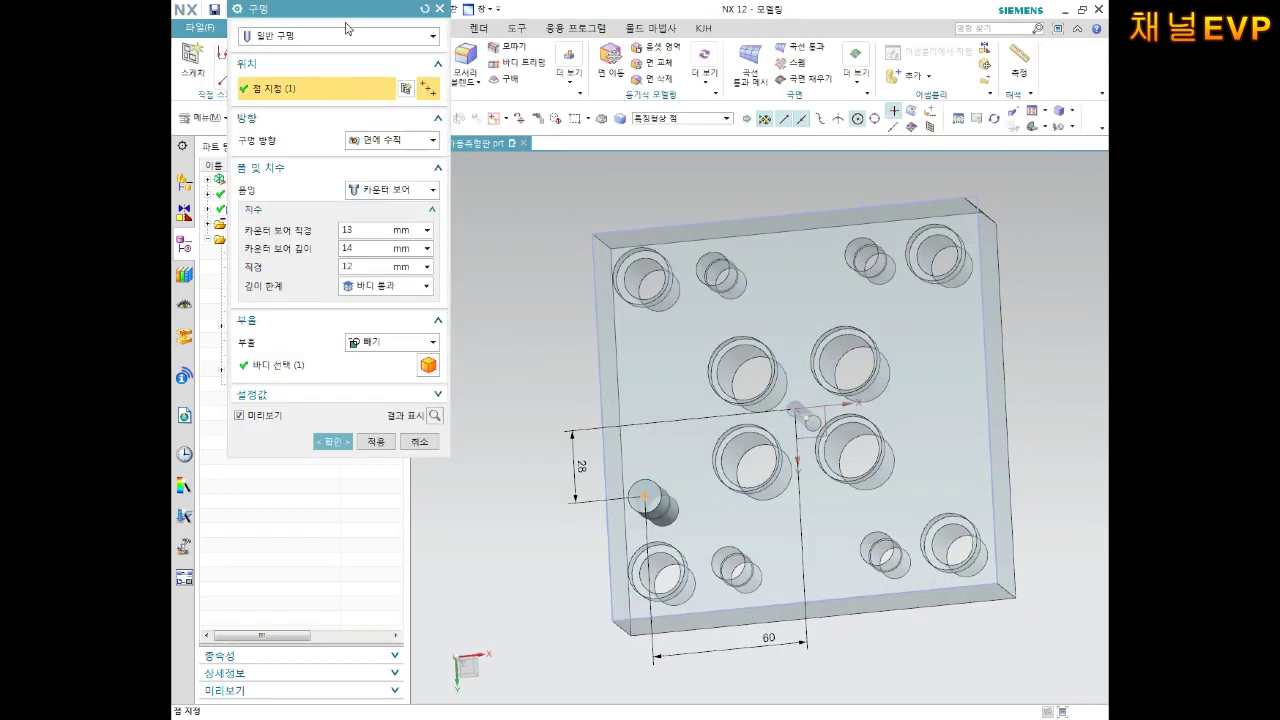
Step: Make it an M10 x 1.5 threaded hole, 20 mm deep with 15 mm thread depth
click(330, 36)
click(300, 97)
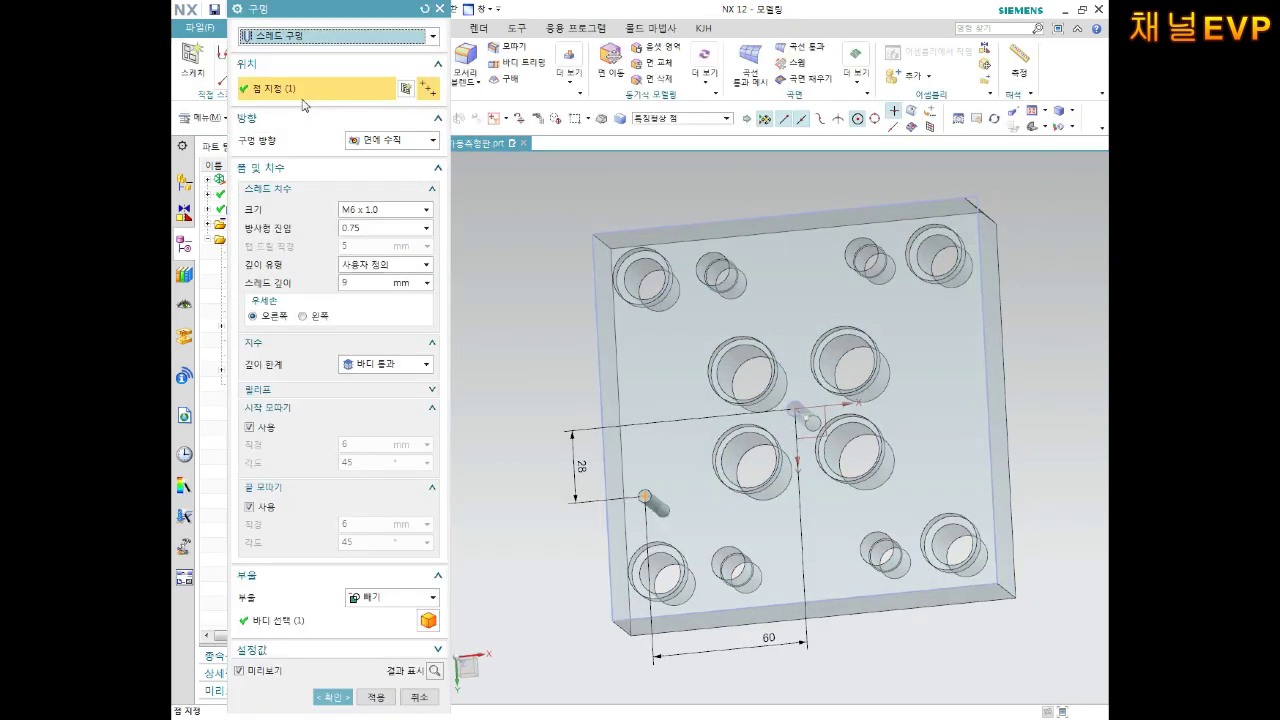
click(412, 210)
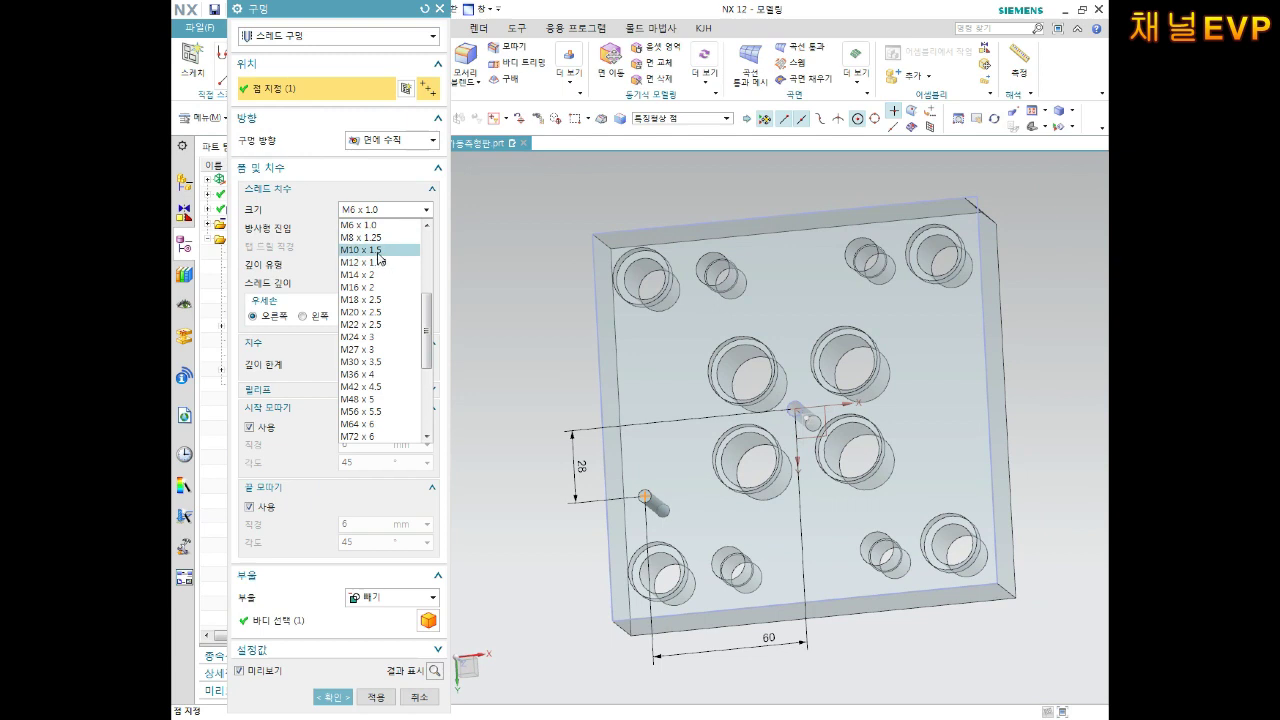
click(416, 248)
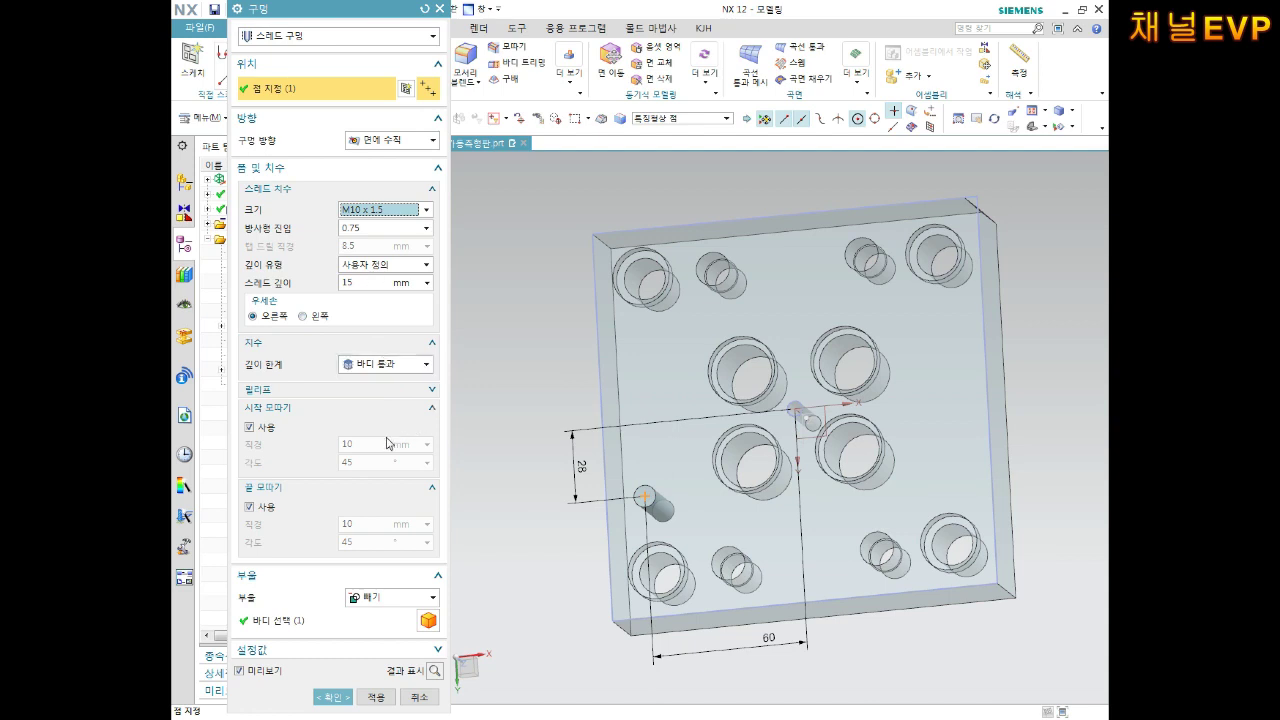
click(348, 374)
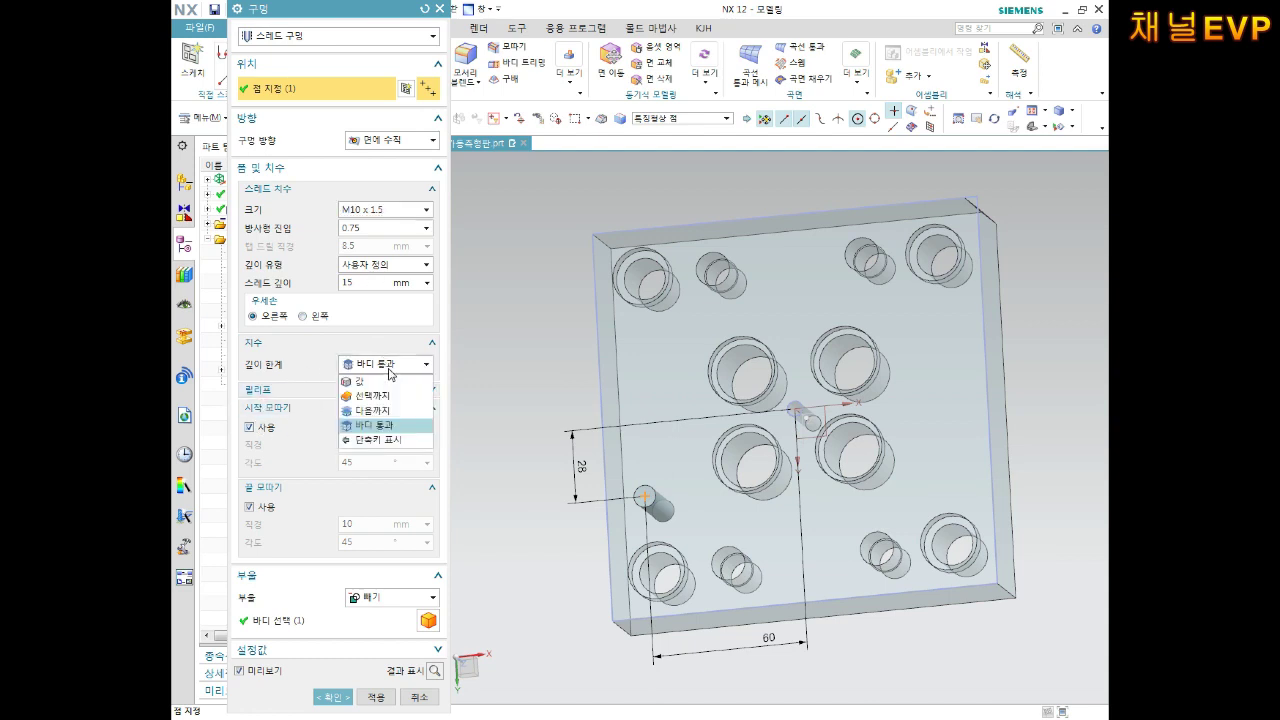
click(372, 389)
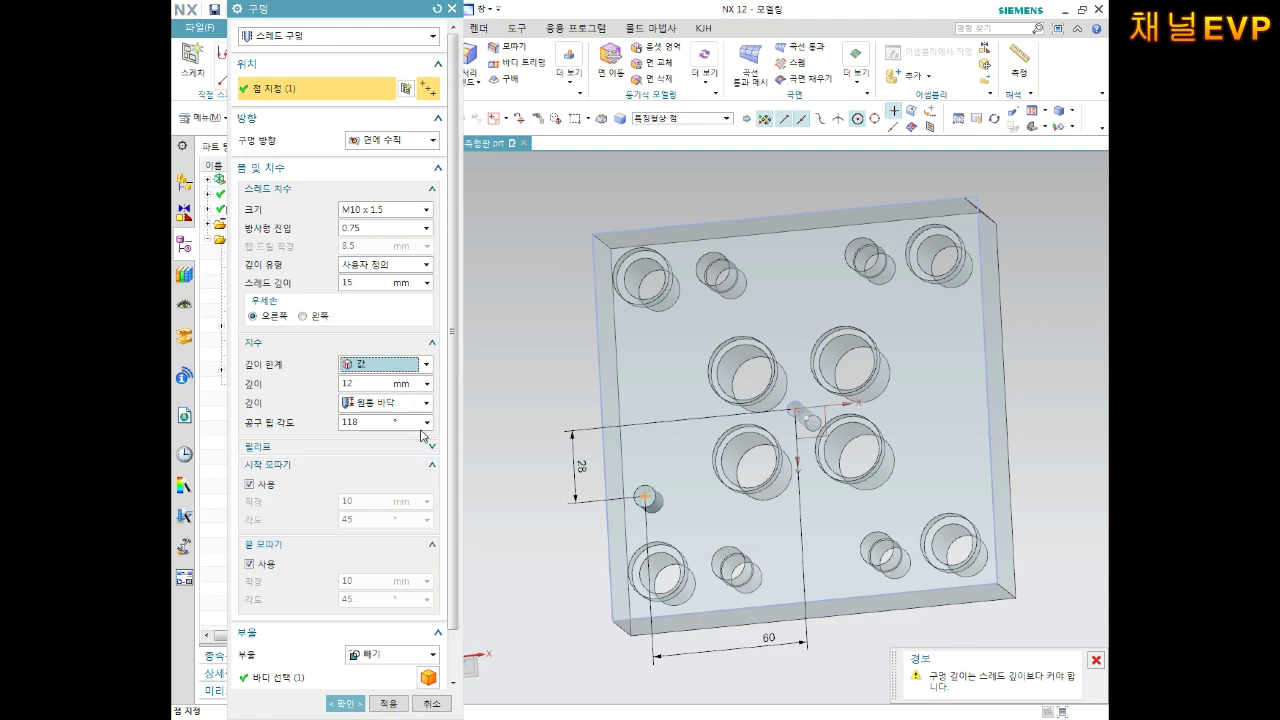
double_click(362, 382)
text(20)
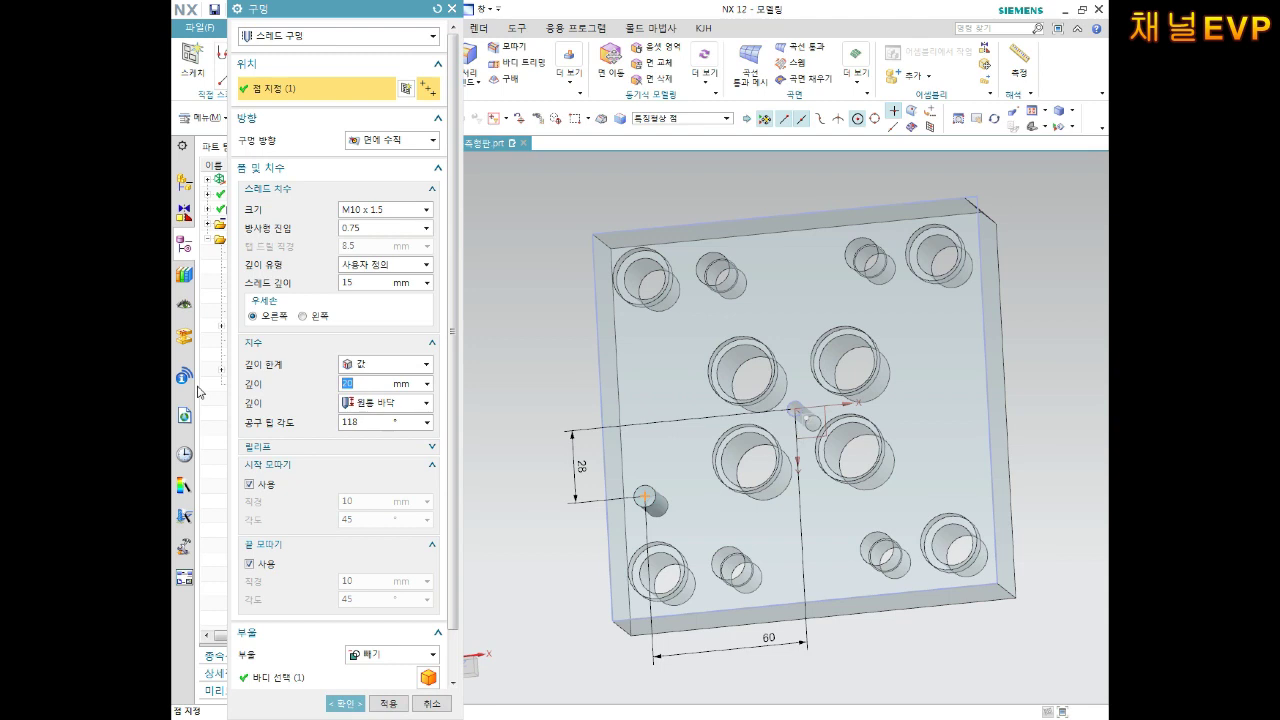
double_click(378, 282)
double_click(365, 381)
click(345, 703)
mouse_move(695, 453)
middle_down()
mouse_move(702, 429)
mouse_move(768, 404)
middle_up()
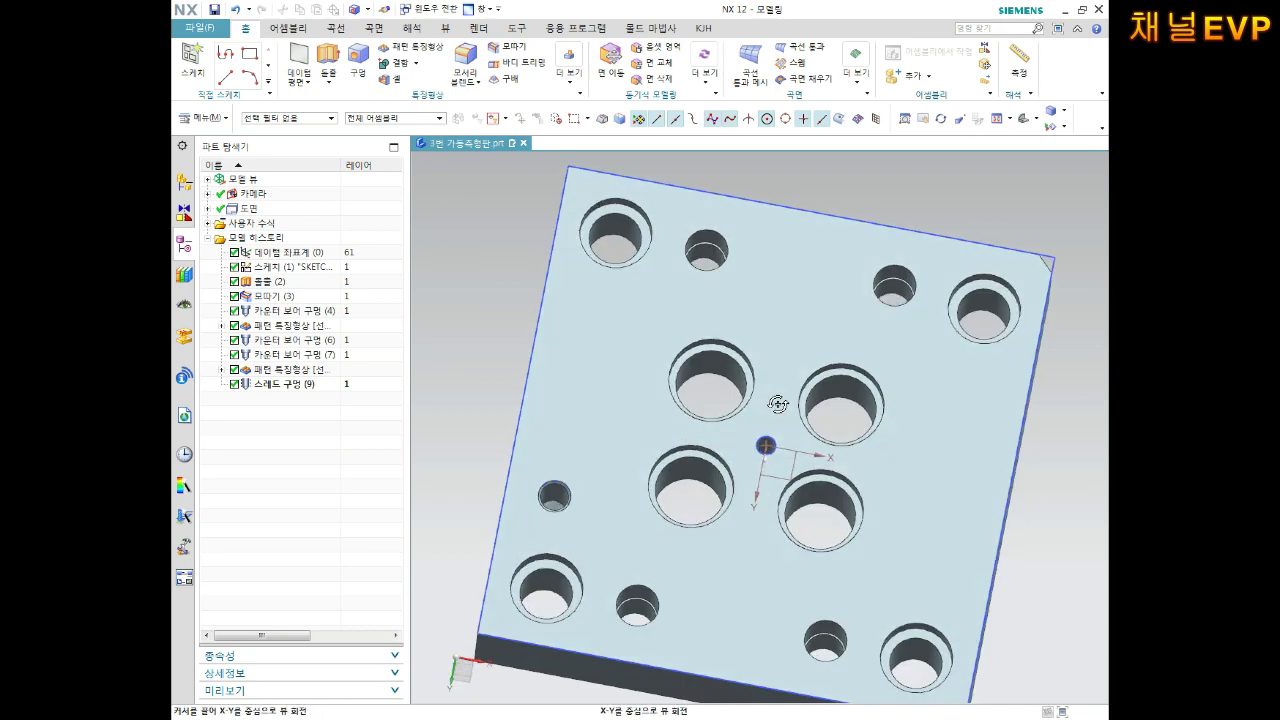
Step: Pattern the threaded hole with 120 mm spacing along a plate edge
scroll(820, 409, down, 1)
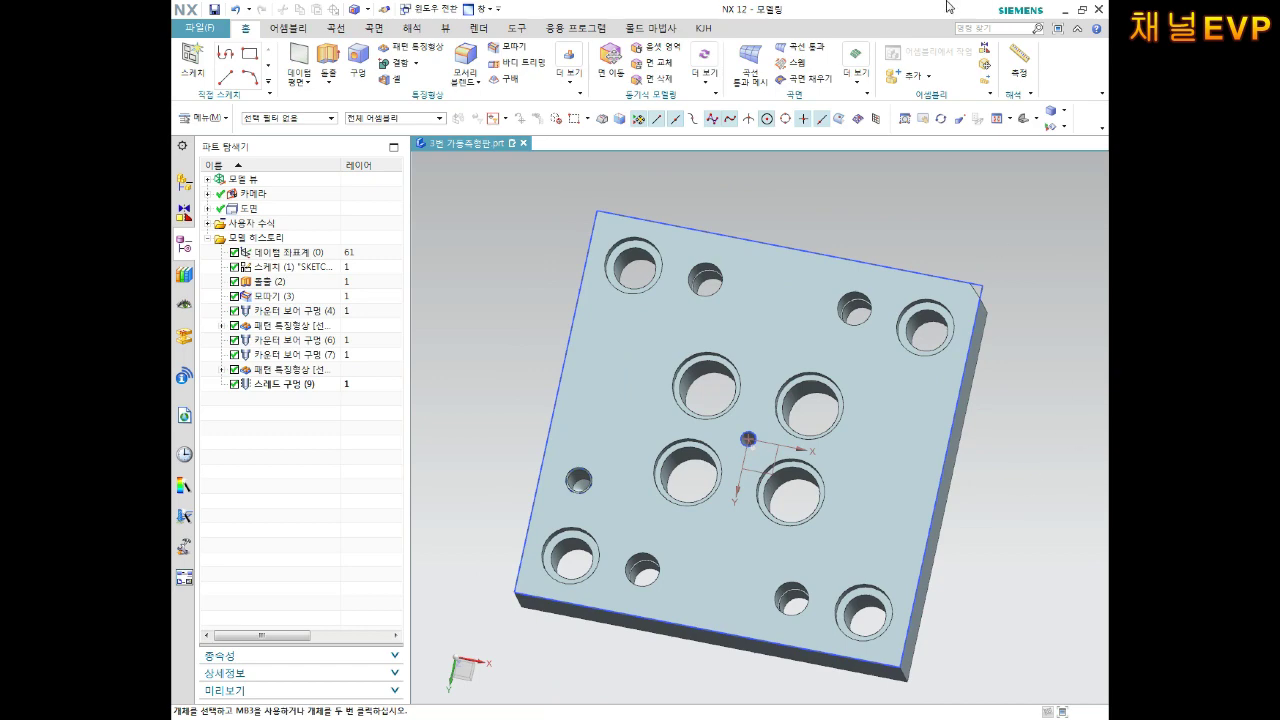
click(430, 48)
scroll(624, 557, down, 3)
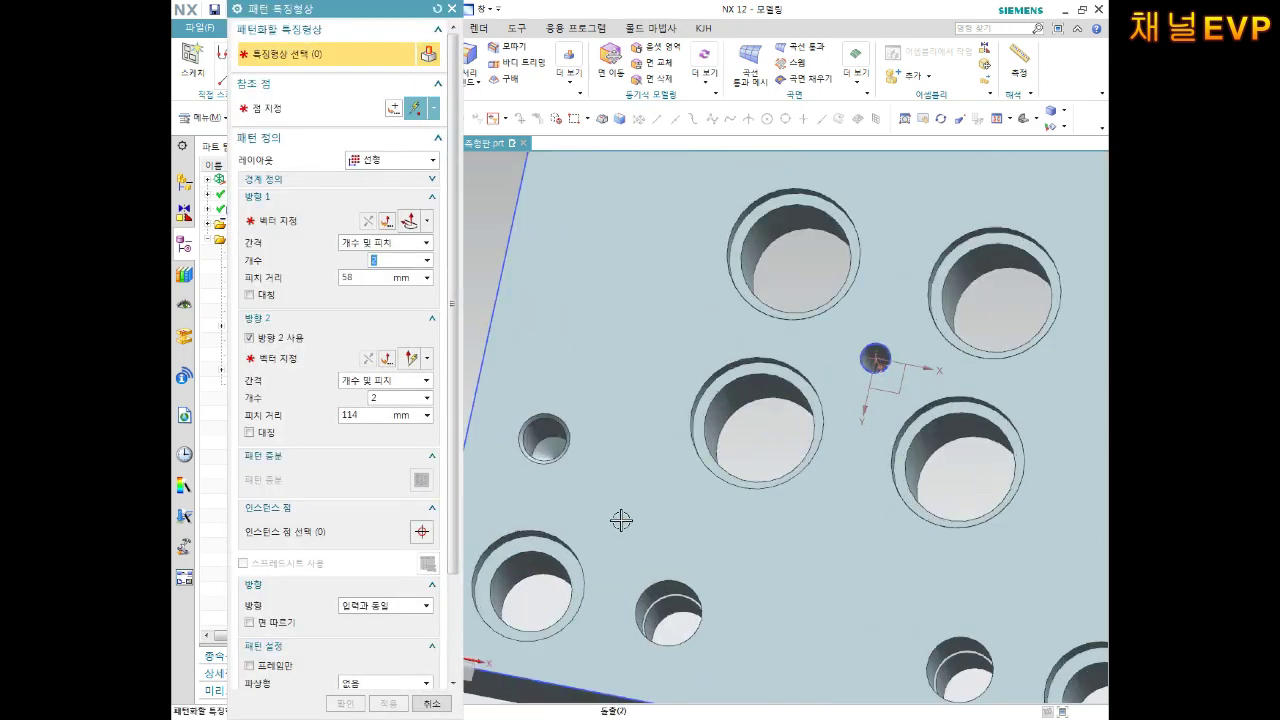
scroll(636, 480, up, 2)
scroll(539, 454, down, 2)
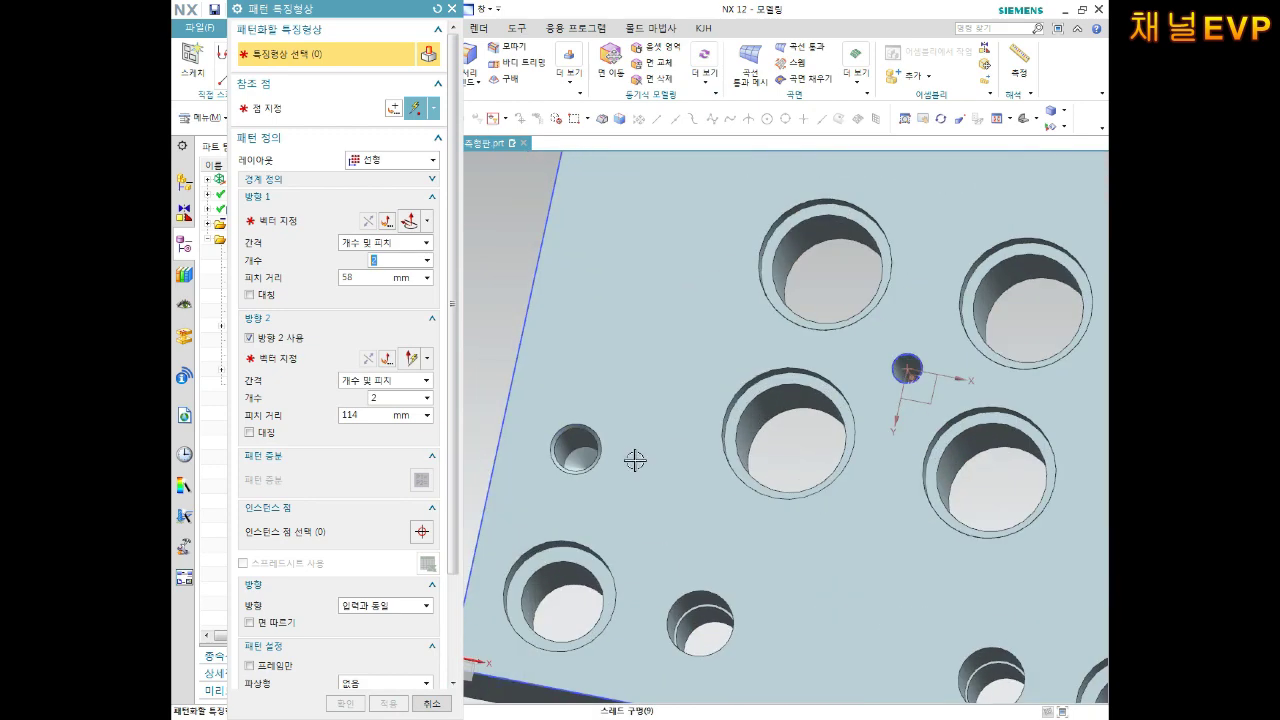
click(578, 436)
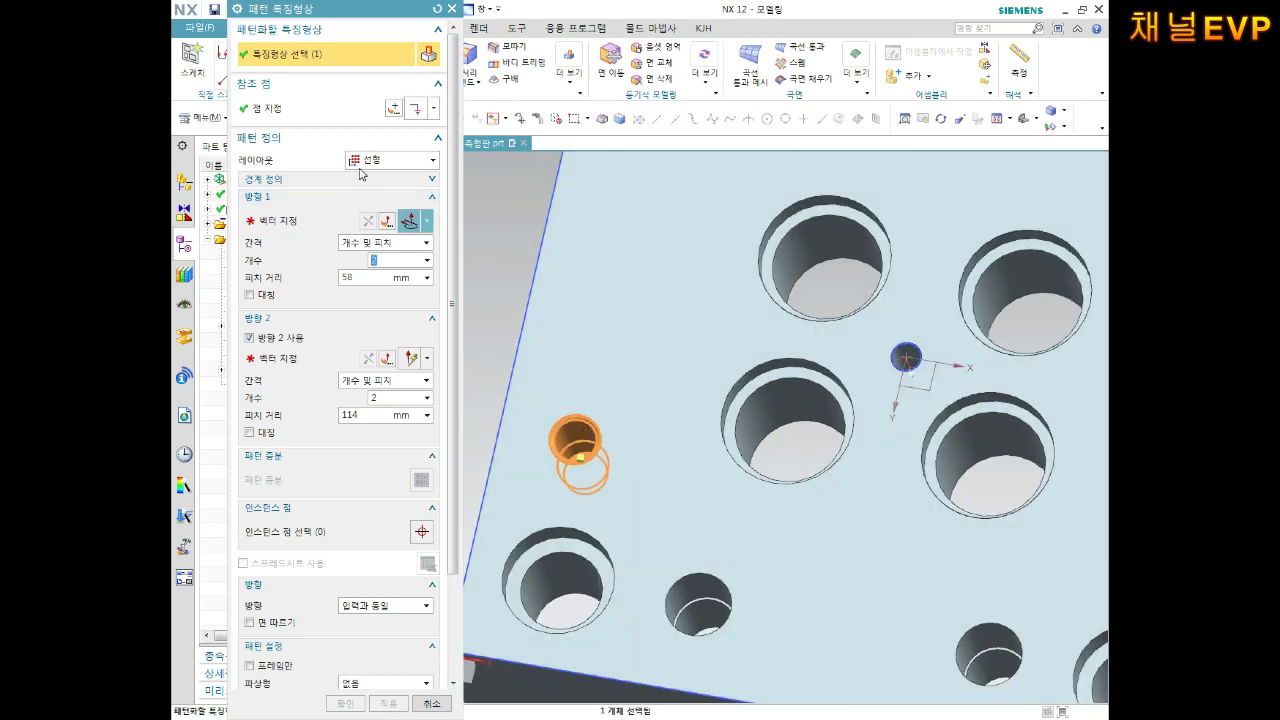
middle_click(600, 505)
scroll(606, 543, up, 3)
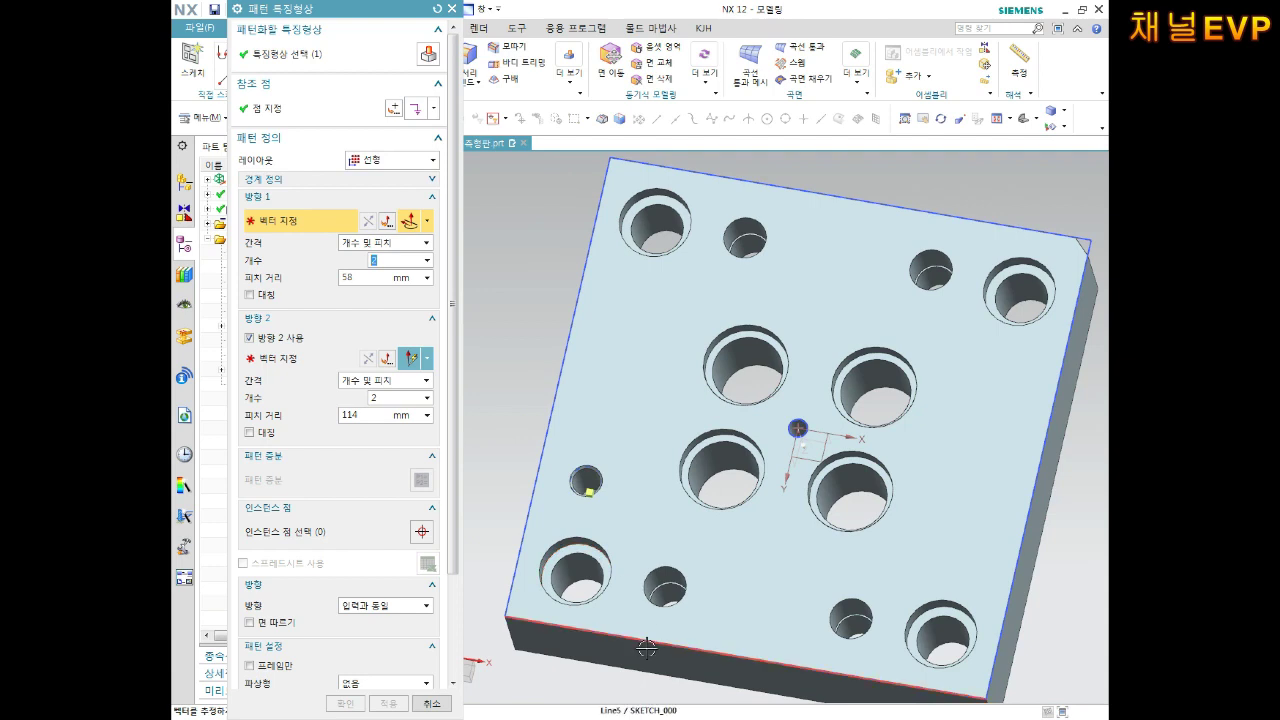
click(650, 640)
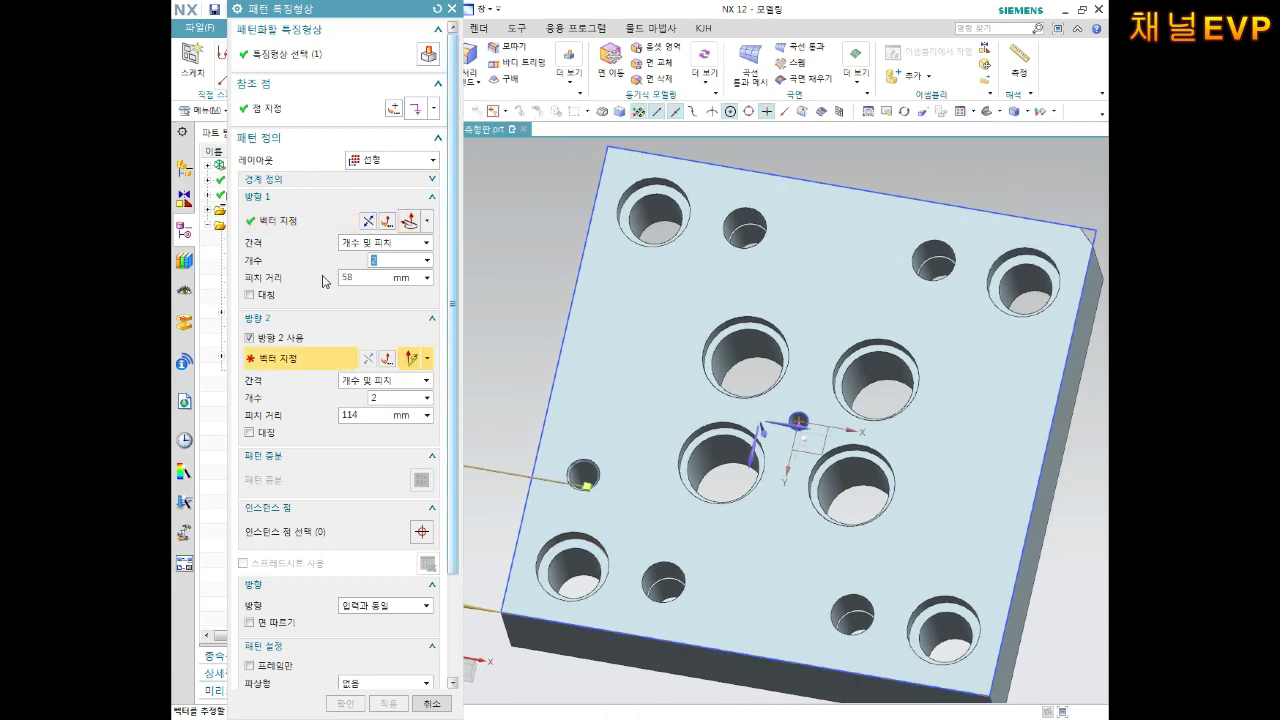
click(294, 231)
text(120)
key(Return)
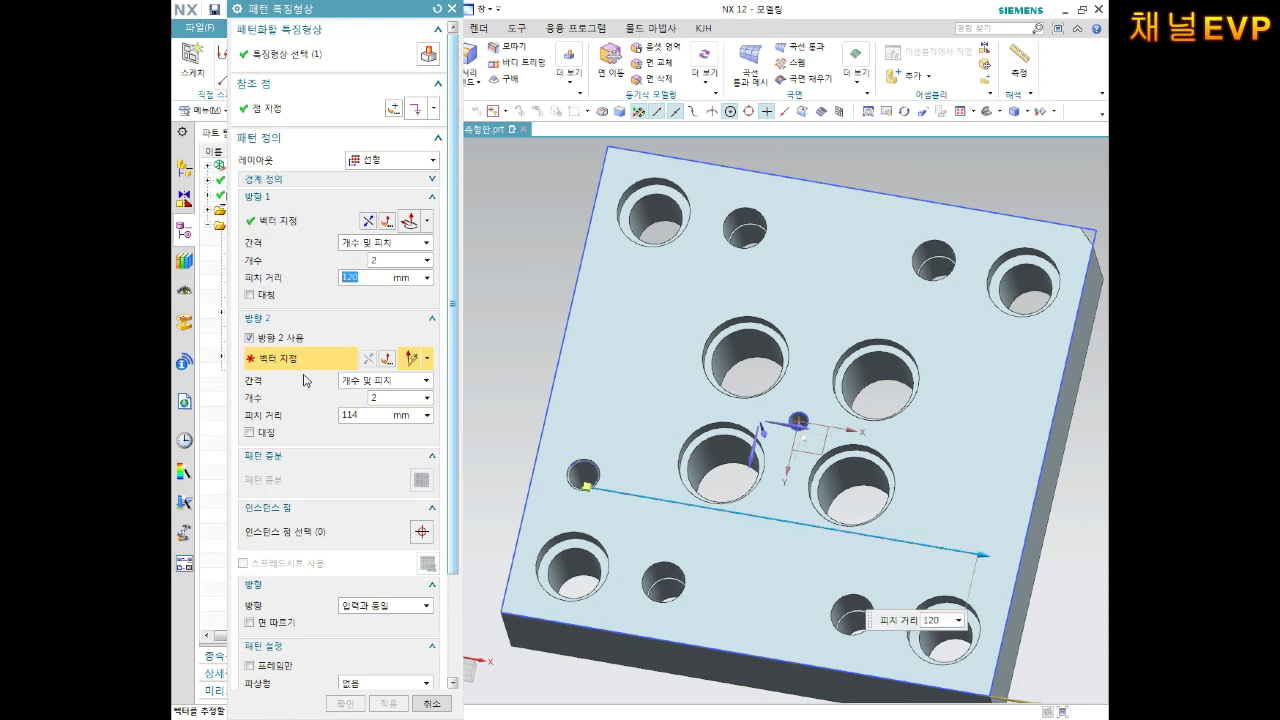
Step: Add a reversed second direction up the left edge at 56 mm and create the pattern
click(546, 404)
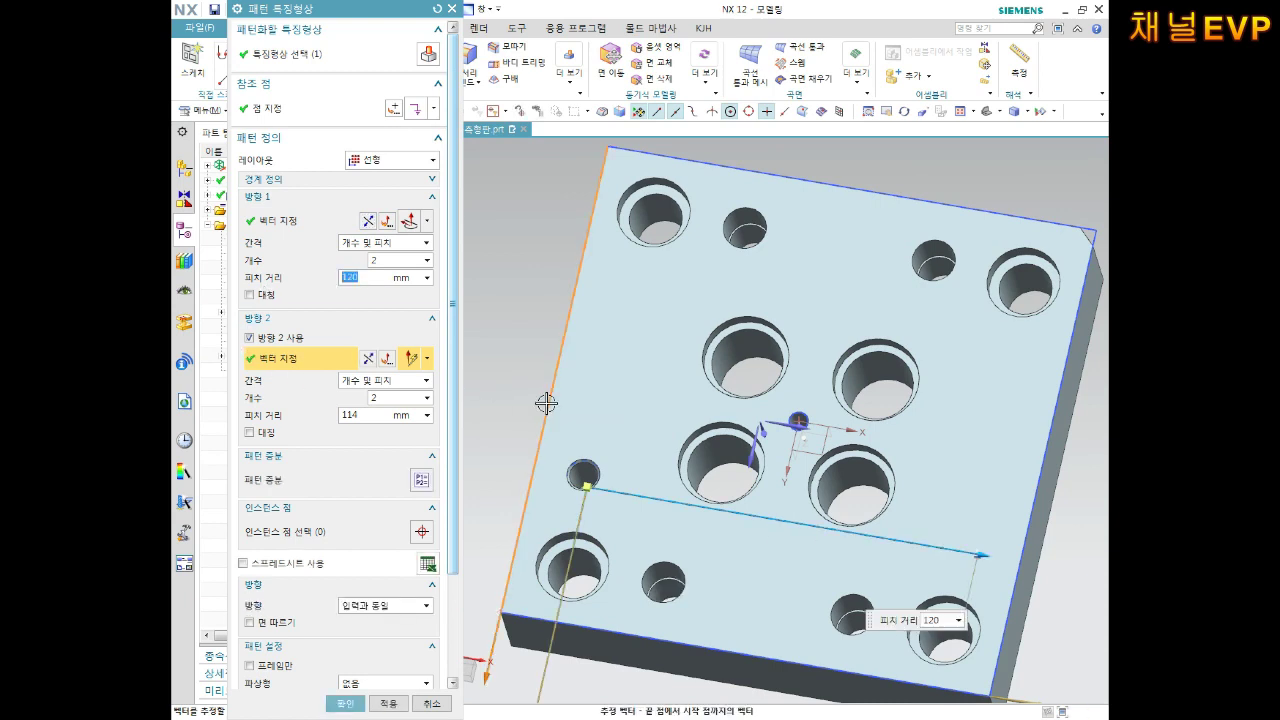
click(367, 359)
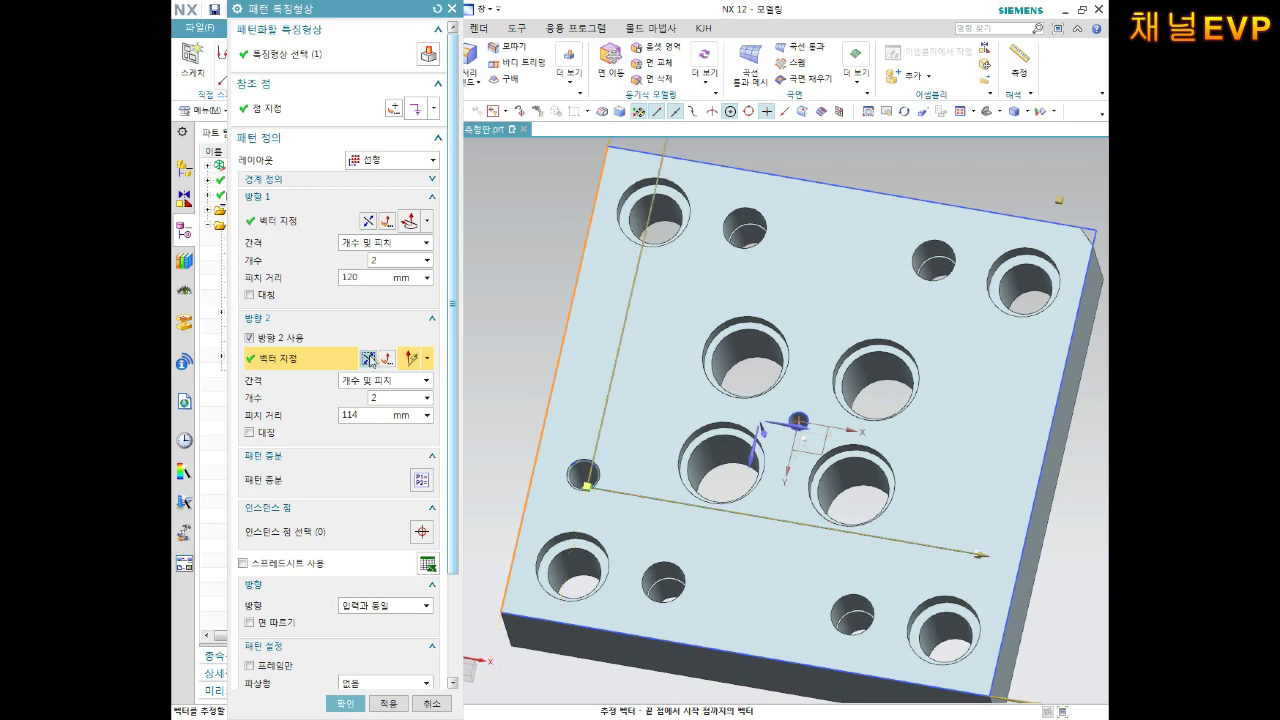
click(376, 416)
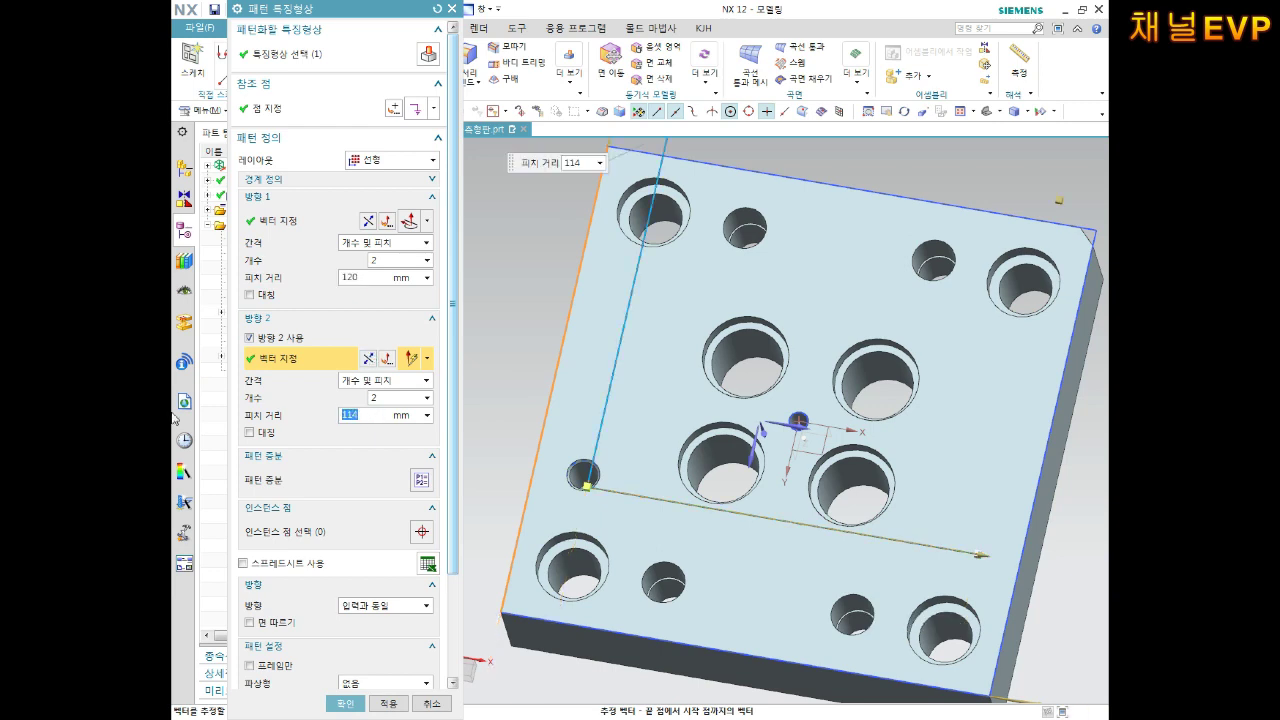
text(56)
key(Return)
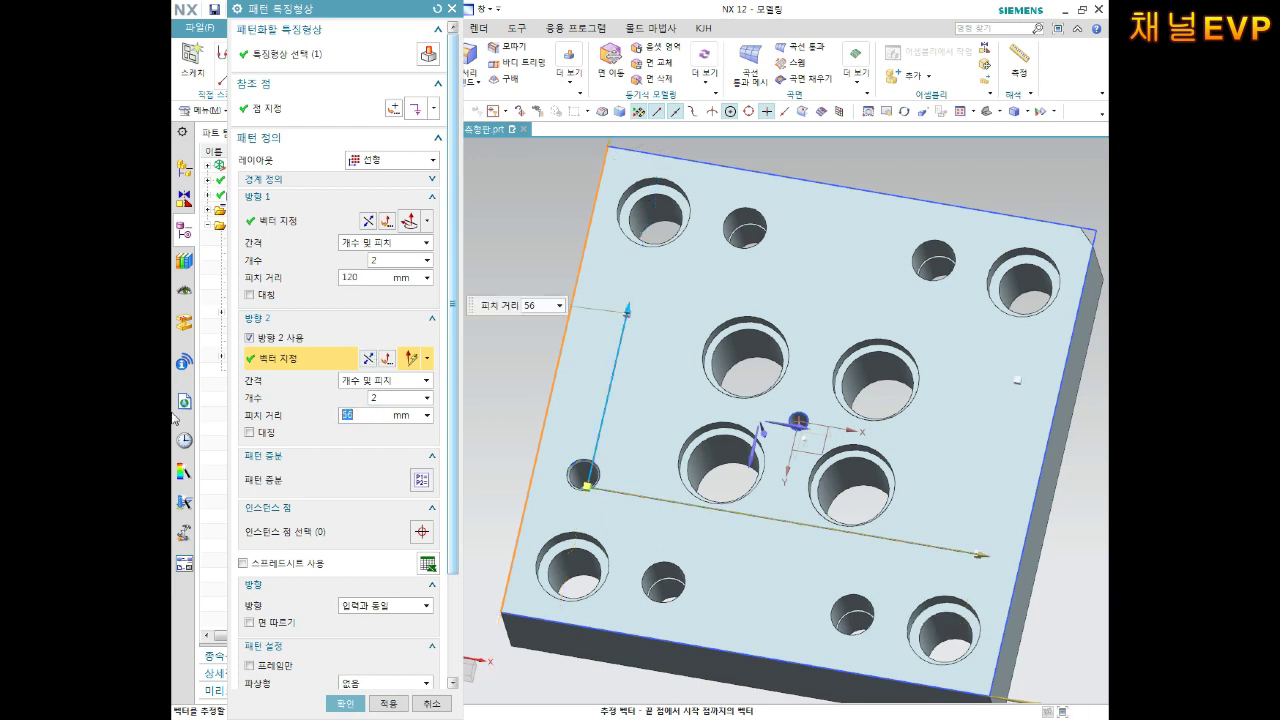
click(339, 703)
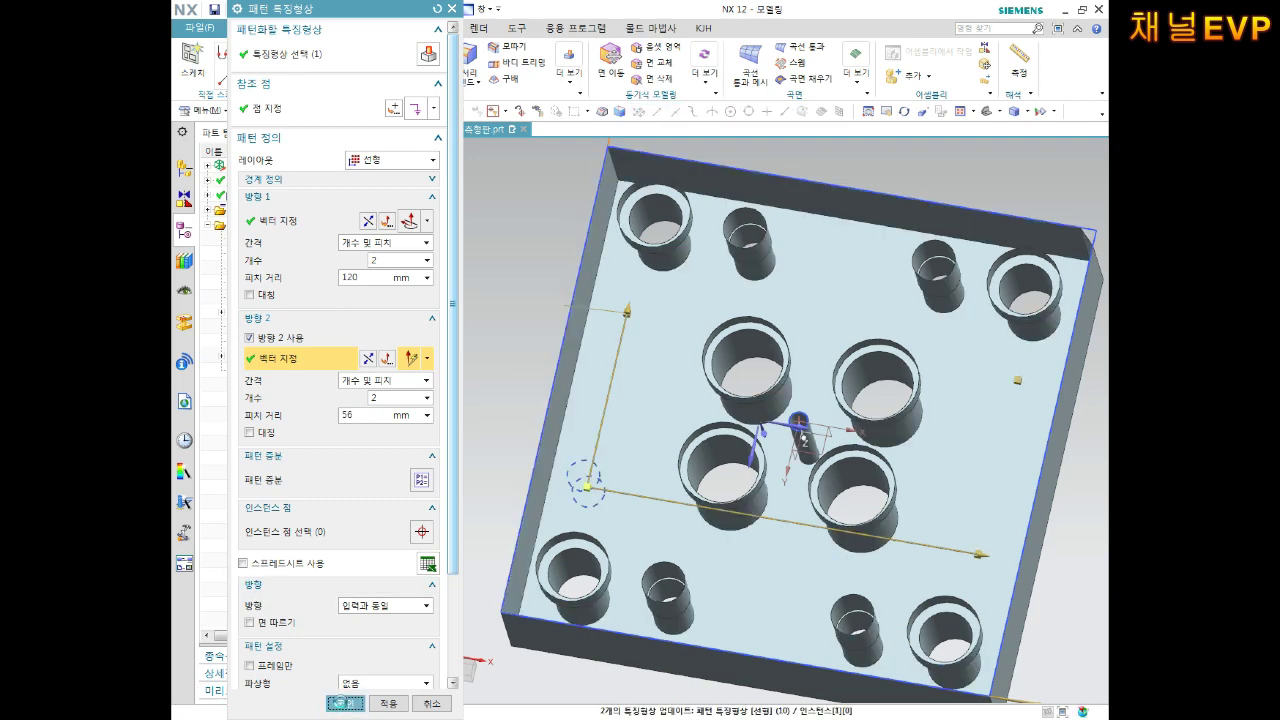
middle_drag(677, 488, 704, 479)
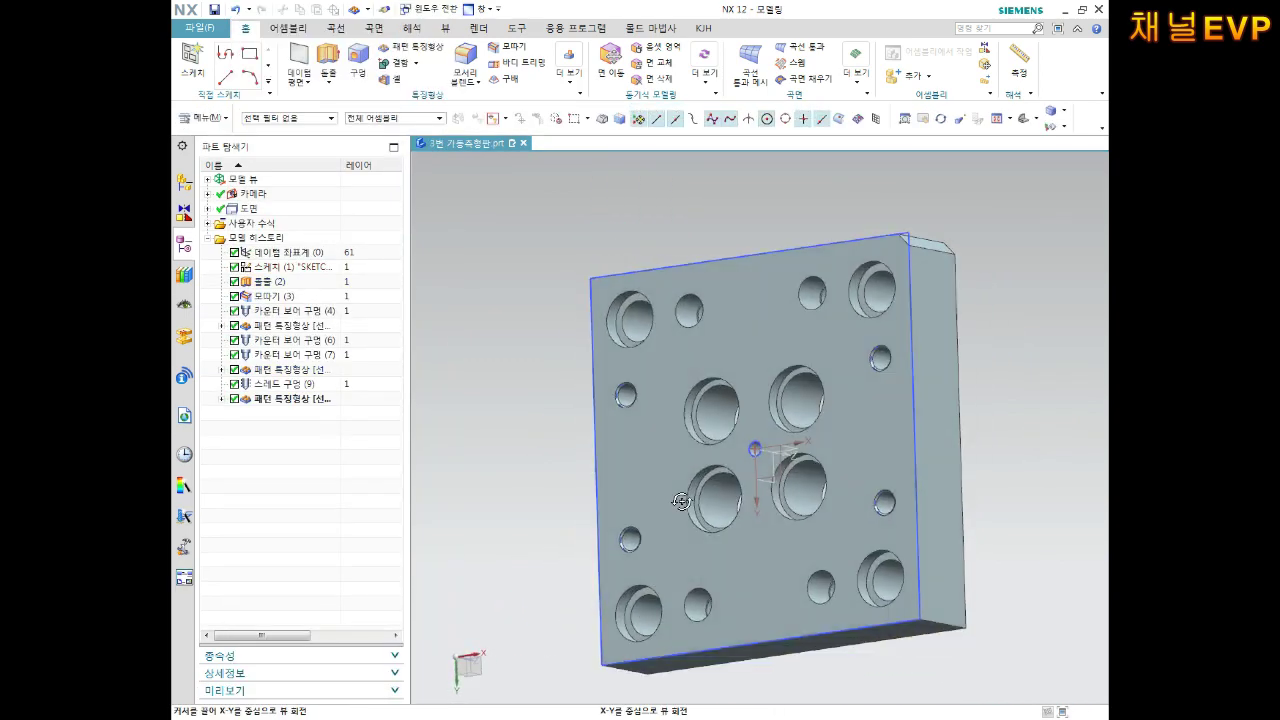
key(F8)
Step: Hide Sketch (1) and orbit the plate to an isometric view
scroll(940, 215, up, 2)
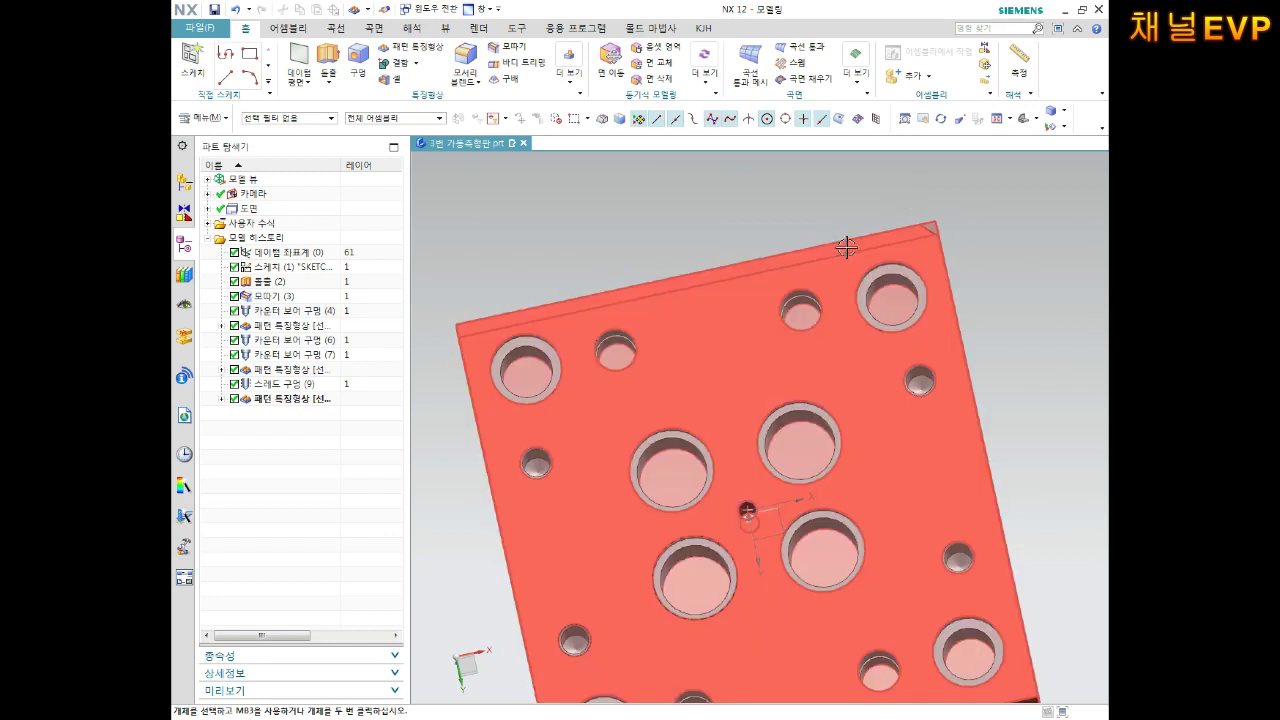
right_click(936, 215)
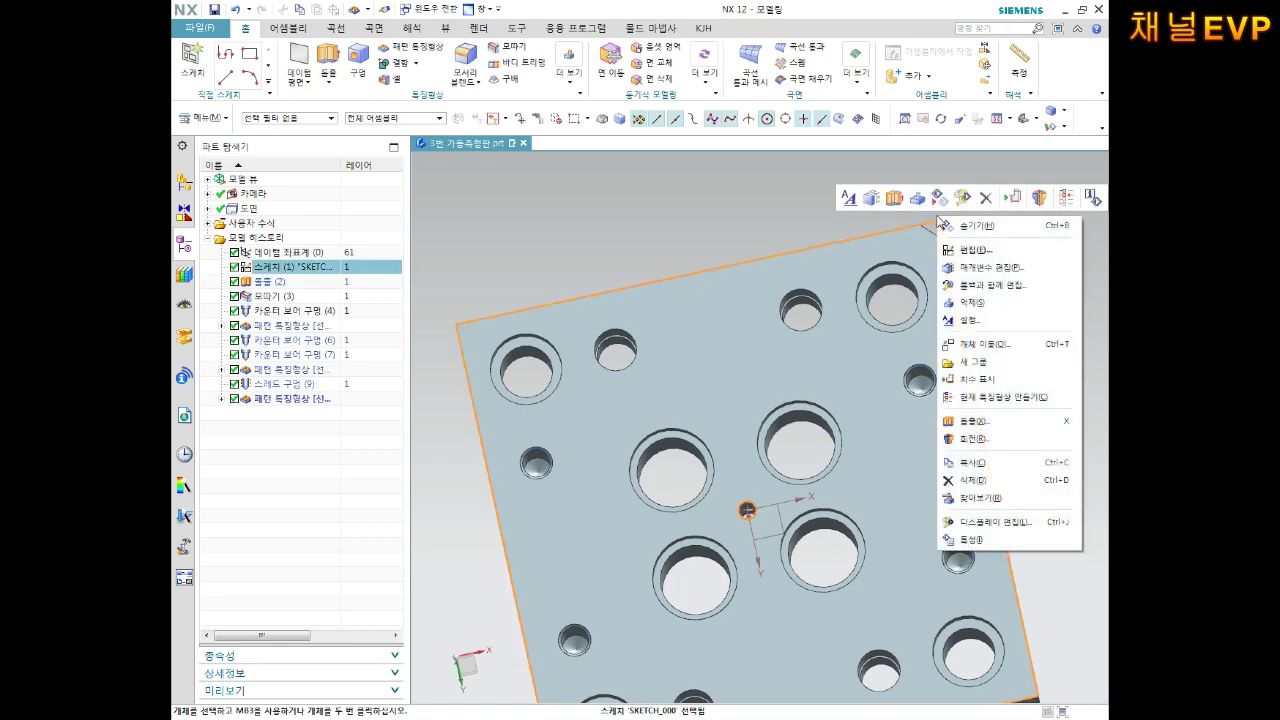
click(975, 225)
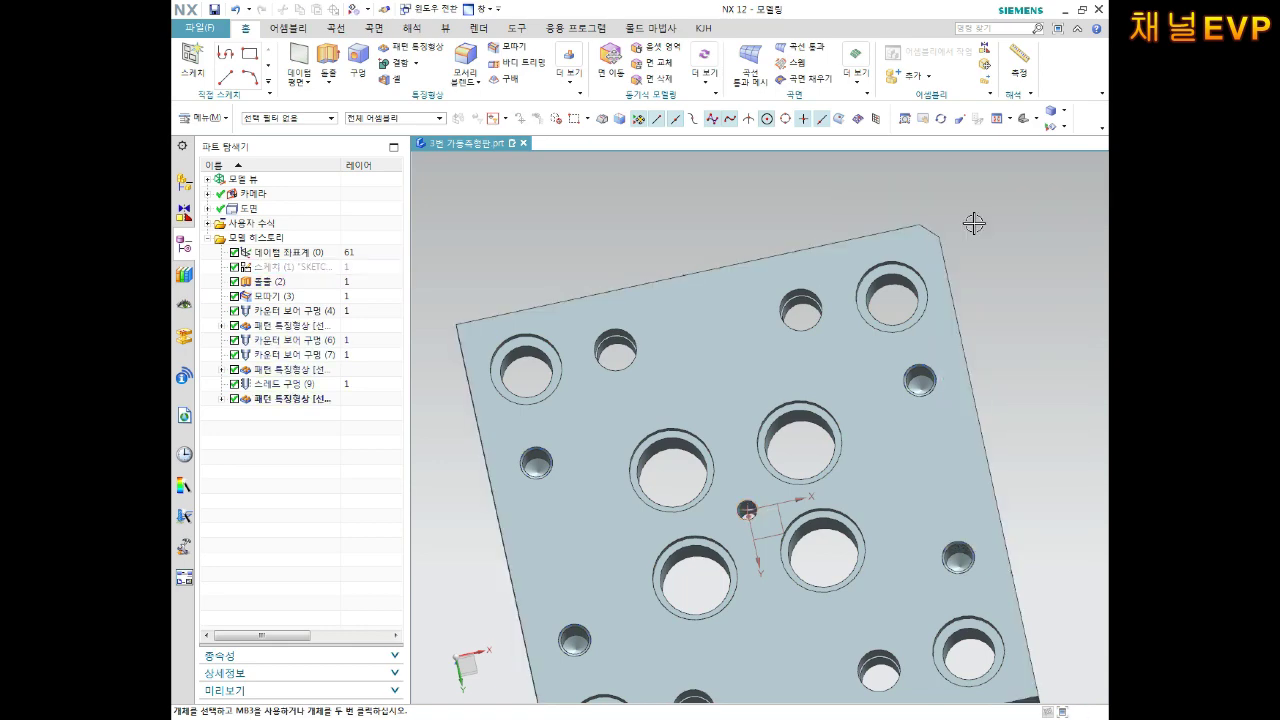
scroll(929, 257, down, 3)
scroll(903, 341, up, 3)
scroll(904, 341, down, 3)
middle_drag(830, 335, 865, 479)
scroll(900, 420, up, 2)
scroll(871, 363, down, 2)
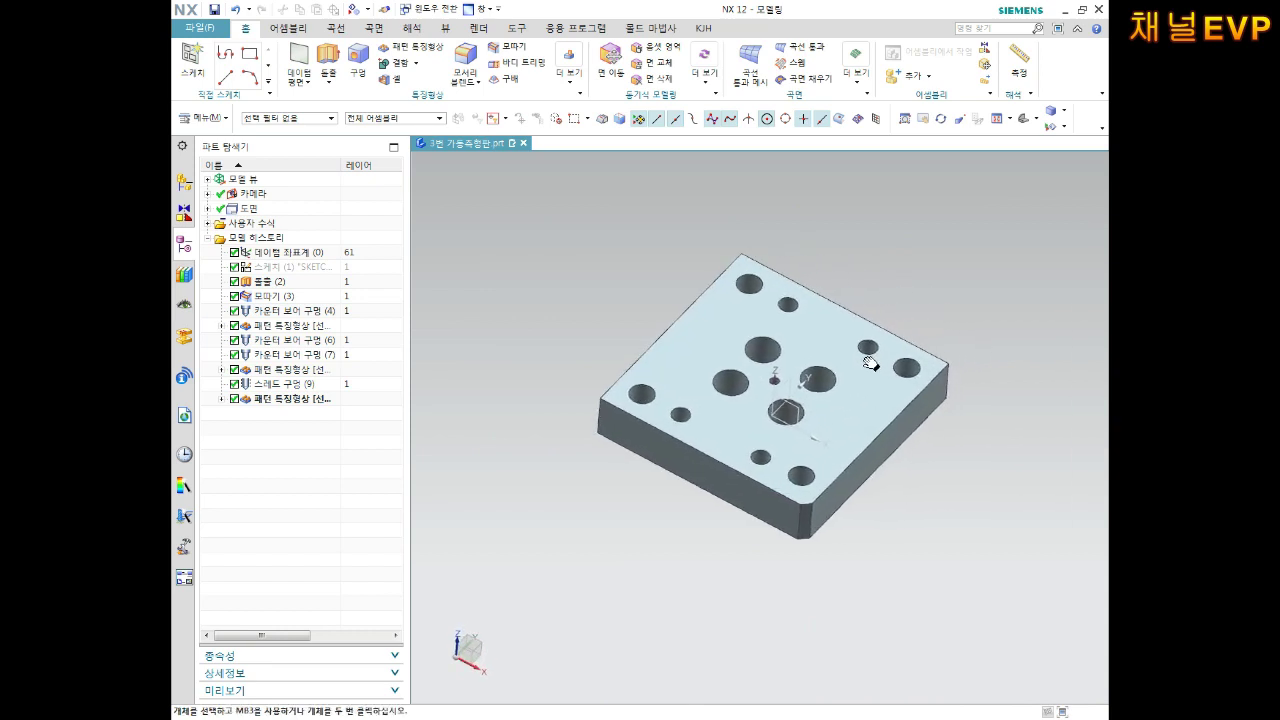
scroll(949, 314, up, 2)
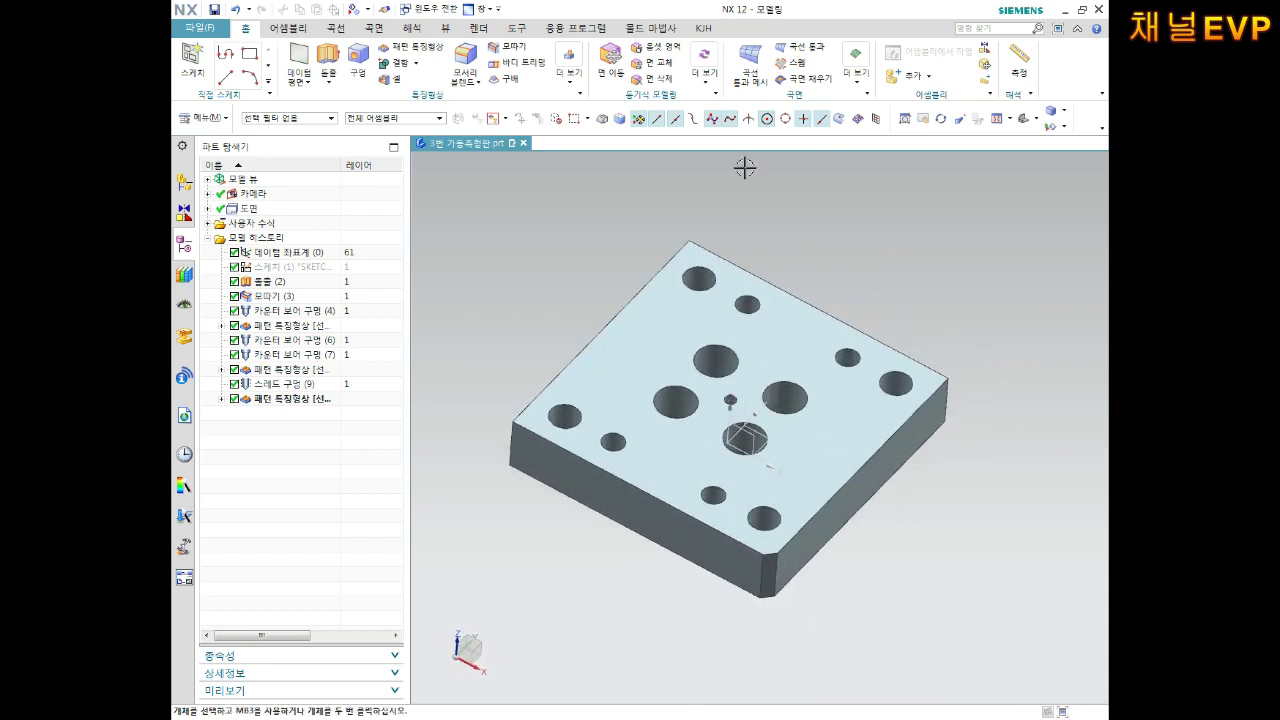
middle_drag(834, 274, 840, 251)
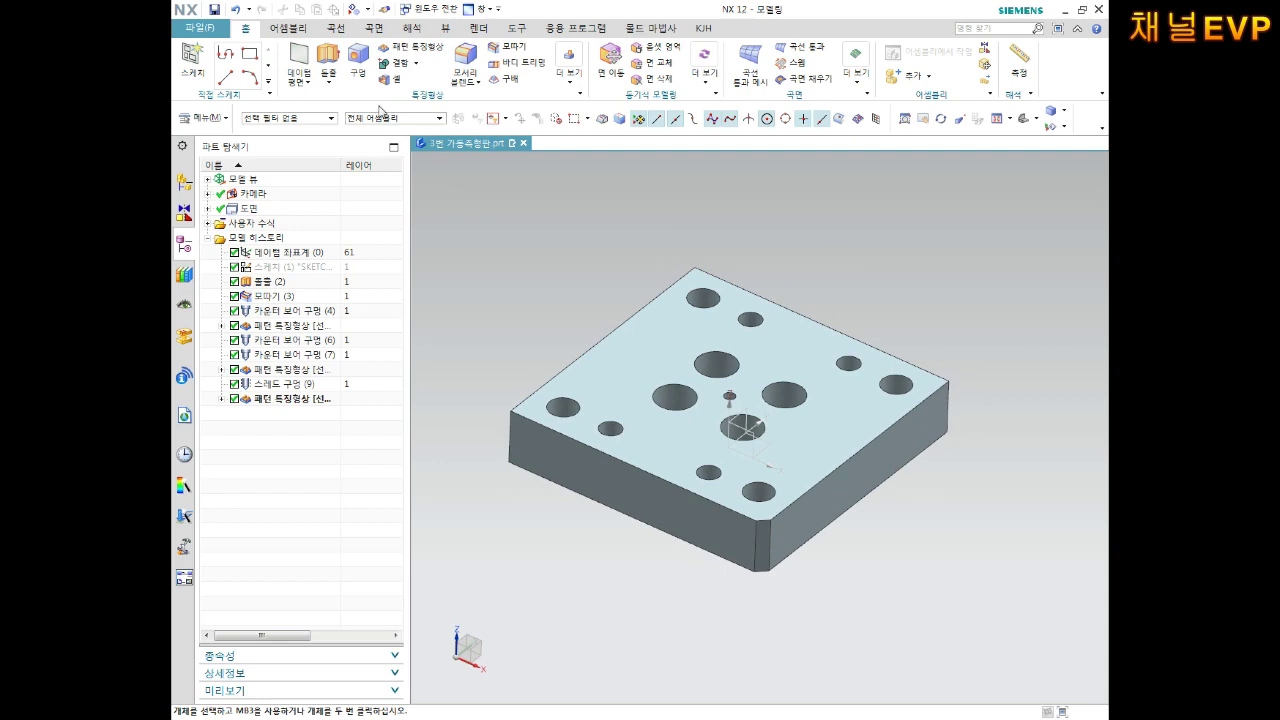
click(358, 62)
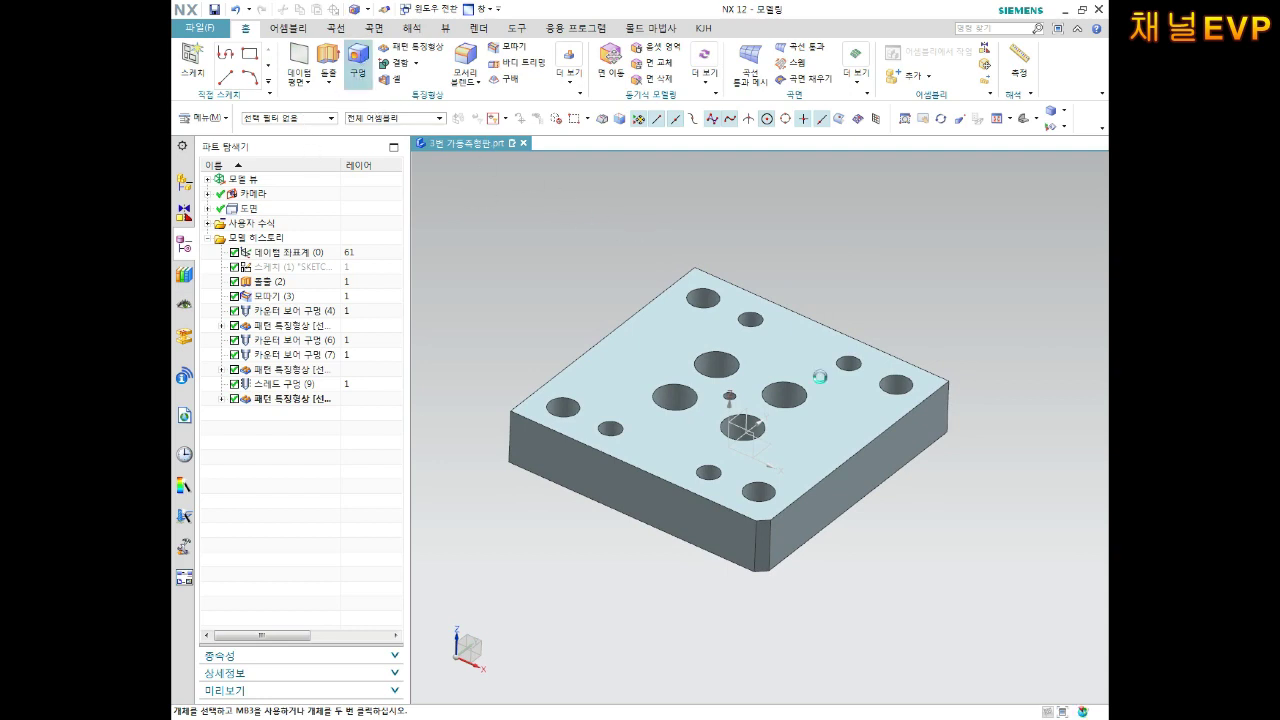
Step: Sketch two hole points on the plate's side face and align them with a constraint
scroll(917, 509, down, 2)
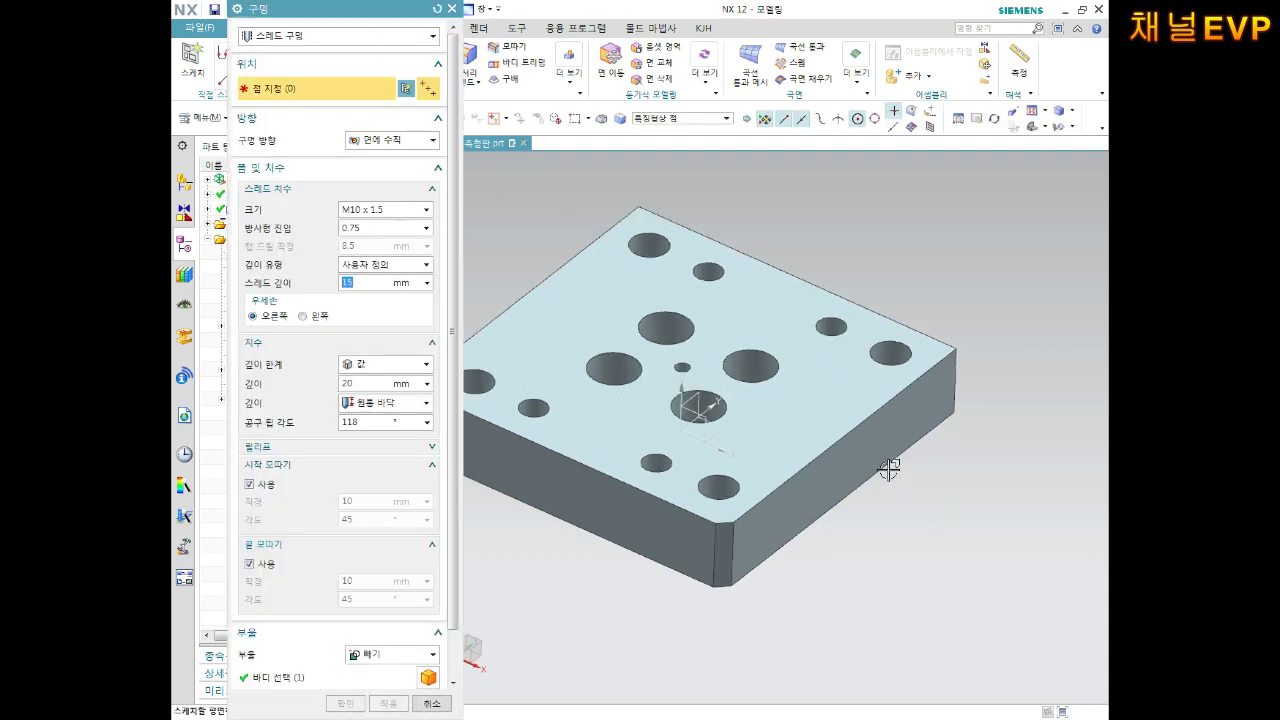
middle_drag(889, 466, 813, 455)
click(782, 450)
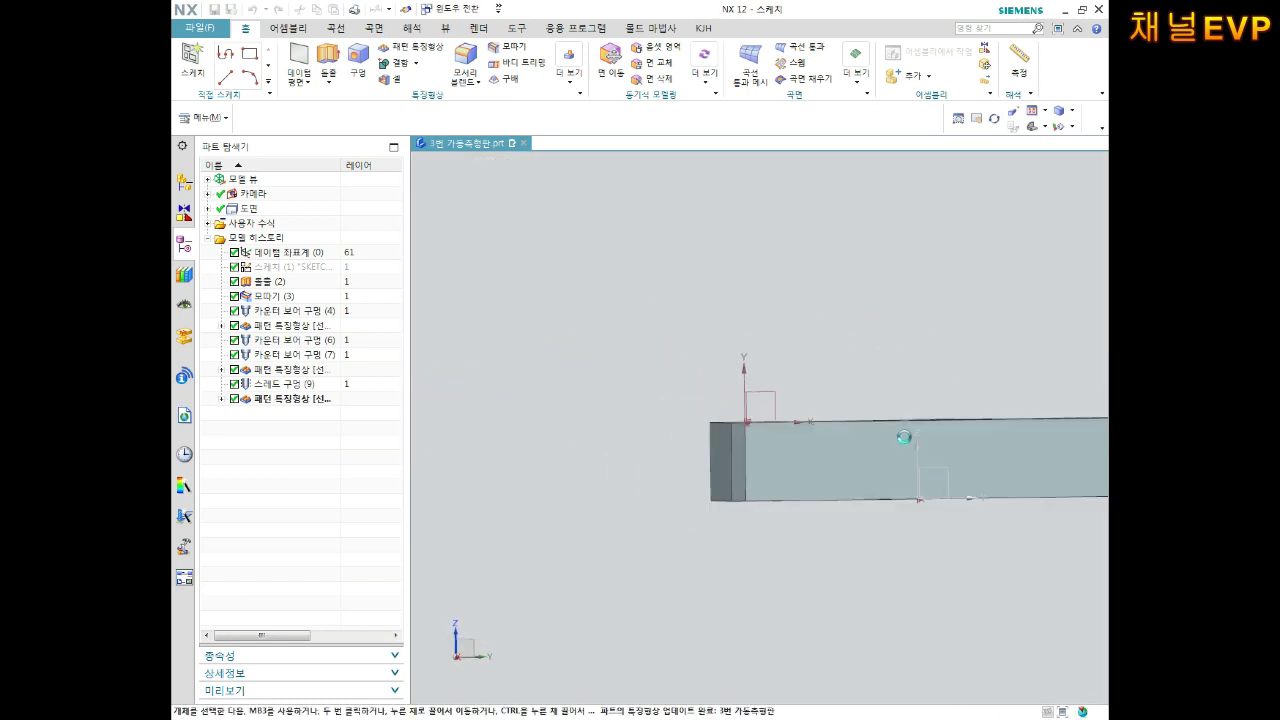
click(1076, 456)
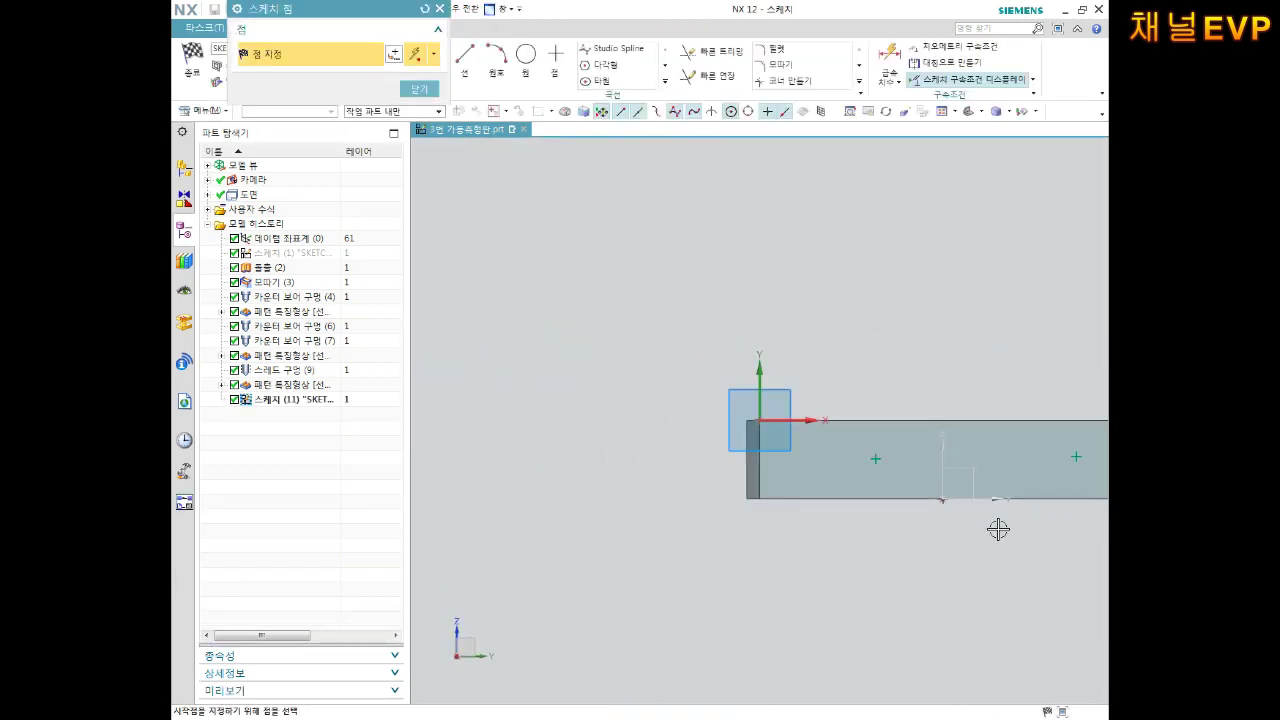
shift+middle_drag(987, 539, 817, 503)
scroll(771, 451, down, 2)
key(Escape)
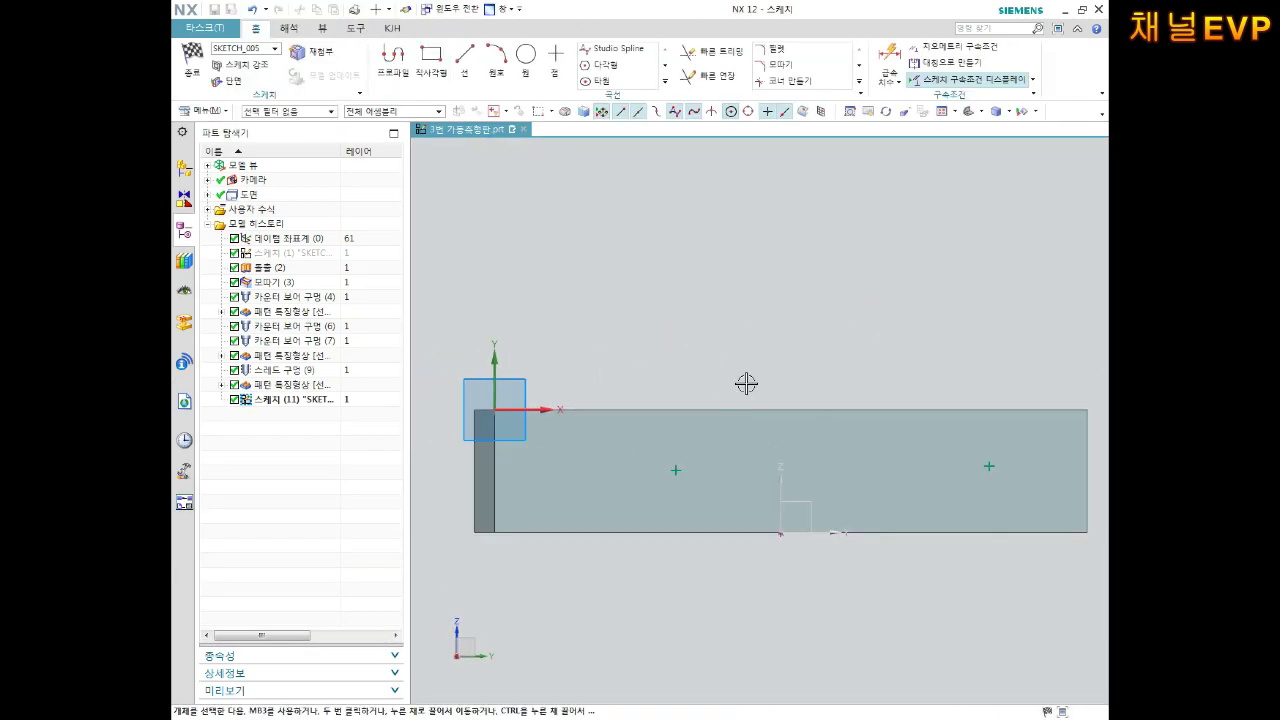
click(678, 470)
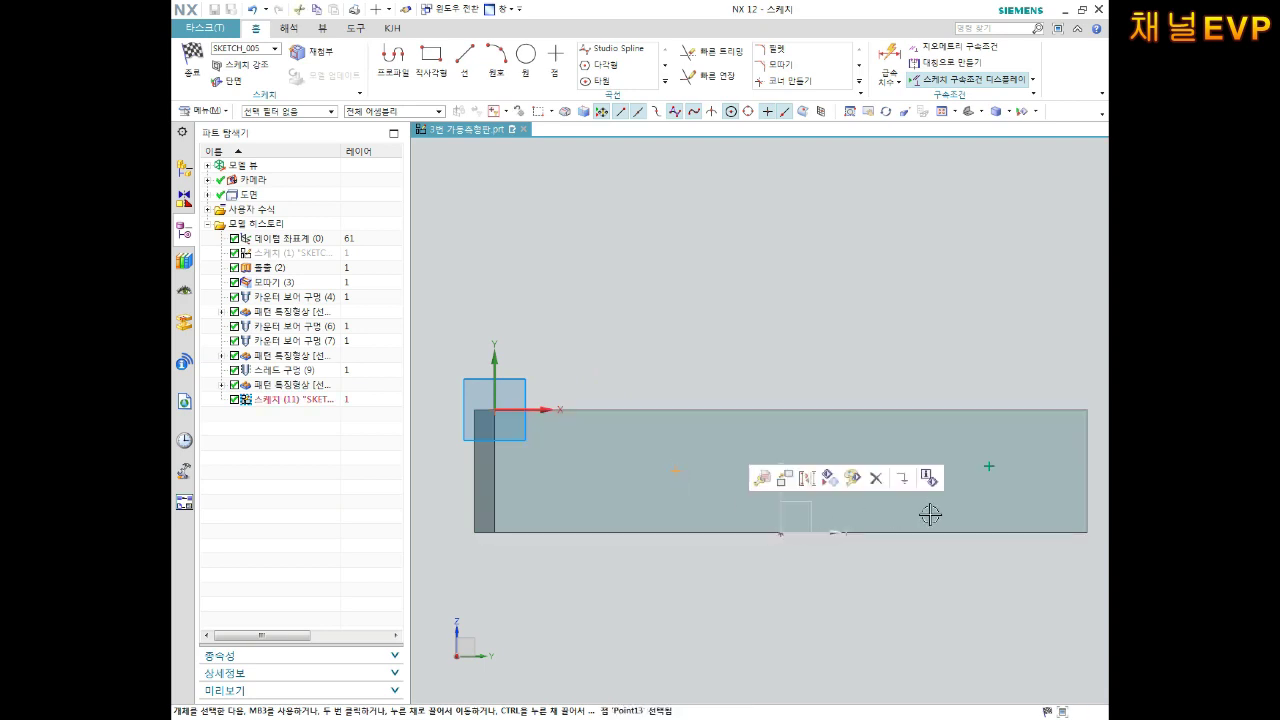
click(989, 467)
click(951, 443)
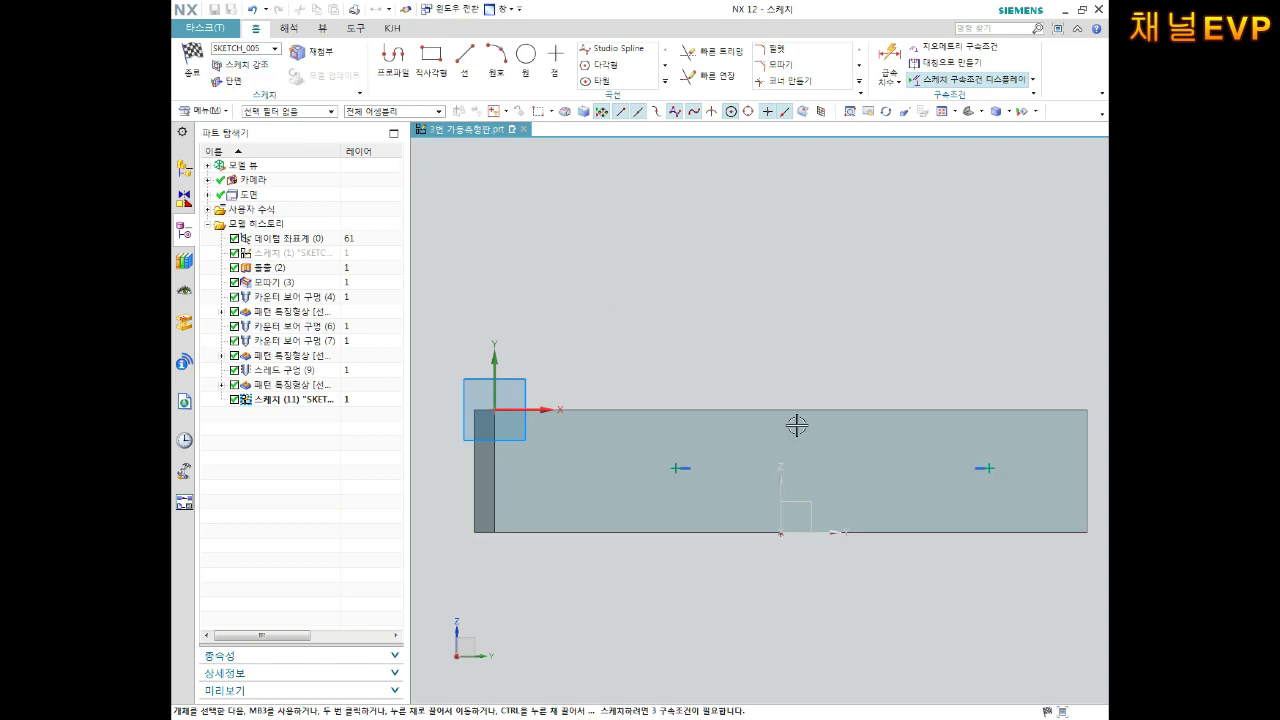
Step: Dimension the points 15 mm below the top edge and 80 mm apart
key(d)
click(778, 409)
click(677, 465)
click(632, 438)
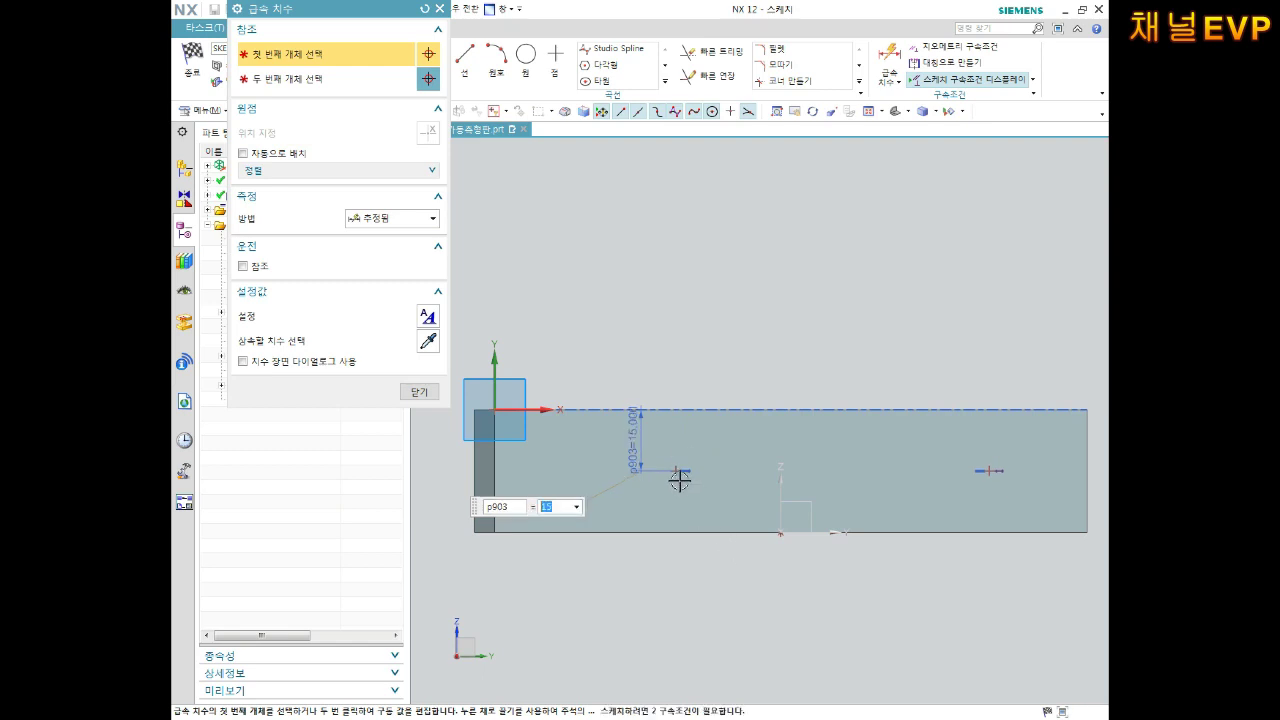
click(678, 470)
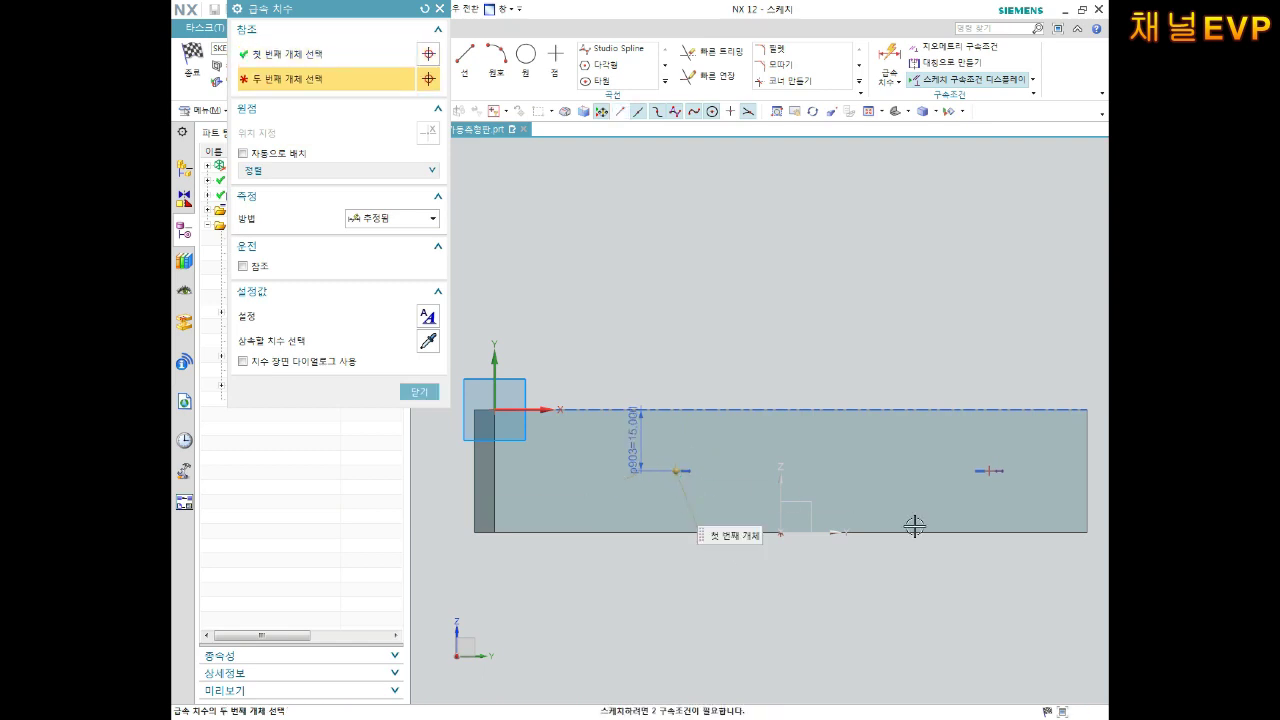
click(988, 470)
click(887, 605)
text(80)
key(Return)
Step: Dimension the right point 40 mm from the centre reference
click(780, 502)
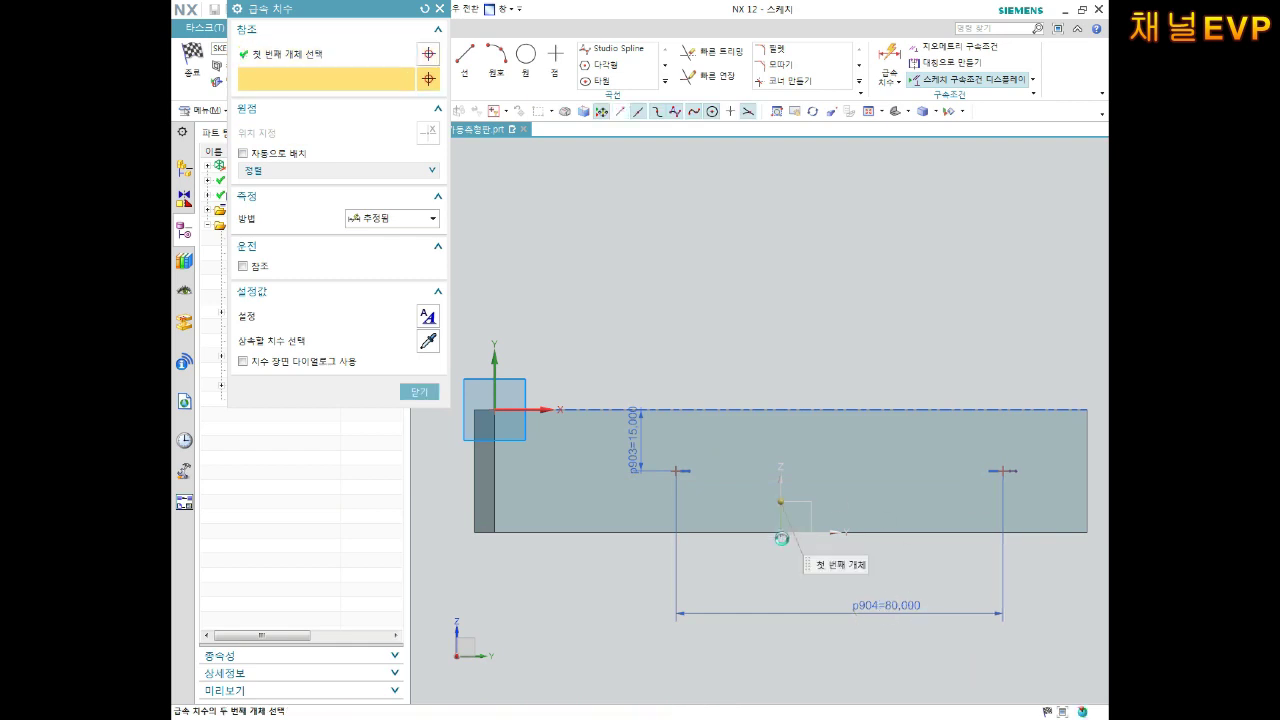
click(1003, 470)
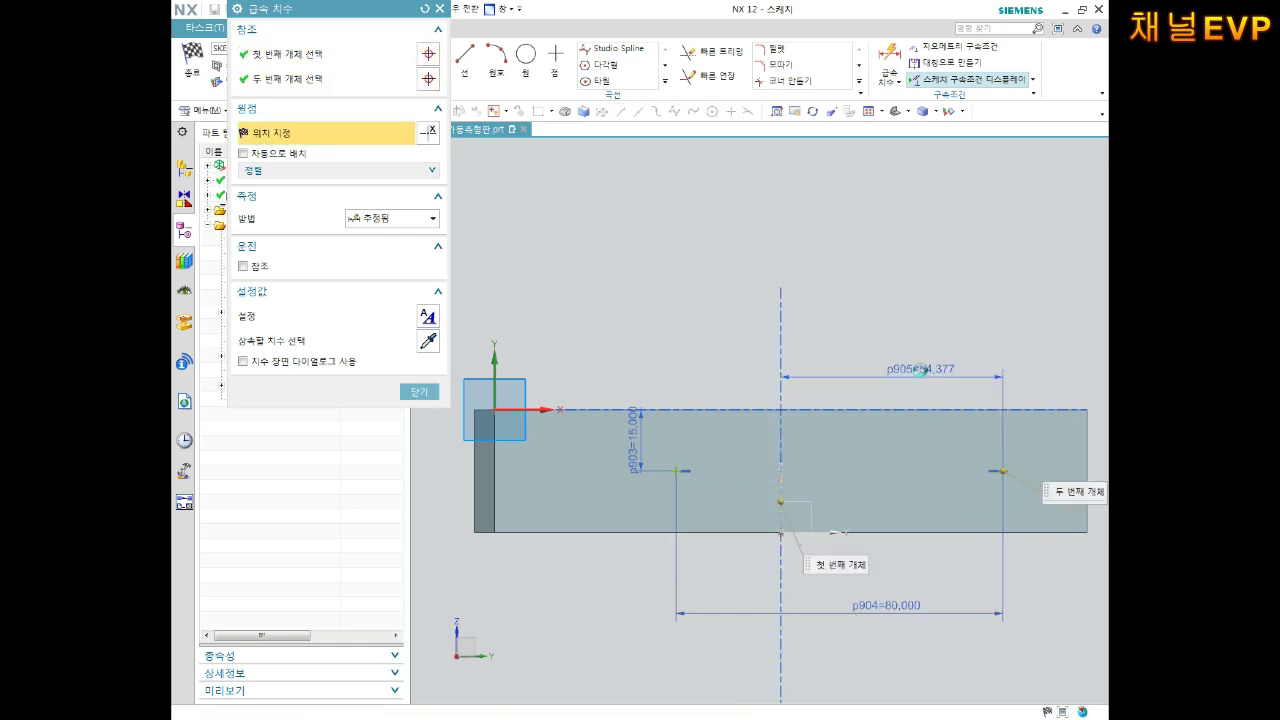
click(905, 369)
text(40)
key(Return)
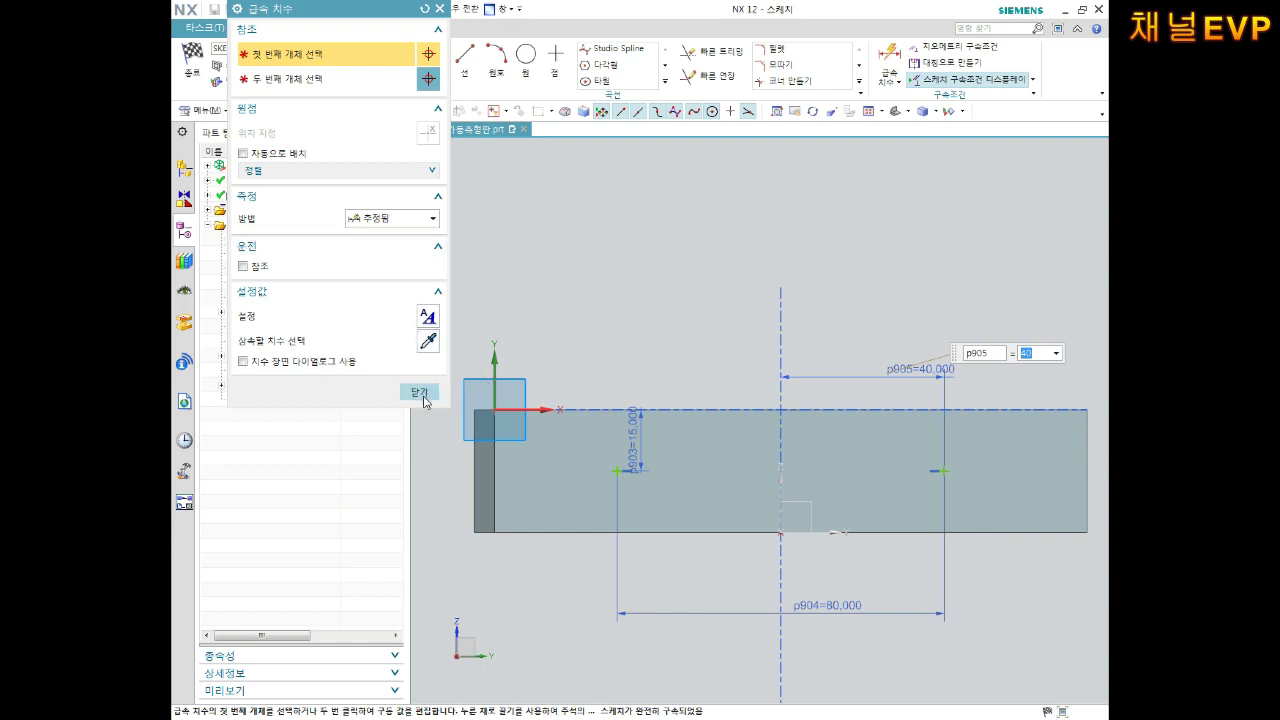
click(419, 392)
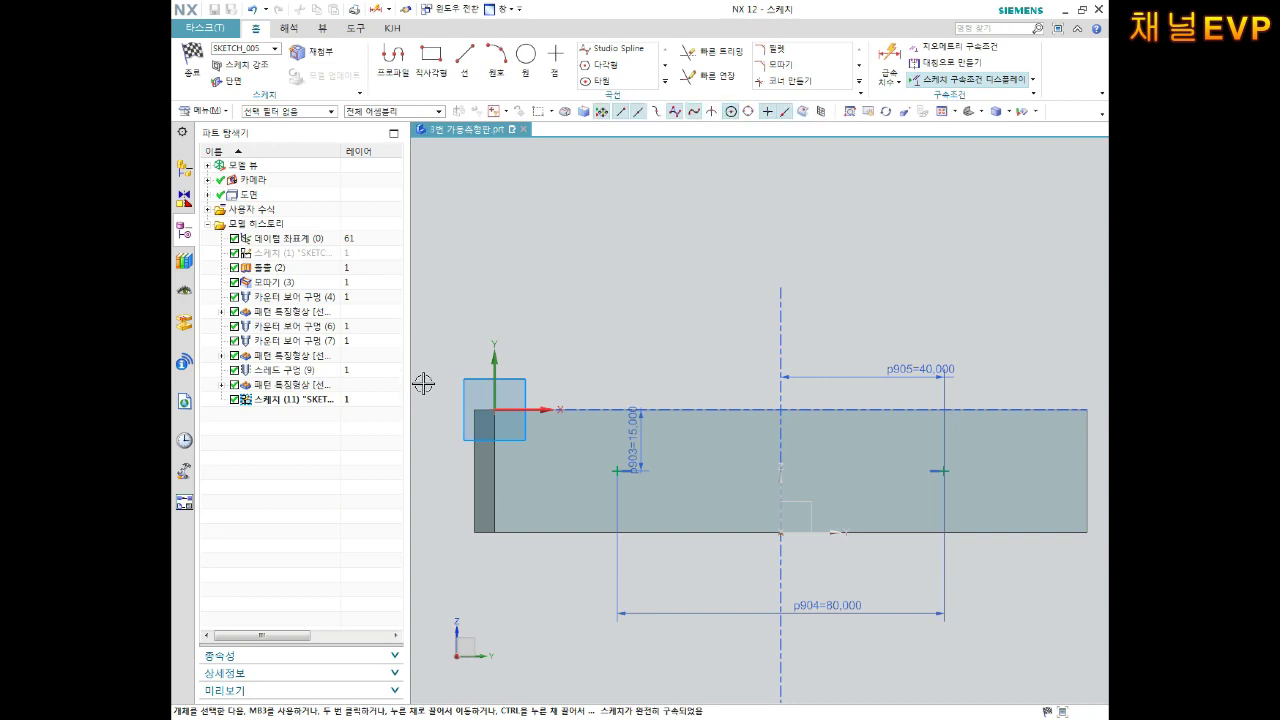
Step: Finish the sketch and drill 6 mm General Simple holes Through Body from both side-face points
click(184, 58)
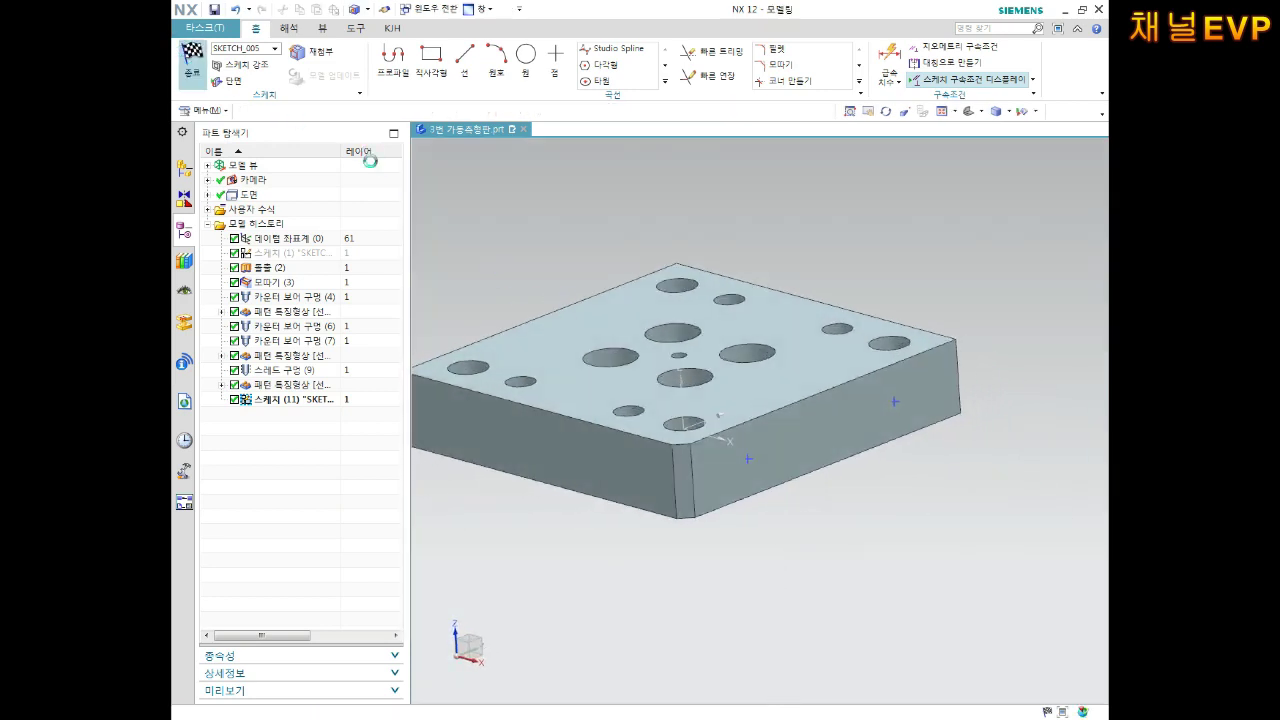
click(300, 35)
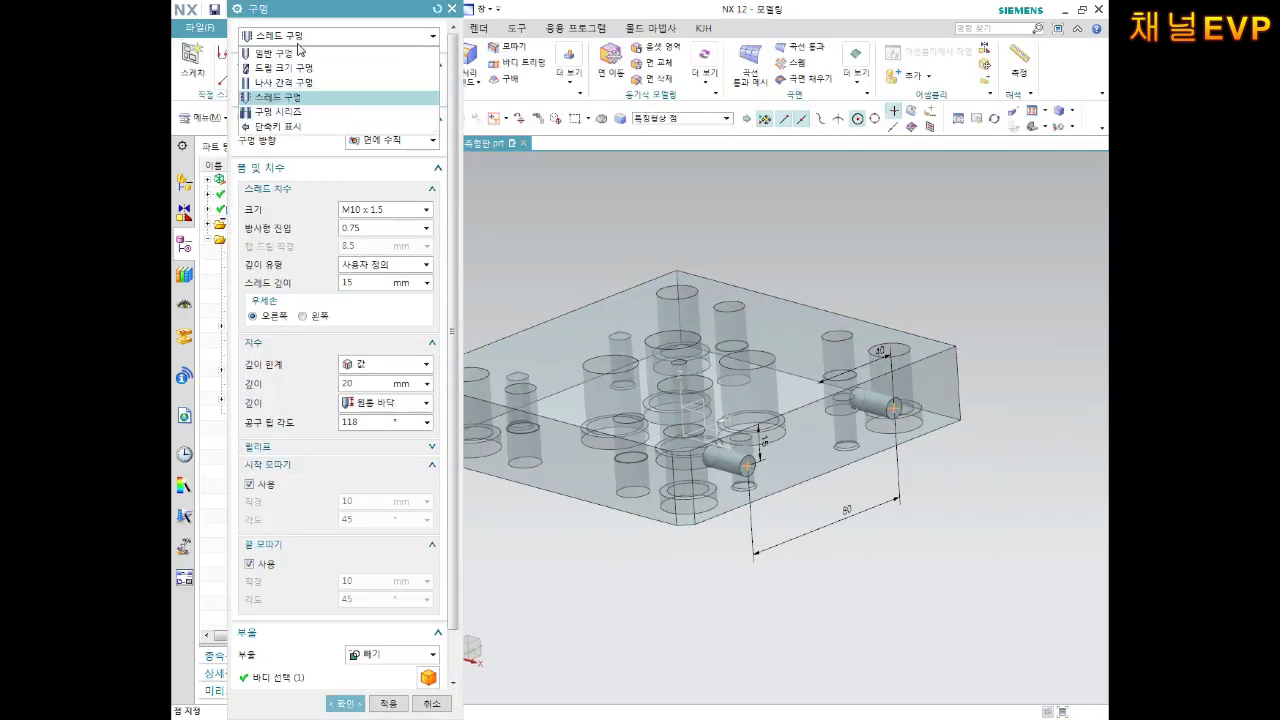
click(292, 55)
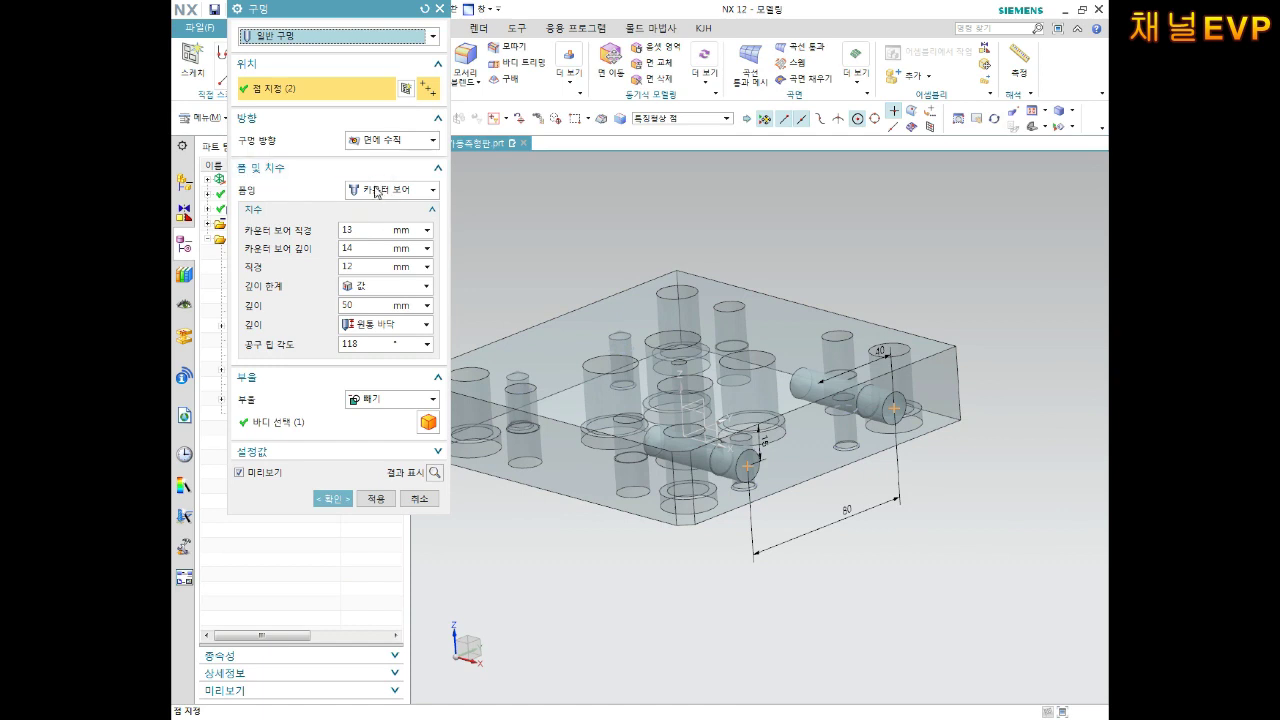
click(376, 192)
click(386, 212)
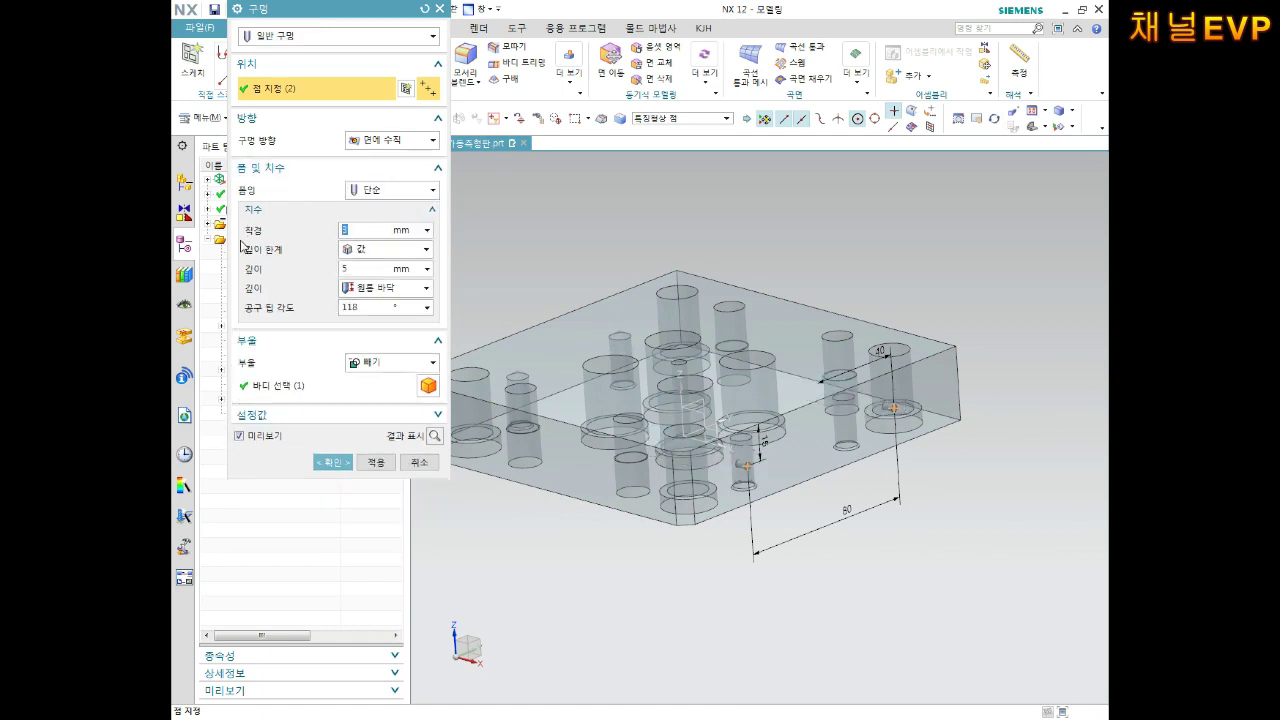
text(6)
key(Return)
click(372, 252)
click(371, 318)
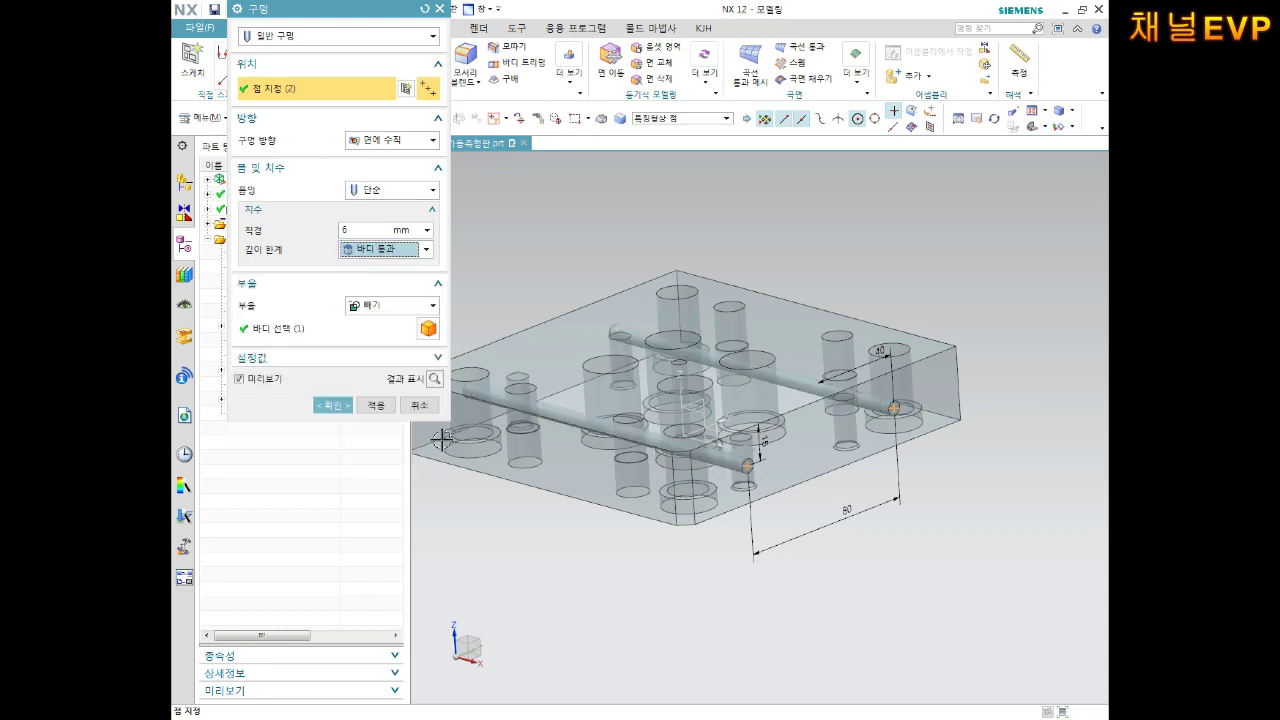
click(333, 405)
mouse_move(560, 420)
middle_down()
mouse_move(640, 427)
mouse_move(677, 457)
middle_up()
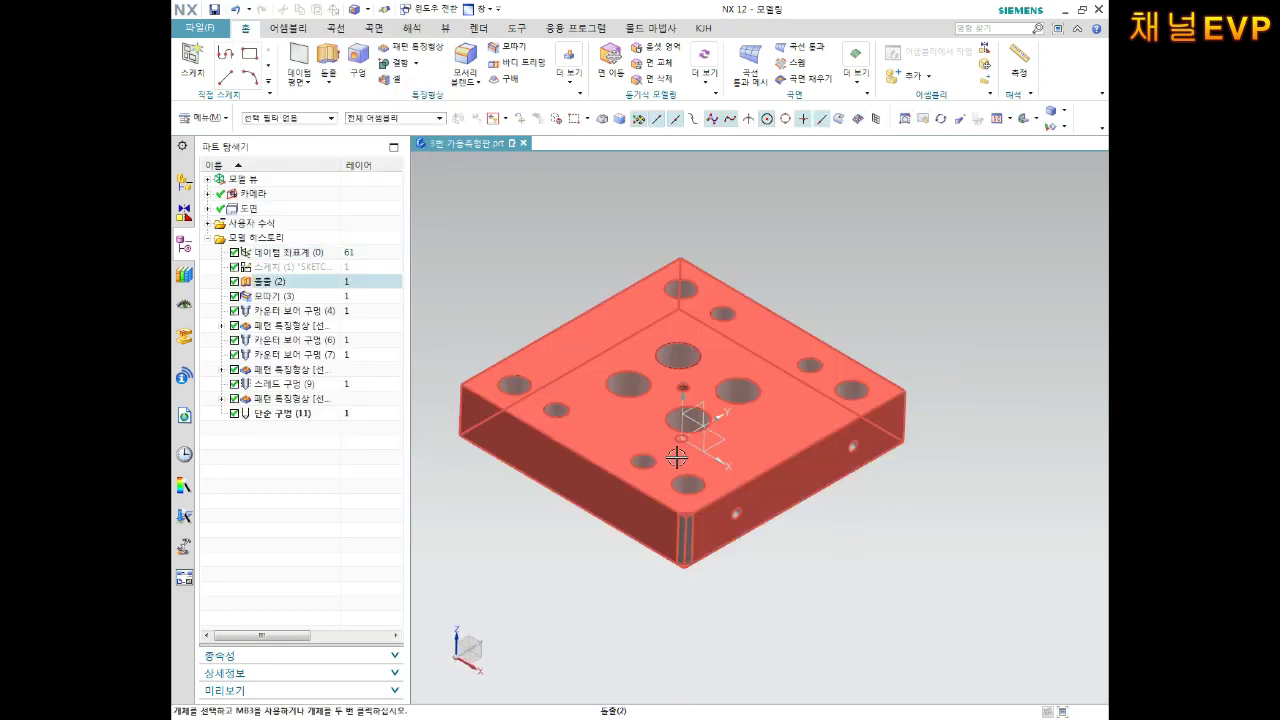
Step: Switch the plate to Static Wireframe and orbit around to inspect its internal holes
middle_drag(677, 457, 973, 182)
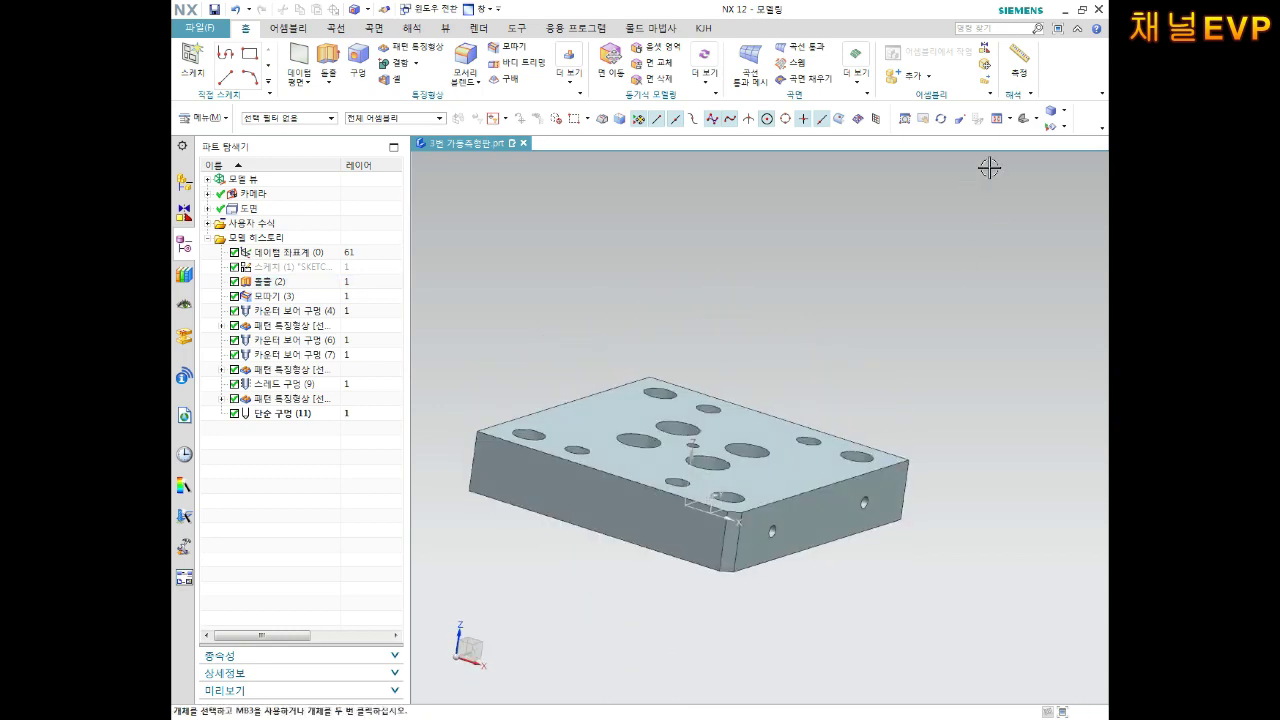
click(1063, 110)
click(1045, 206)
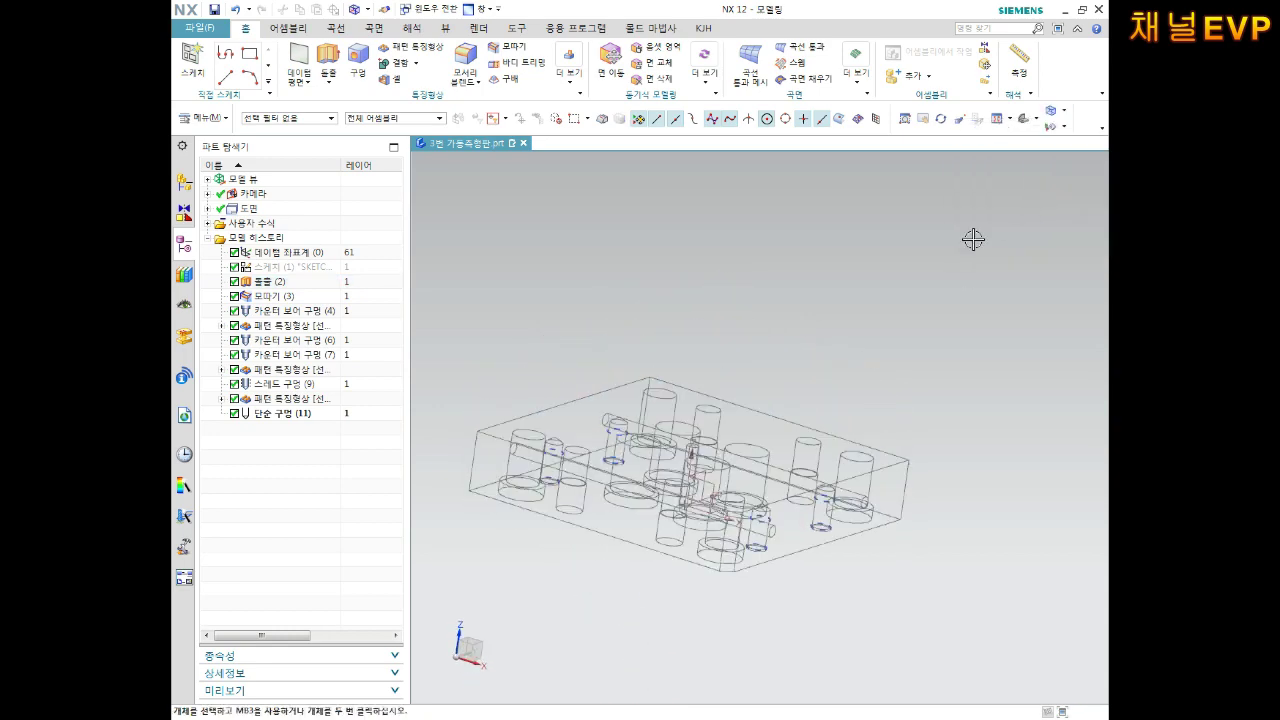
mouse_move(973, 240)
middle_down()
mouse_move(754, 440)
mouse_move(776, 413)
middle_up()
scroll(754, 440, up, 3)
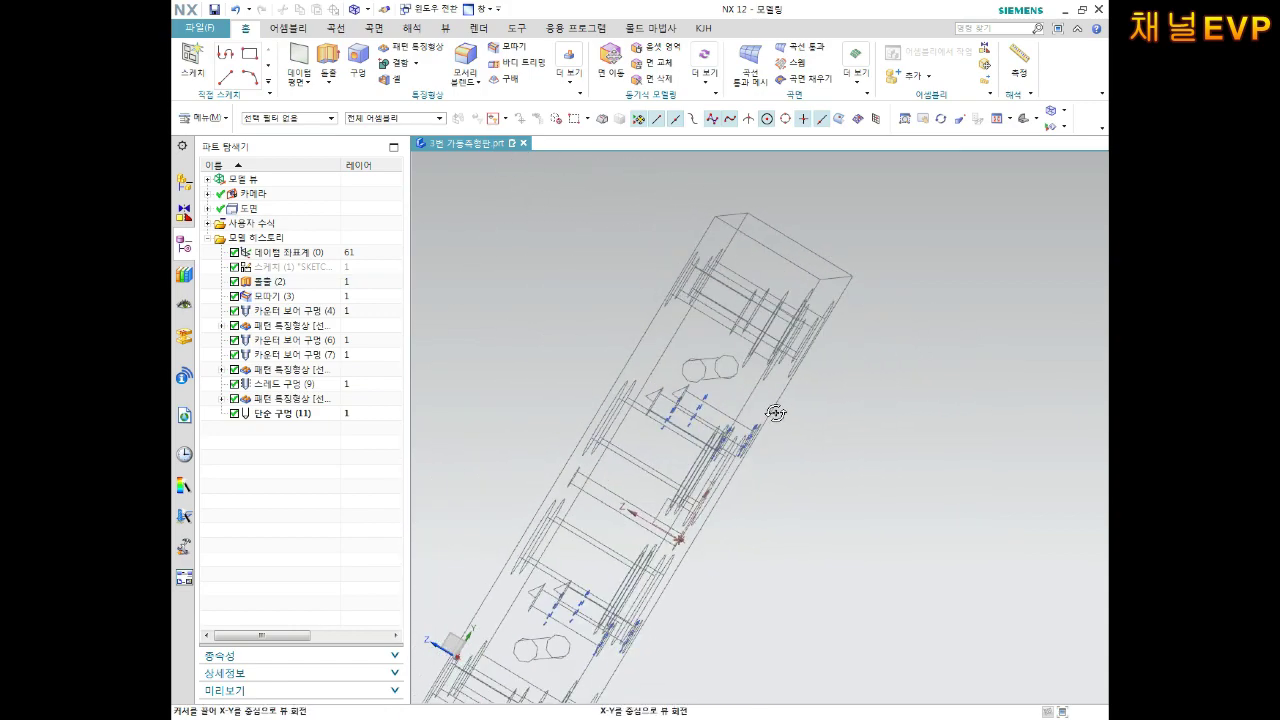
mouse_move(776, 413)
middle_down()
mouse_move(784, 440)
mouse_move(922, 465)
mouse_move(797, 459)
mouse_move(957, 380)
middle_up()
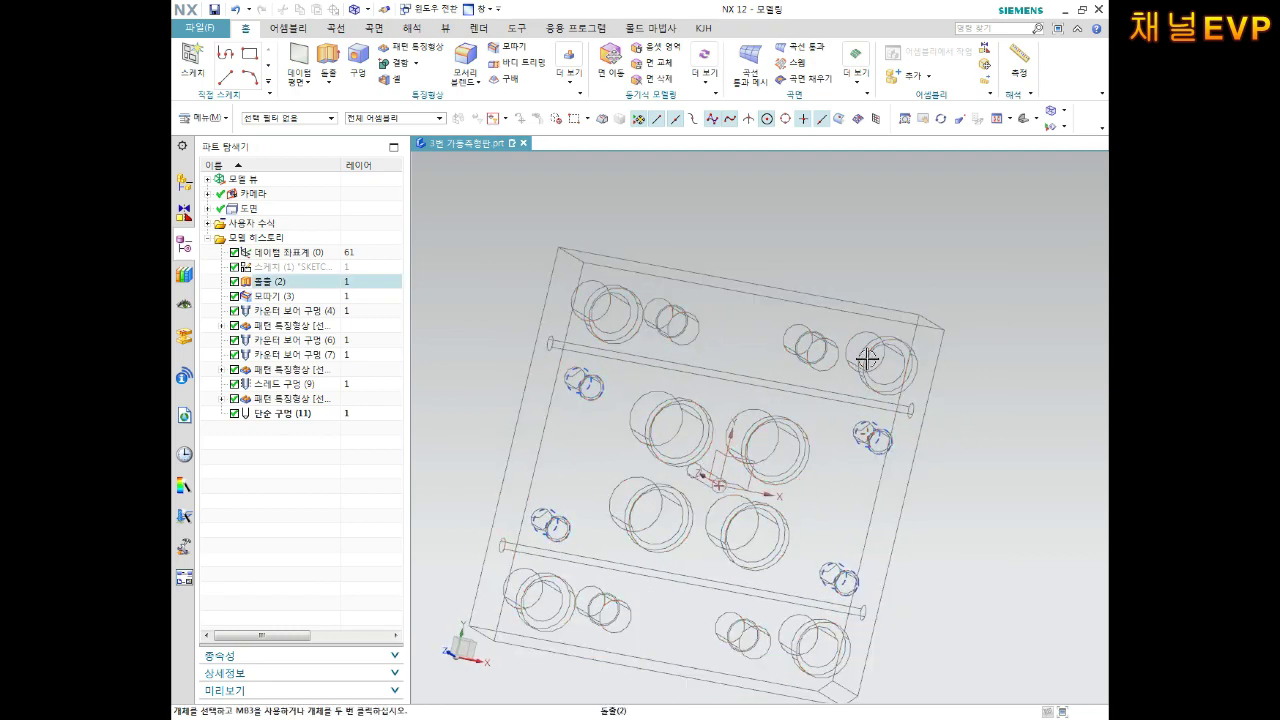
mouse_move(811, 506)
middle_down()
mouse_move(832, 455)
mouse_move(779, 576)
mouse_move(757, 514)
mouse_move(866, 520)
mouse_move(809, 563)
mouse_move(834, 420)
mouse_move(826, 406)
mouse_move(765, 407)
mouse_move(873, 275)
middle_up()
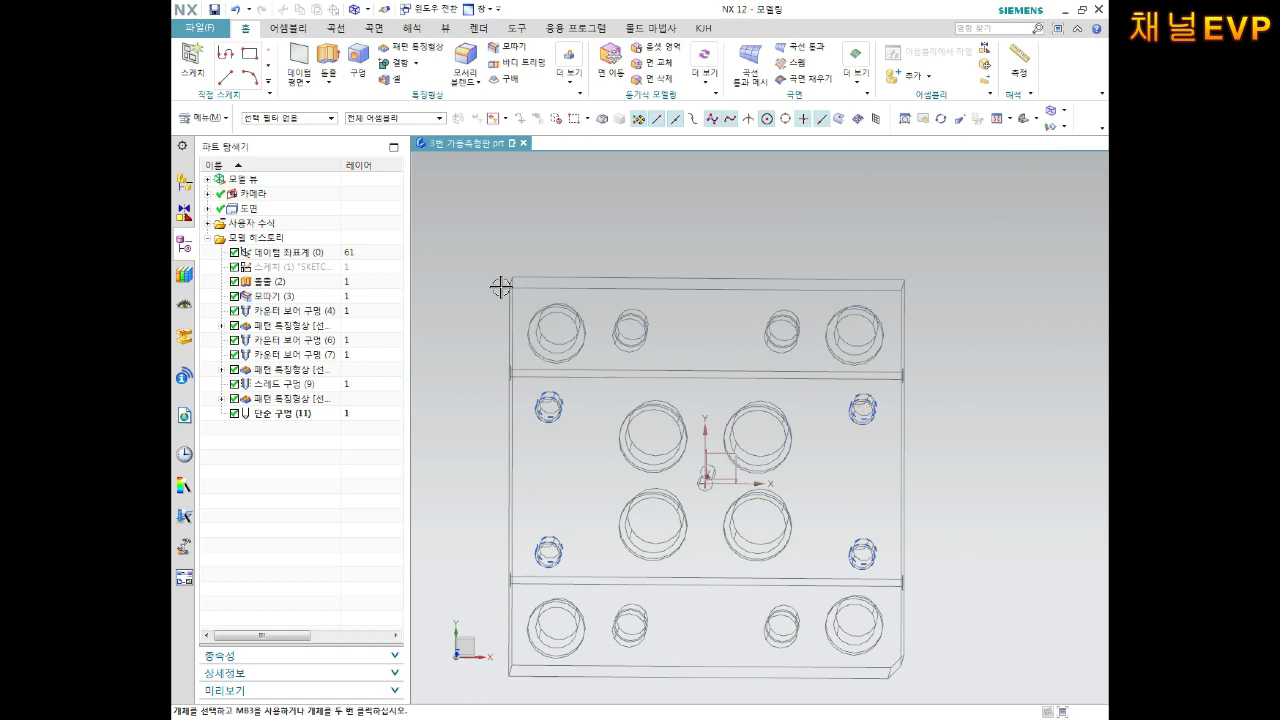
Step: Return to Shaded with Edges and orbit toward the side face with the through holes
click(1065, 113)
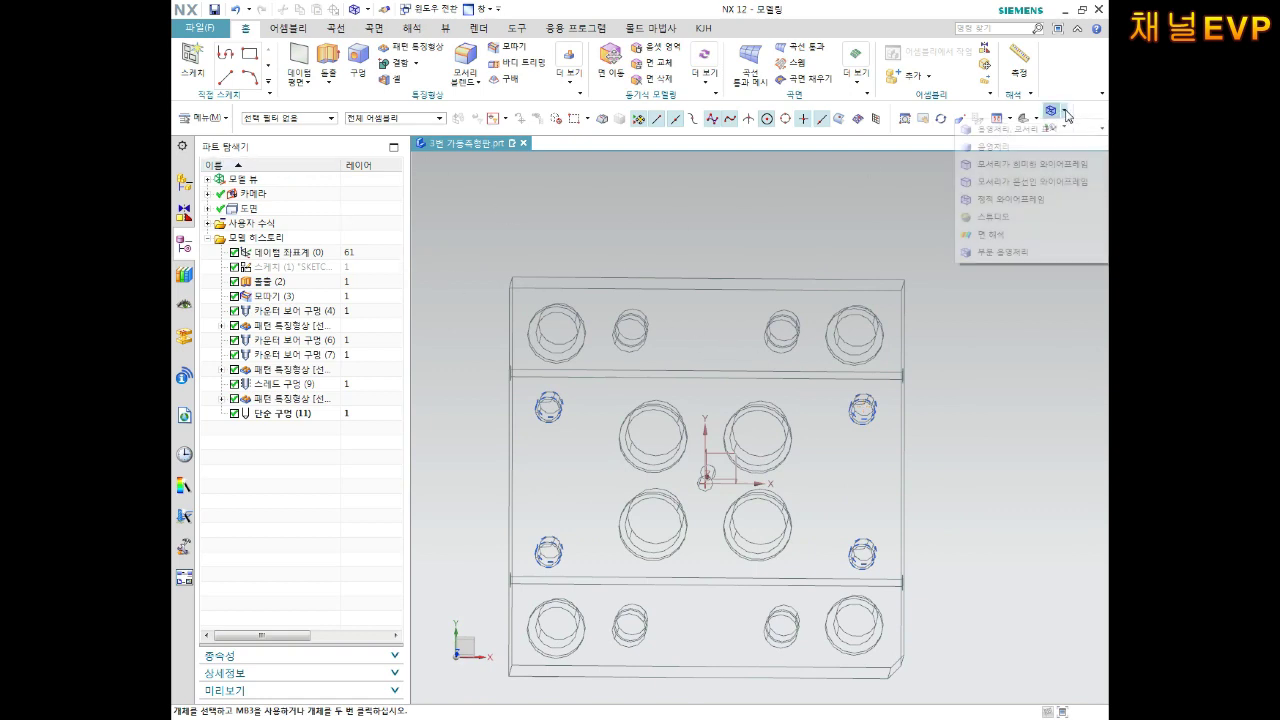
click(1060, 129)
mouse_move(916, 400)
middle_down()
mouse_move(891, 394)
mouse_move(895, 345)
mouse_move(805, 449)
mouse_move(812, 440)
middle_up()
scroll(805, 449, up, 2)
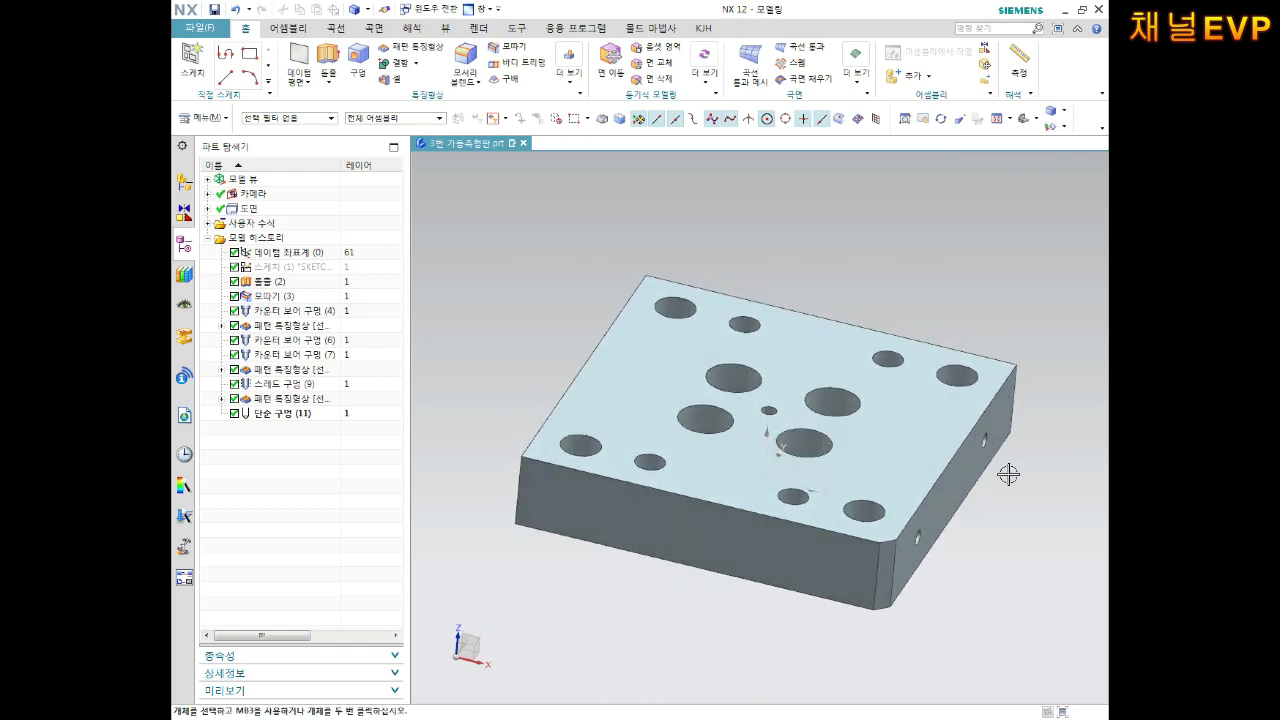
middle_drag(926, 607, 920, 560)
scroll(914, 500, up, 3)
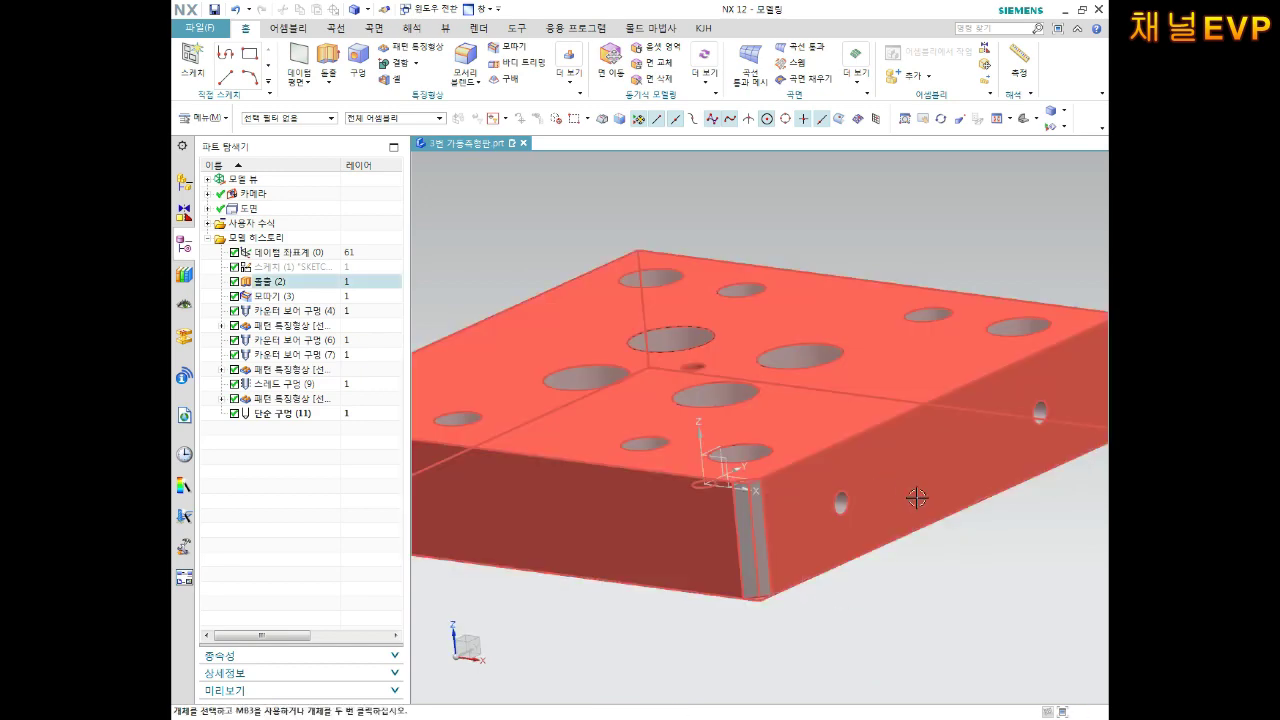
middle_drag(914, 500, 857, 473)
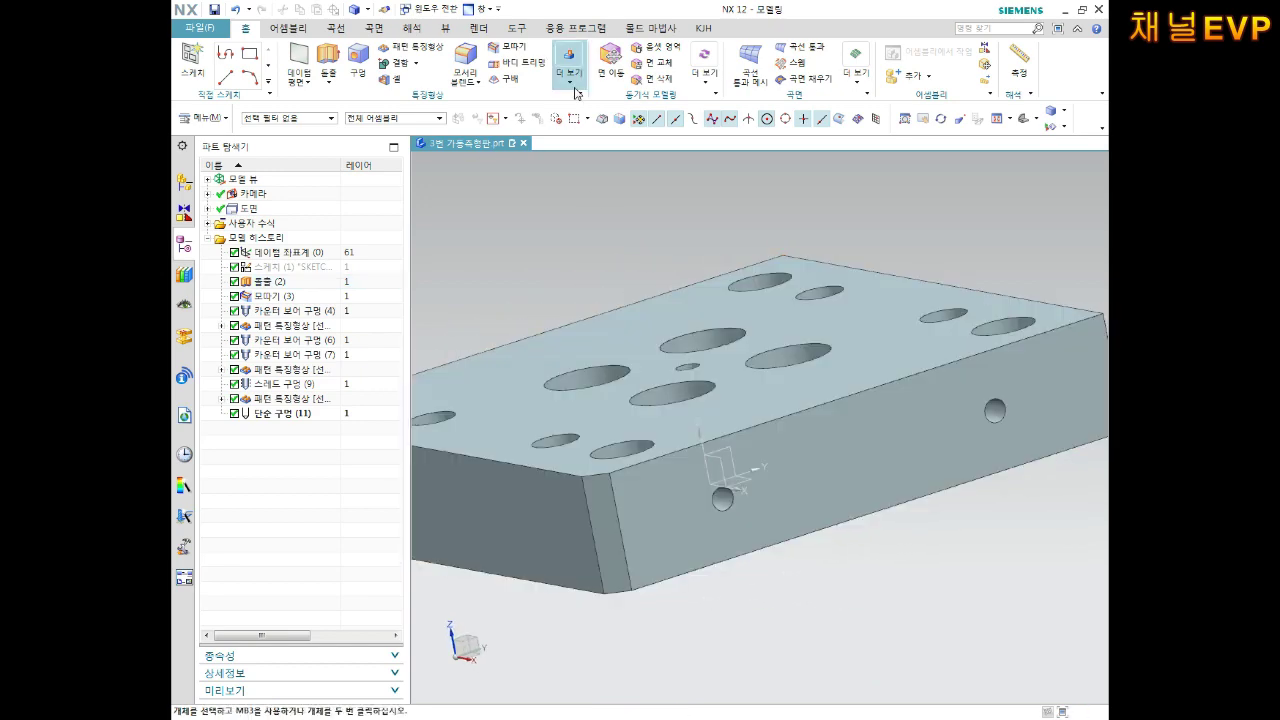
click(578, 90)
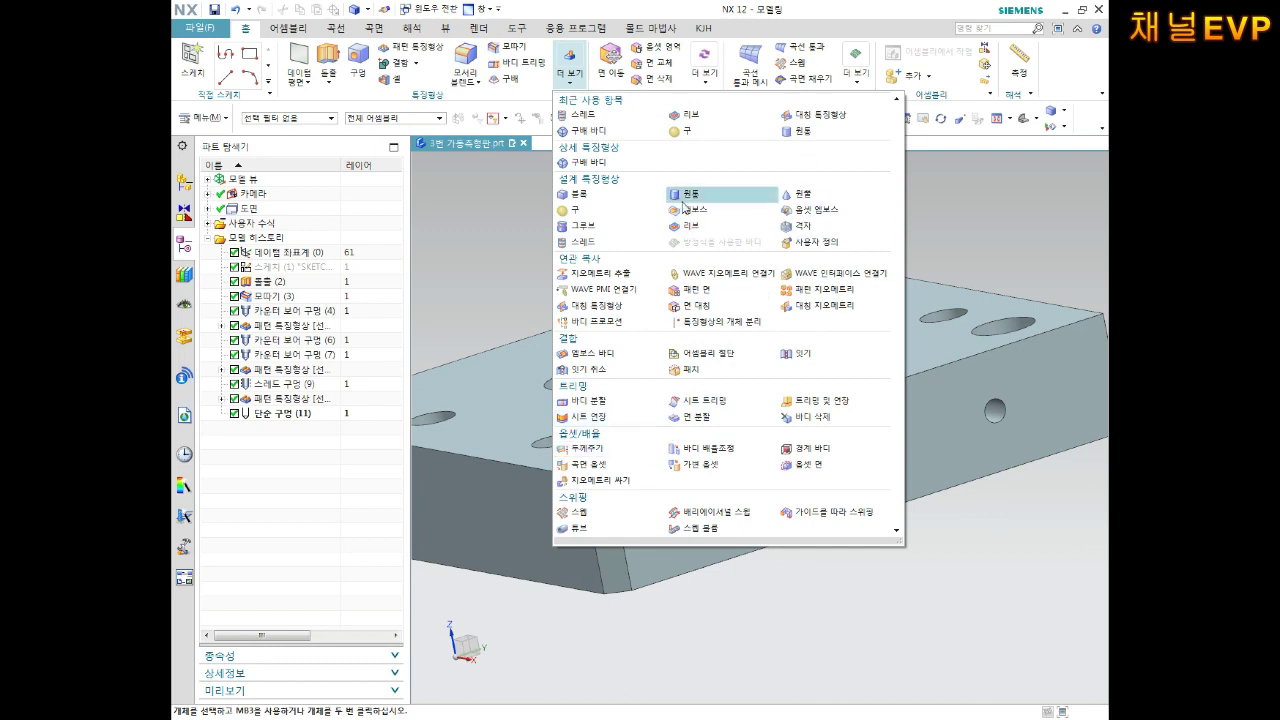
click(584, 242)
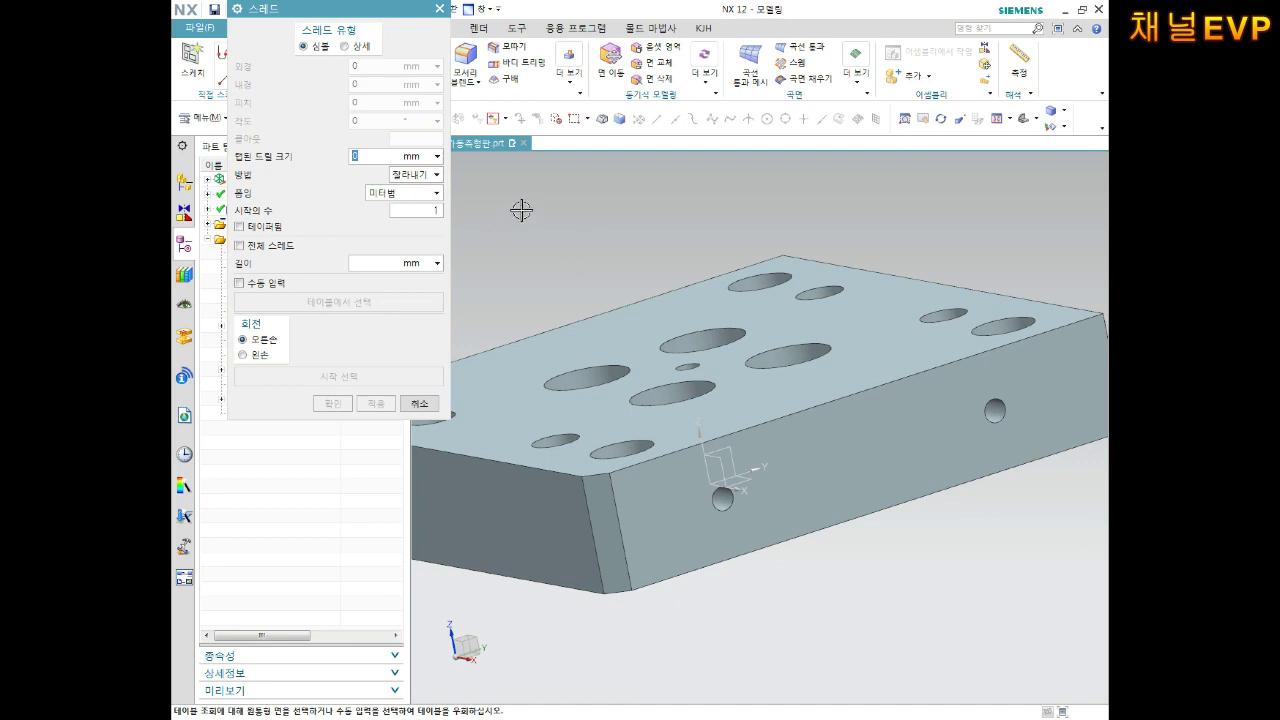
click(404, 193)
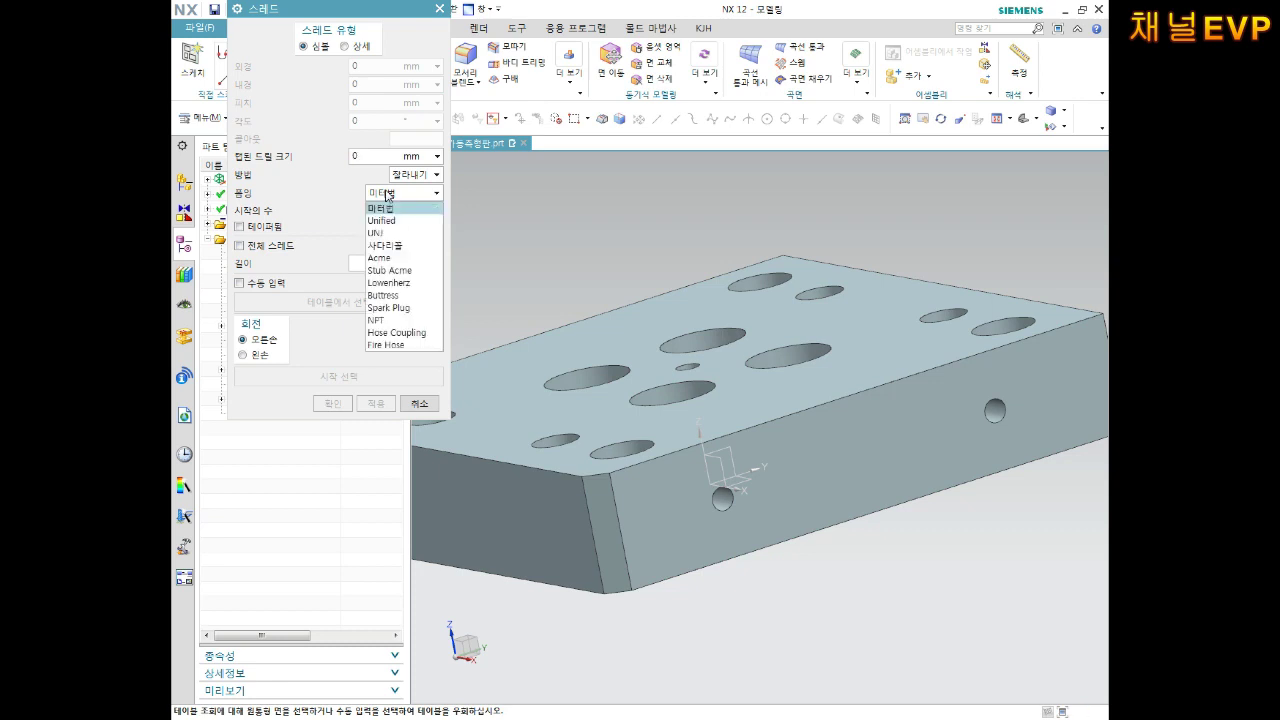
click(397, 315)
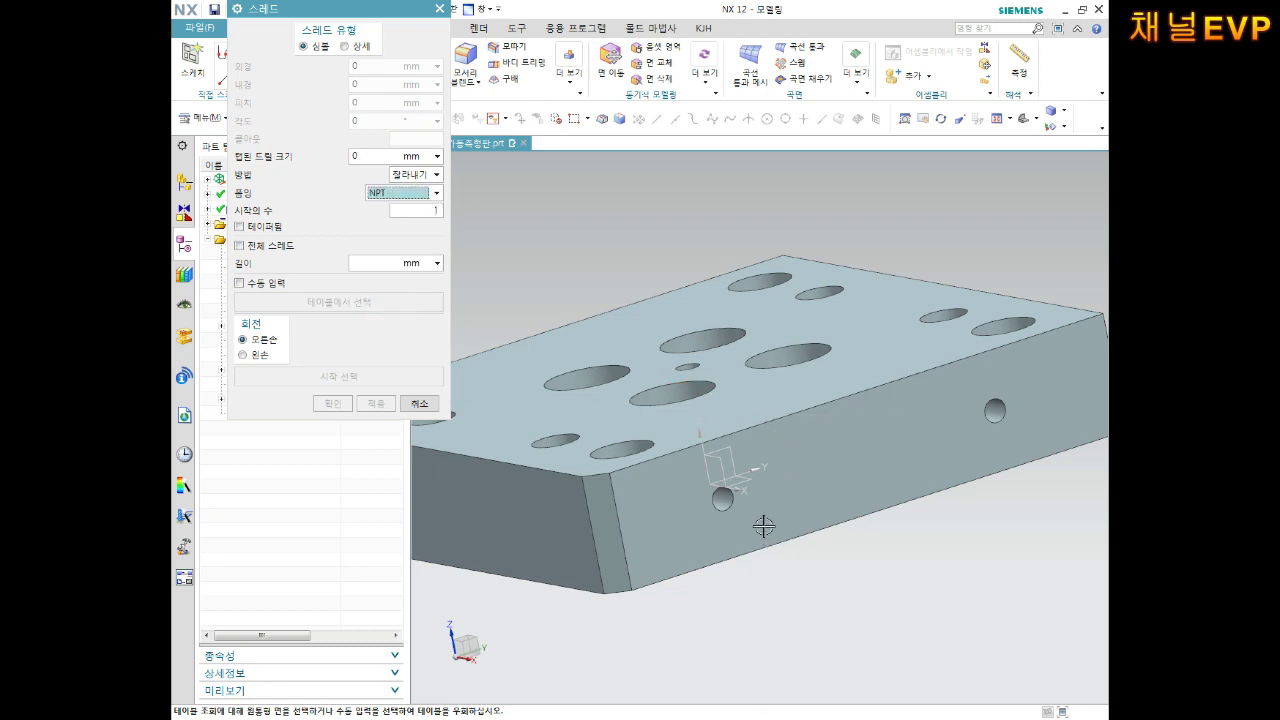
scroll(740, 498, up, 2)
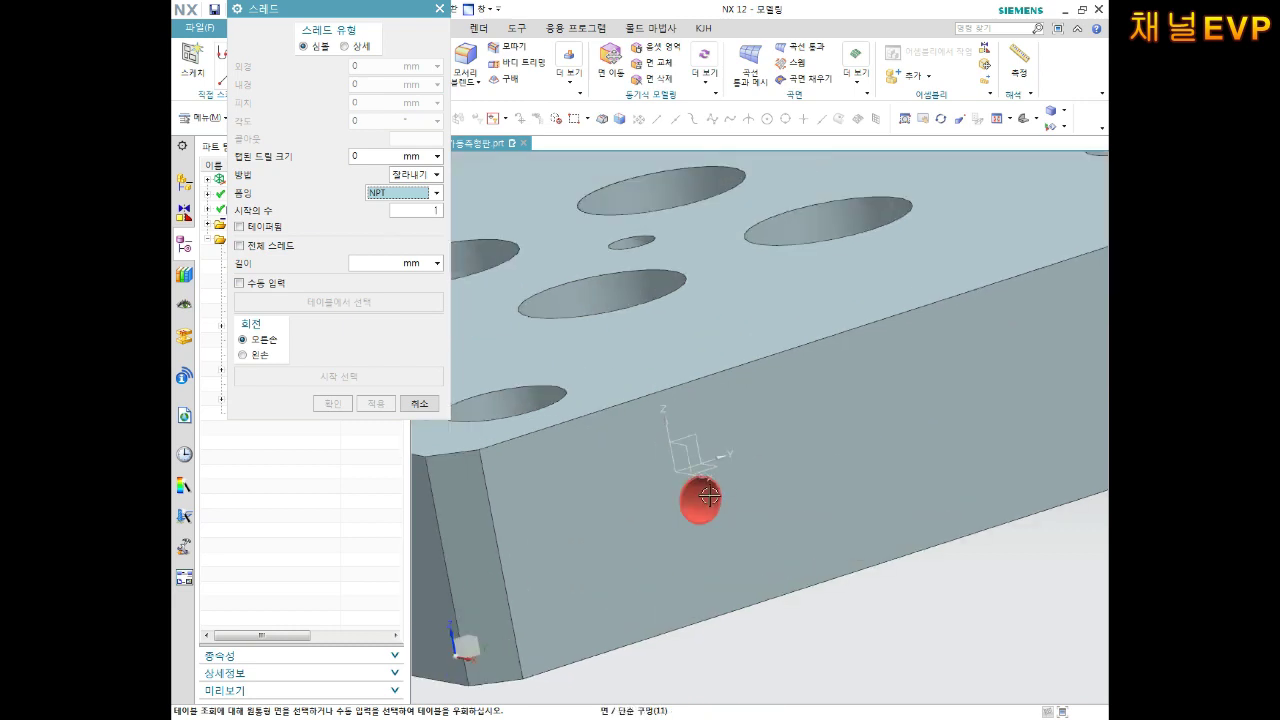
click(709, 495)
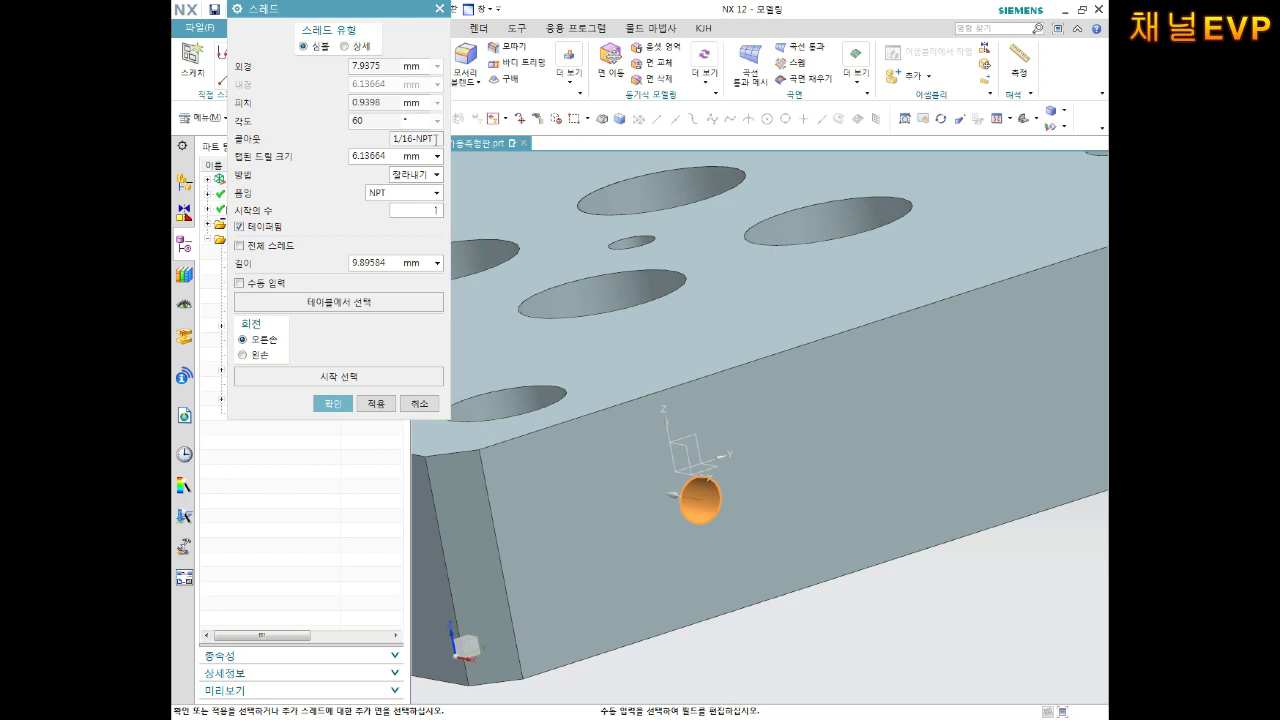
click(437, 157)
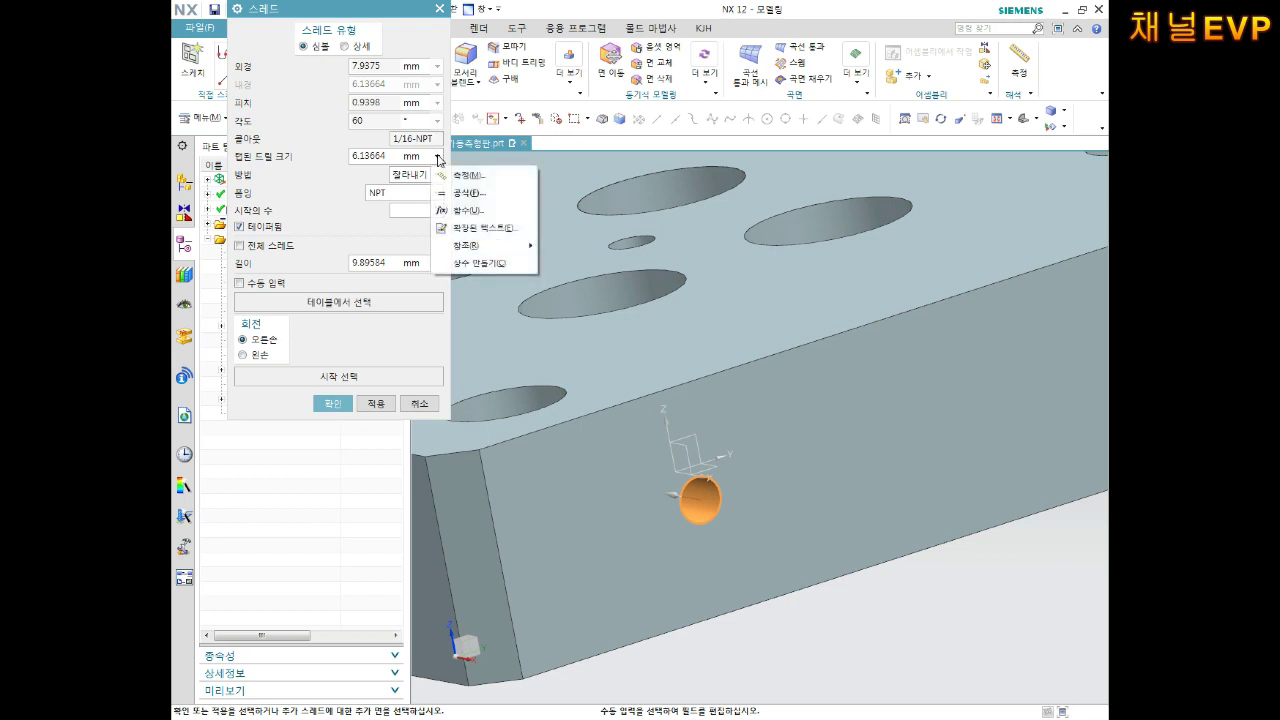
click(389, 155)
text(8)
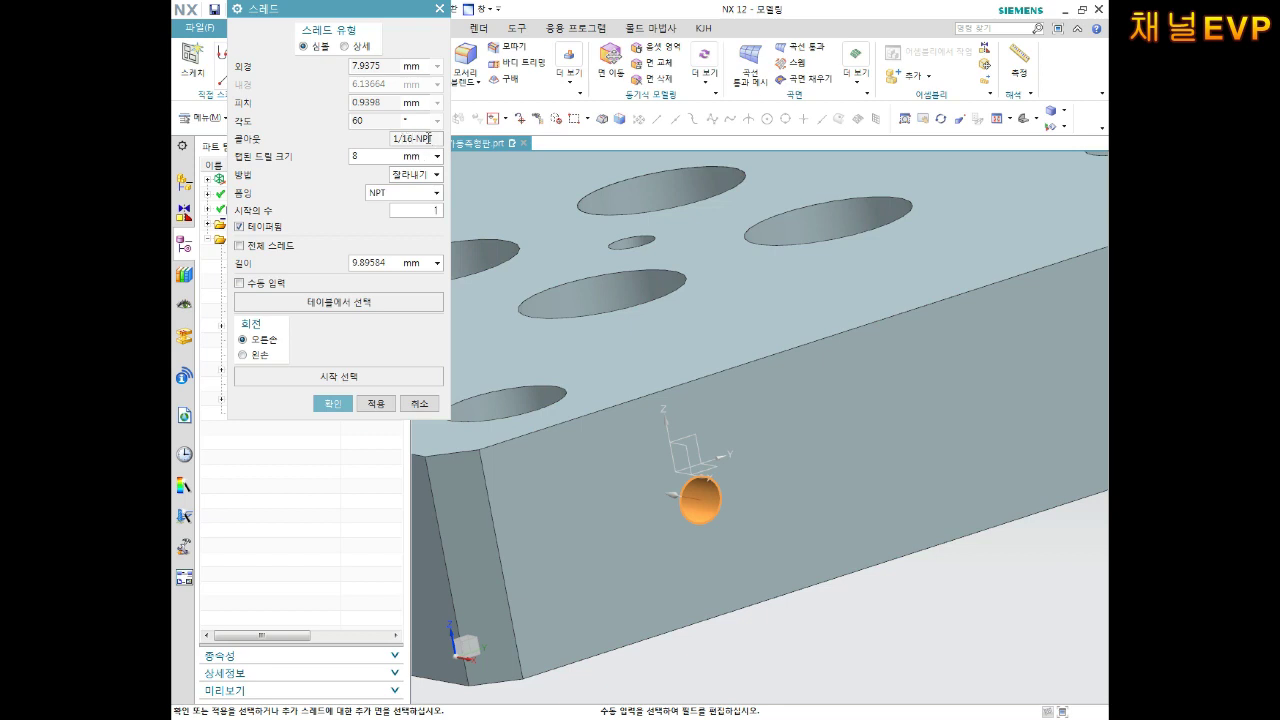
double_click(411, 139)
click(437, 141)
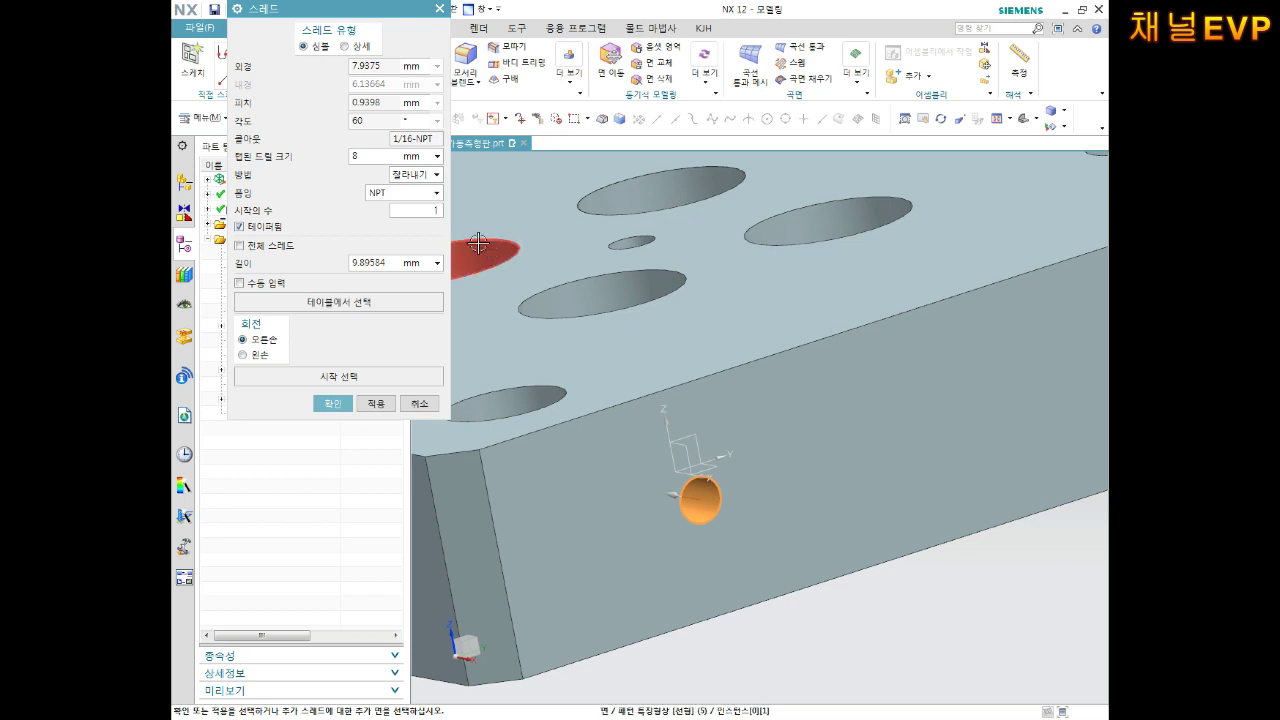
click(774, 216)
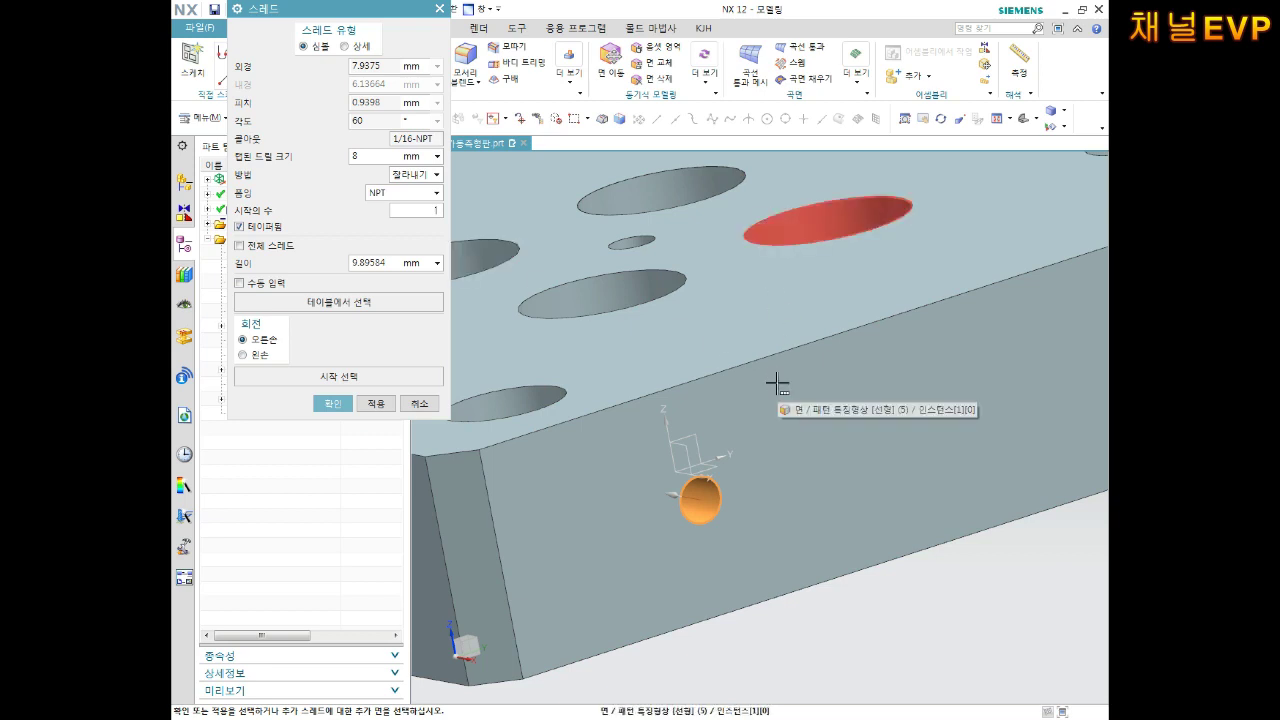
click(414, 406)
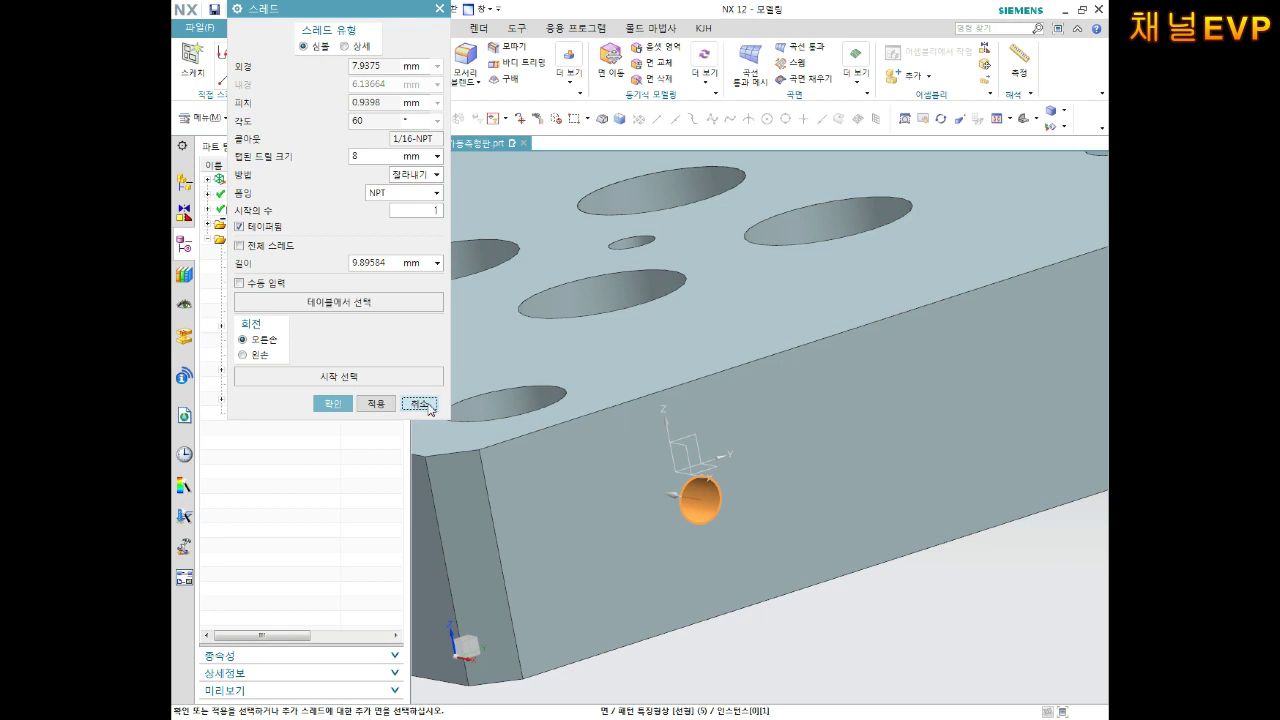
key(Home)
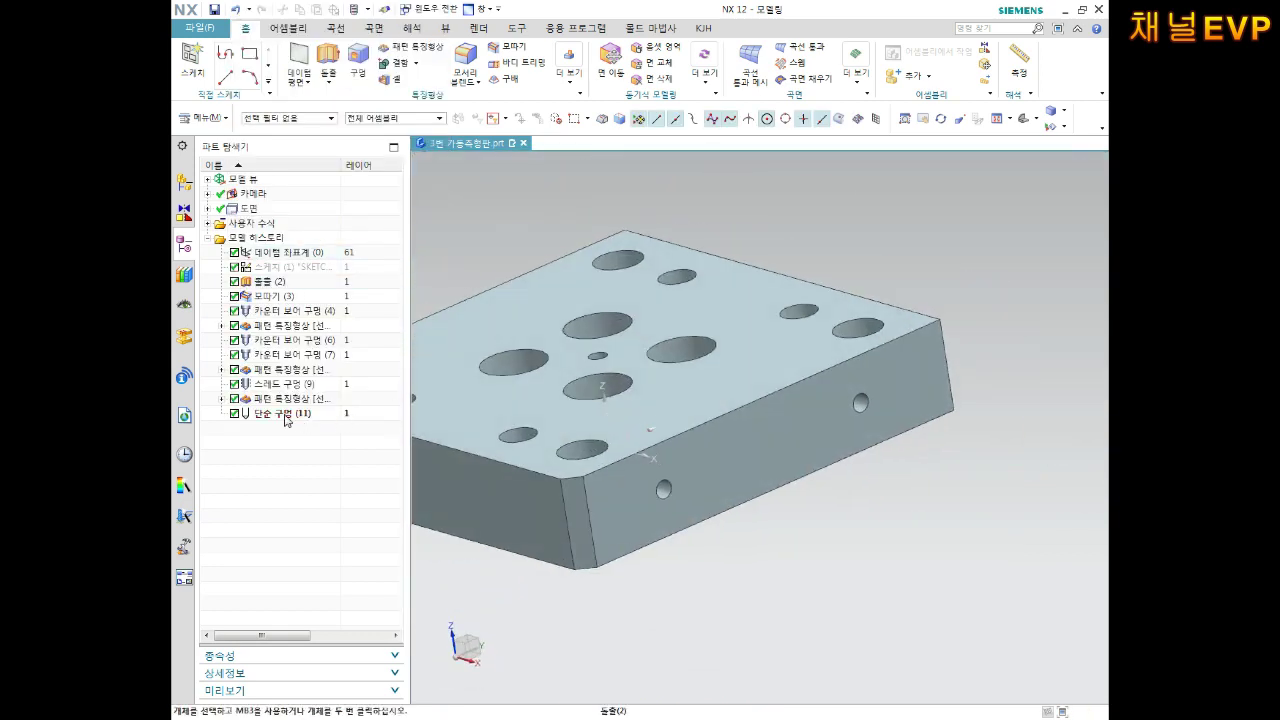
Step: Edit Simple Hole (11) parameters to enlarge the side hole diameter for an NPT thread
right_click(286, 419)
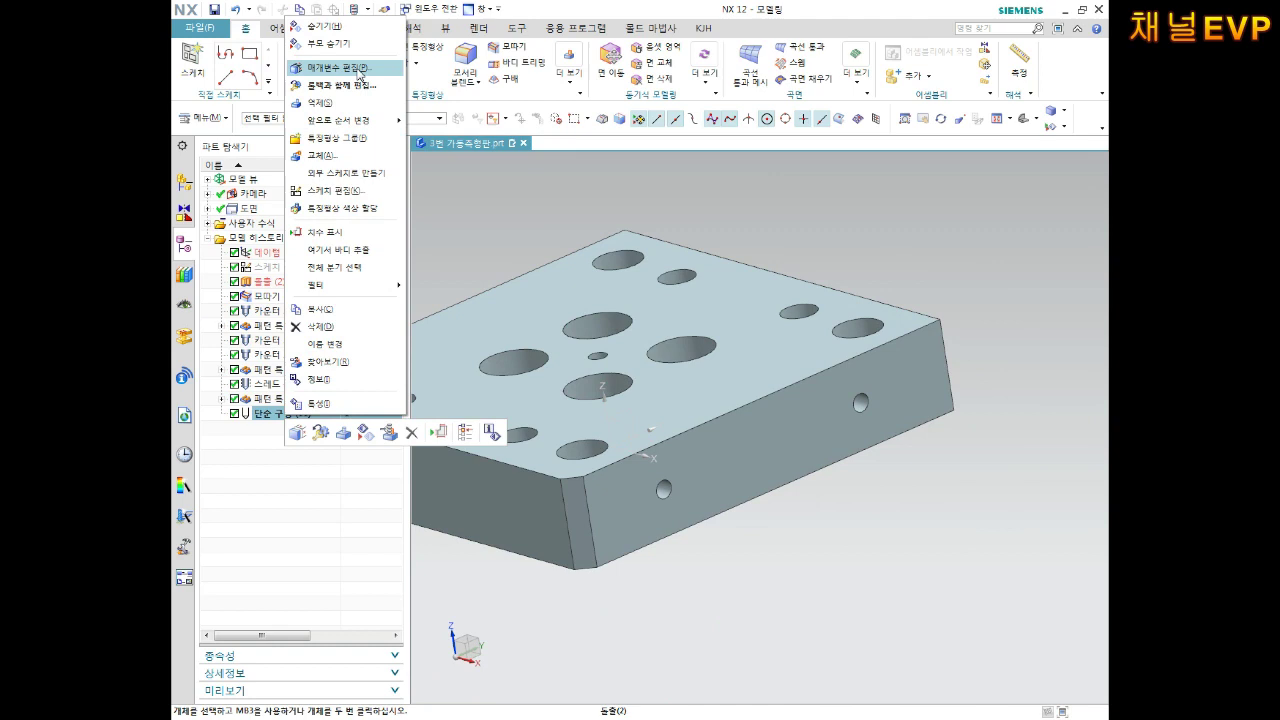
click(359, 73)
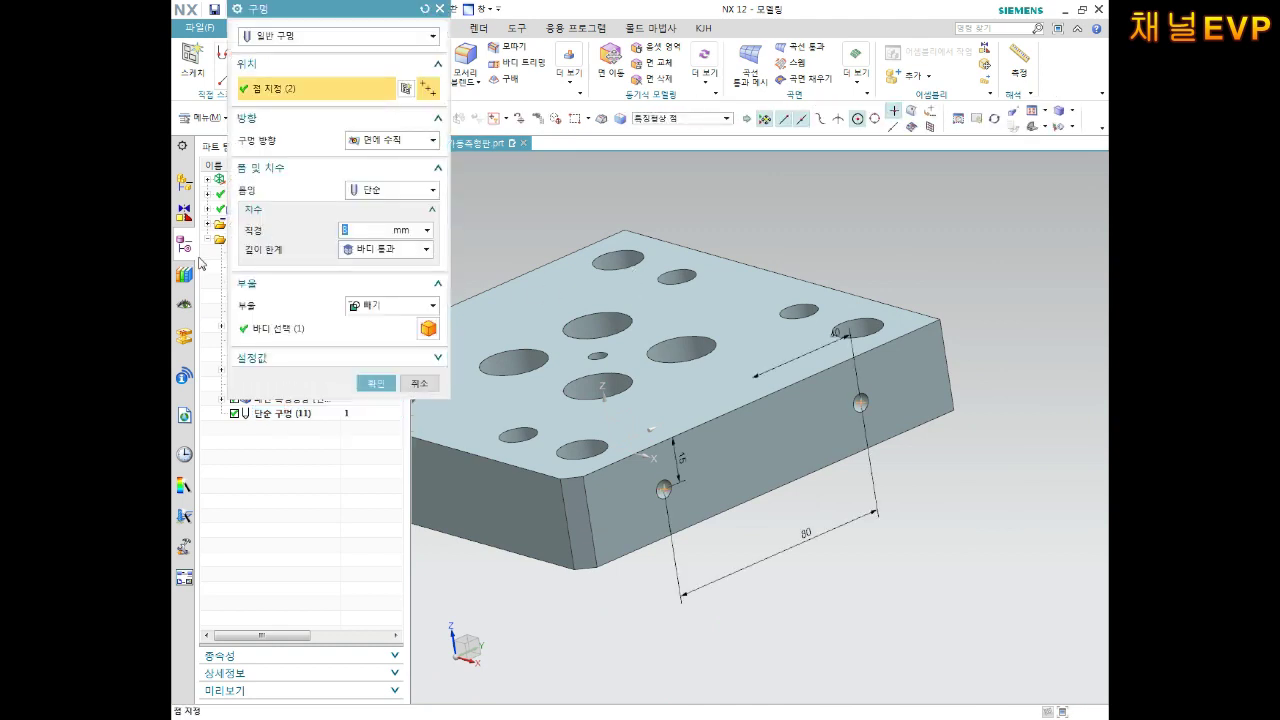
click(376, 383)
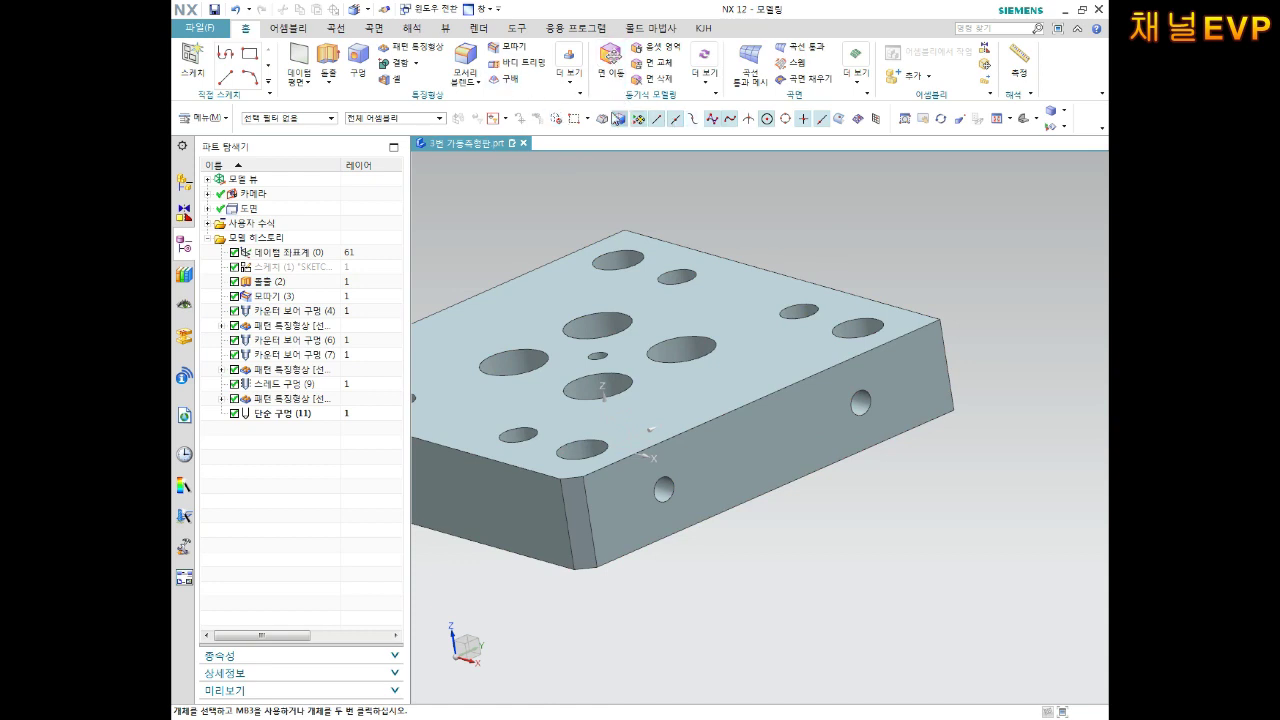
click(568, 65)
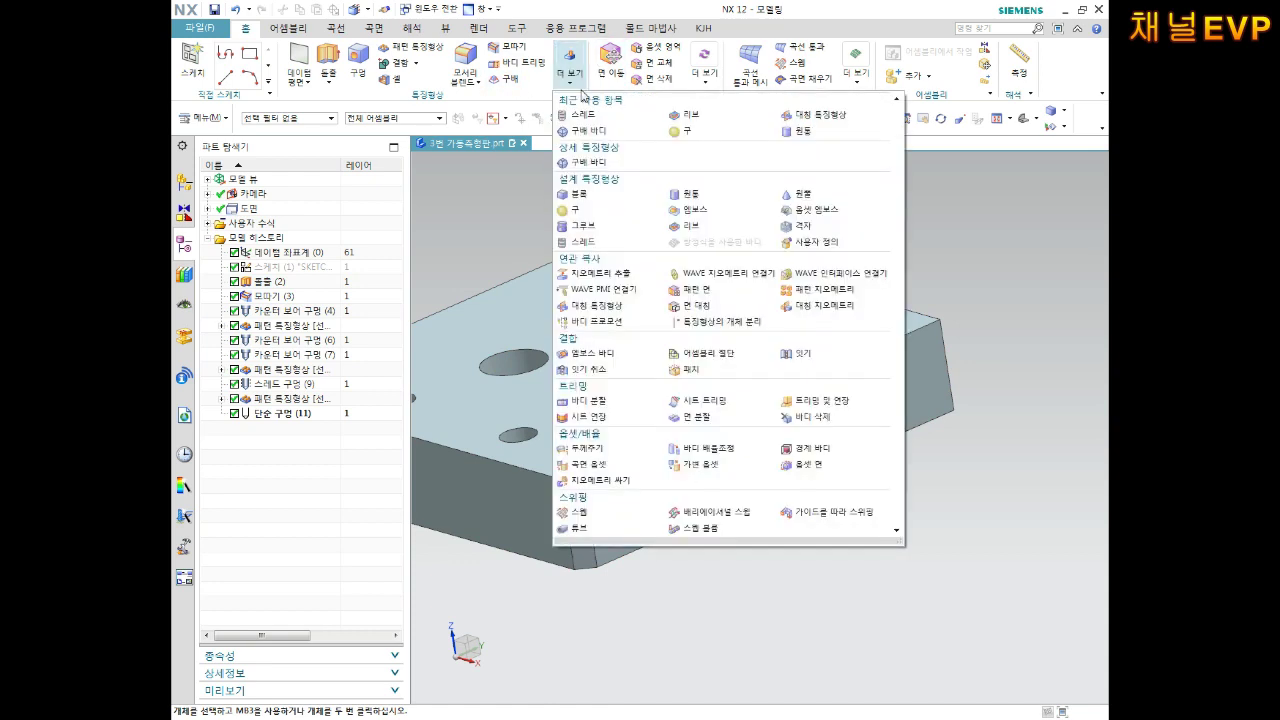
Step: Start a symbolic tapered 1/8-NPT Thread feature and select the side hole face
click(597, 240)
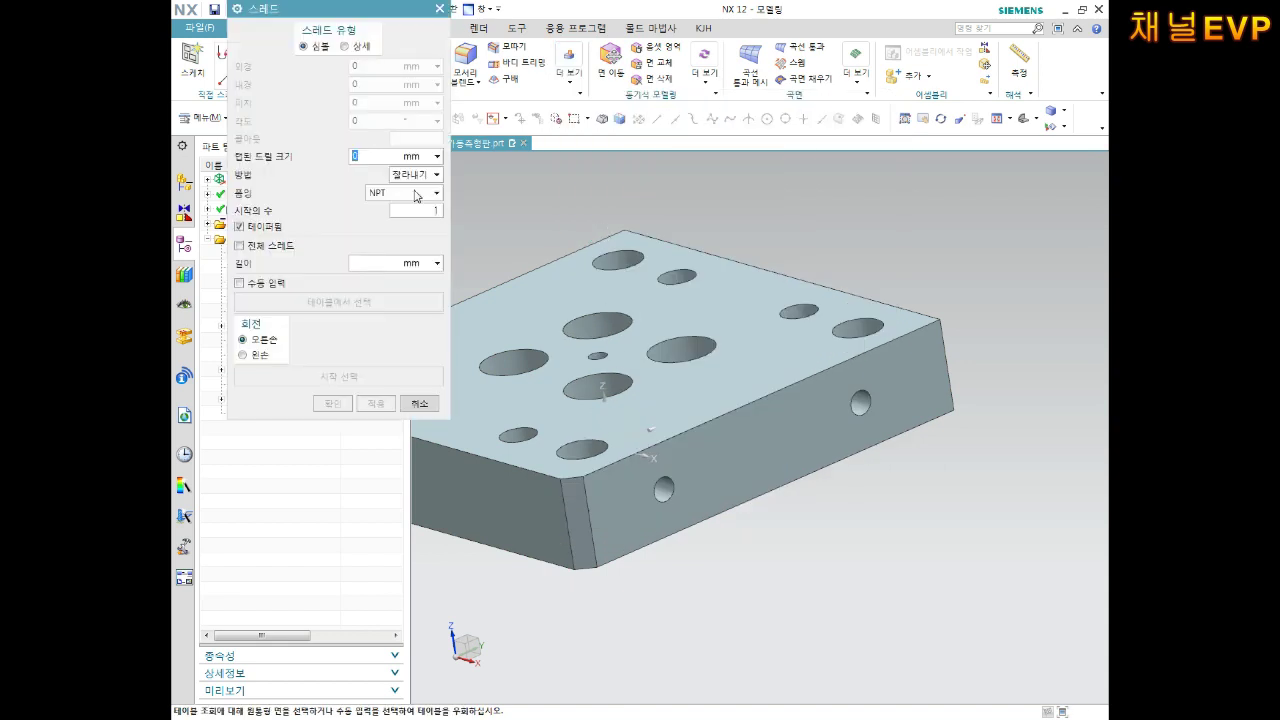
scroll(662, 490, up, 4)
click(659, 500)
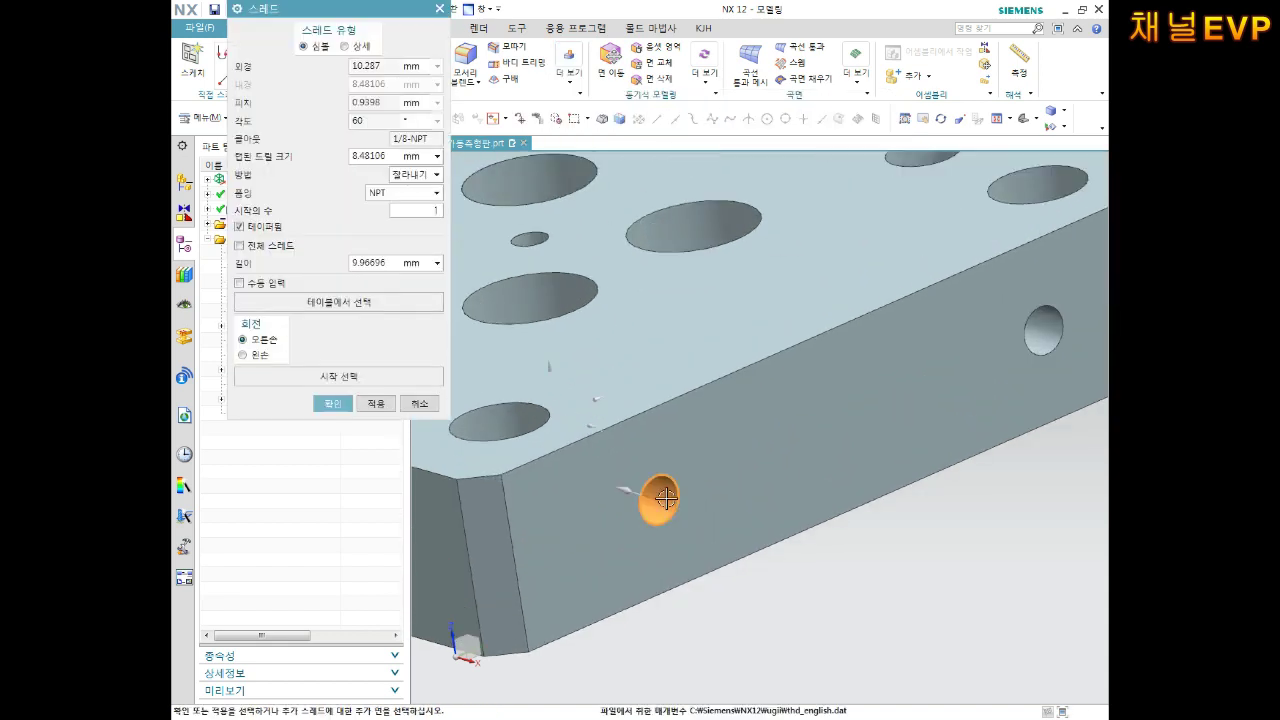